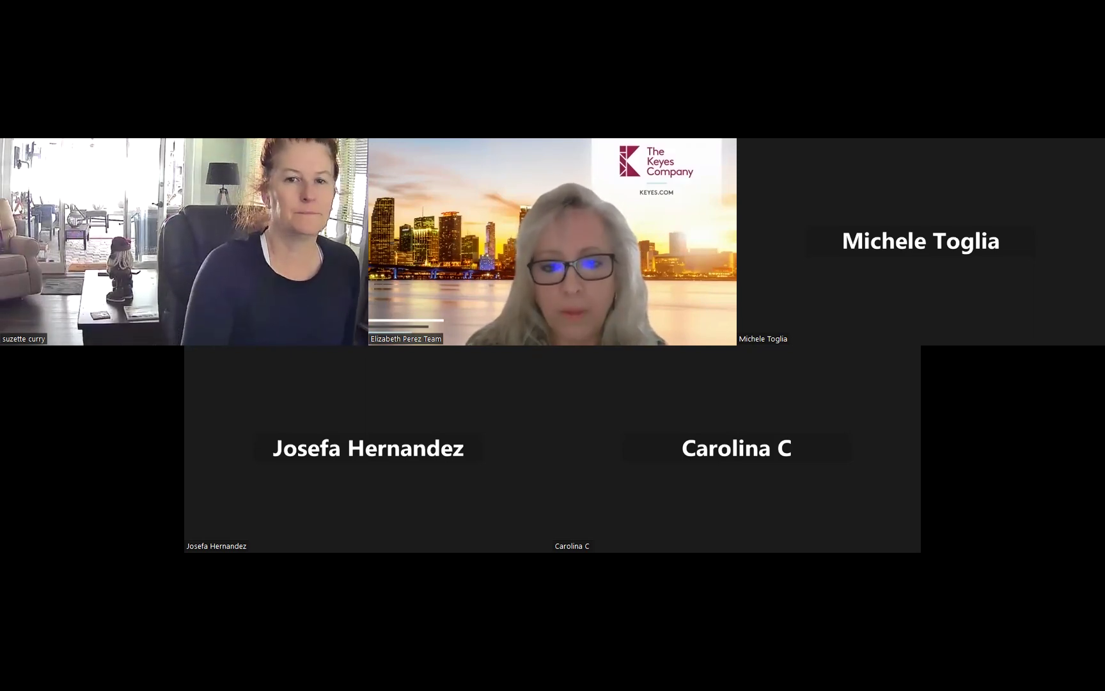
Shrink Zoom to a side strip and switch Chrome to the kvCORE CRM tab
key(alt+Tab)
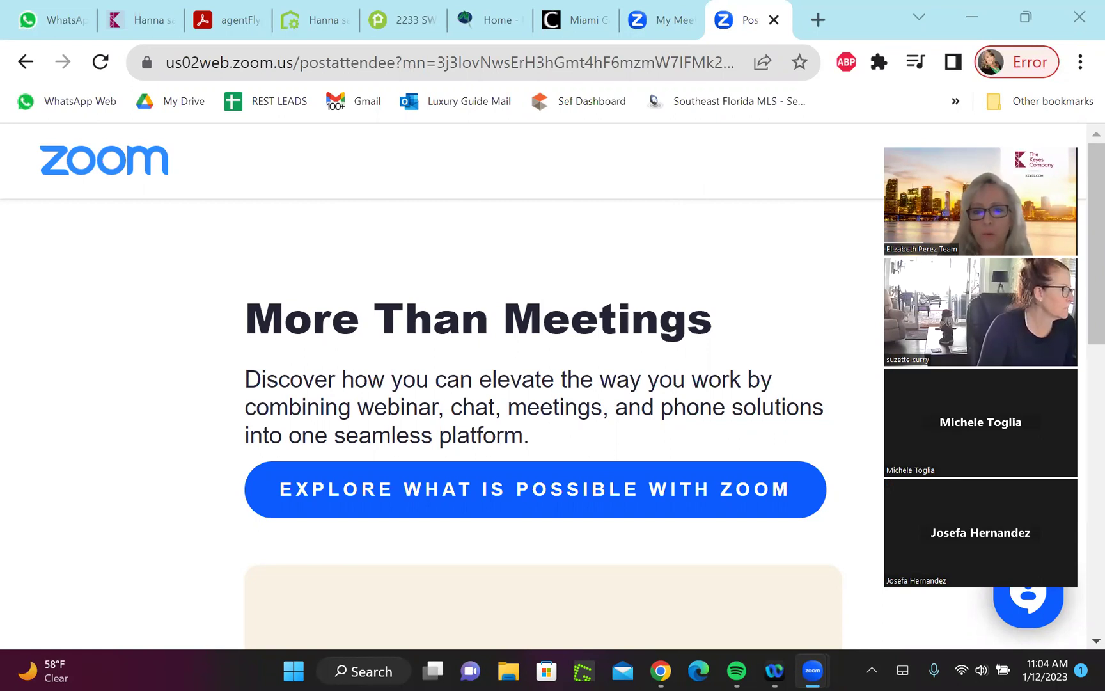
click(536, 277)
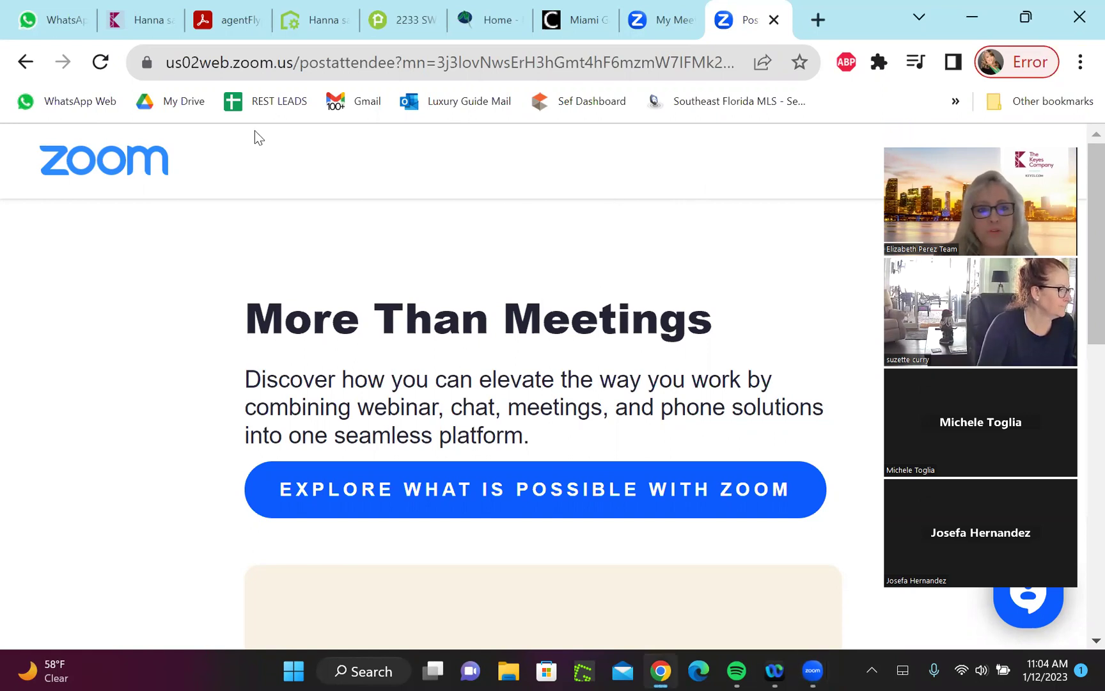
click(142, 24)
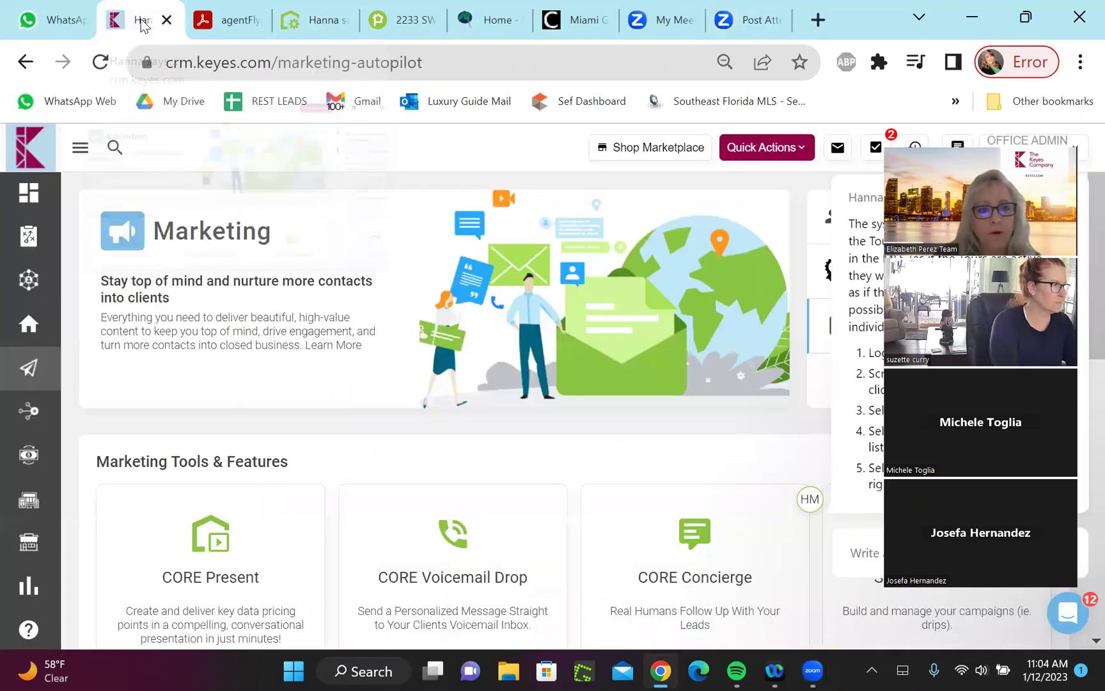
Visit the dashboard, close the Intercom chat popup, and return to All Marketing
click(29, 194)
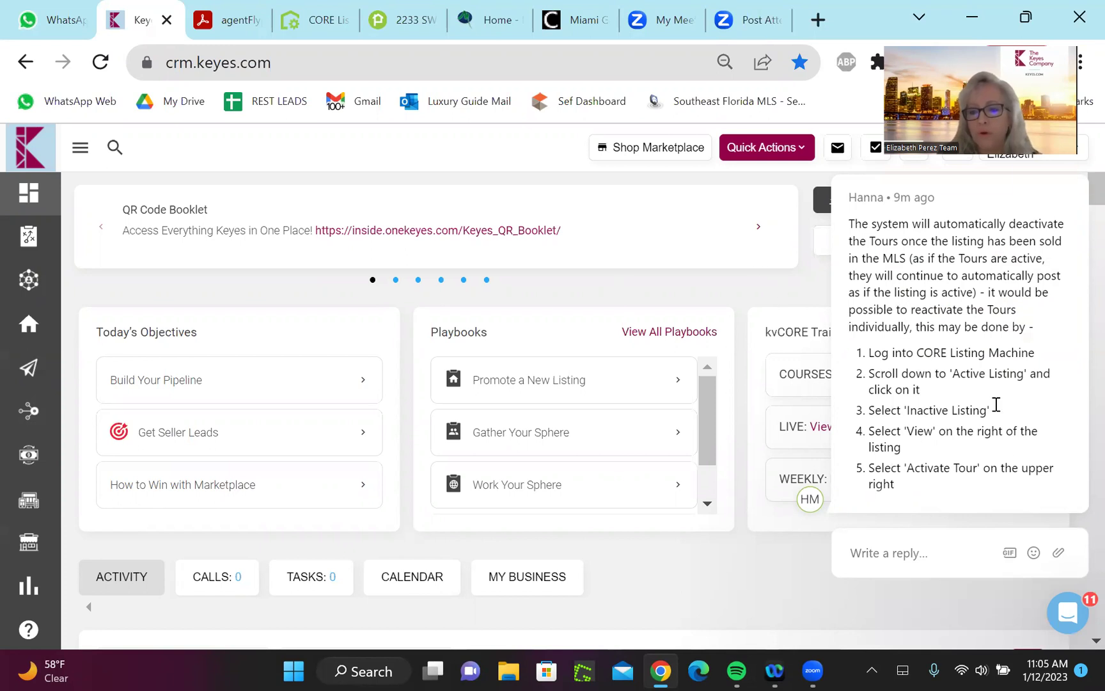
mouse_move(1081, 336)
click(1084, 175)
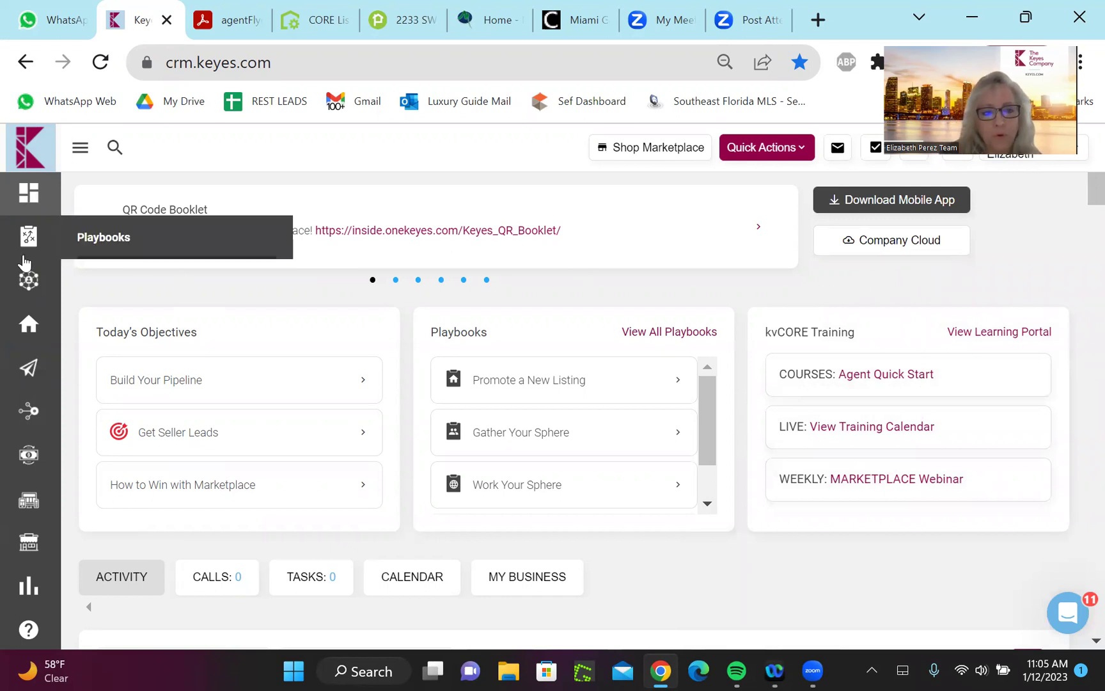
mouse_move(25, 345)
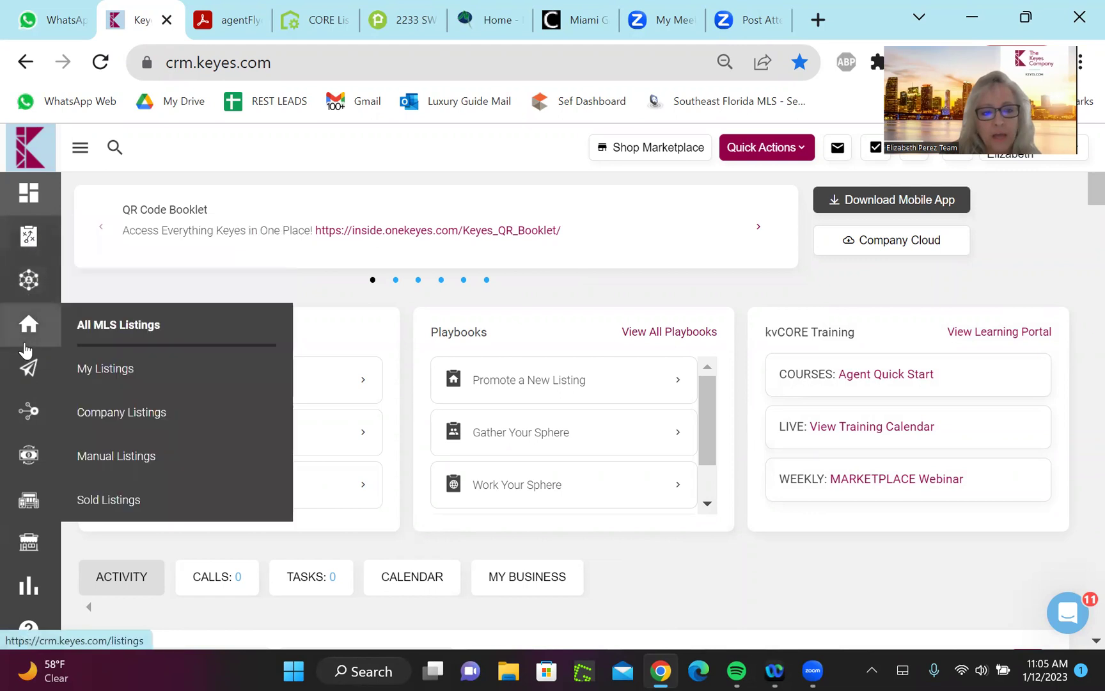
mouse_move(28, 371)
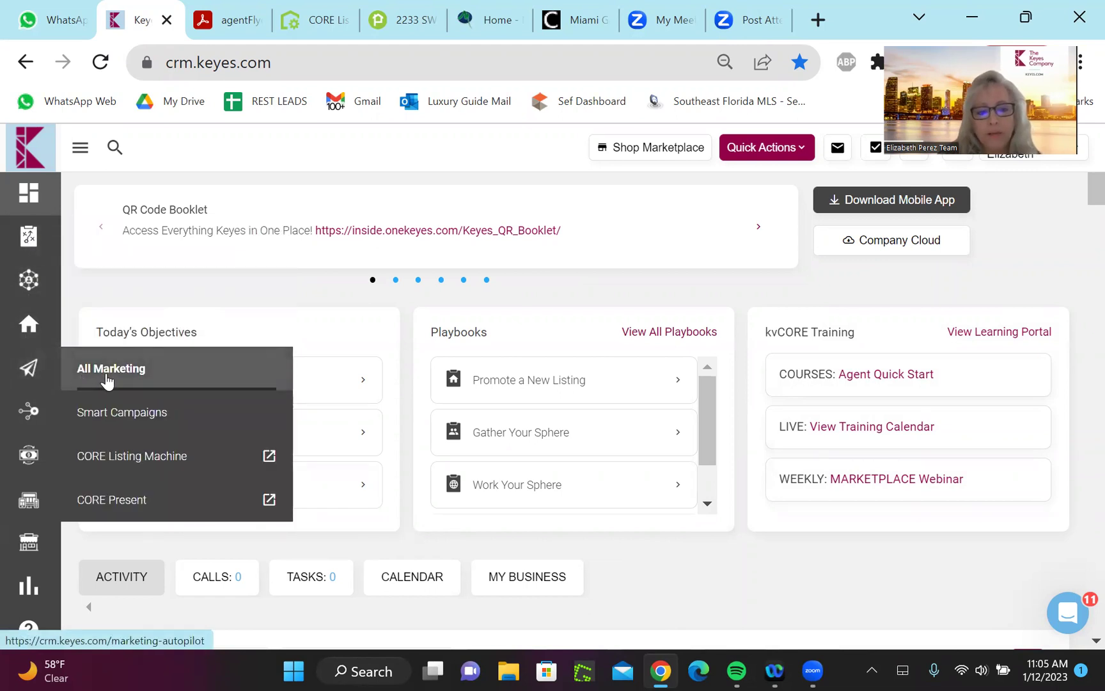
click(106, 376)
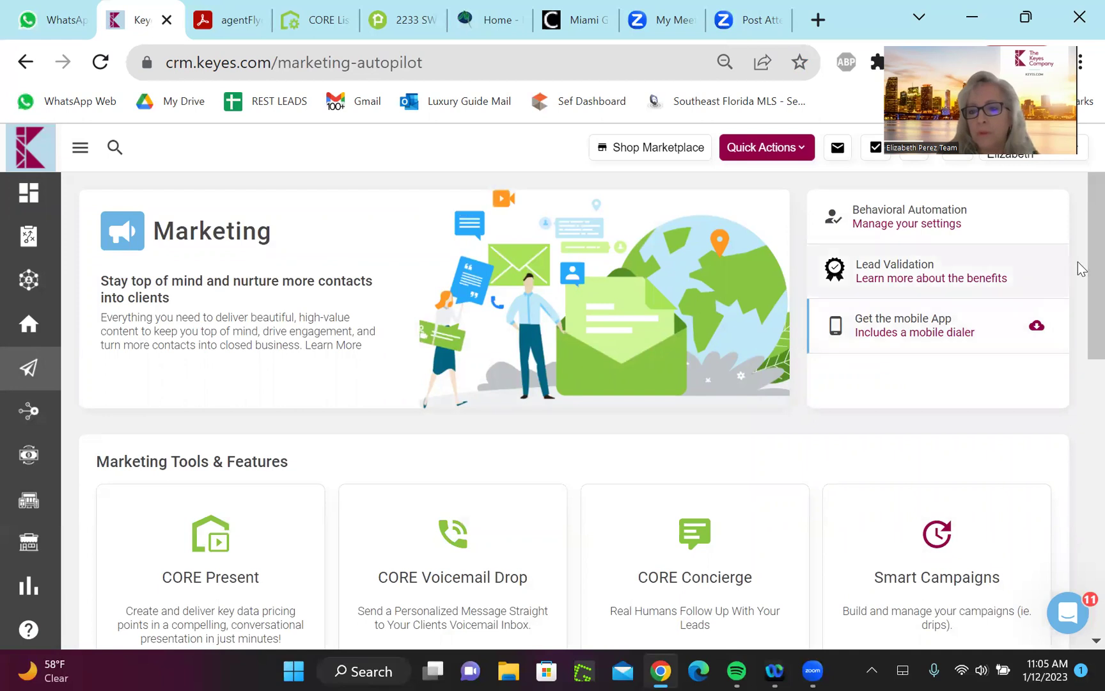
Scroll down the Marketing tools and open the Scheduled Mass Emails card
scroll(1078, 247, down, 4)
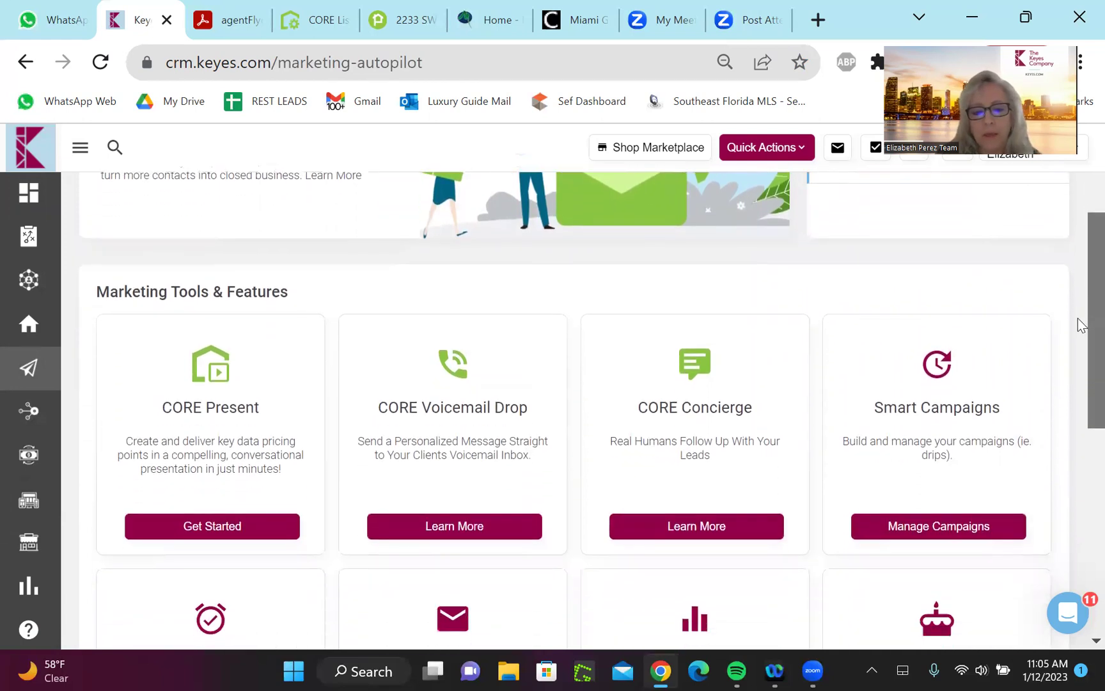
scroll(1078, 373, down, 2)
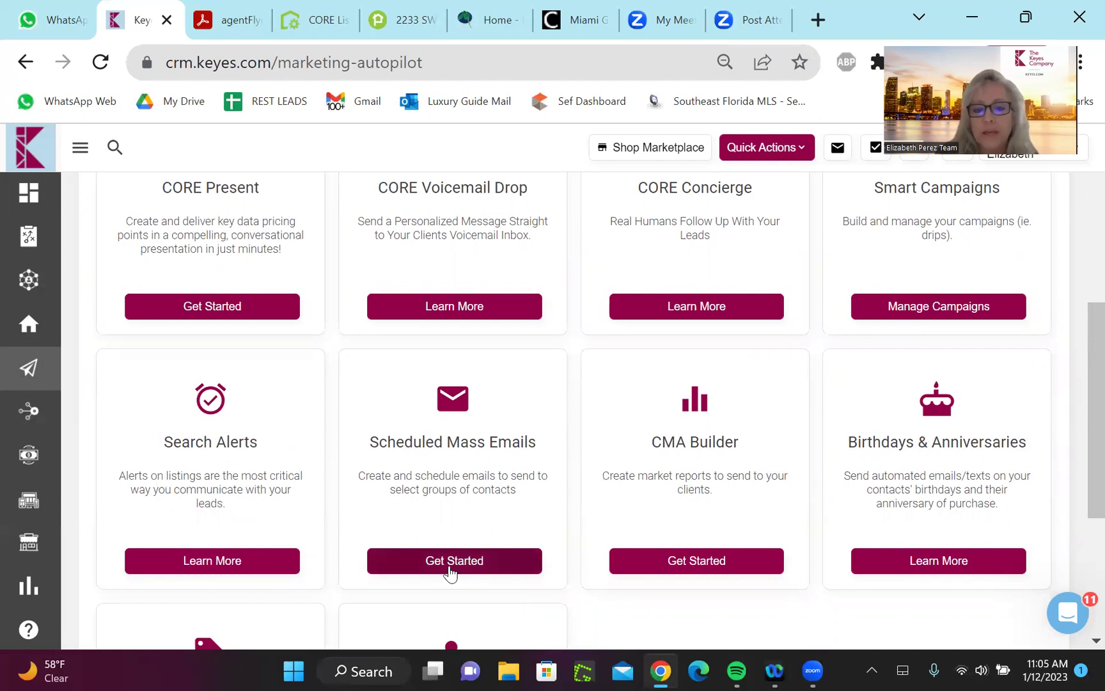
click(450, 565)
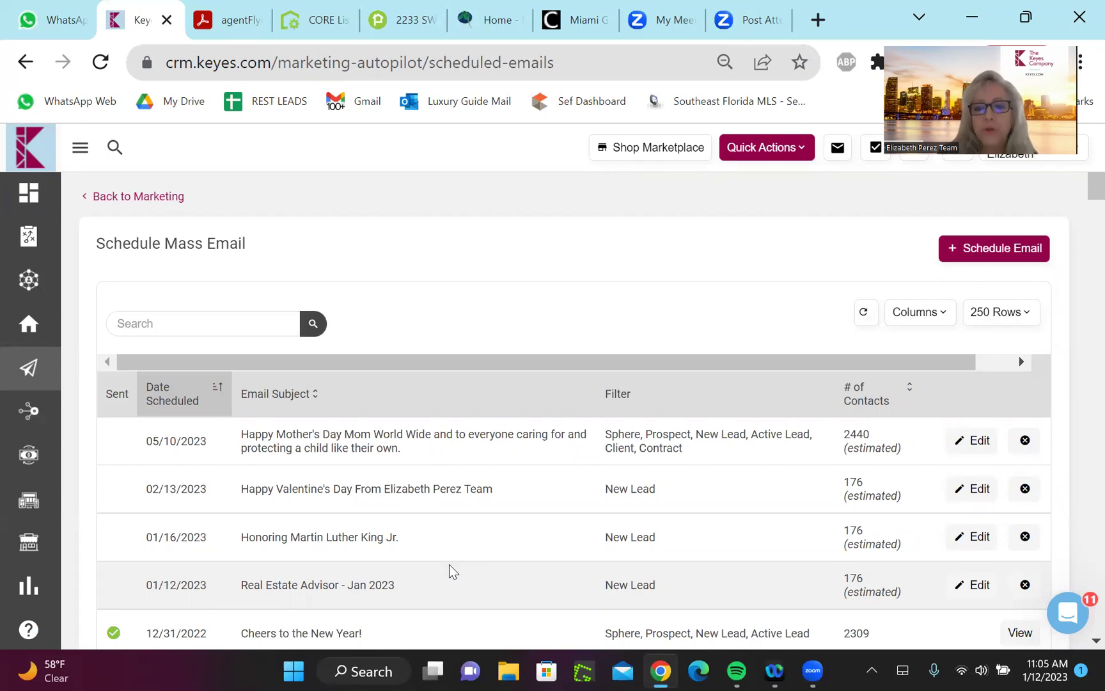
scroll(449, 565, down, 1)
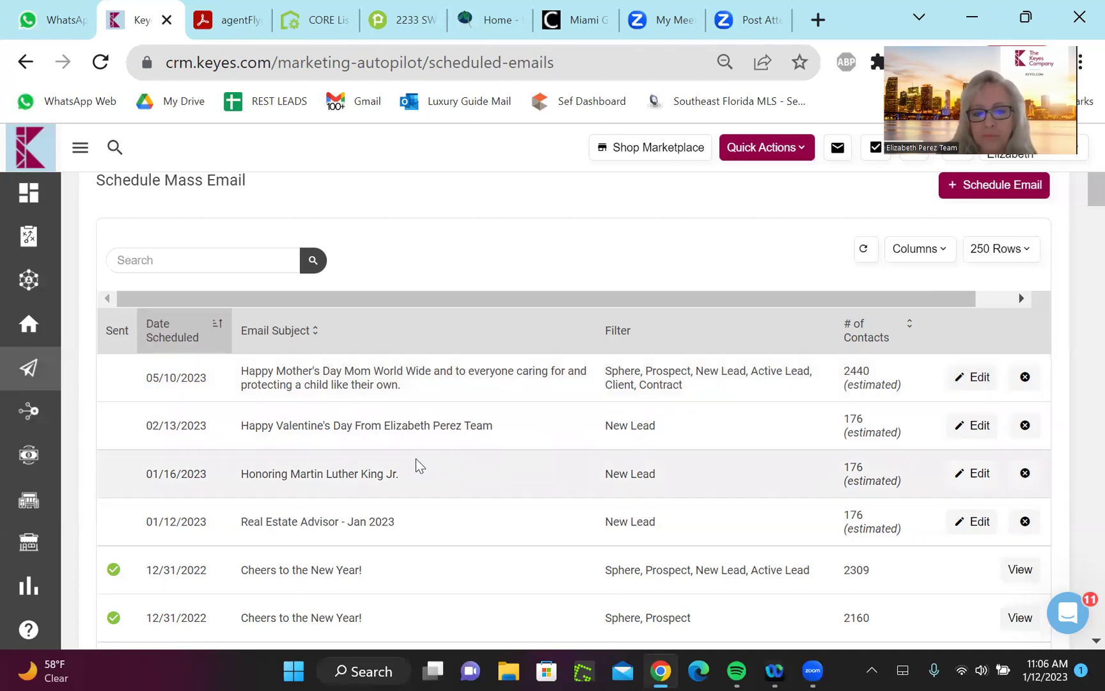
scroll(416, 465, down, 1)
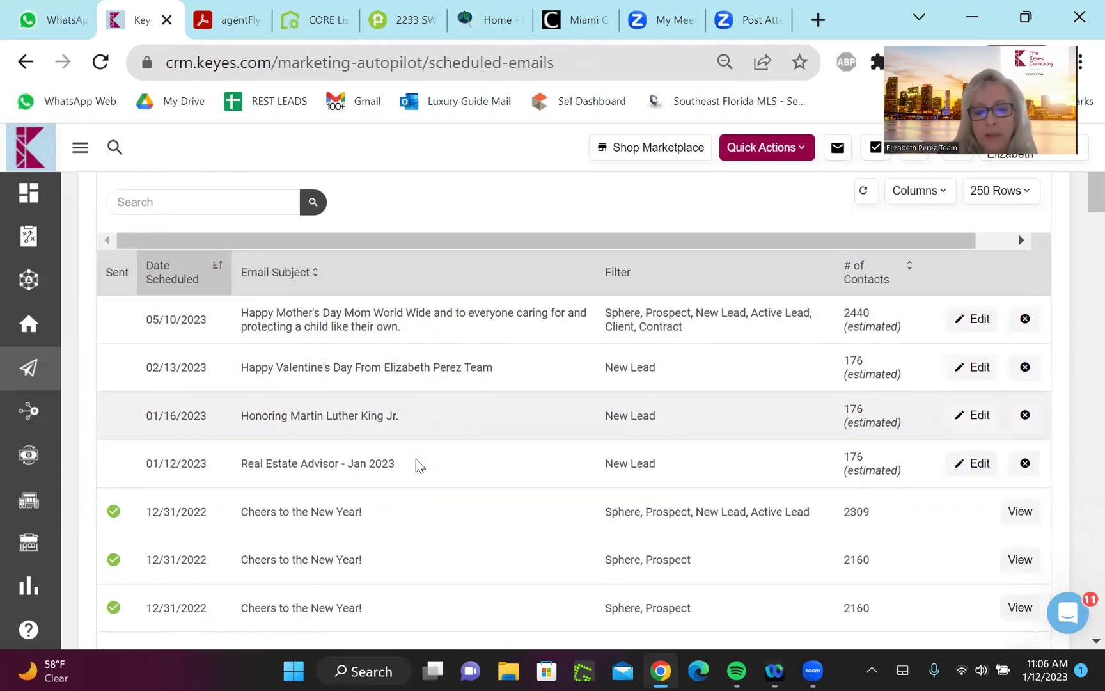
scroll(415, 461, down, 2)
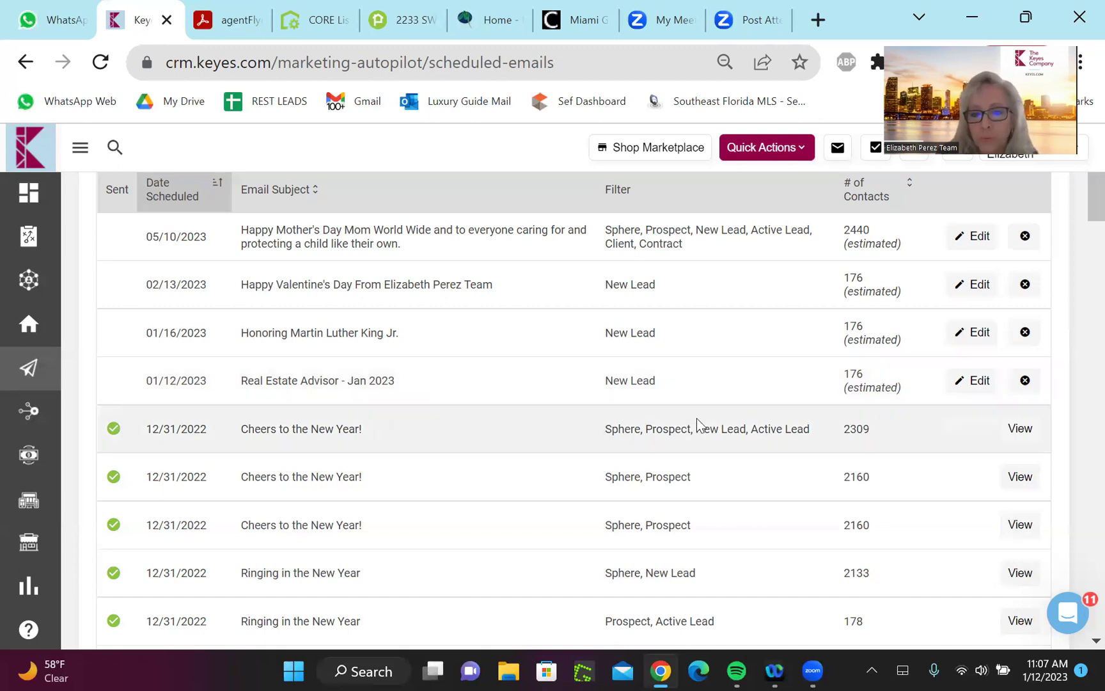
click(971, 381)
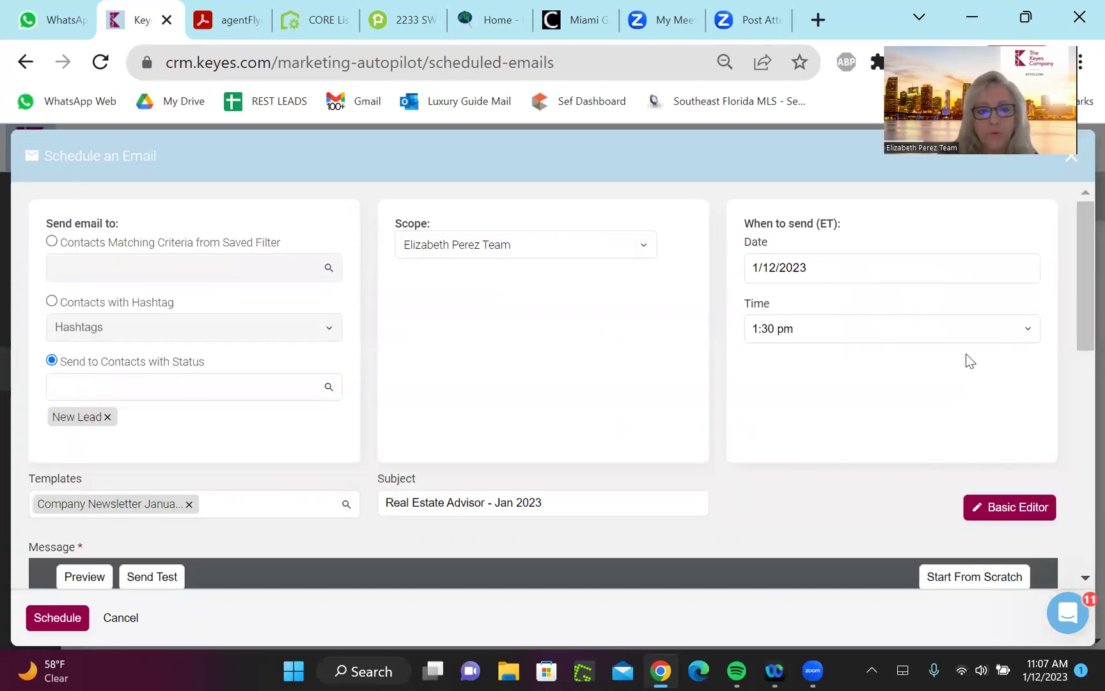
click(1070, 161)
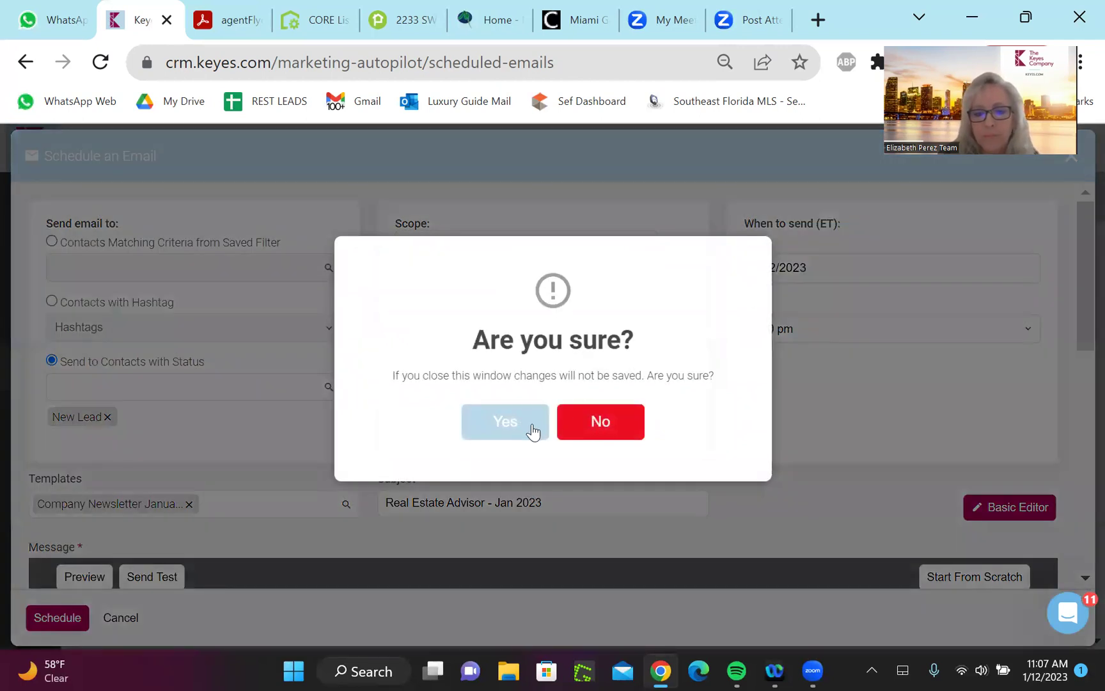
click(532, 424)
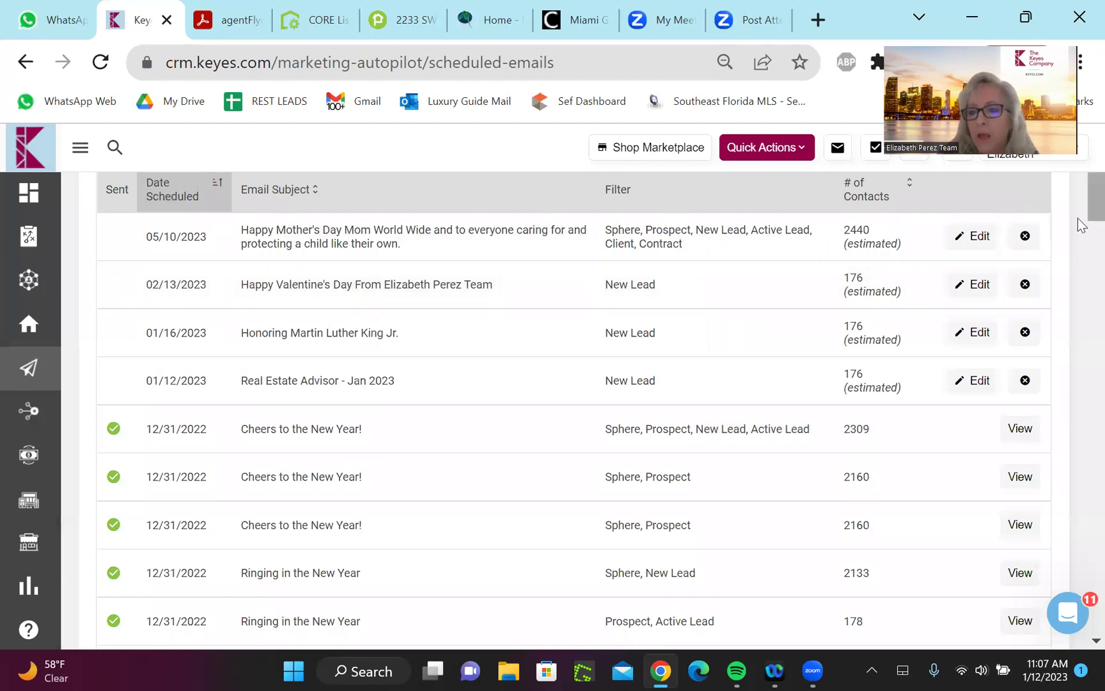
scroll(1078, 212, up, 3)
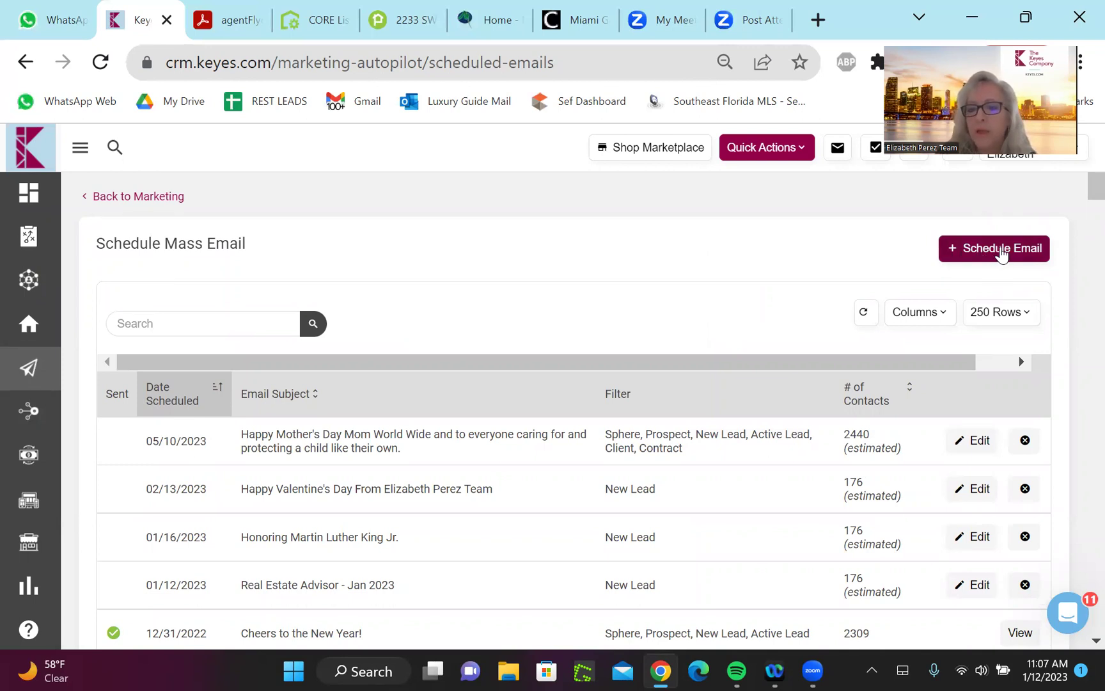
Start a new scheduled email addressed by contact status and browse the status options
click(1002, 251)
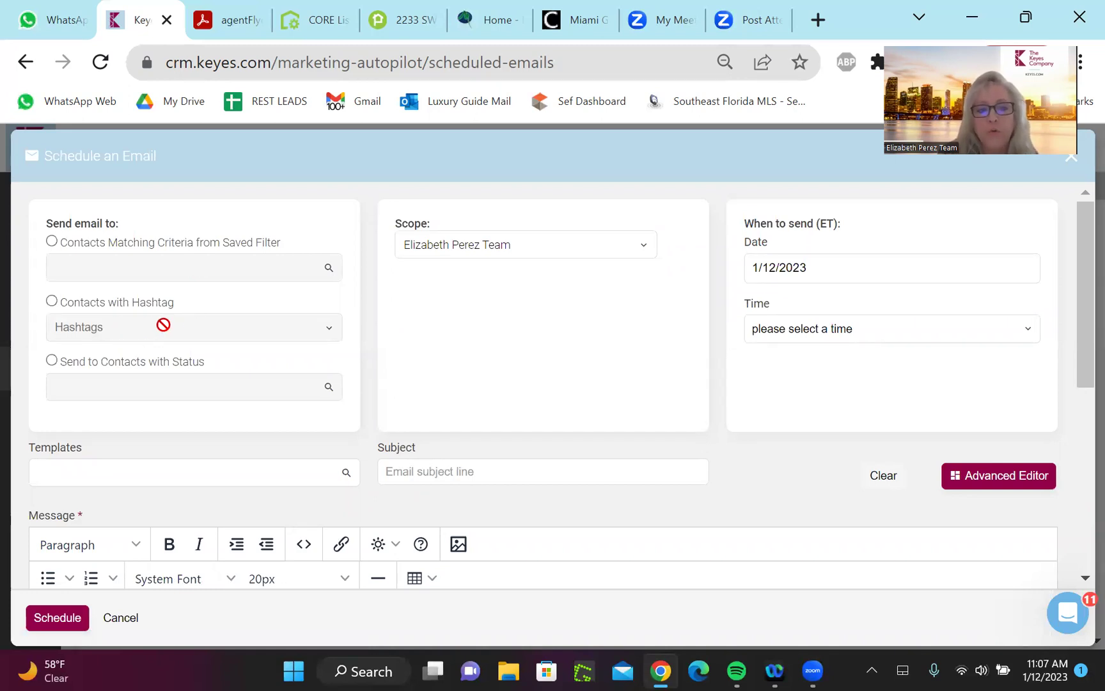
click(52, 362)
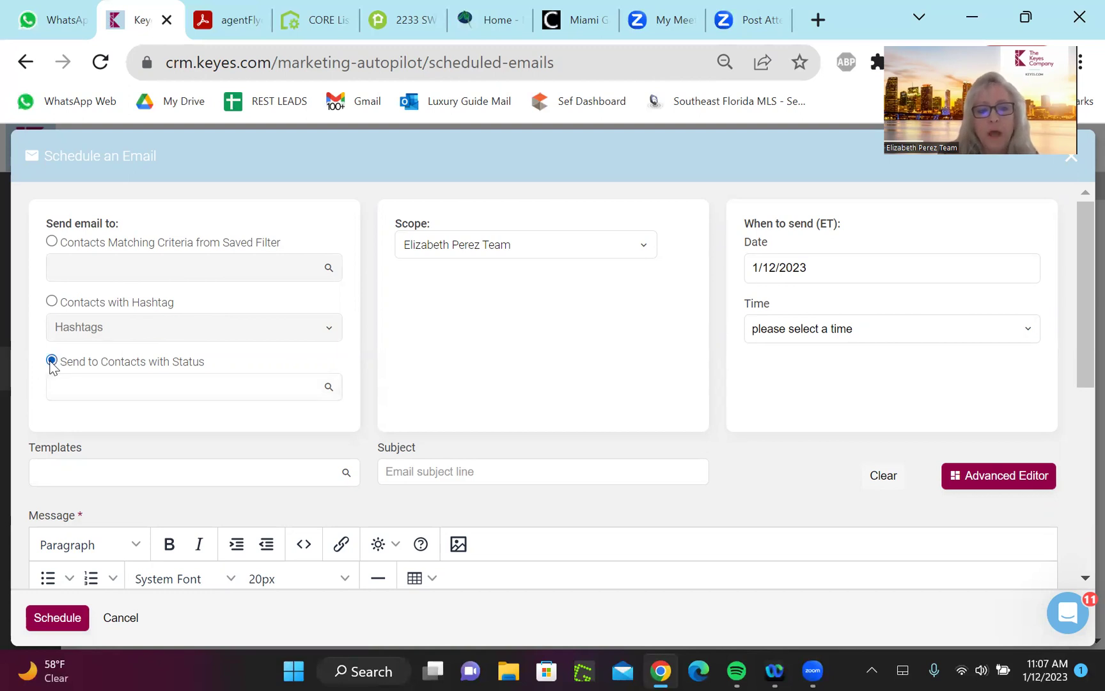
click(187, 390)
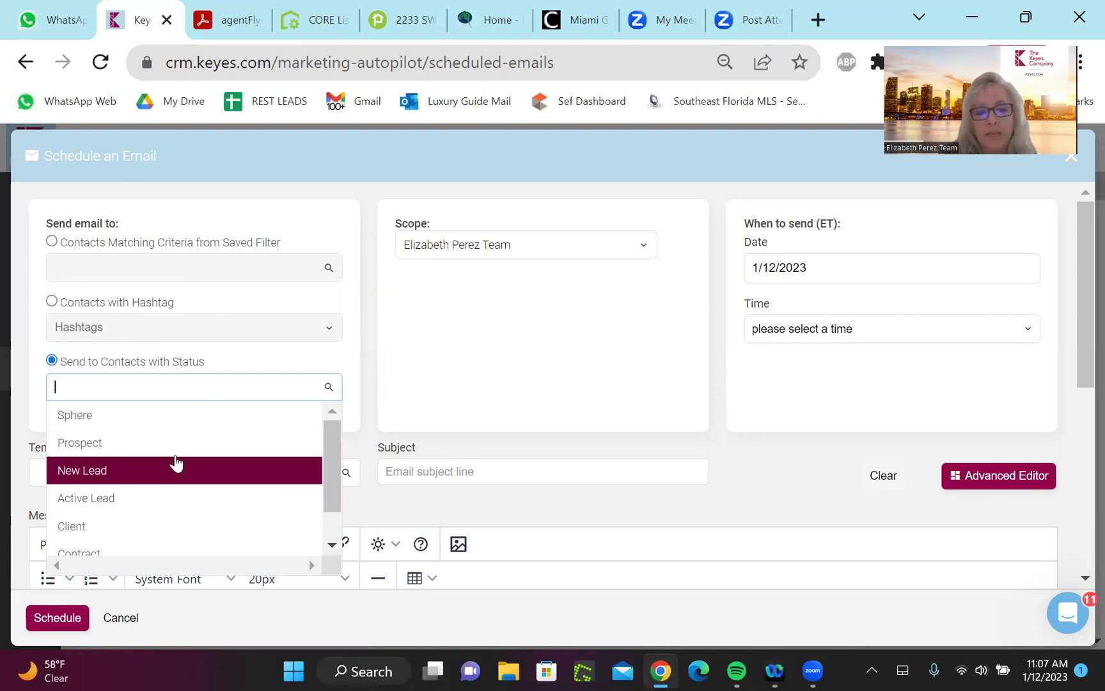
key(Down)
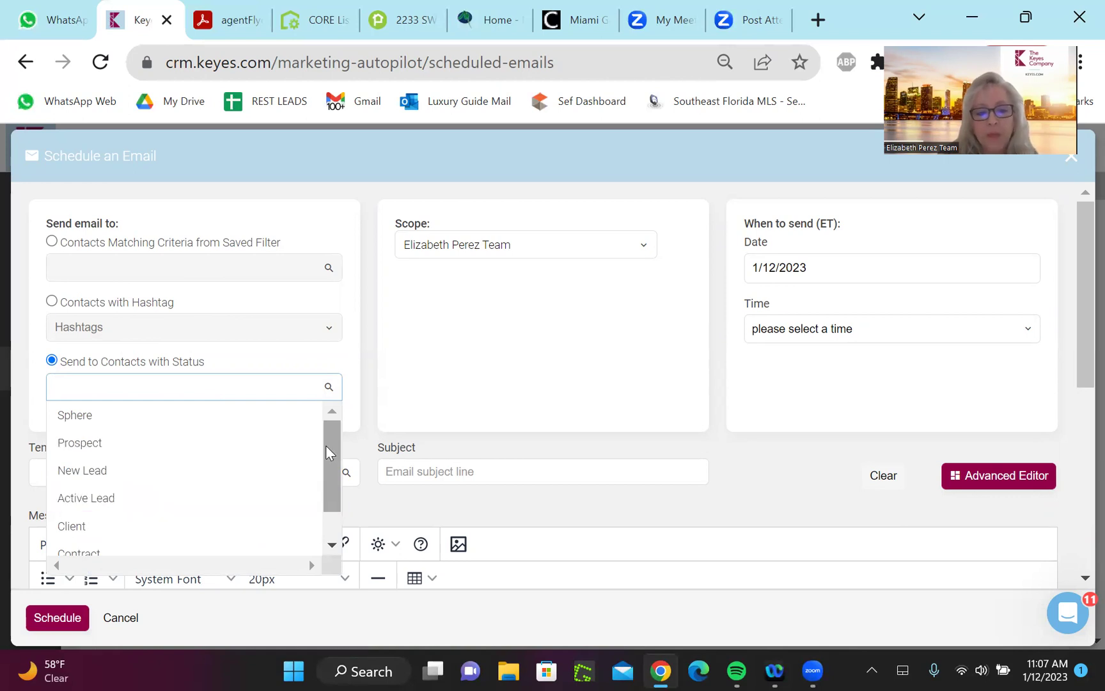
scroll(326, 451, down, 1)
key(Up)
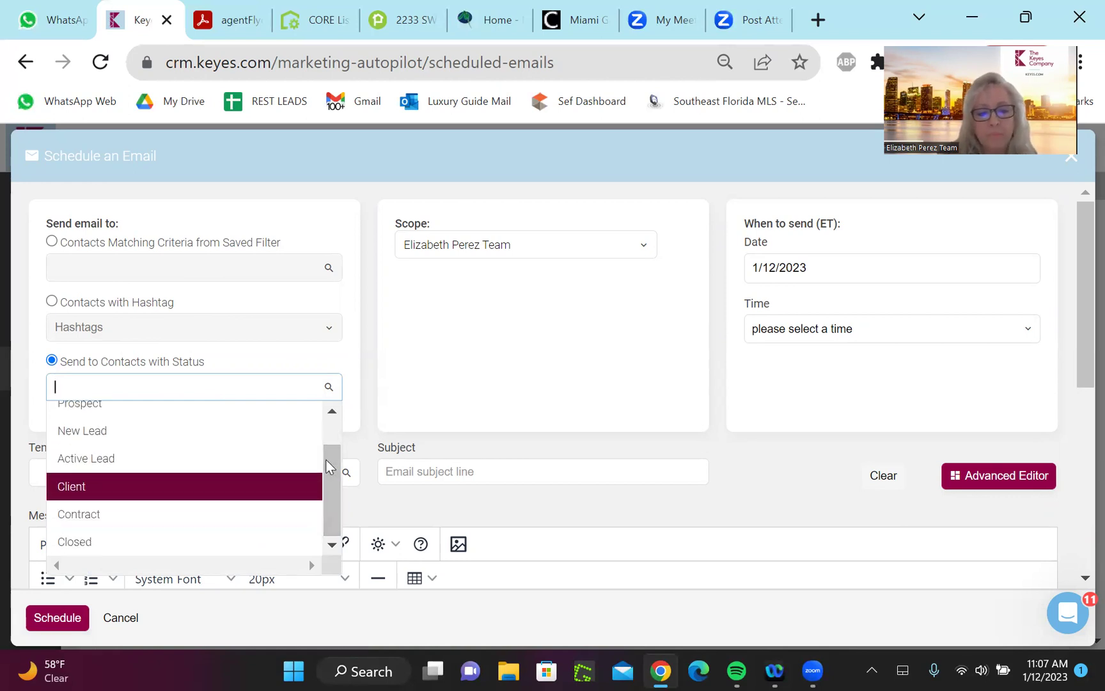
key(Down)
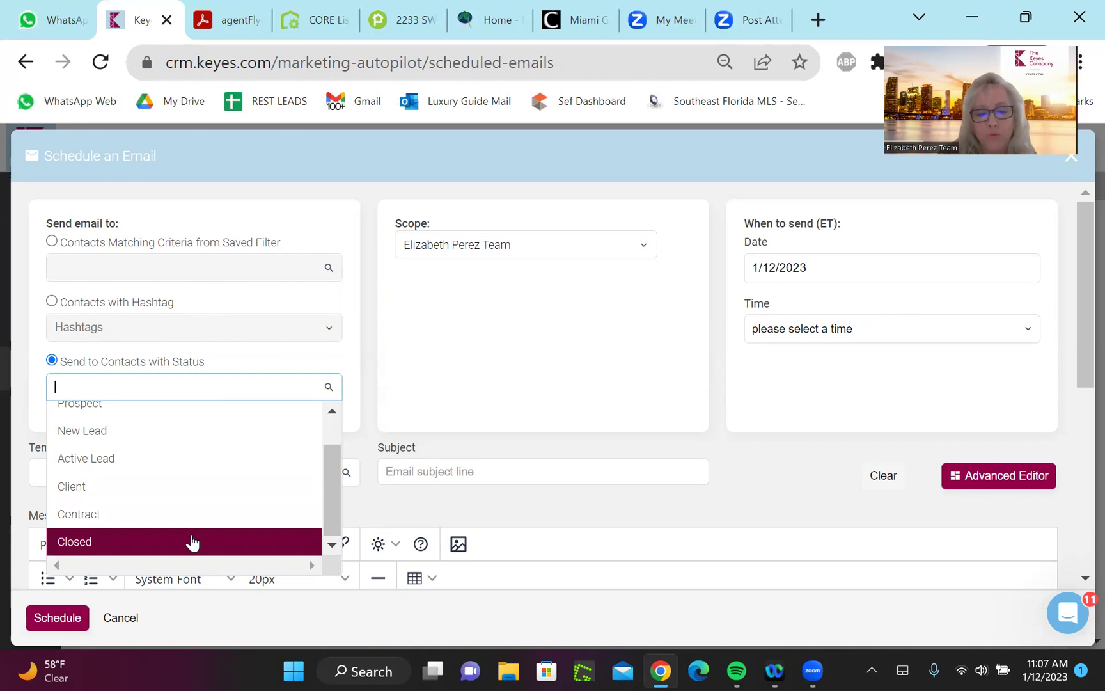
key(Up)
key(Up)
scroll(332, 467, up, 1)
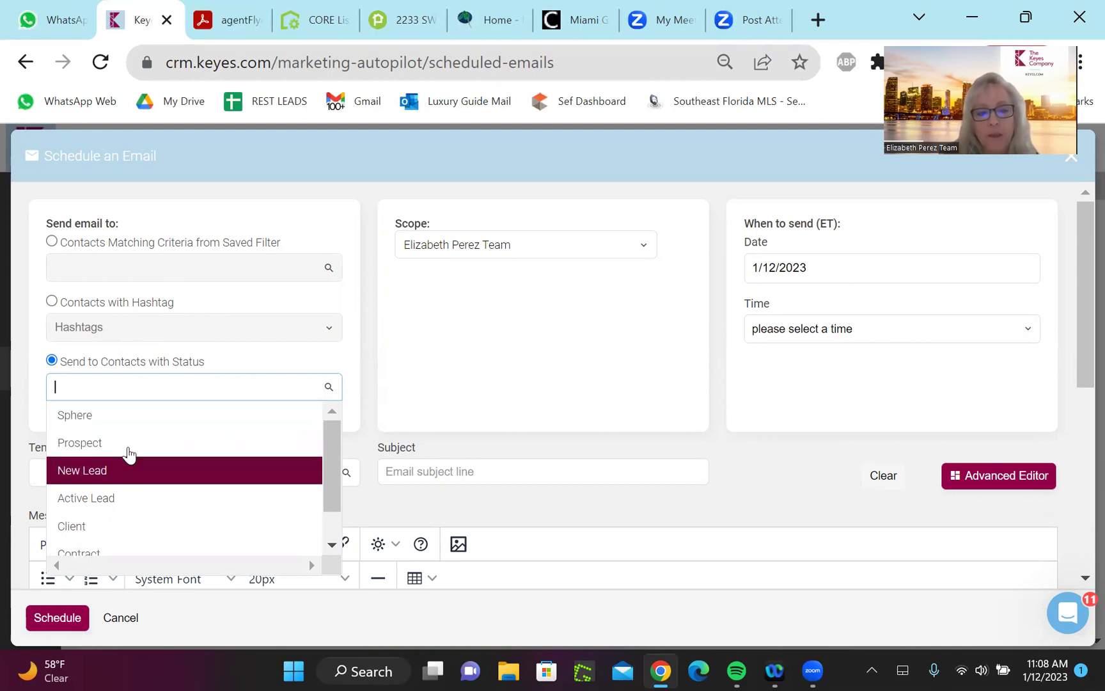
Add Sphere, Prospect and New Lead statuses, then remove Prospect and New Lead
click(134, 415)
click(133, 395)
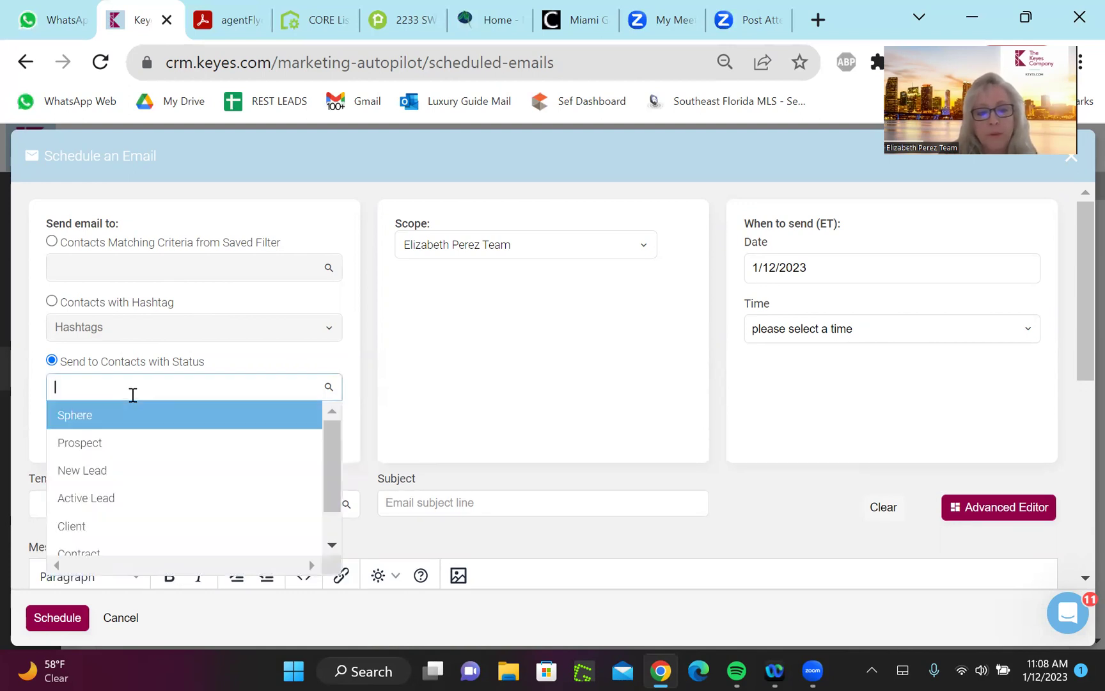
click(129, 443)
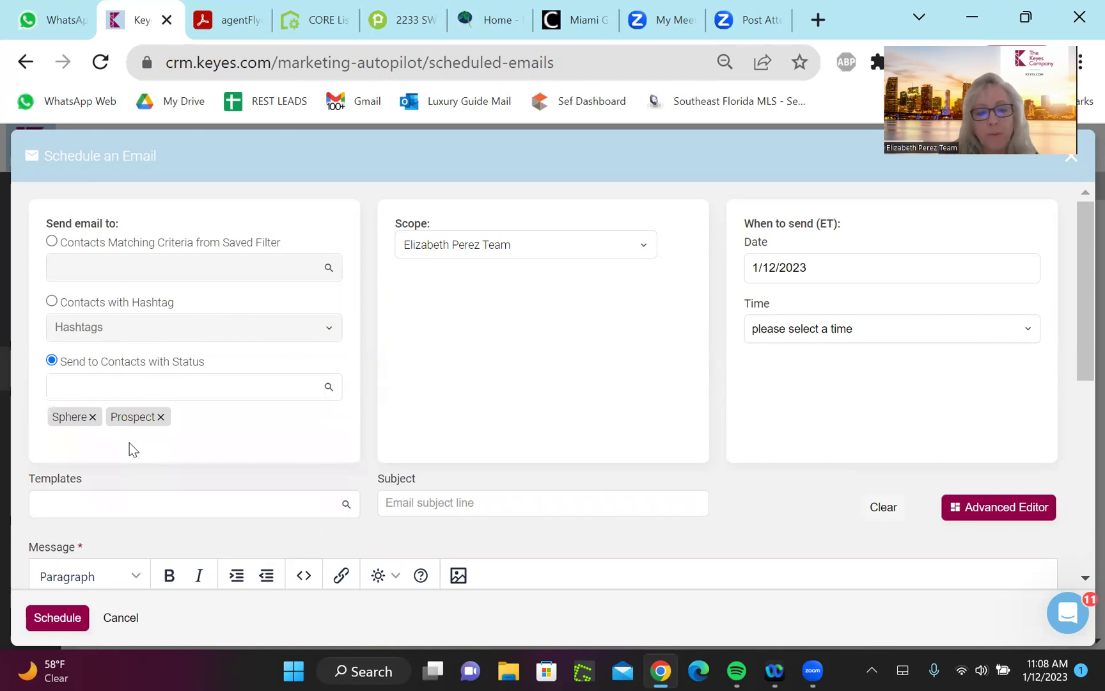
click(170, 387)
click(154, 467)
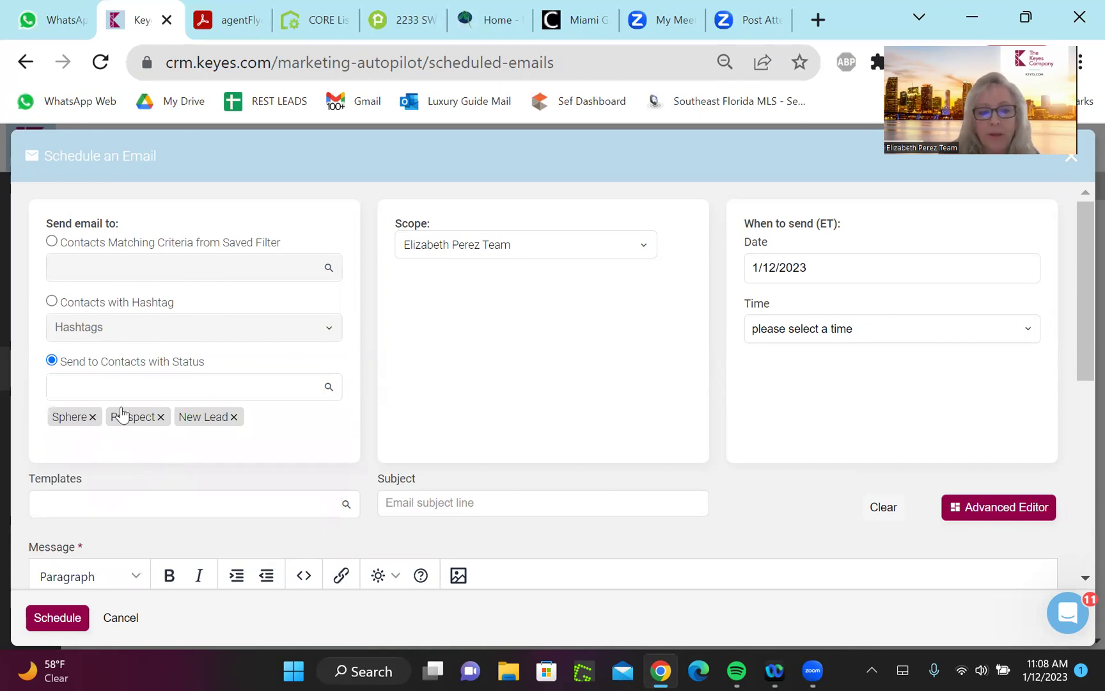
click(161, 417)
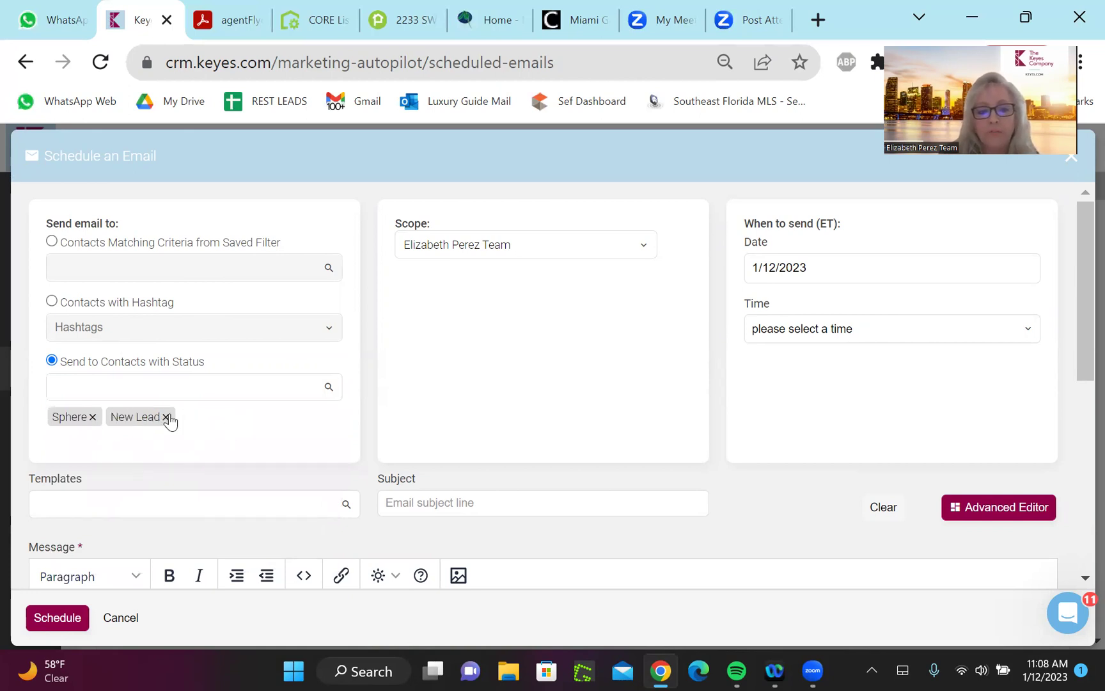
click(166, 417)
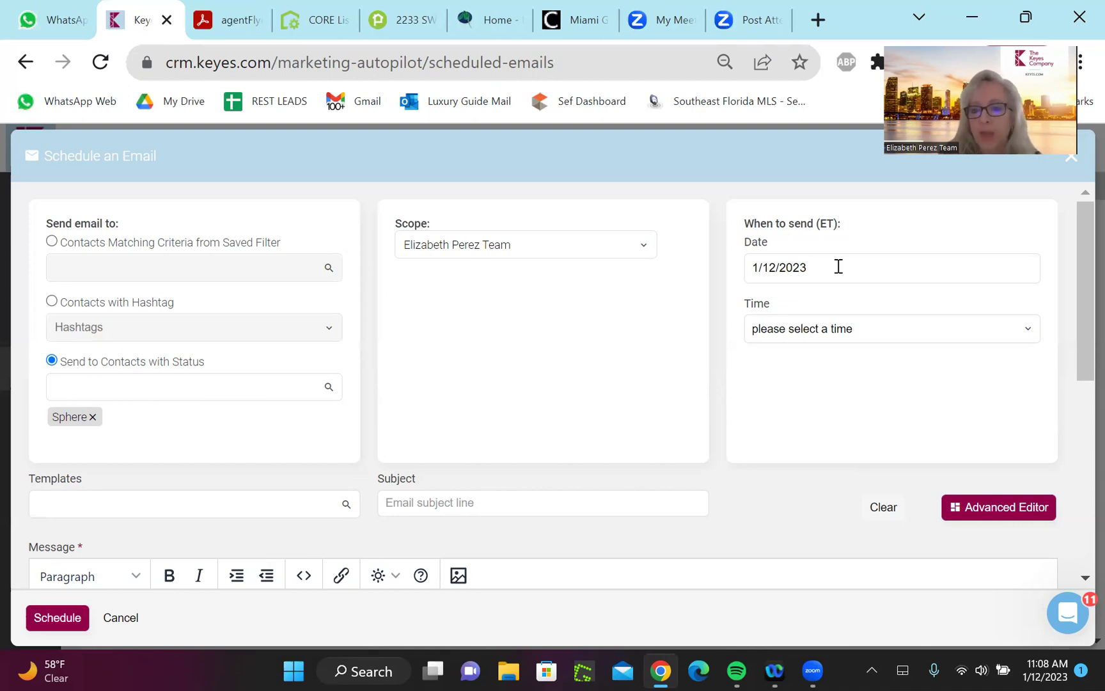
Set the email's send time to 4:00 pm on 1/12/2023
click(1030, 326)
key(4)
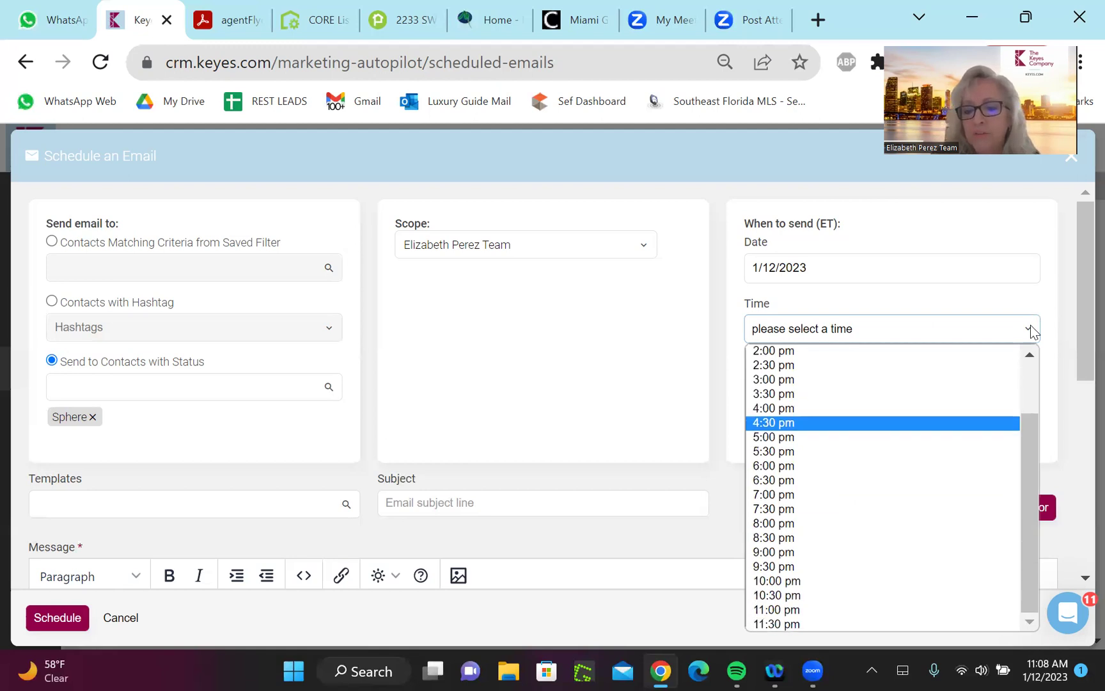
key(Return)
click(1030, 326)
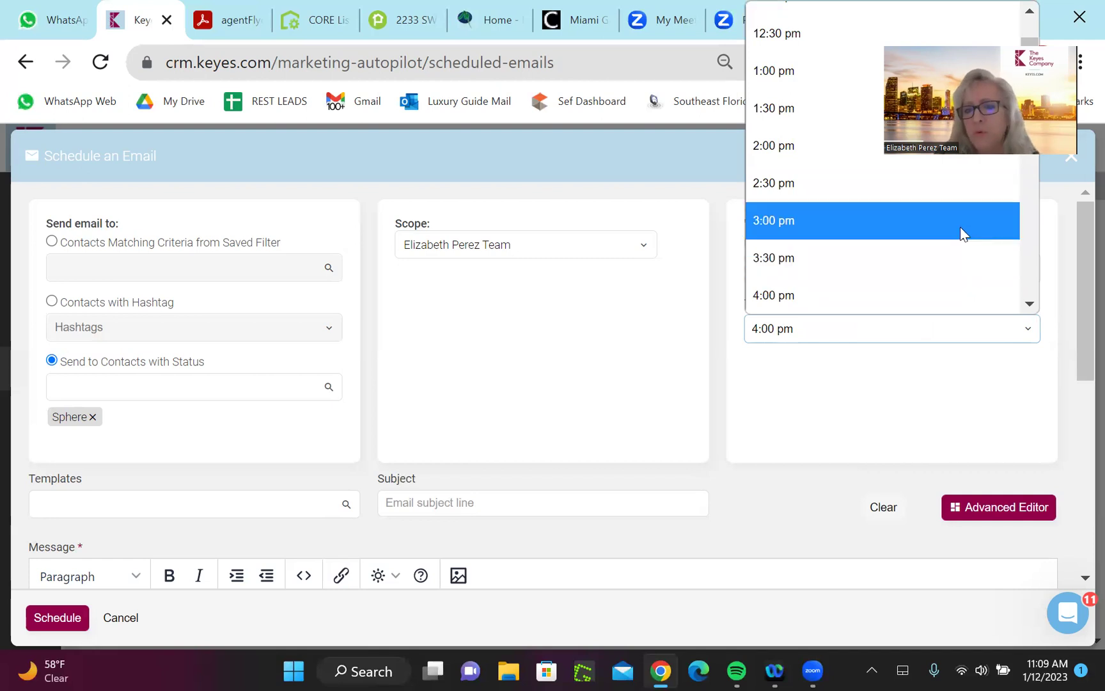
click(769, 458)
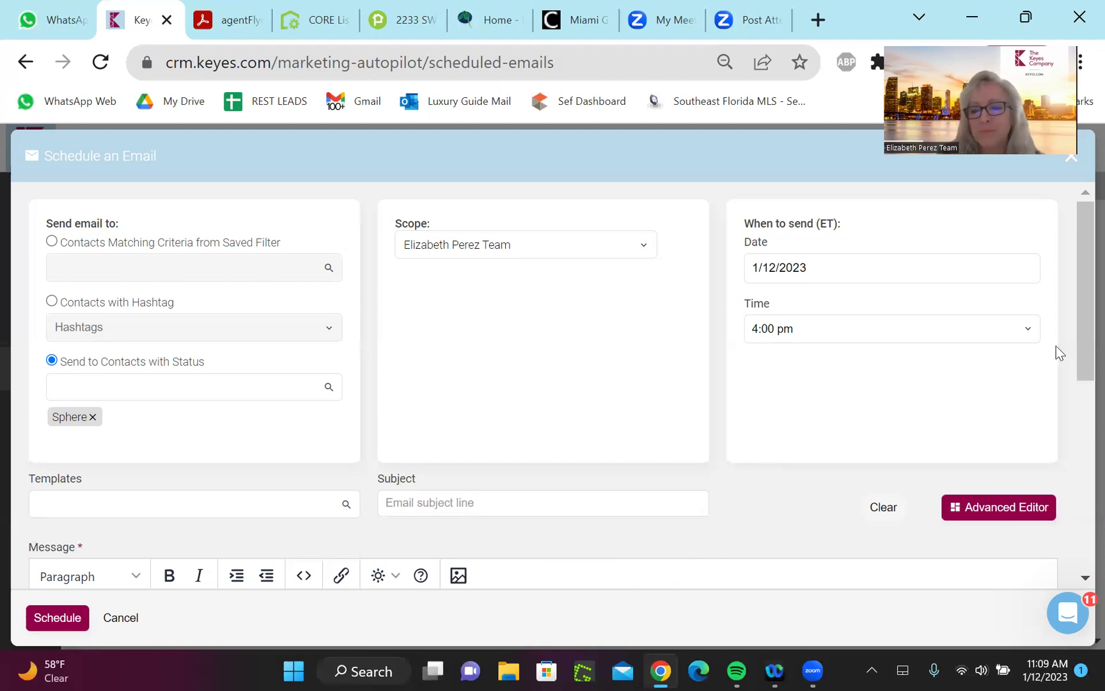
drag(1078, 320, 1078, 369)
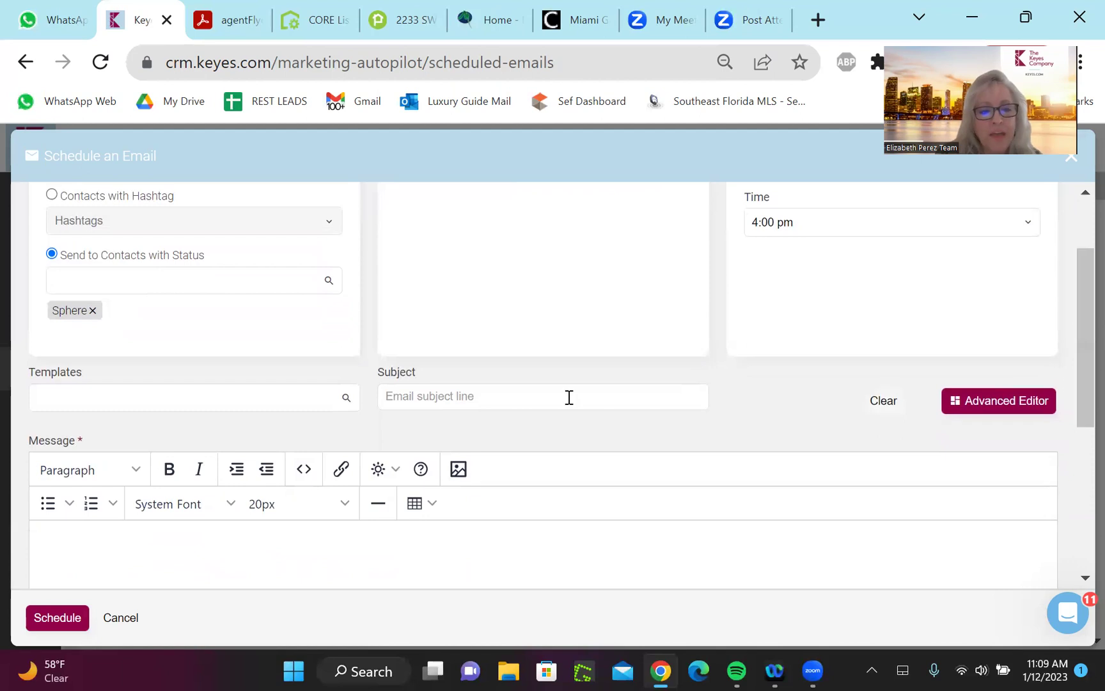
click(172, 402)
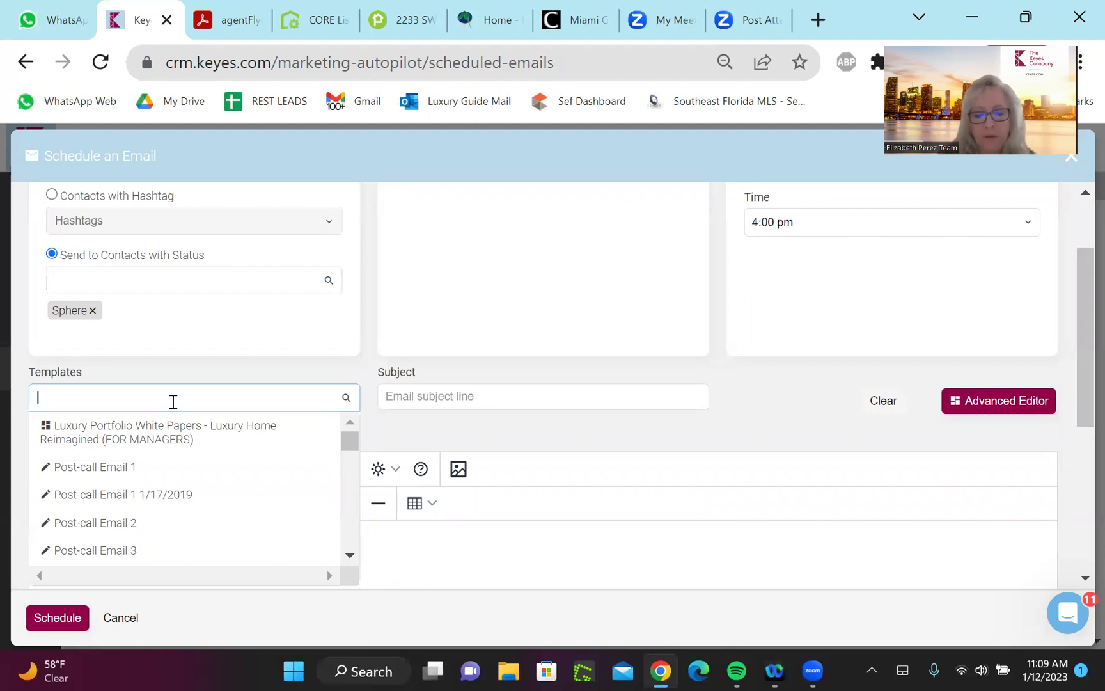
Search templates for 'comp' and choose Company Newsletter January
text(comp)
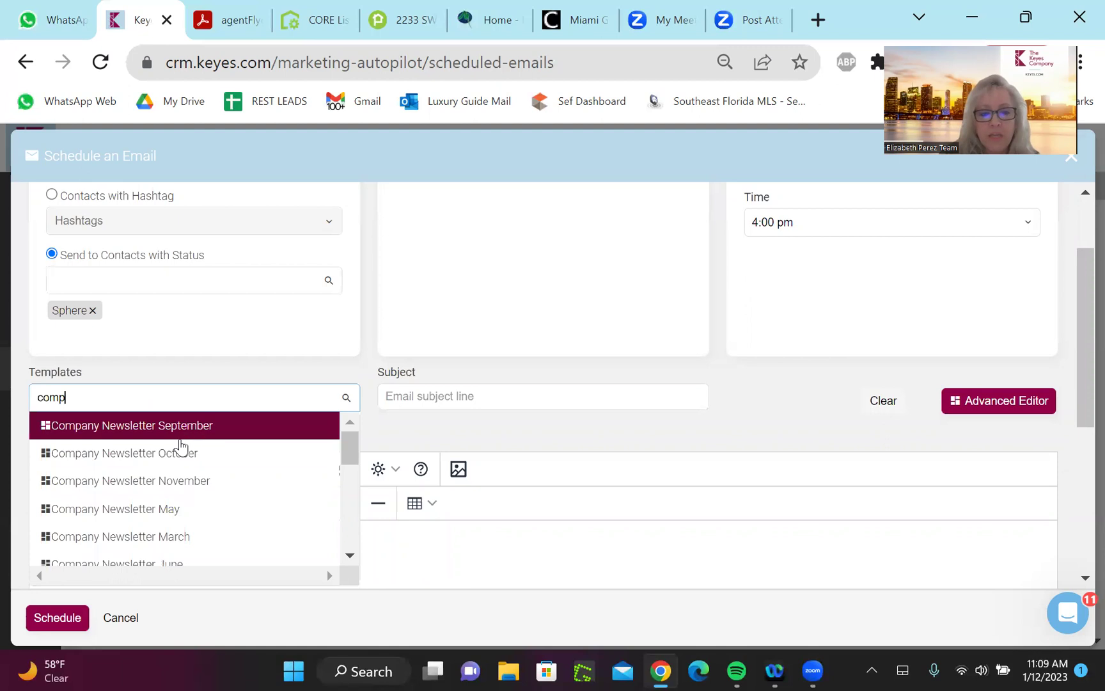
scroll(346, 458, down, 3)
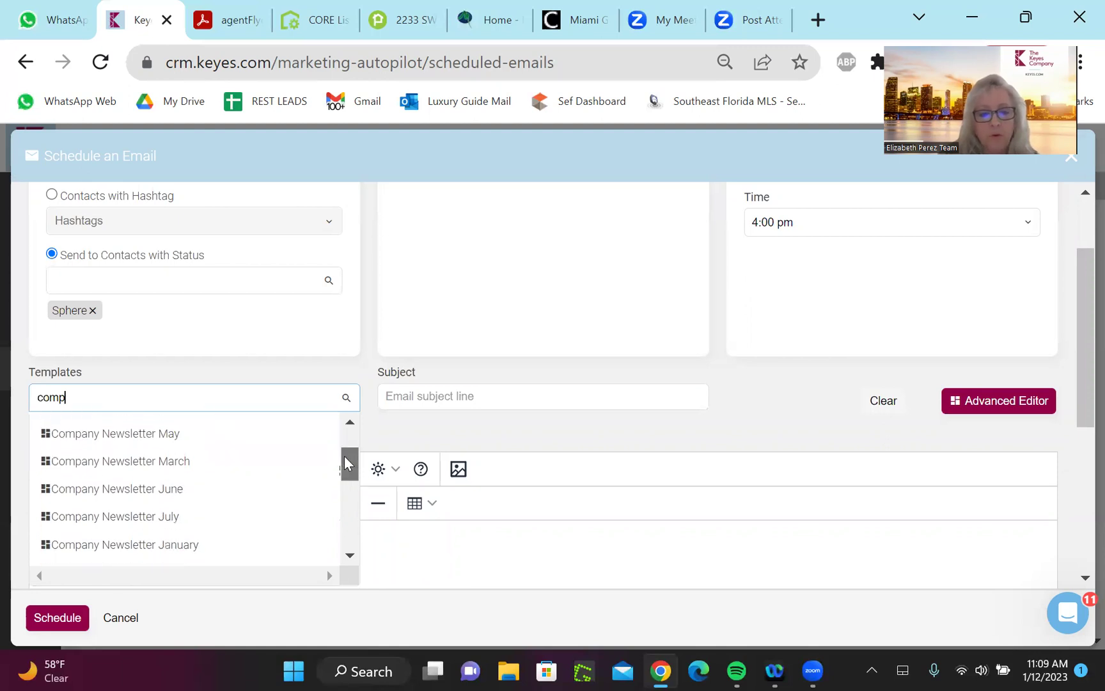
scroll(344, 456, down, 5)
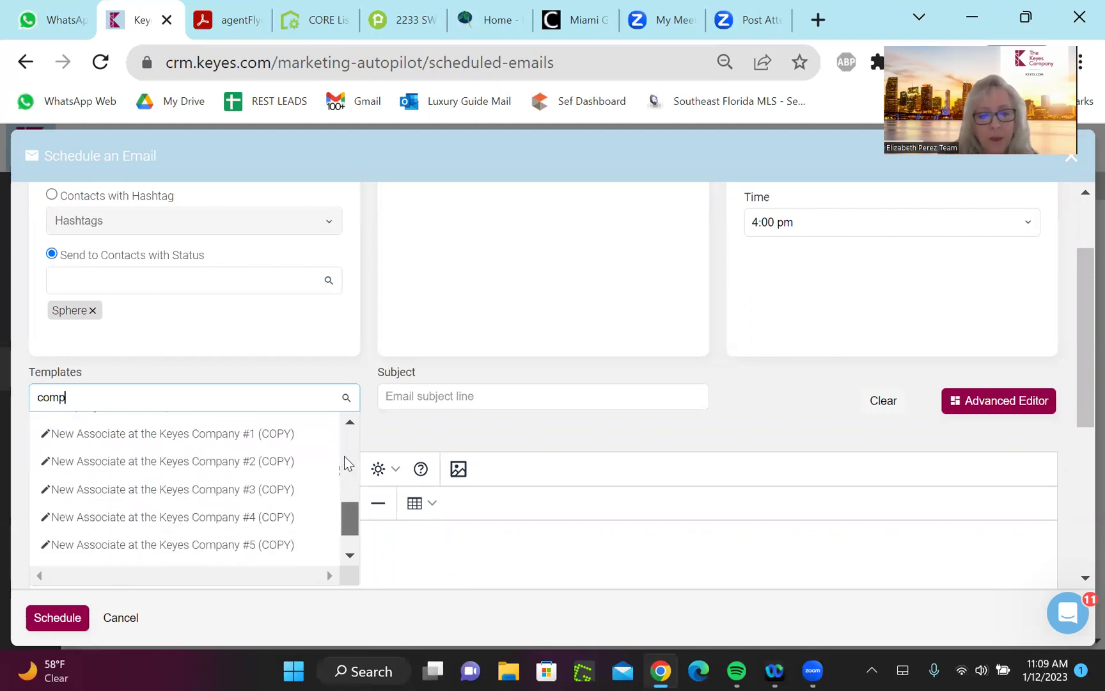
scroll(345, 456, up, 2)
scroll(345, 462, up, 4)
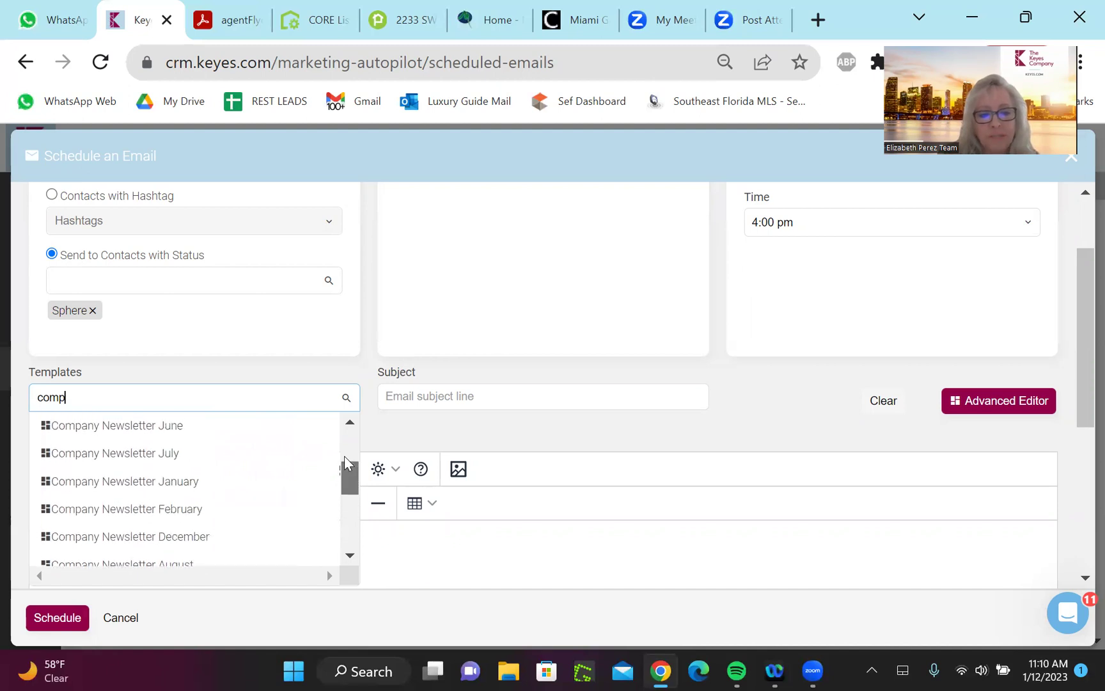
drag(344, 456, 345, 463)
key(Down)
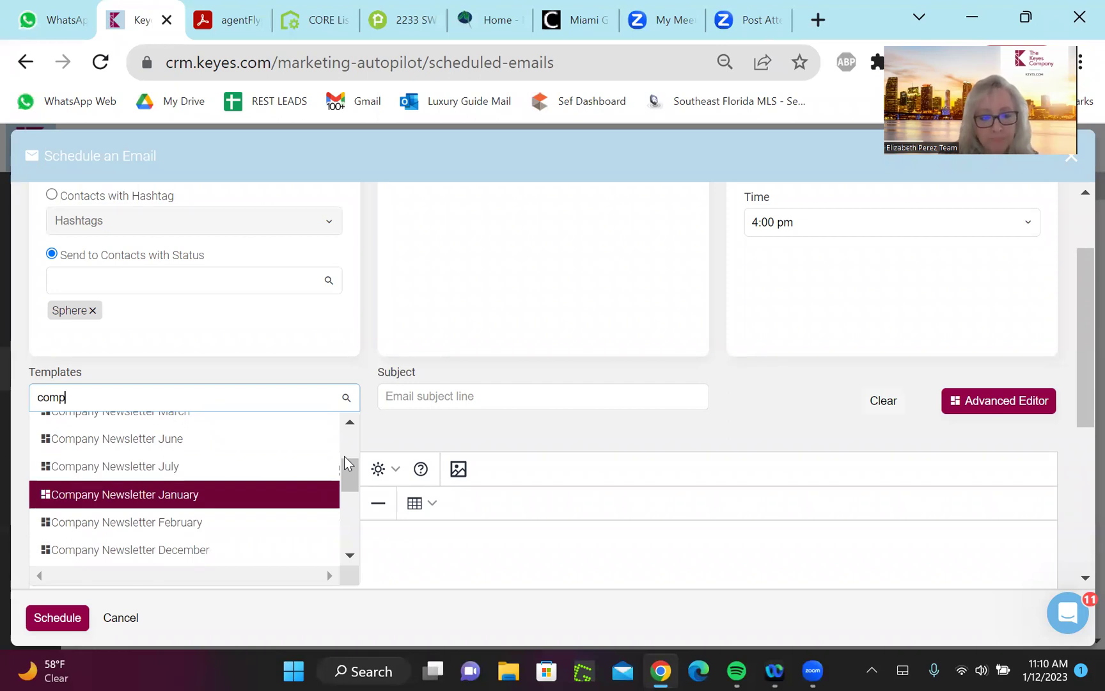
key(Return)
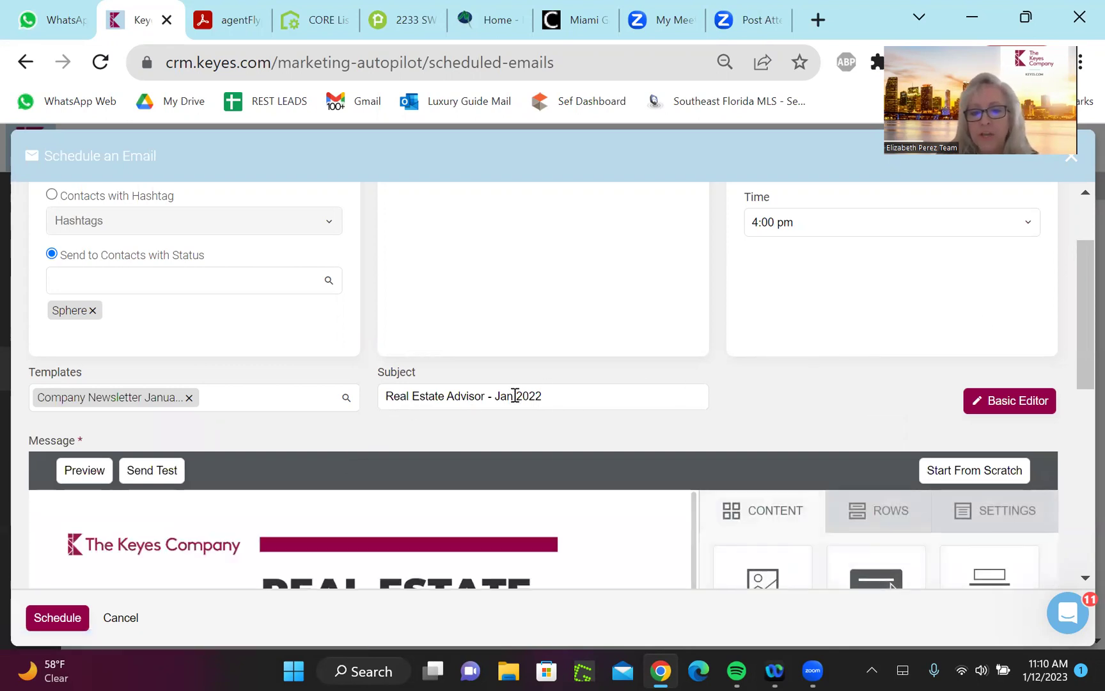
Change the subject's year from 2022 to 2023 in 'Real Estate Advisor - Jan 2023'
click(545, 398)
key(BackSpace)
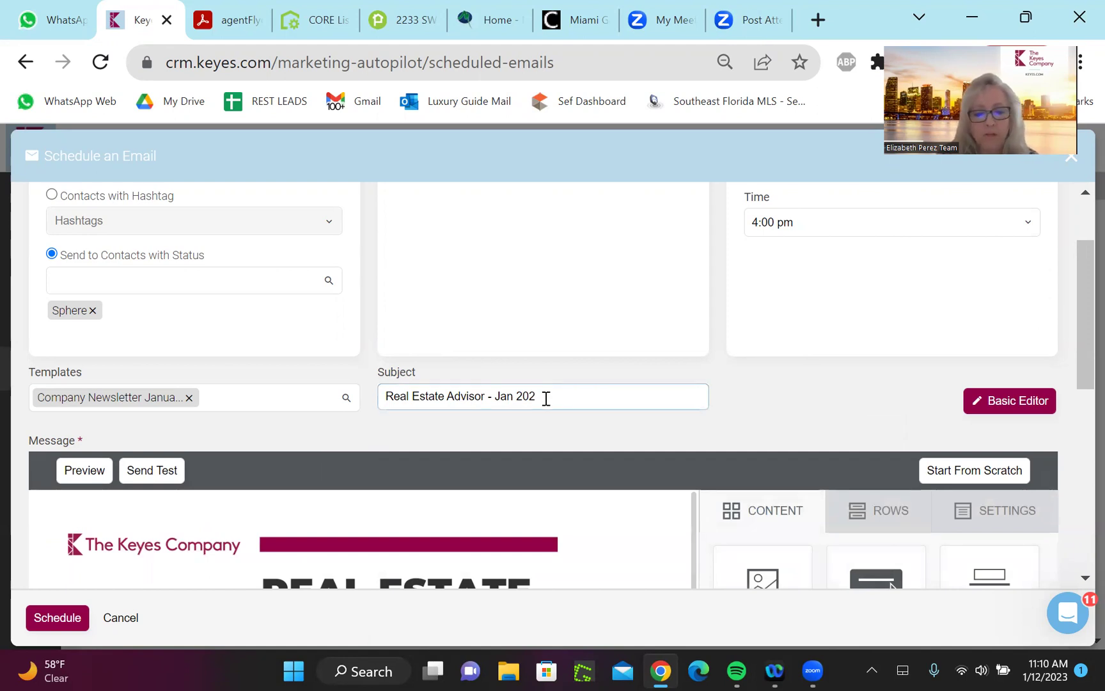
text(3)
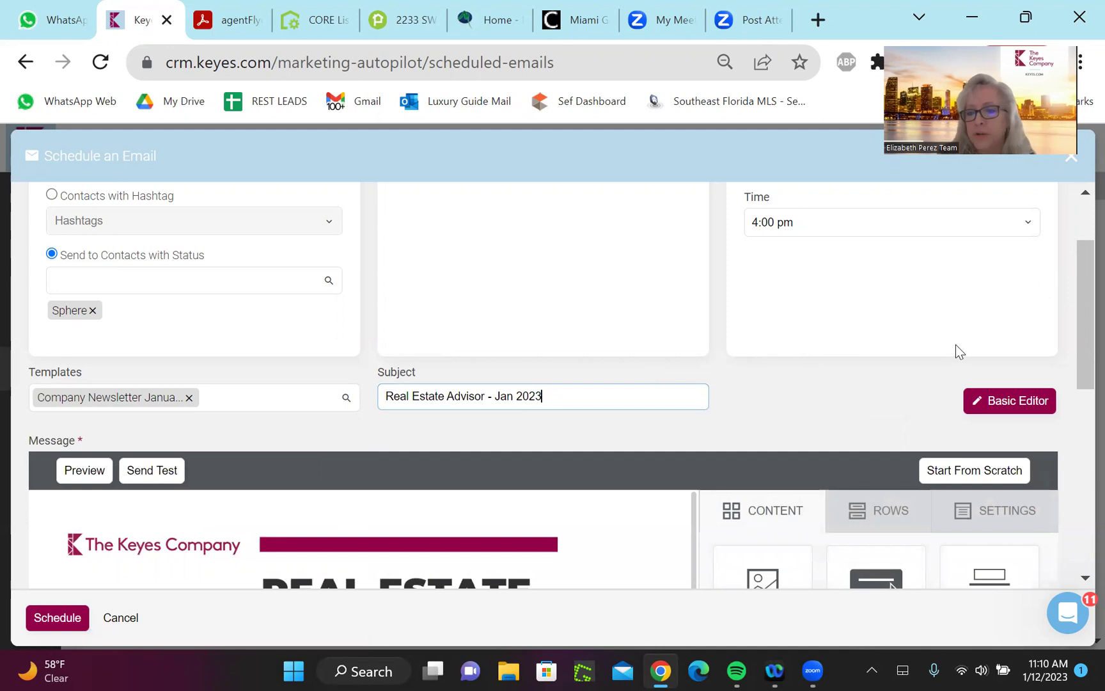
drag(1078, 324, 1087, 538)
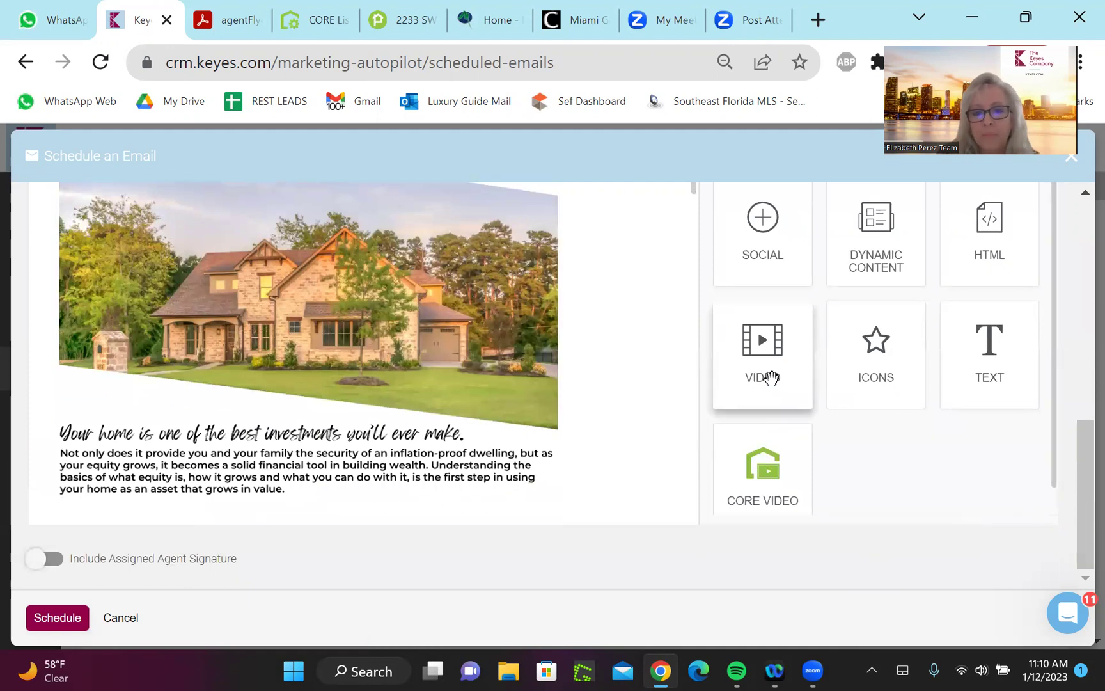
drag(691, 195, 693, 468)
scroll(693, 468, down, 1)
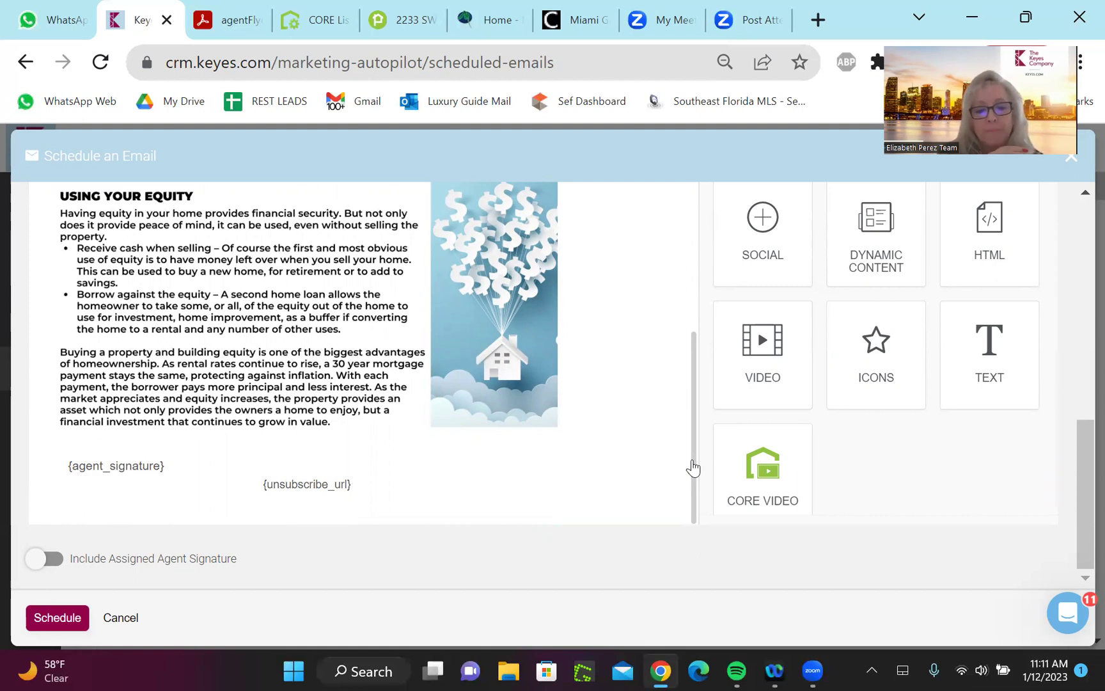
scroll(693, 469, up, 8)
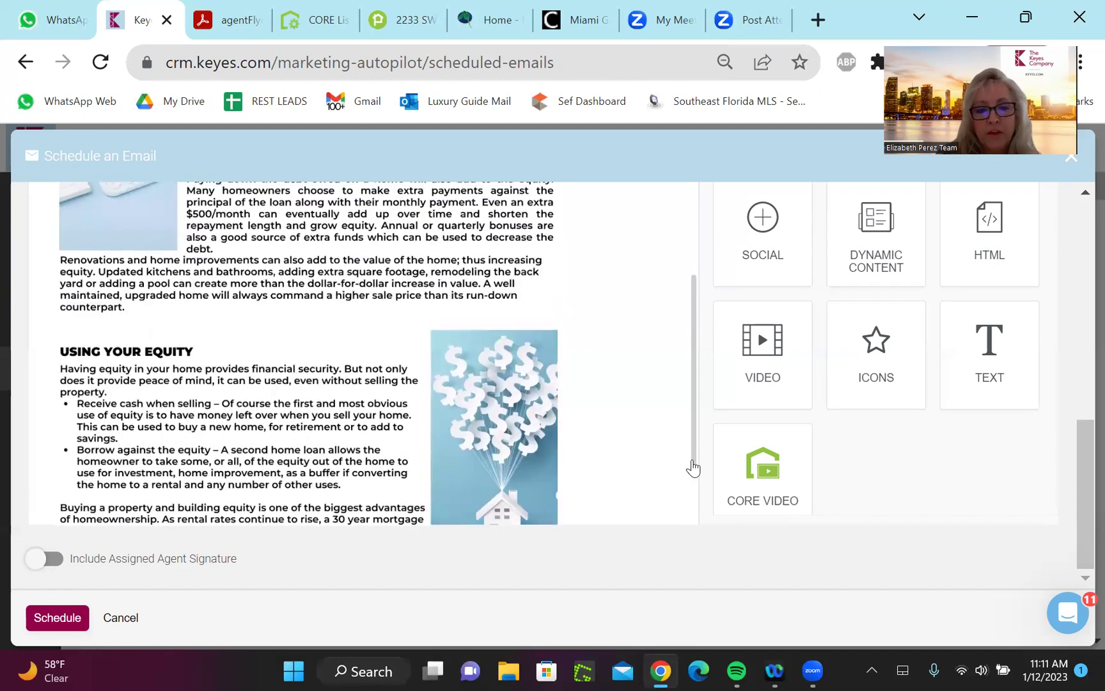
scroll(693, 469, up, 10)
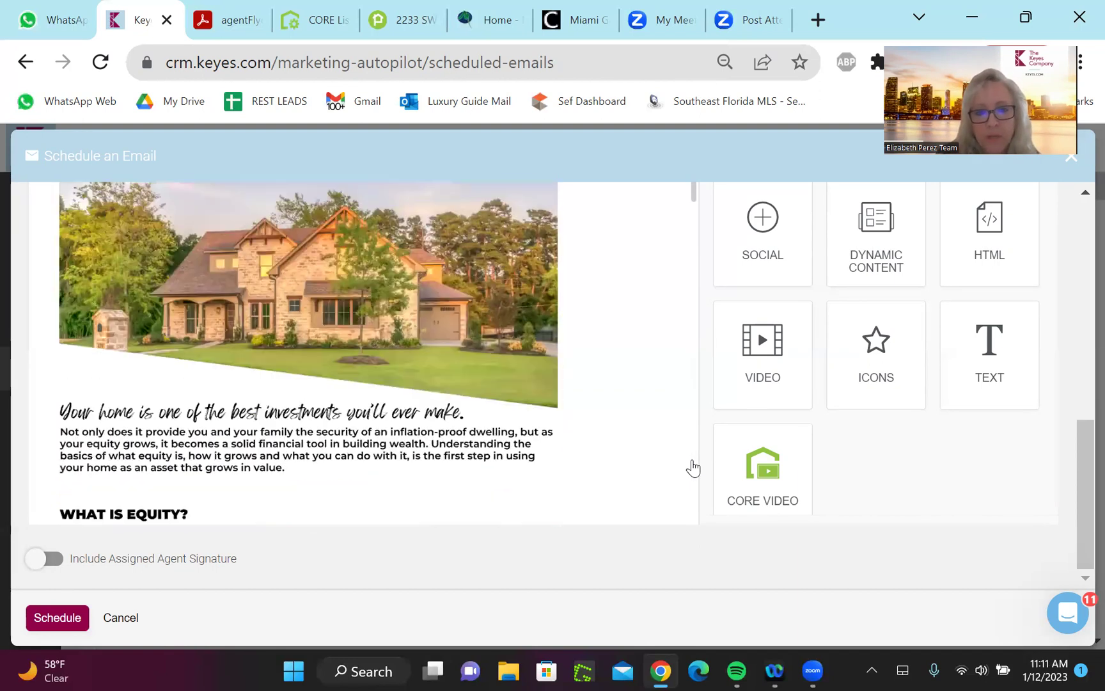
scroll(693, 469, up, 1)
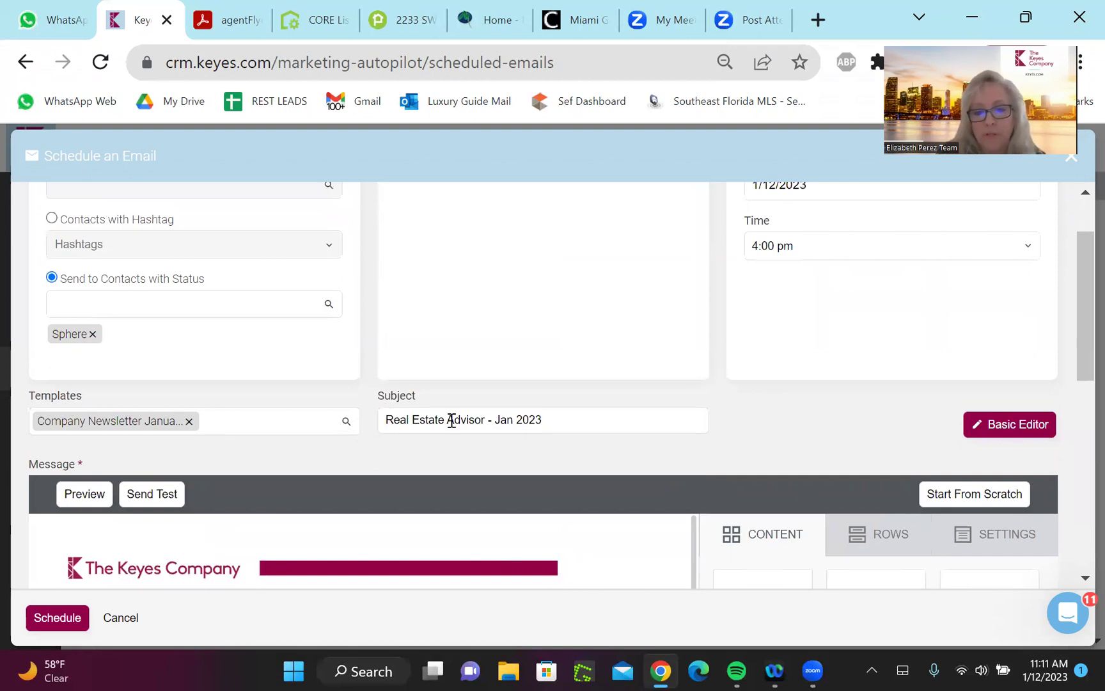
Append ' - Happy New Year' to the end of the subject line
click(573, 422)
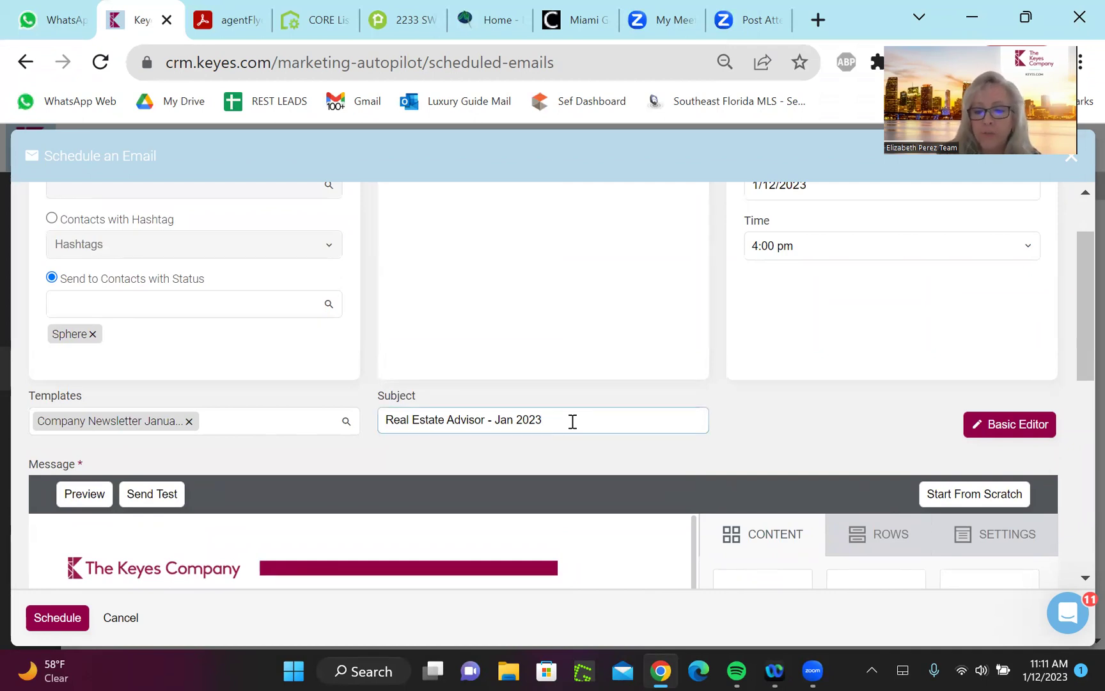
text(- Happy New Year)
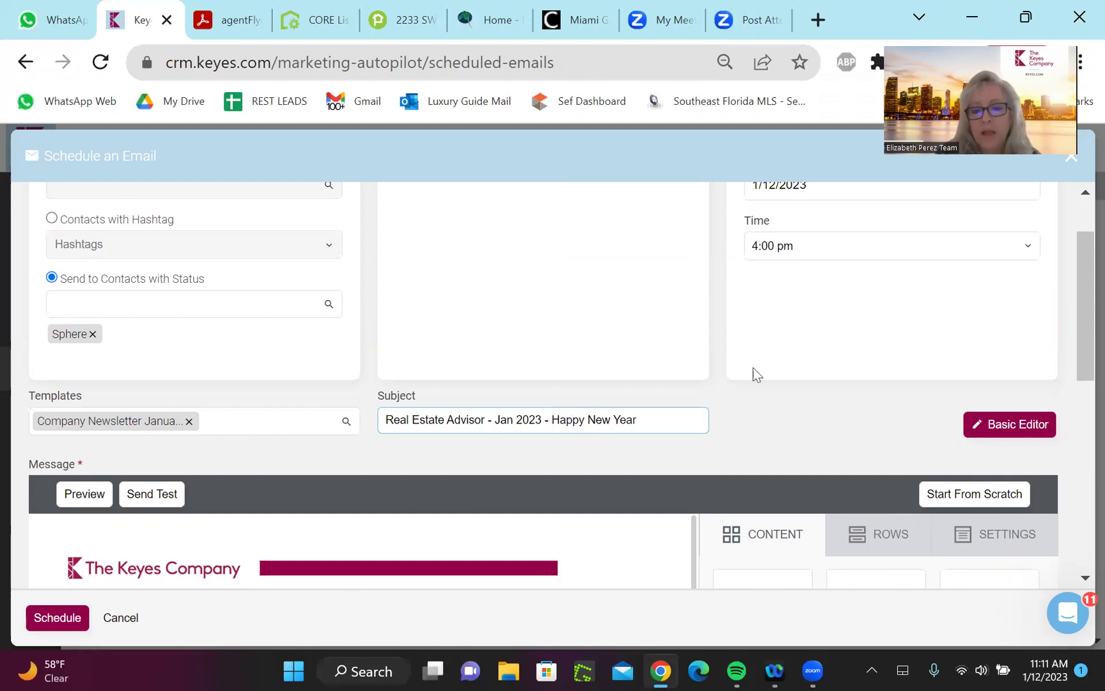
drag(1081, 350, 1081, 388)
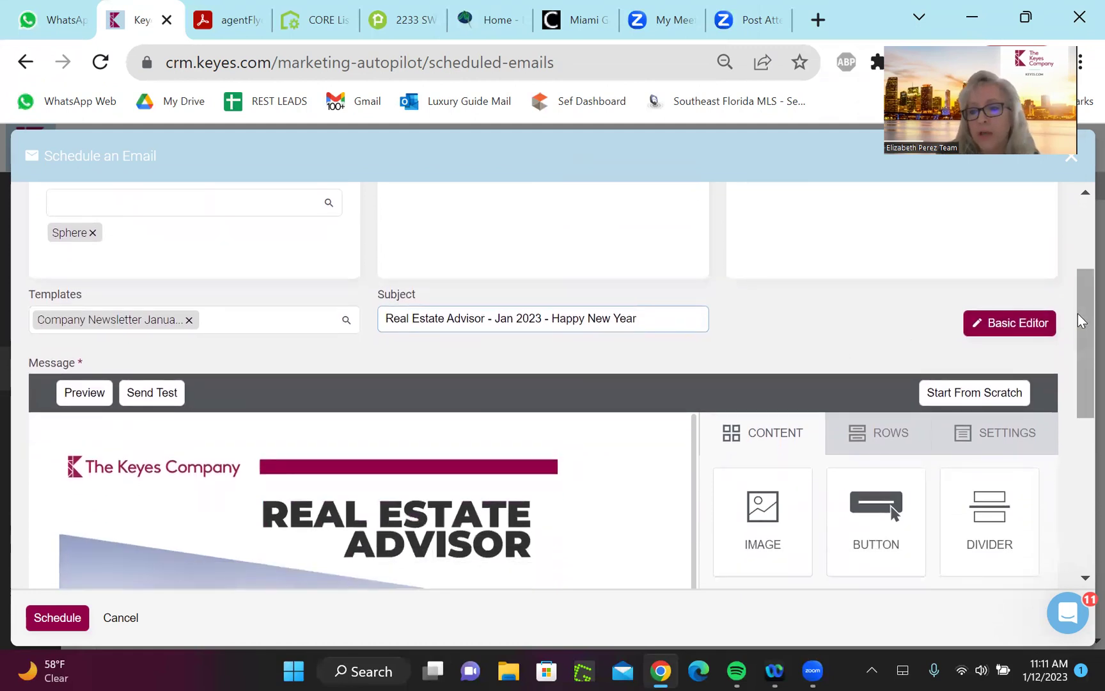
drag(1079, 316, 1078, 411)
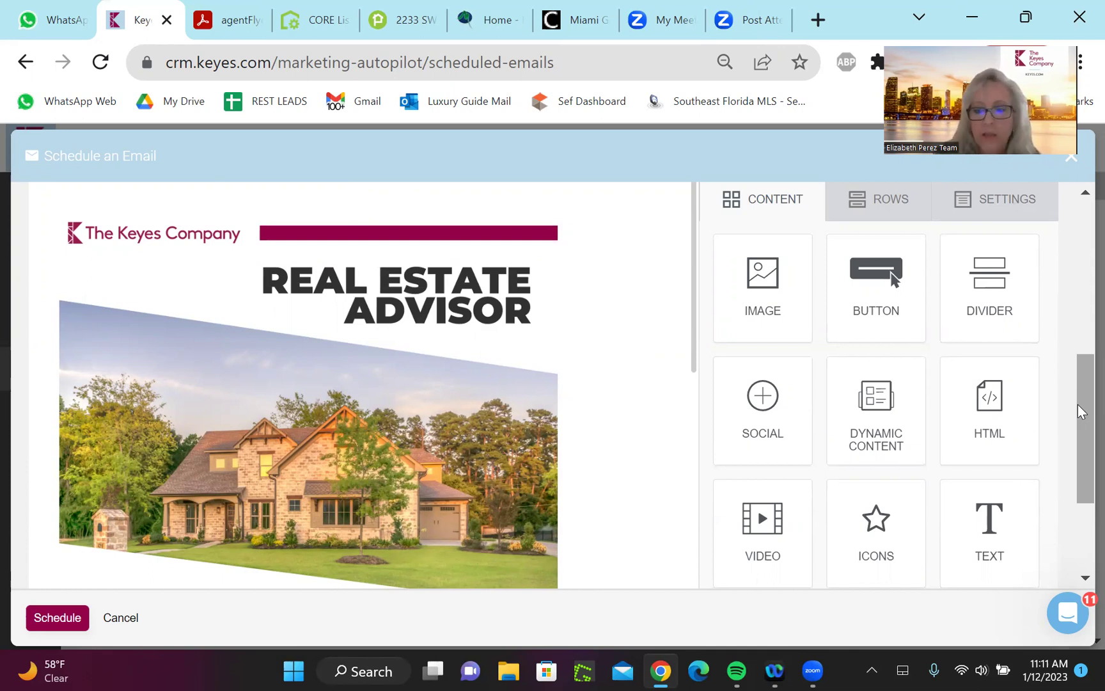
scroll(1081, 412, down, 1)
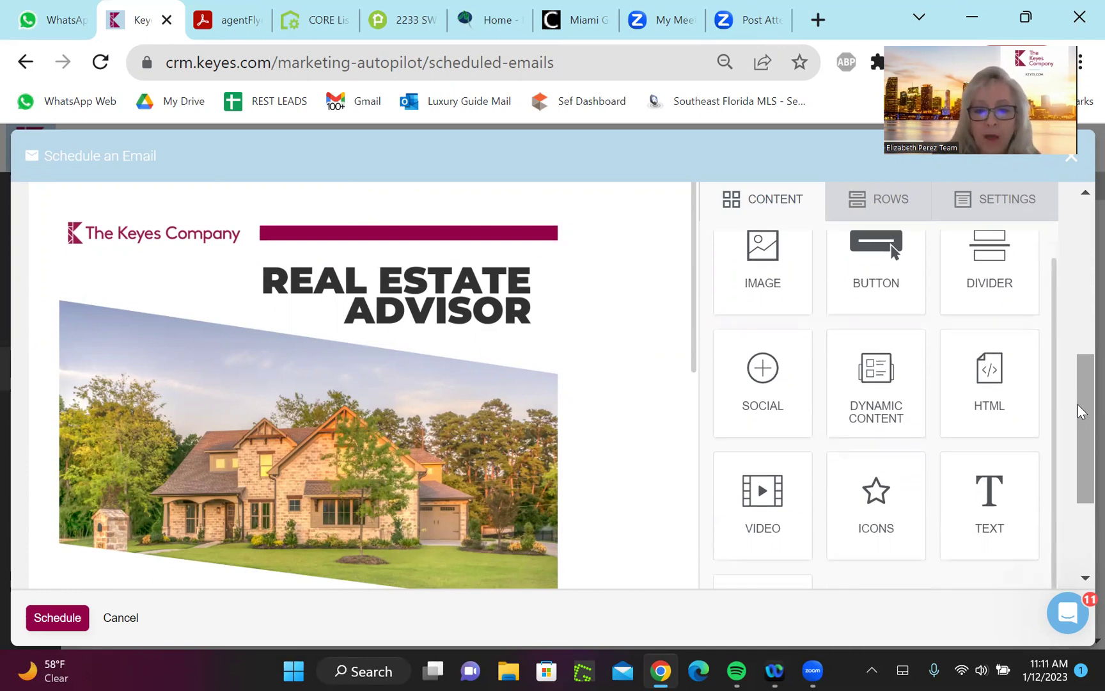
scroll(1081, 411, down, 6)
scroll(1081, 411, down, 10)
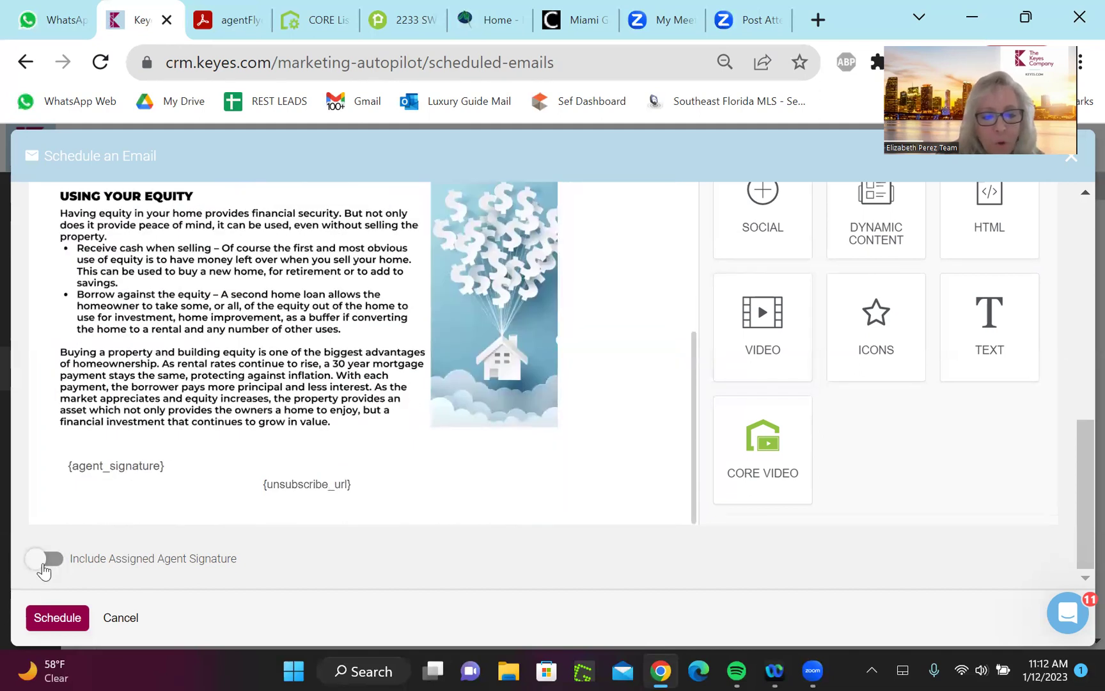
Turn on Include Assigned Agent Signature and scroll back up through the newsletter
click(44, 568)
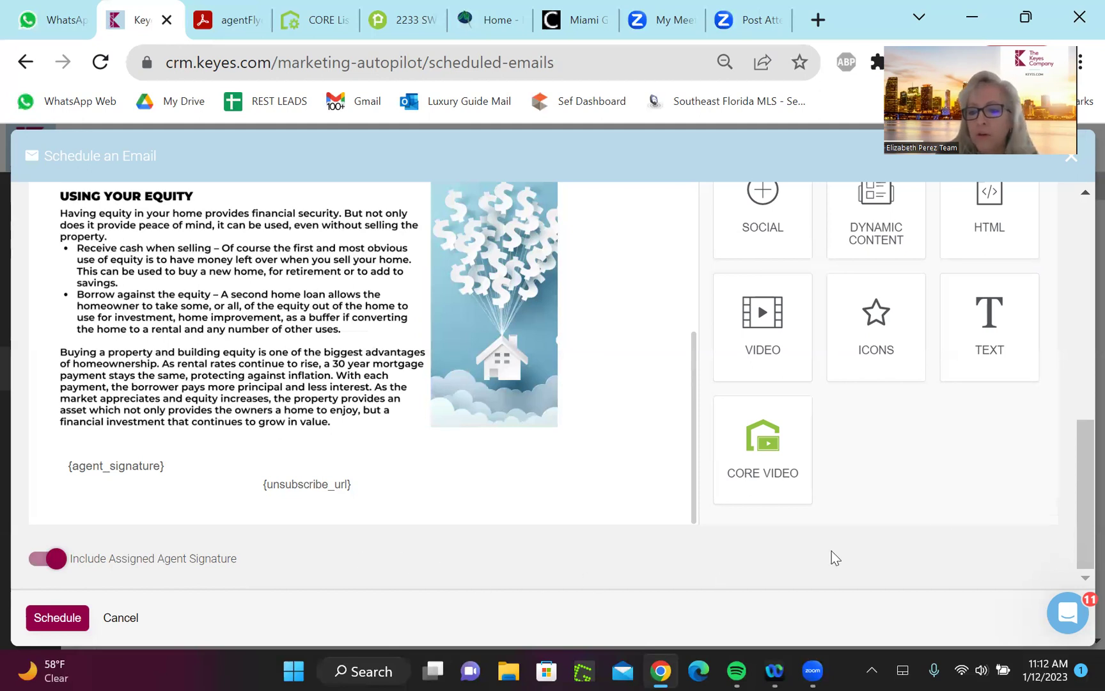
scroll(998, 515, up, 1)
drag(1075, 503, 1081, 432)
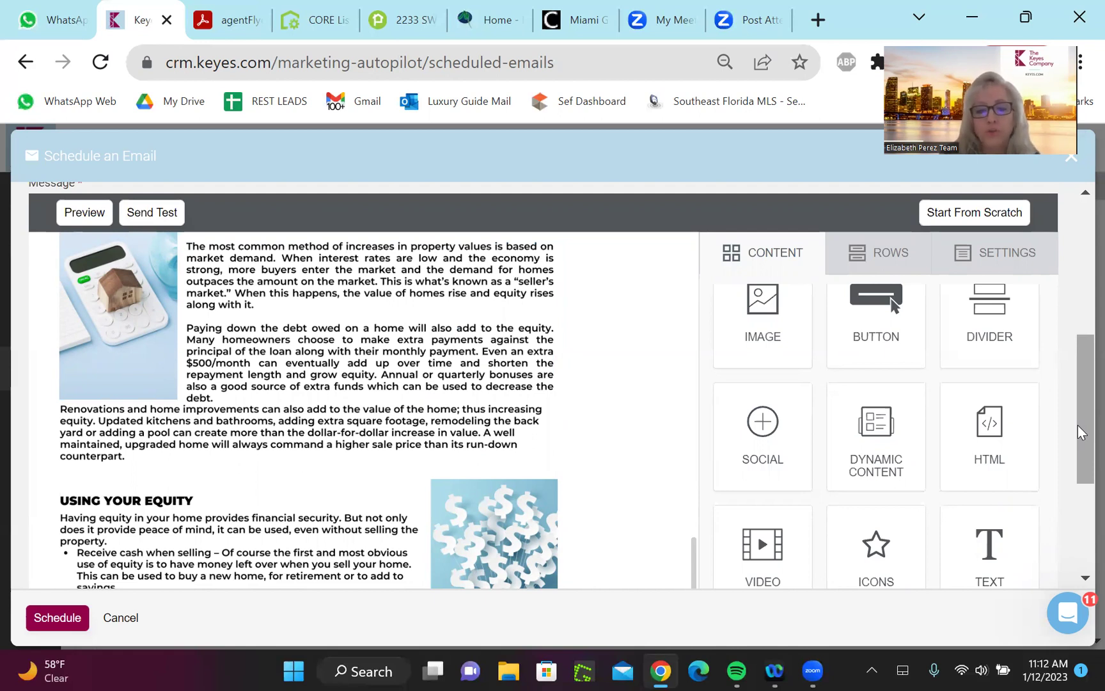
scroll(1080, 433, down, 3)
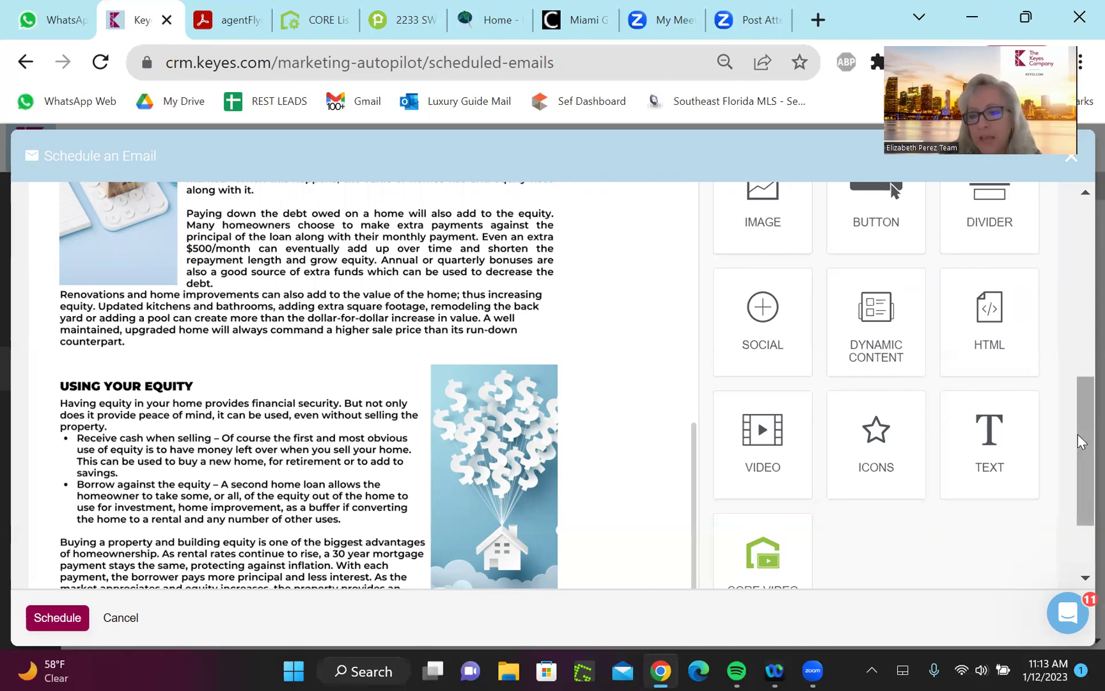
drag(1081, 432, 1081, 396)
scroll(1061, 283, up, 1)
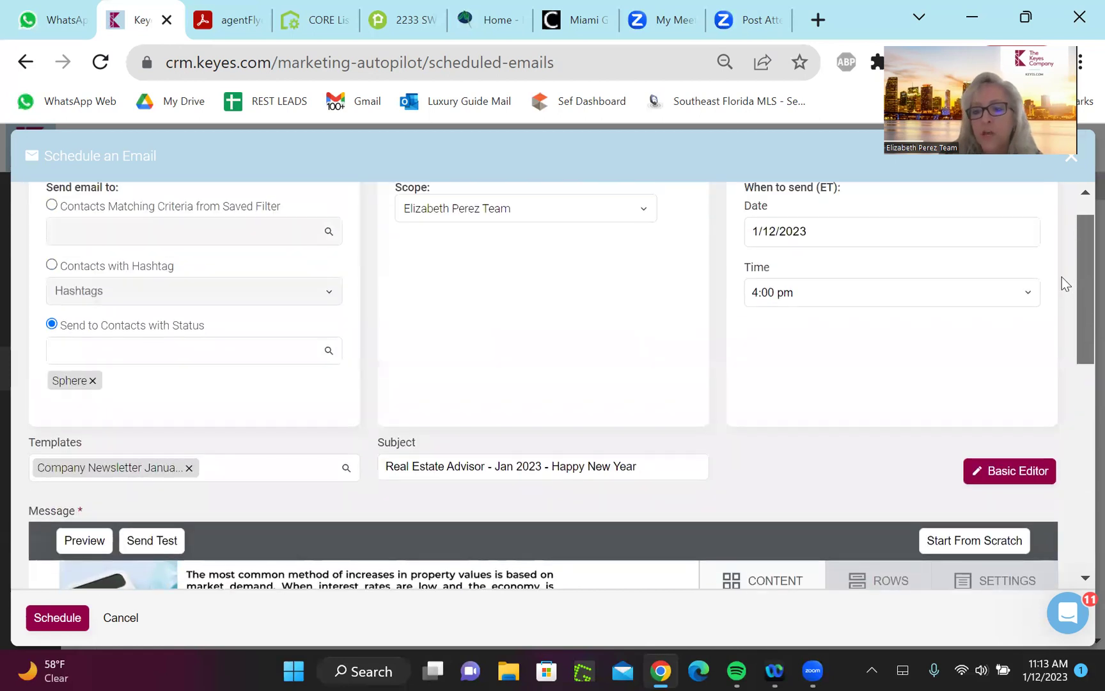
scroll(1062, 277, up, 1)
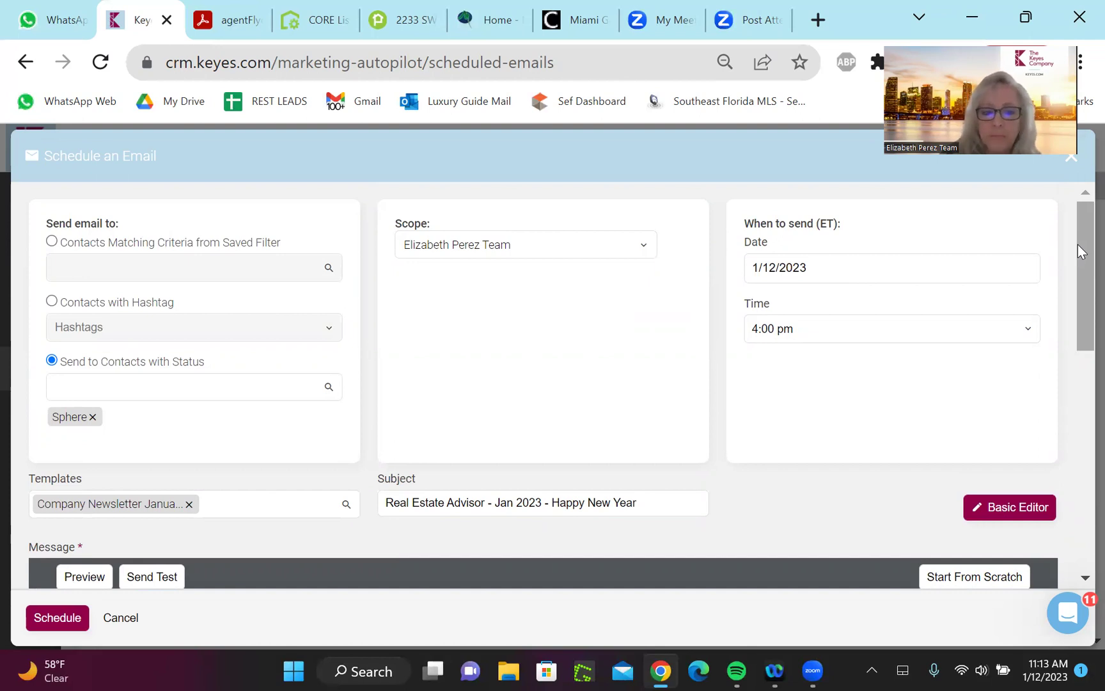
drag(1078, 249, 1079, 383)
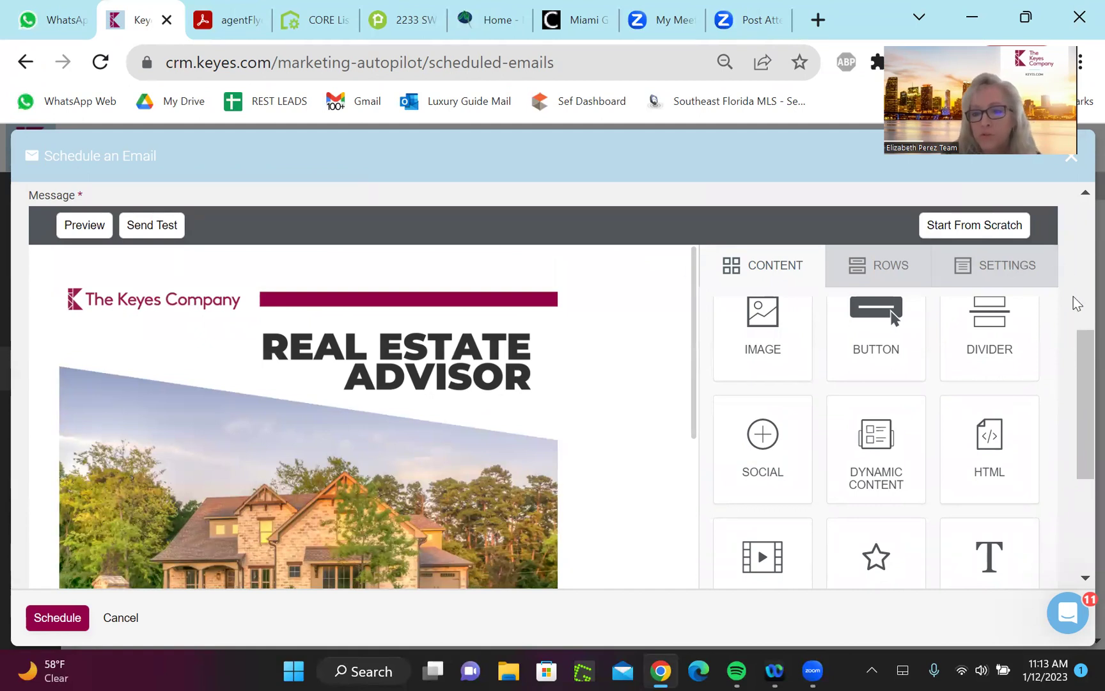
drag(1081, 370, 1050, 252)
scroll(666, 338, up, 1)
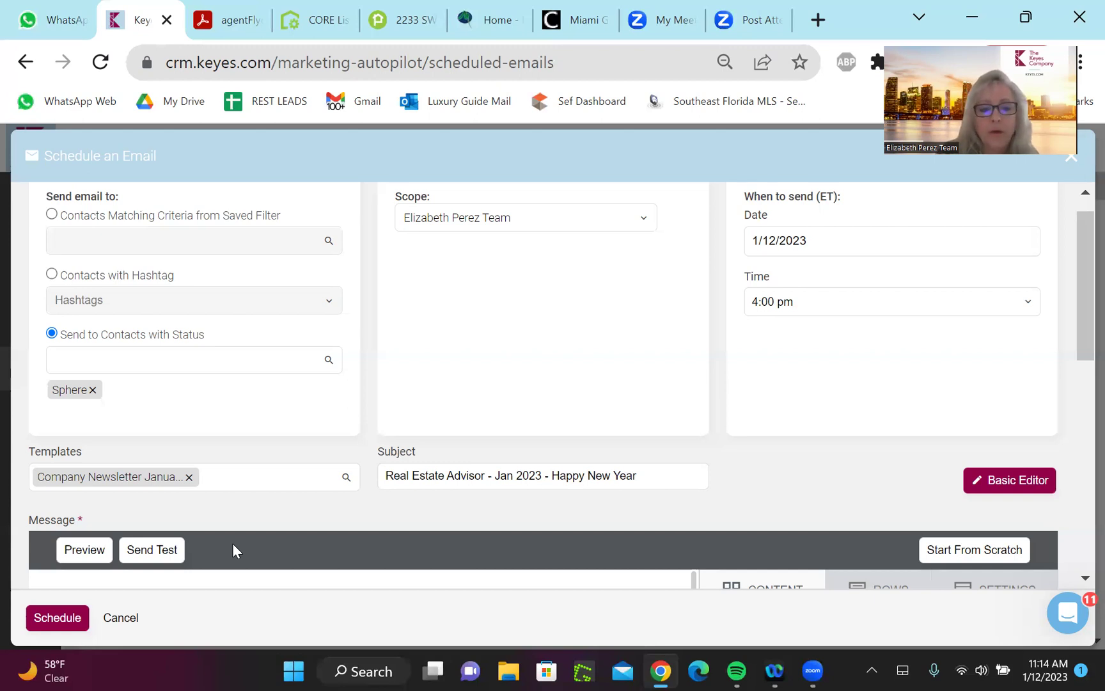
Clear the template and reselect Company Newsletter January through a 'comp' search
key(BackSpace)
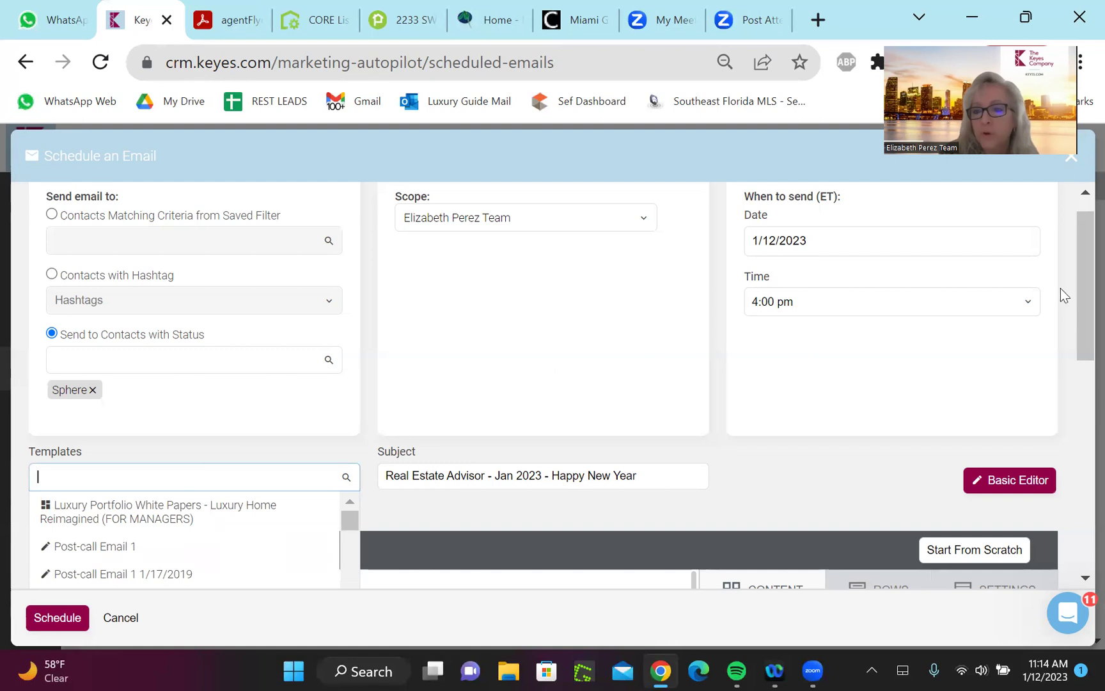
drag(1078, 293, 1080, 360)
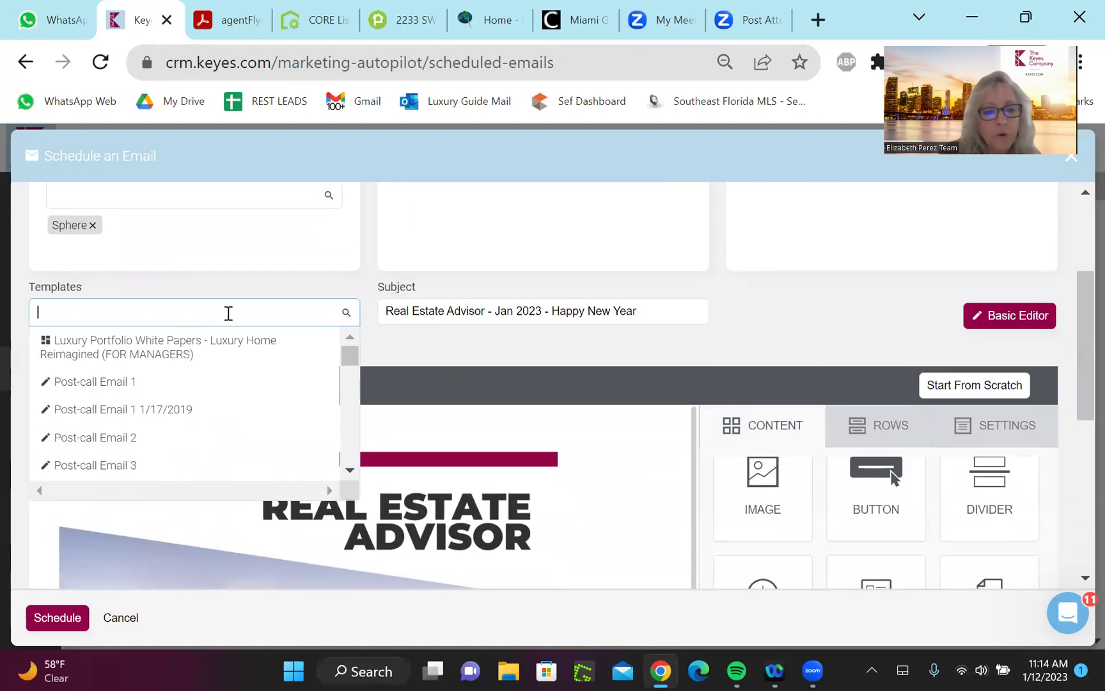
text(c)
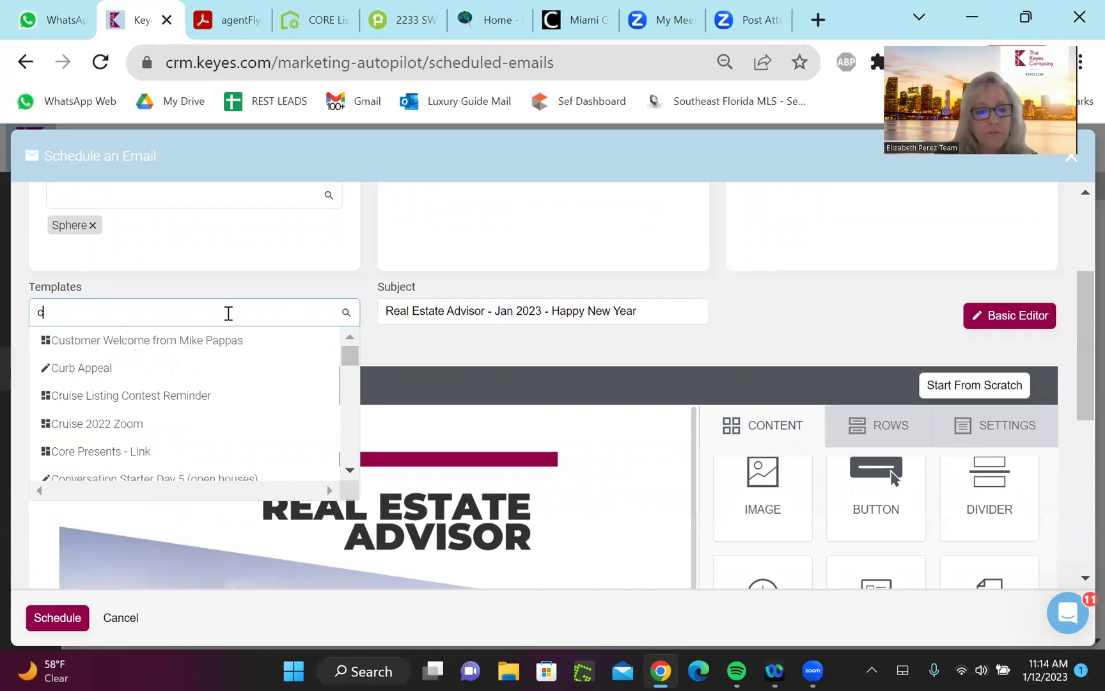
text(omp)
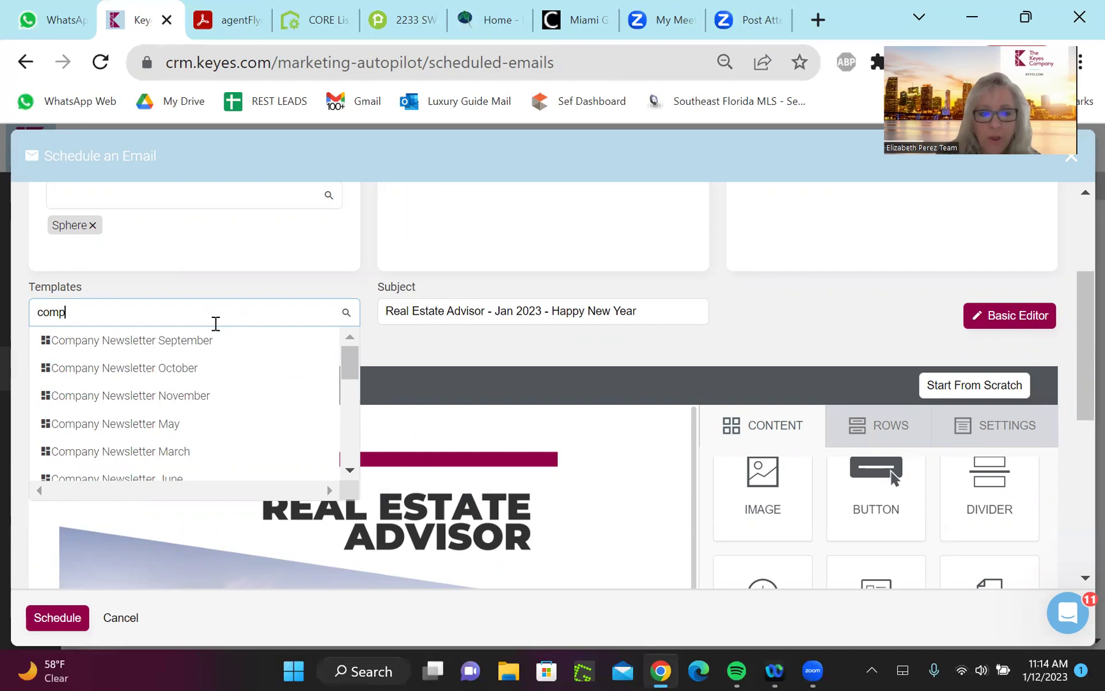
drag(350, 368, 349, 385)
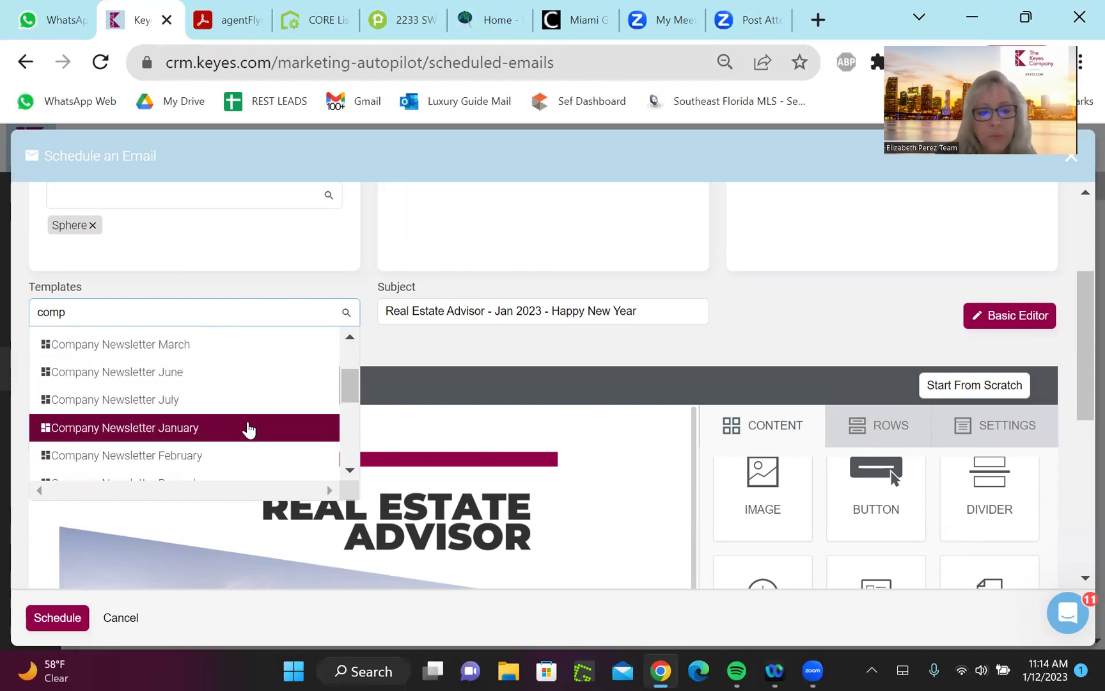
click(248, 428)
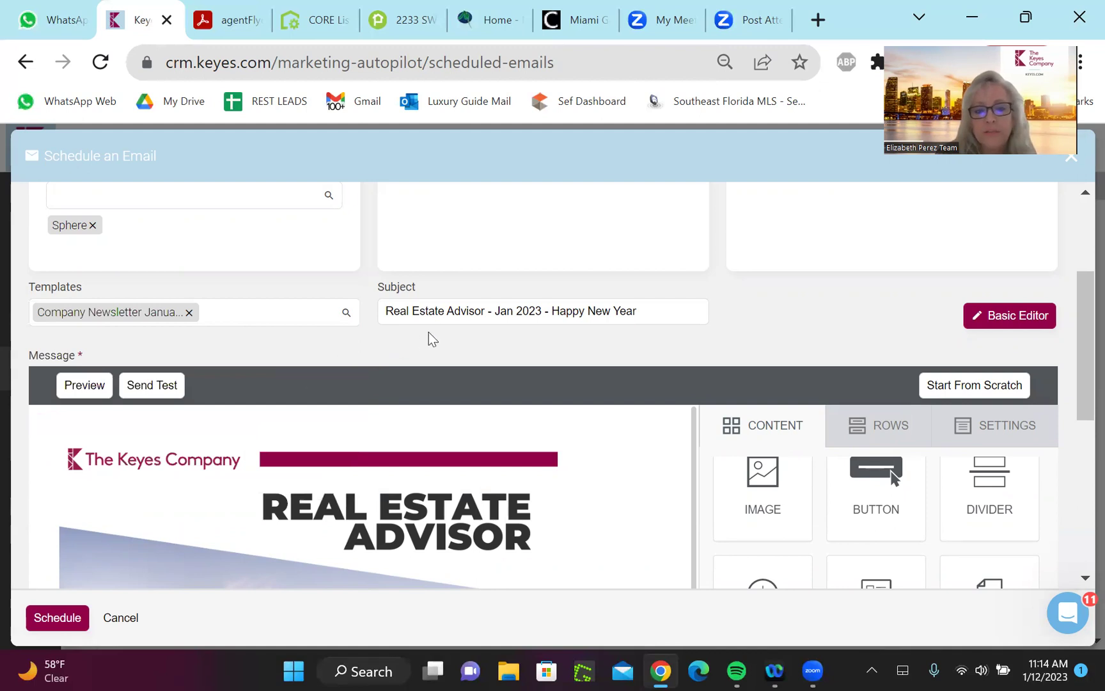
click(515, 313)
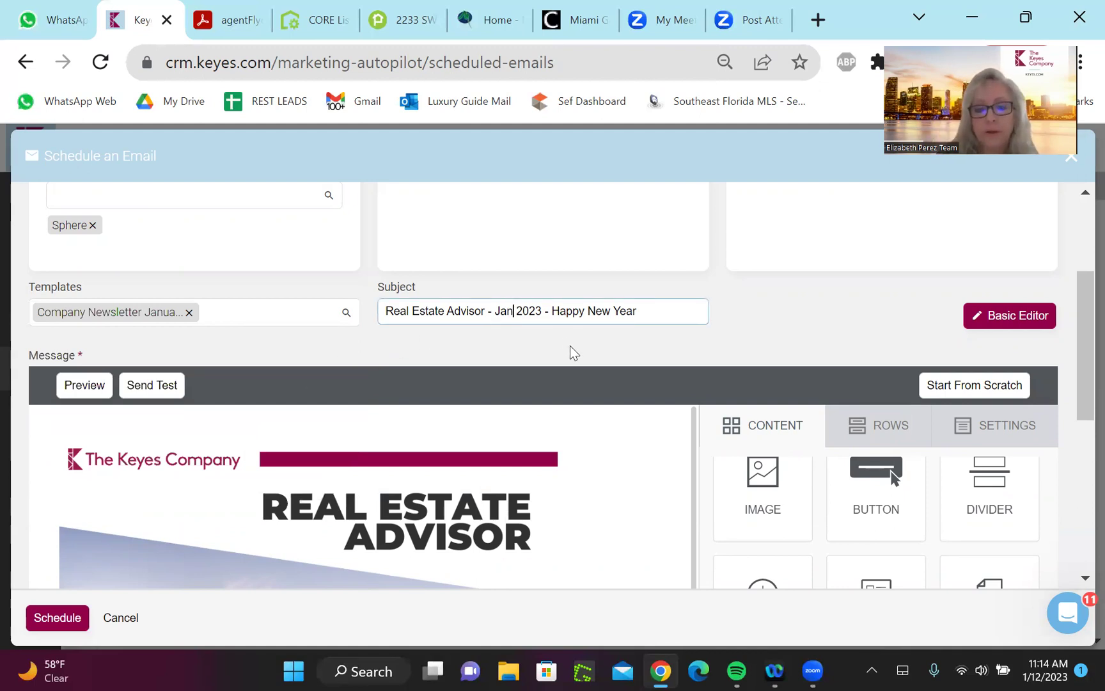
scroll(570, 346, up, 2)
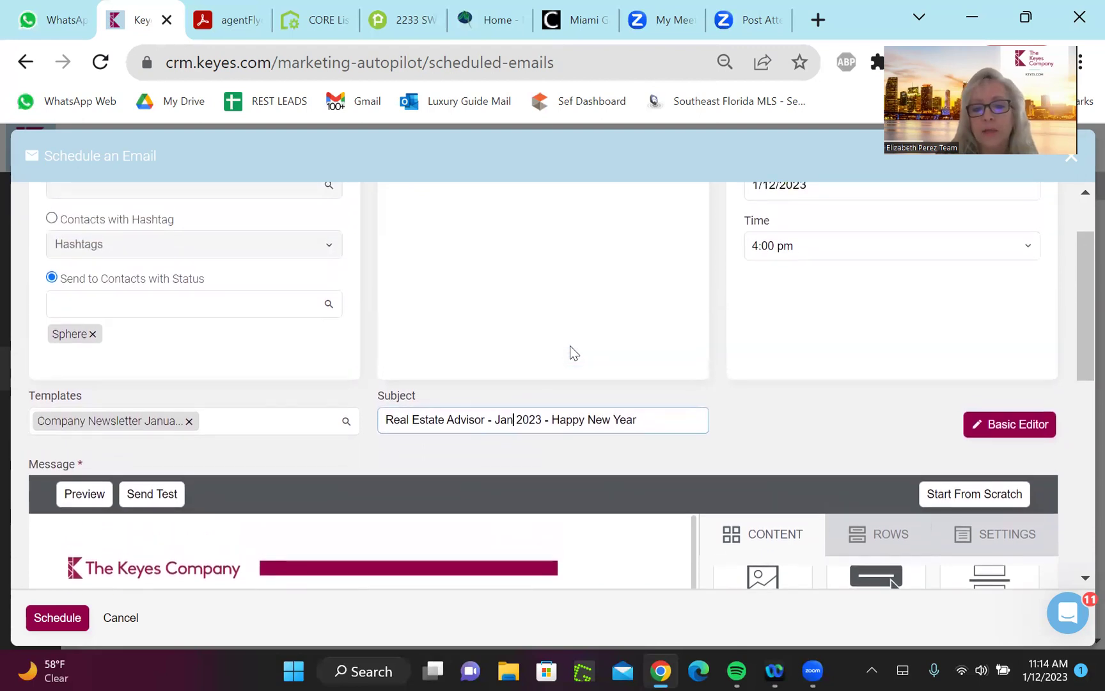
scroll(569, 345, up, 1)
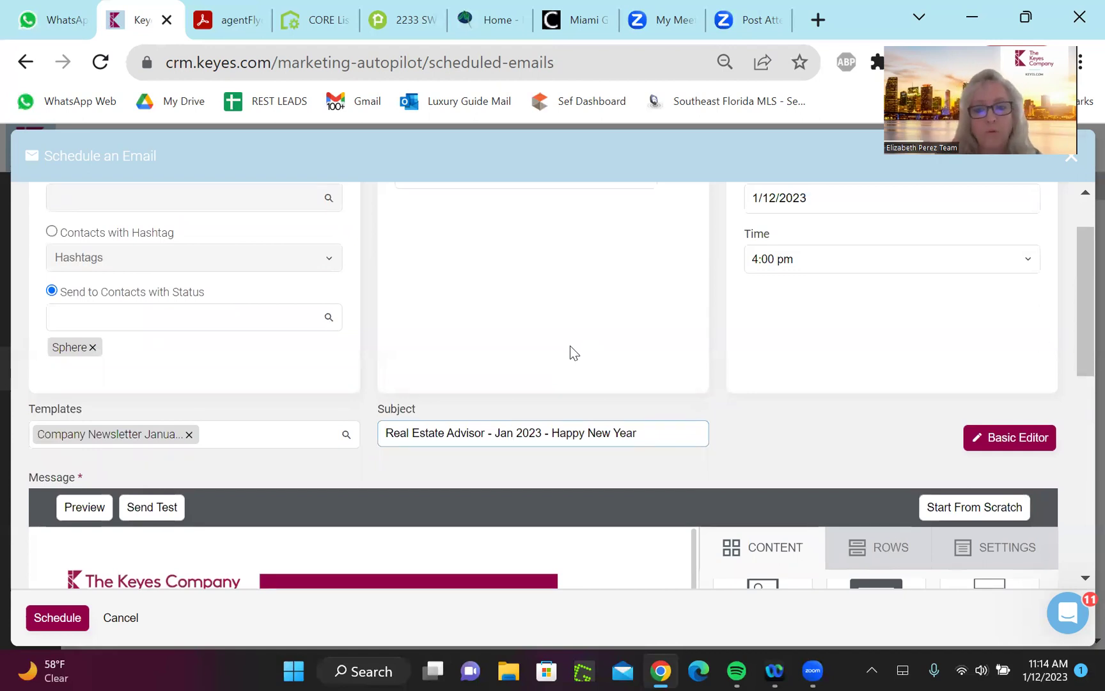
drag(1078, 307, 1078, 382)
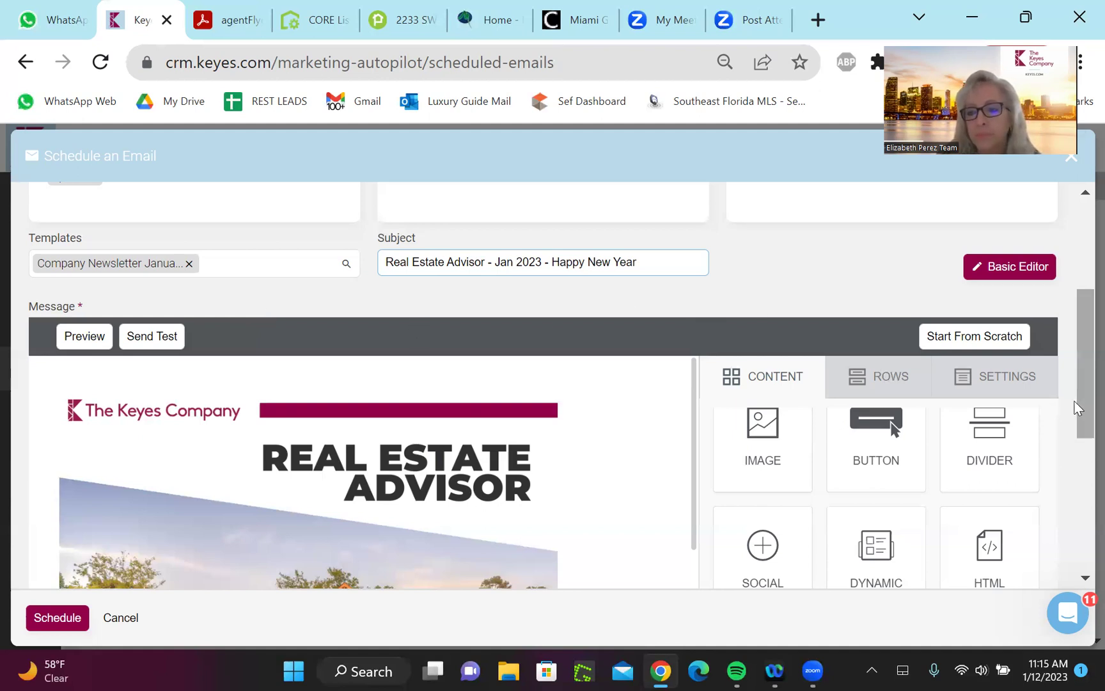
Scroll to the newsletter's bottom and select the footer block with {agent_signature} and {unsubscribe_url}
drag(1080, 395, 1077, 533)
scroll(667, 311, down, 5)
drag(686, 299, 691, 543)
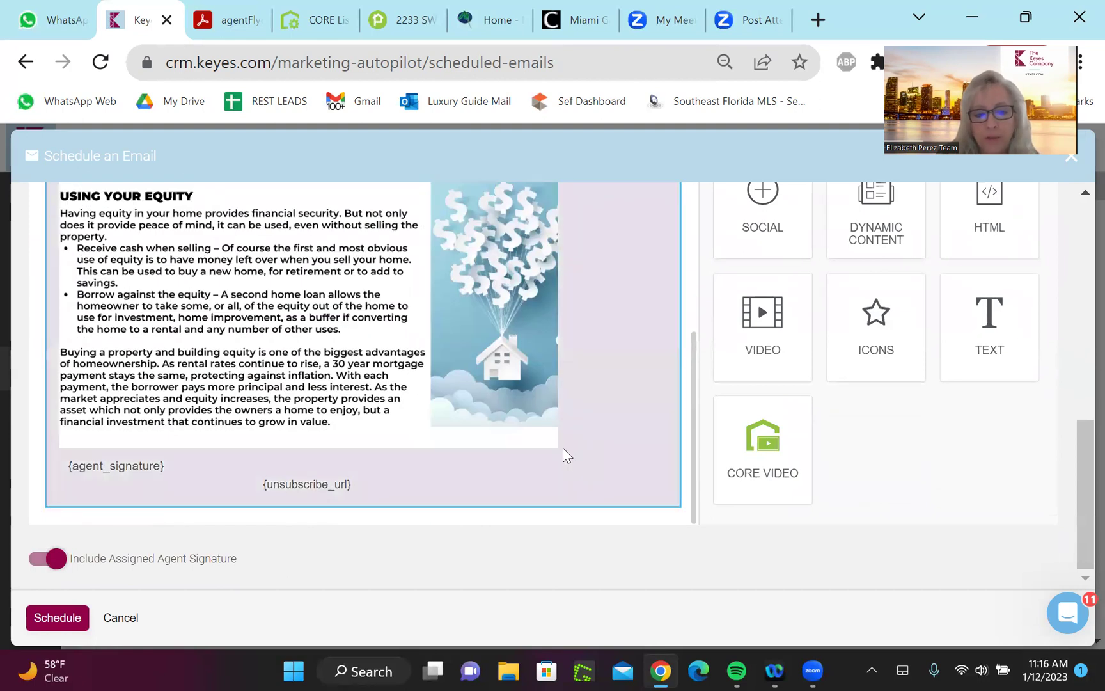
mouse_move(693, 371)
mouse_down()
mouse_move(691, 382)
mouse_move(688, 358)
mouse_move(691, 431)
mouse_up()
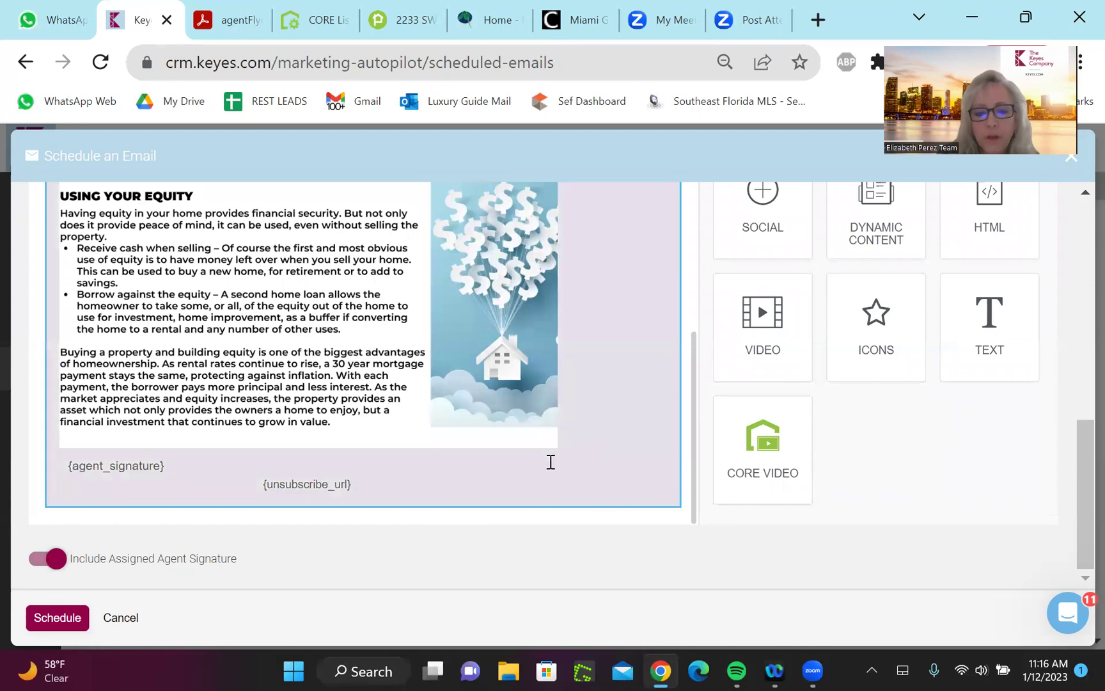
click(550, 461)
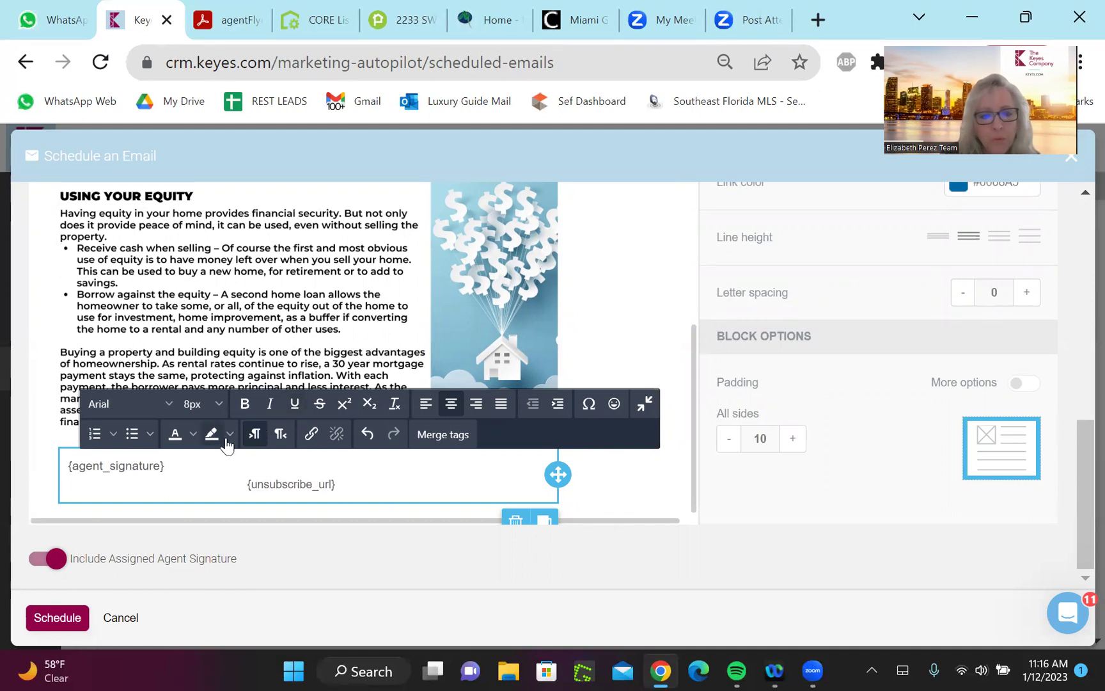
click(312, 434)
text(www.)
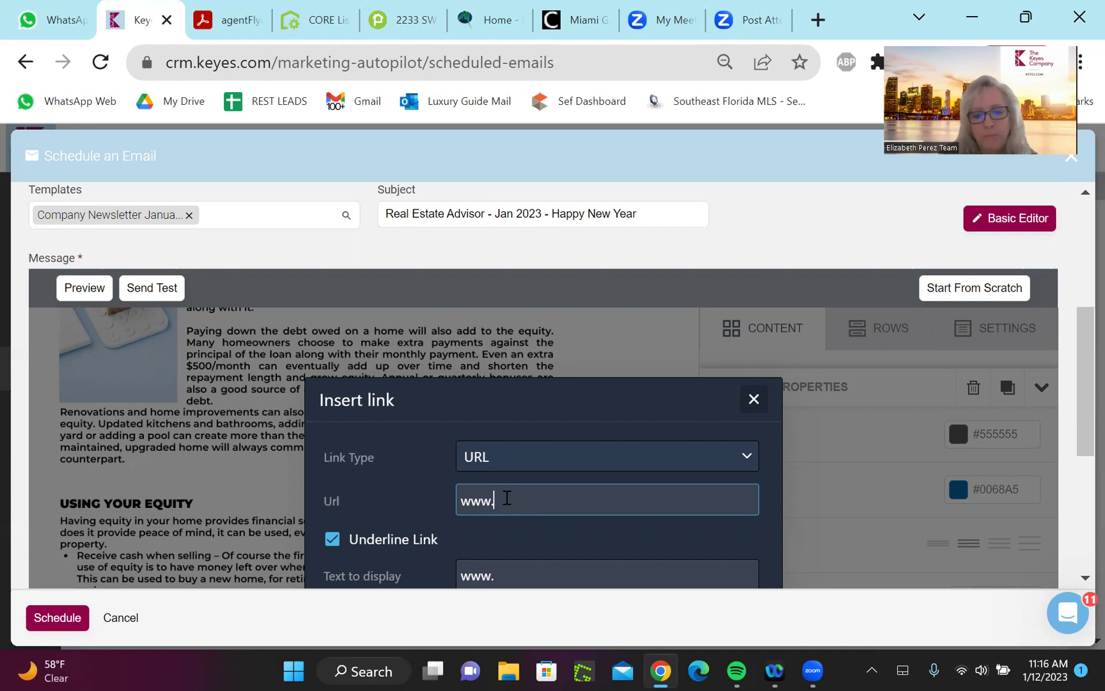
text(ElizabethPre)
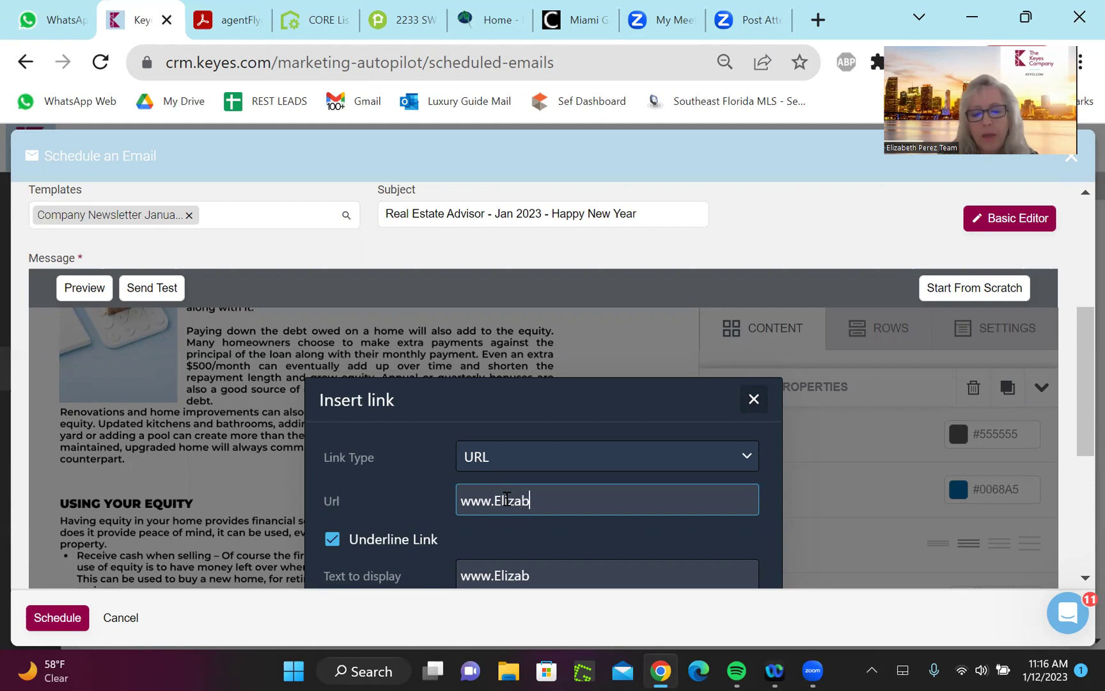
key(BackSpace)
key(BackSpace)
text(erezTeam.com)
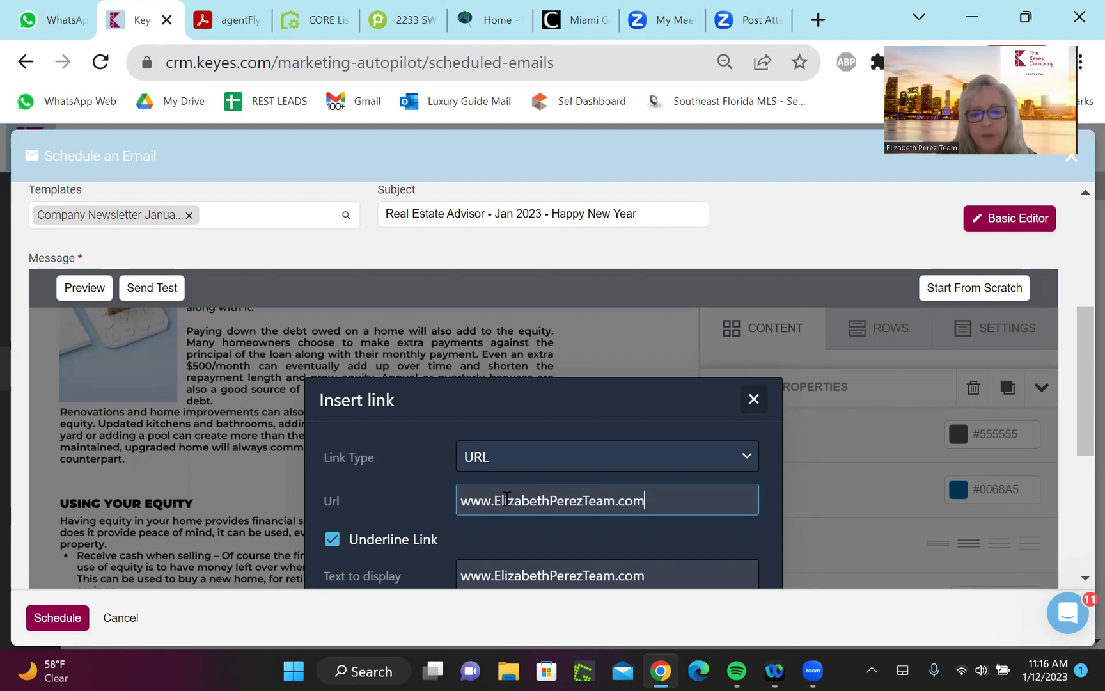
scroll(507, 499, down, 3)
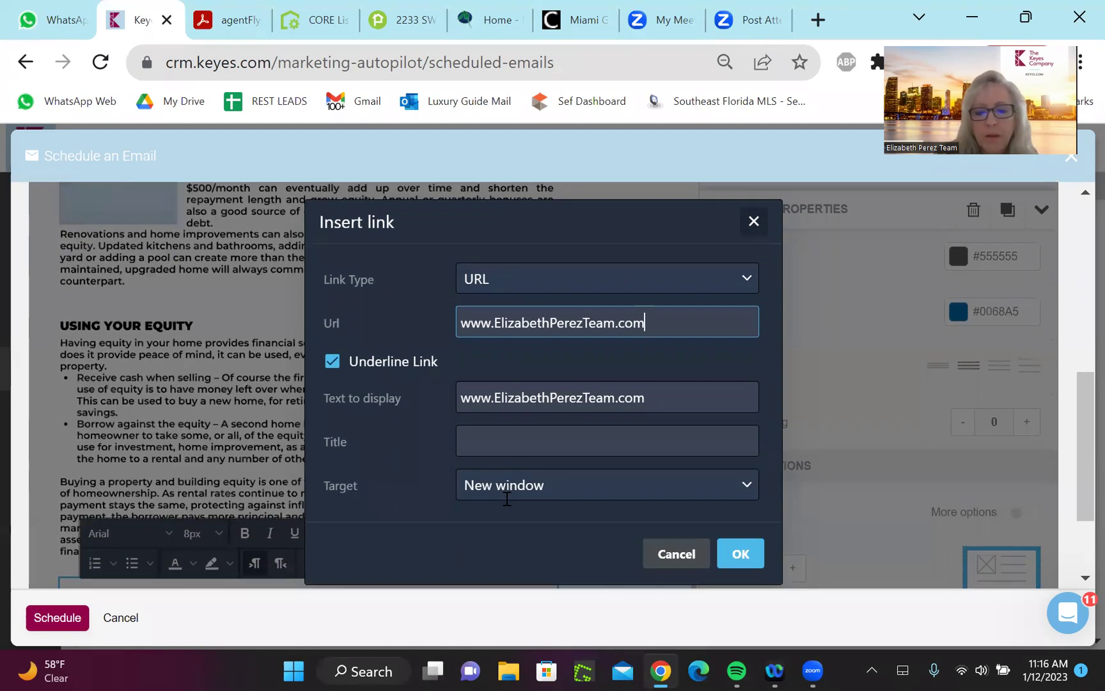
key(Return)
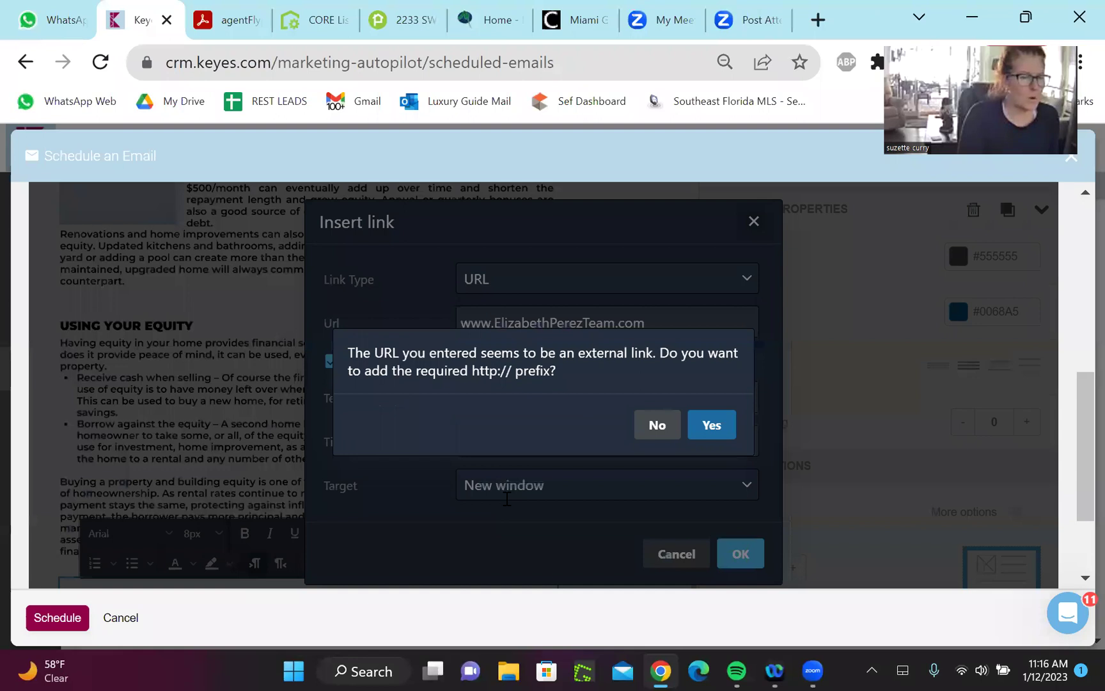
key(Return)
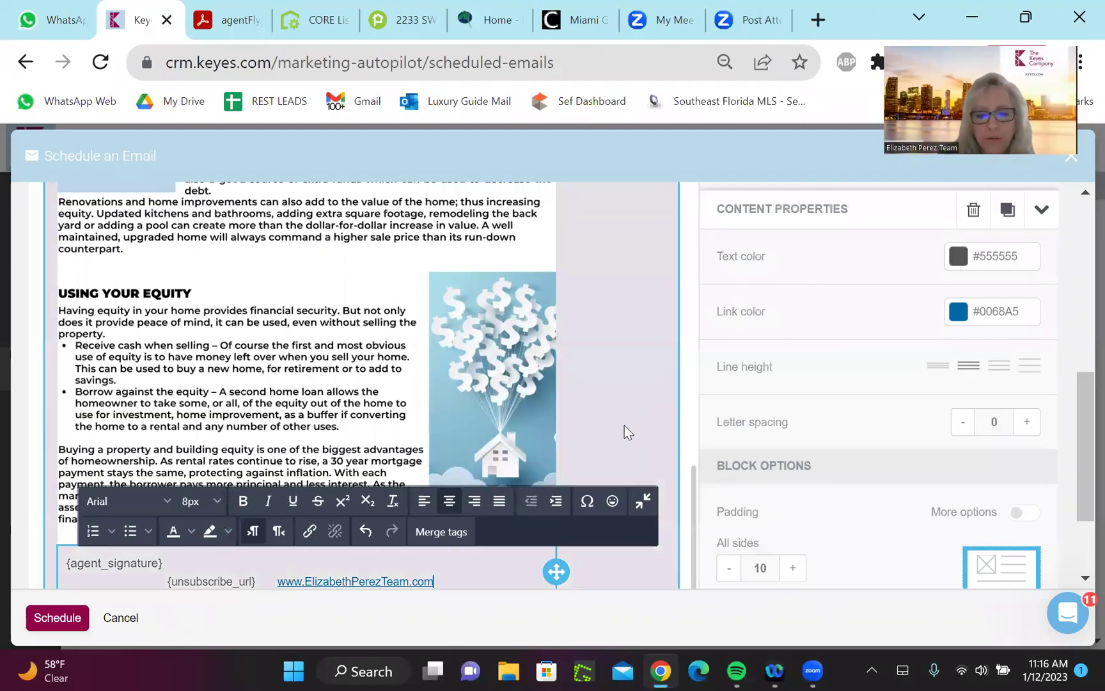
click(625, 426)
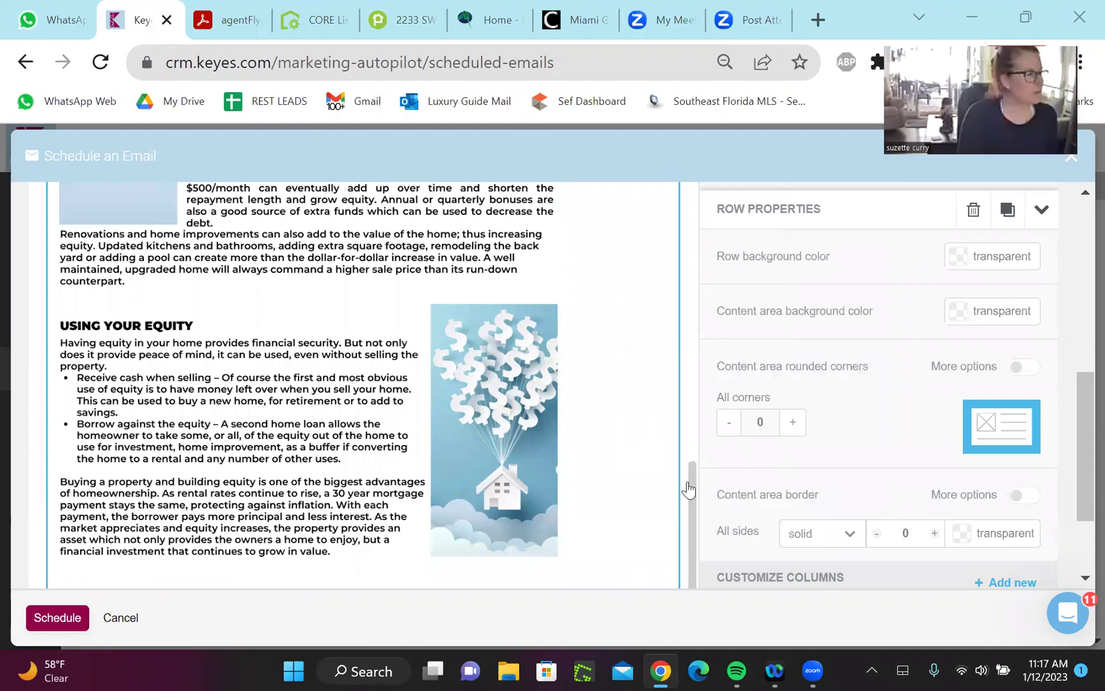
scroll(661, 506, down, 1)
scroll(661, 507, down, 2)
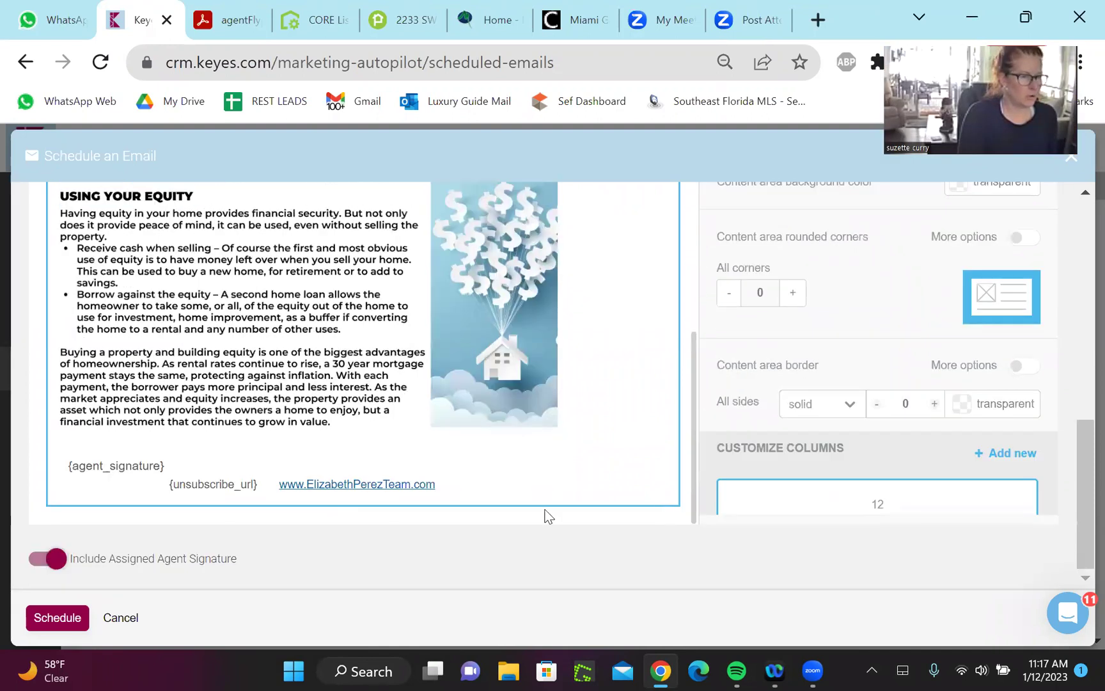
click(410, 483)
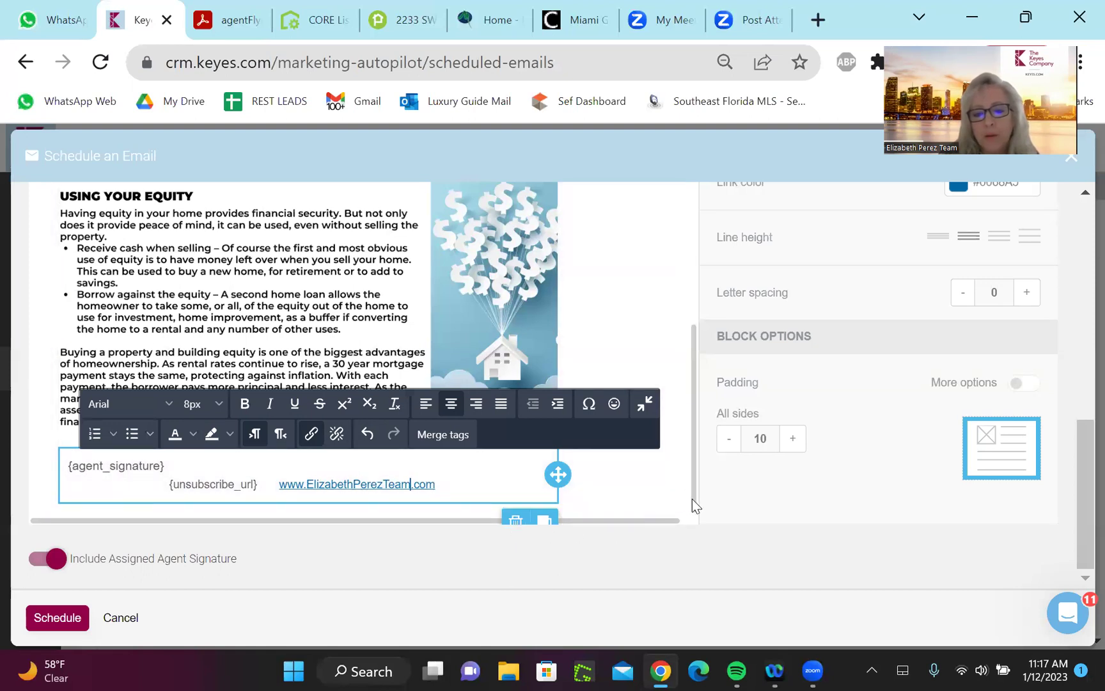
scroll(692, 518, down, 1)
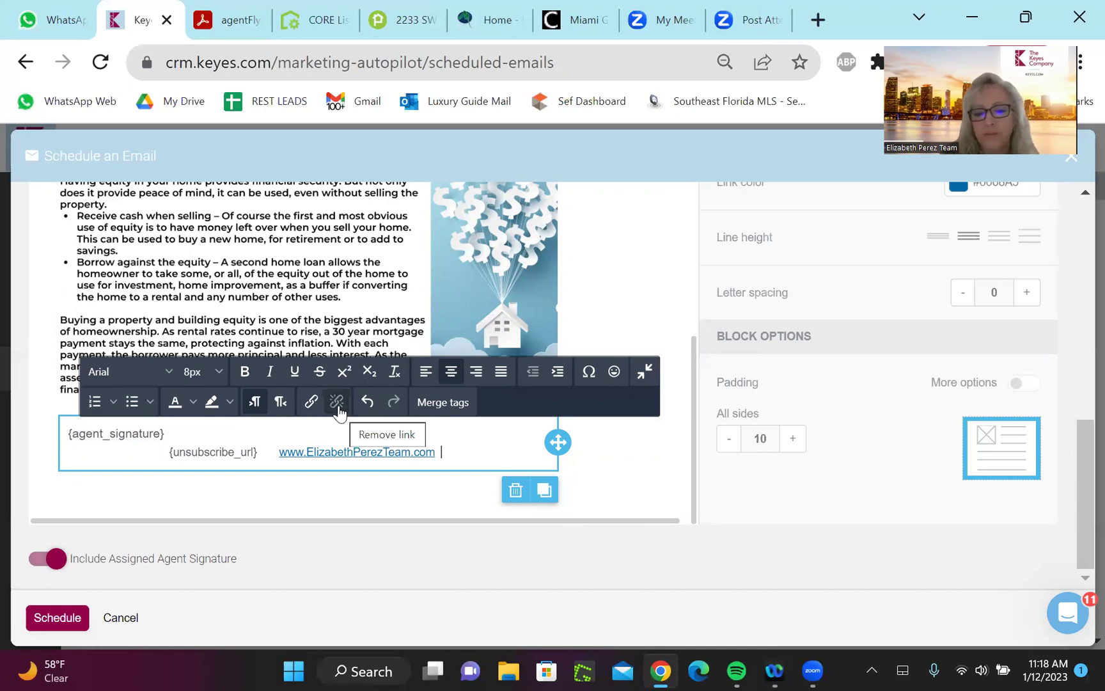
drag(440, 452, 278, 452)
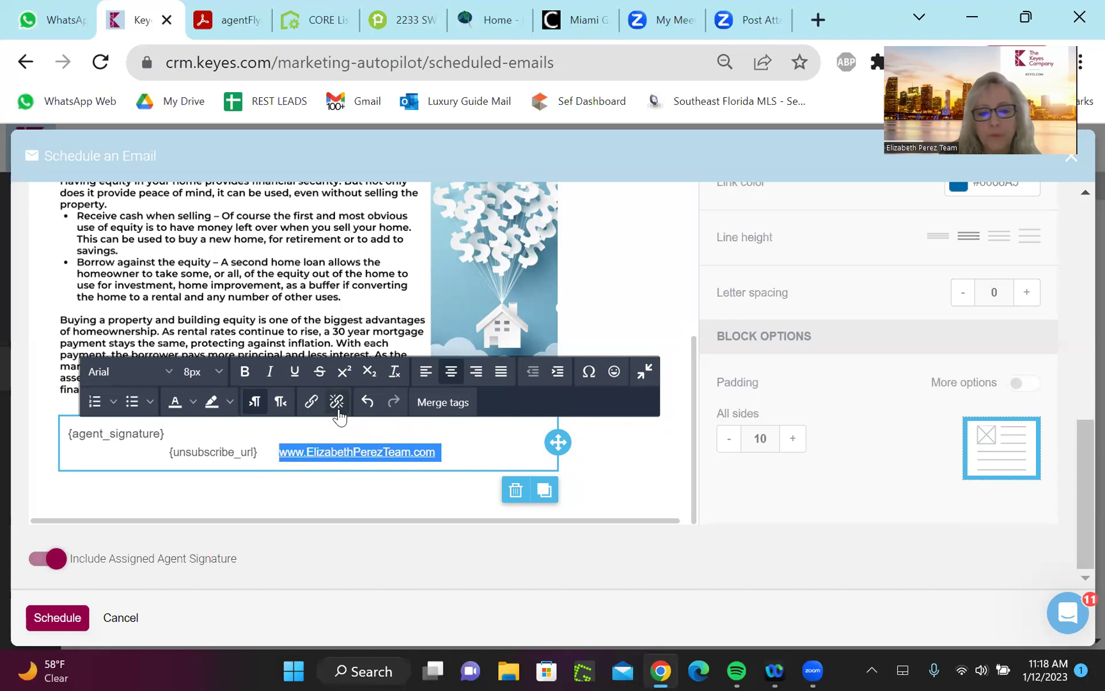
key(Delete)
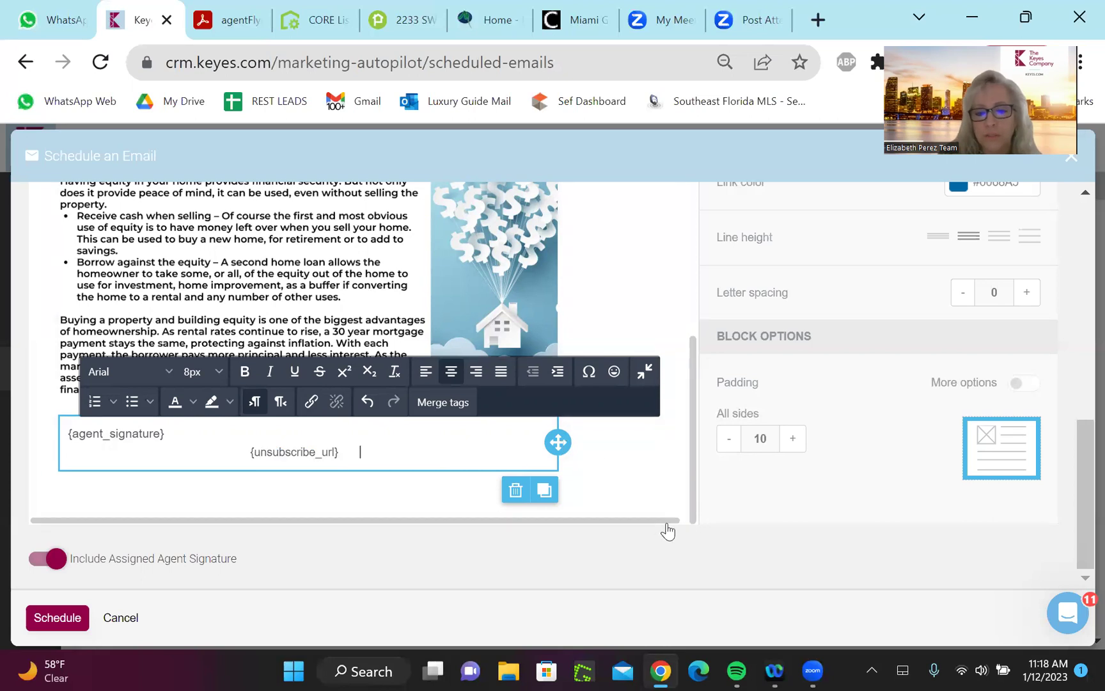
drag(666, 526, 636, 526)
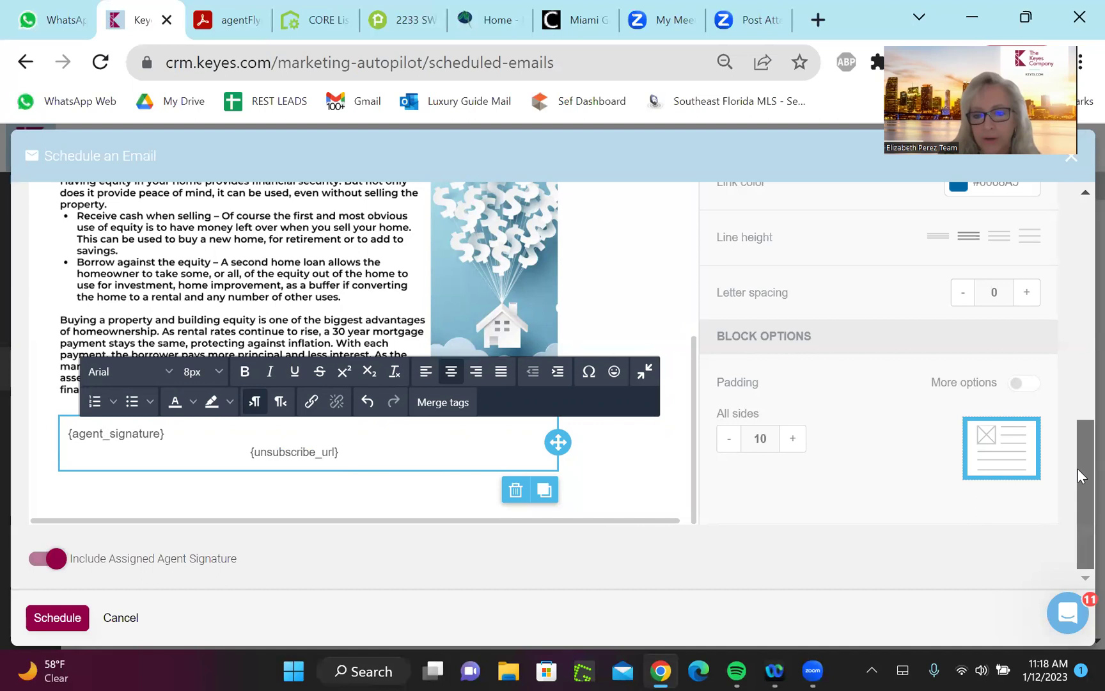
scroll(1081, 415, up, 1)
scroll(1072, 382, up, 5)
scroll(1079, 265, down, 4)
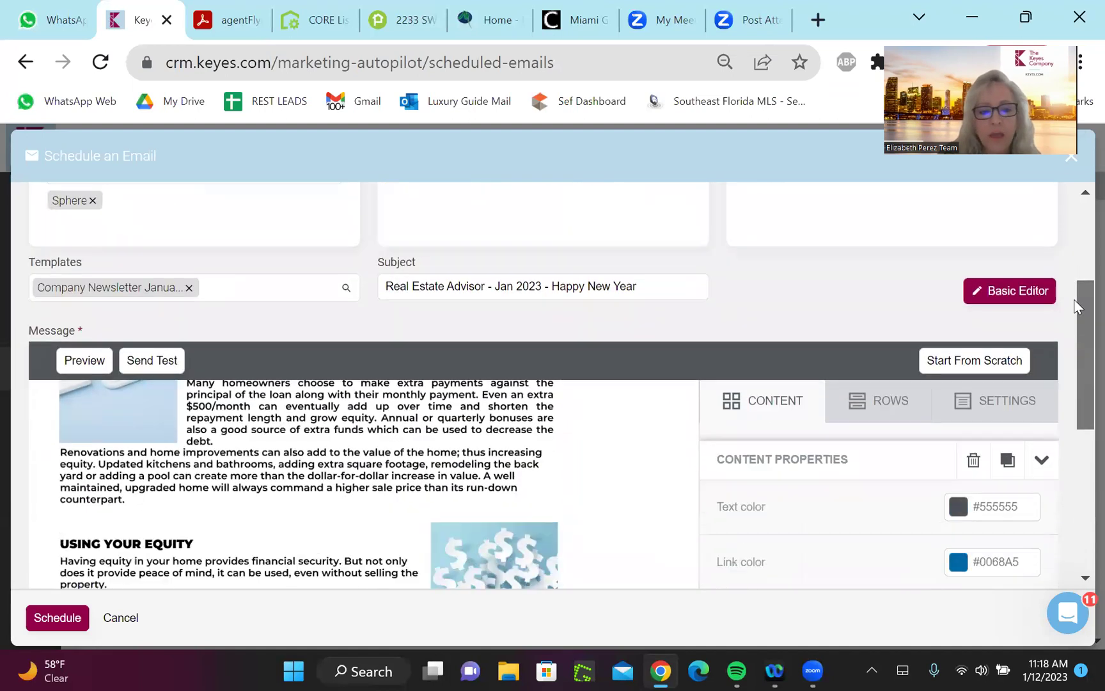
drag(1078, 383, 1081, 465)
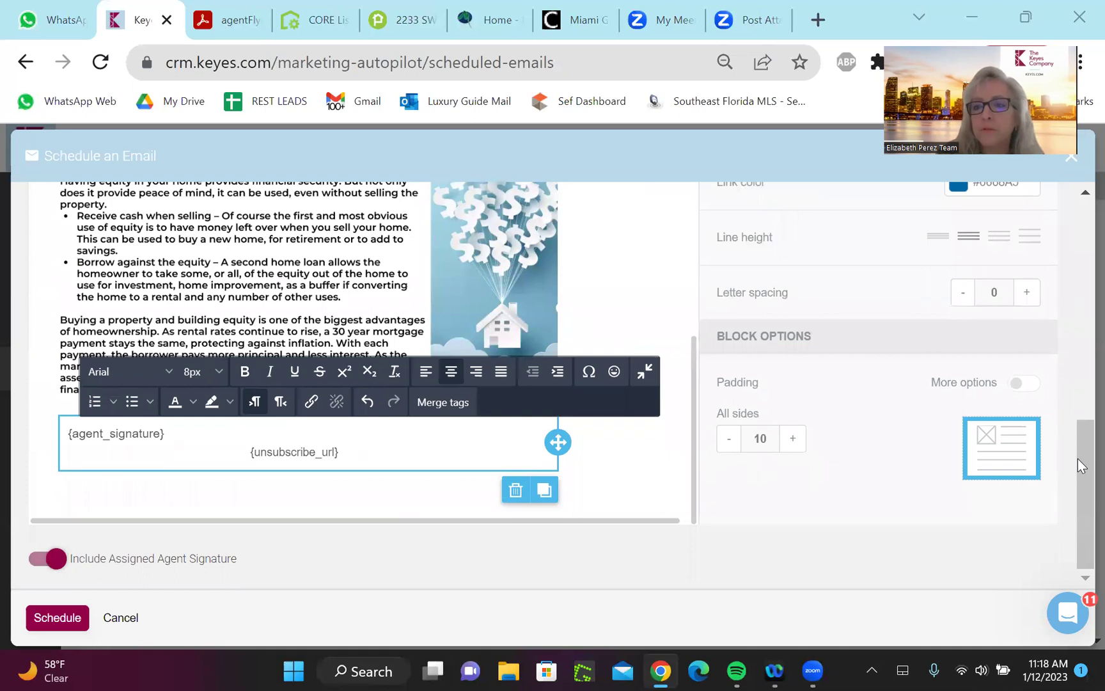
Zoom the browser out to 67% and schedule the Happy New Year newsletter
key(alt+f)
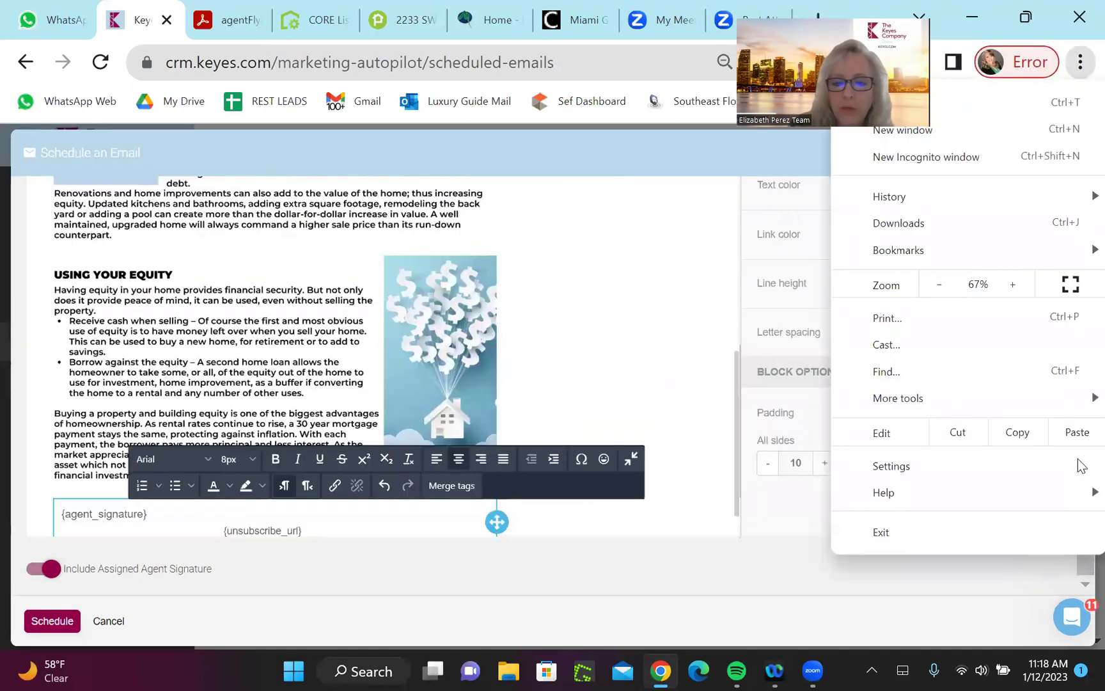
key(Escape)
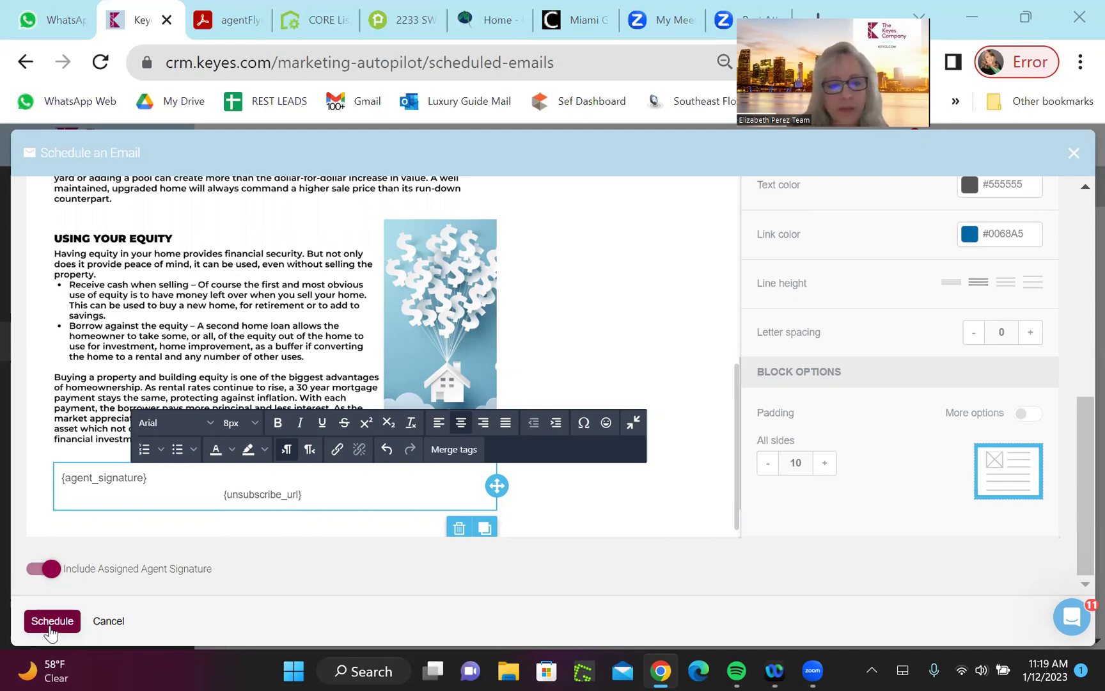
click(50, 628)
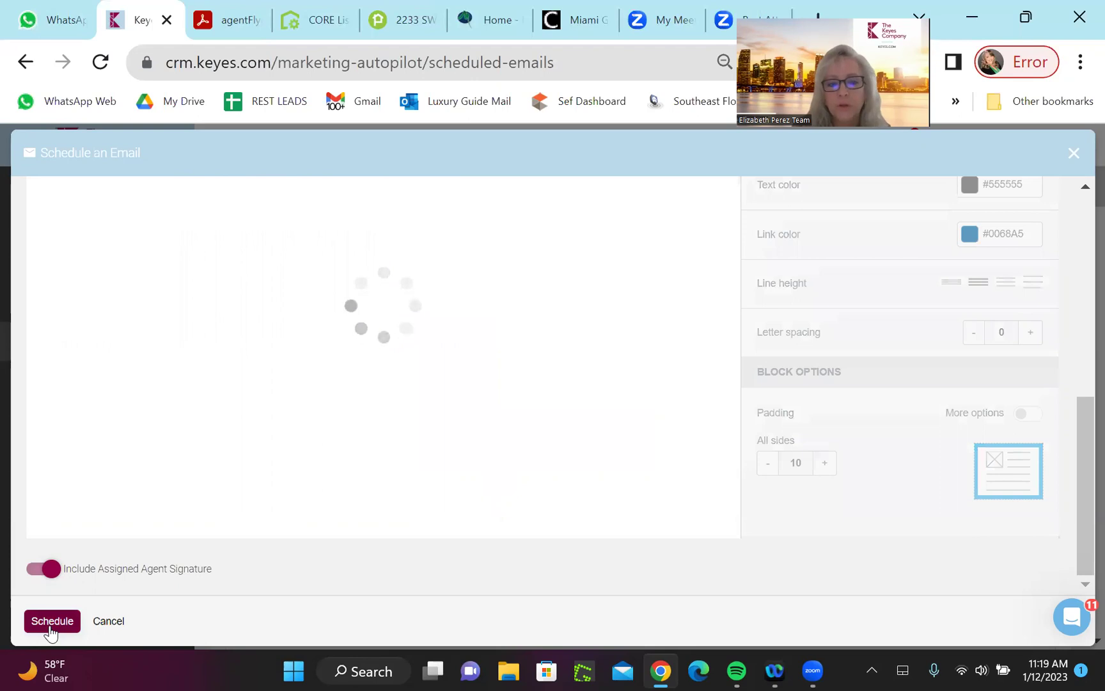
click(50, 624)
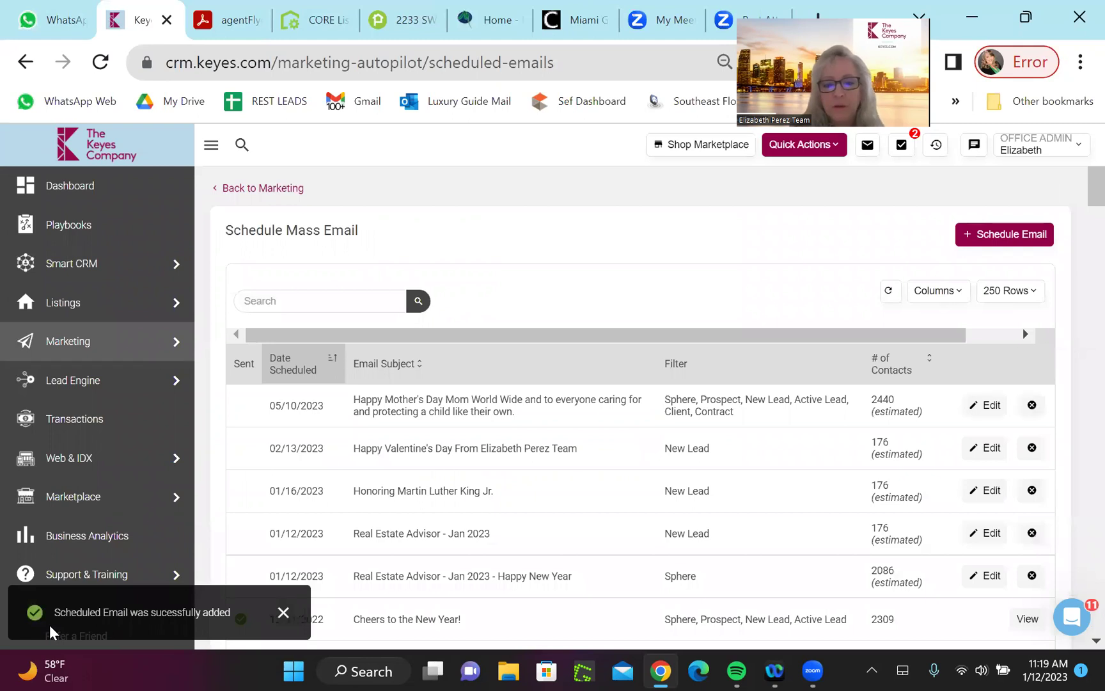
scroll(50, 625, down, 1)
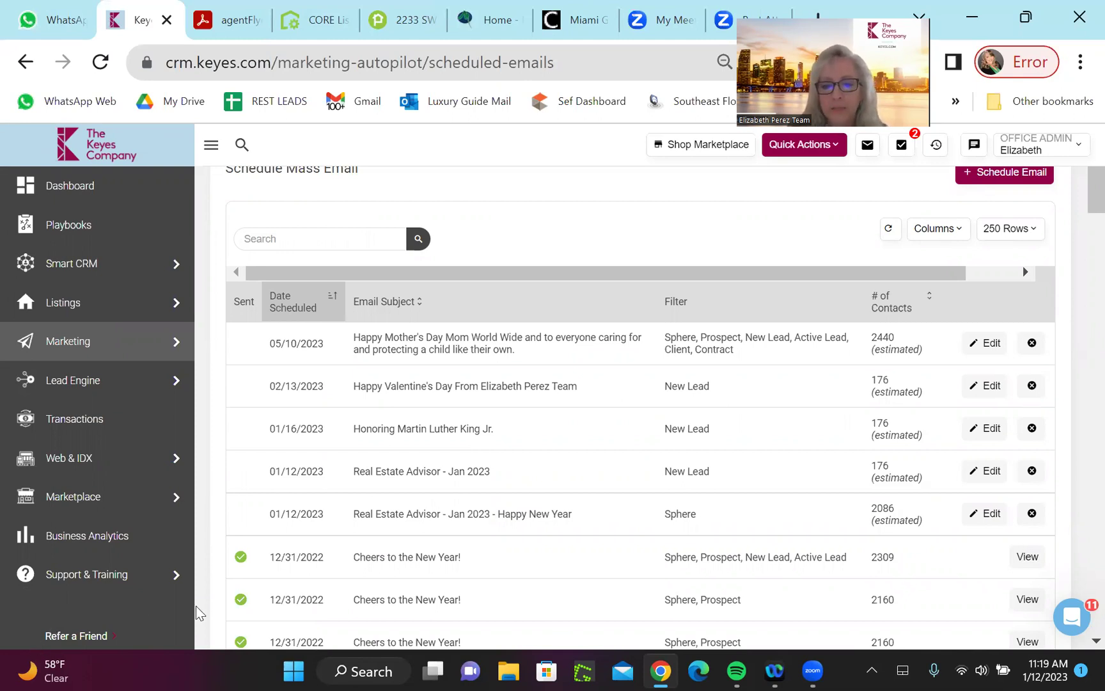
Edit the New Lead 'Real Estate Advisor - Jan 2023' email, appending '- Happy New Year' to its subject
click(990, 472)
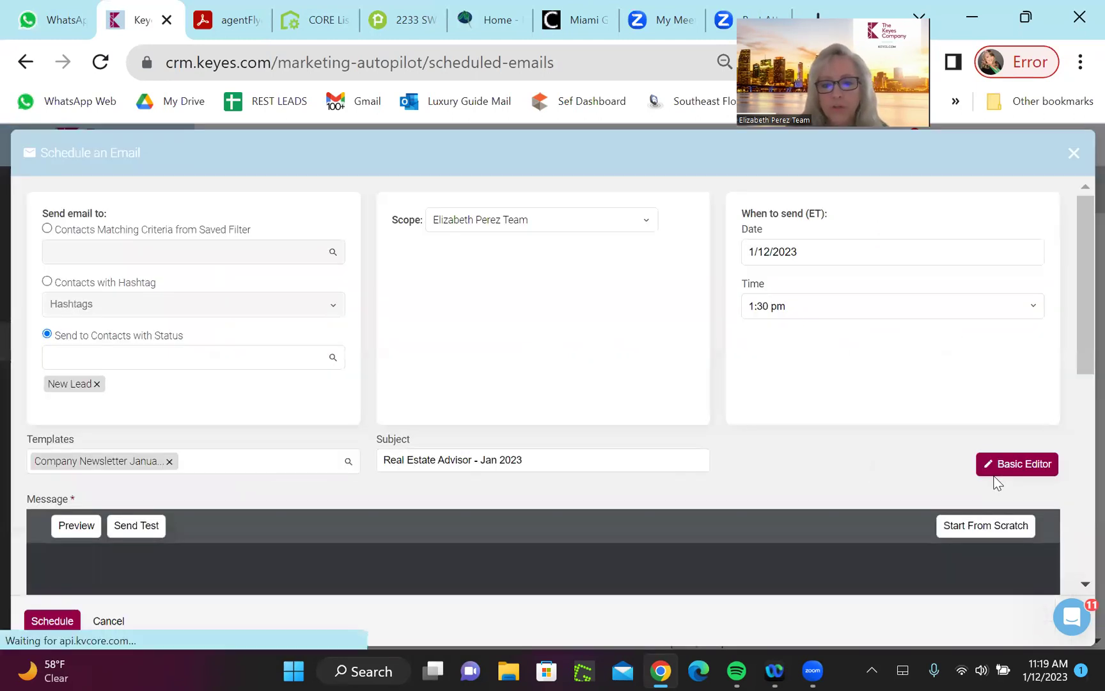
click(581, 463)
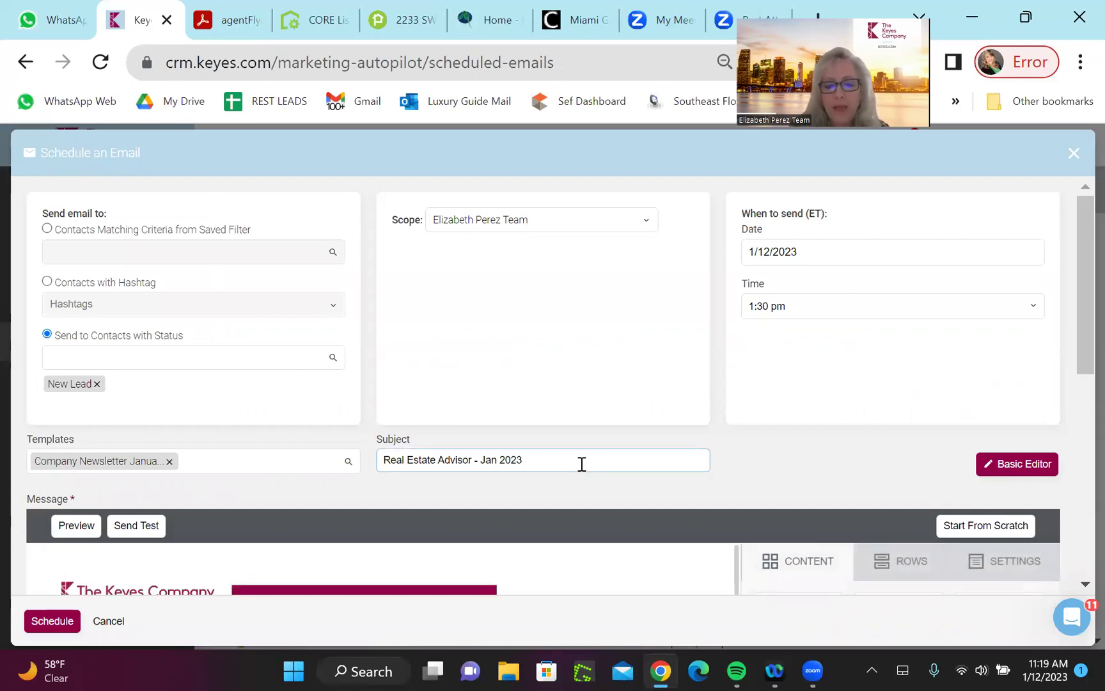
text(- Happy)
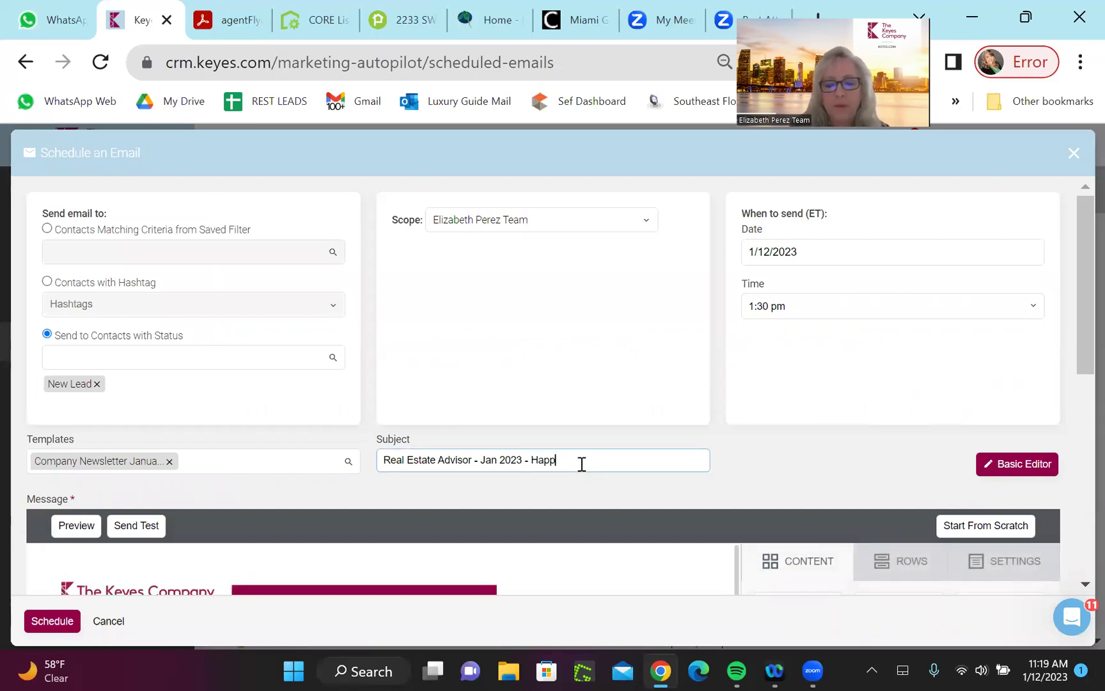
text( New Year)
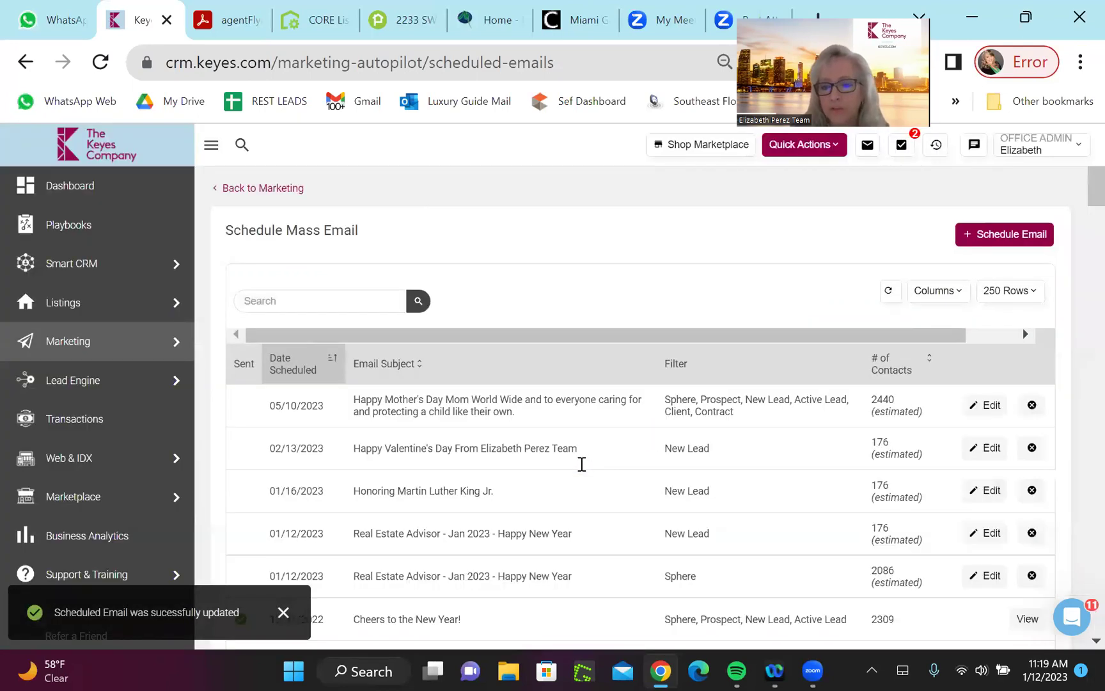
Open a blank Schedule an Email form from the Schedule Mass Email page
scroll(582, 464, down, 1)
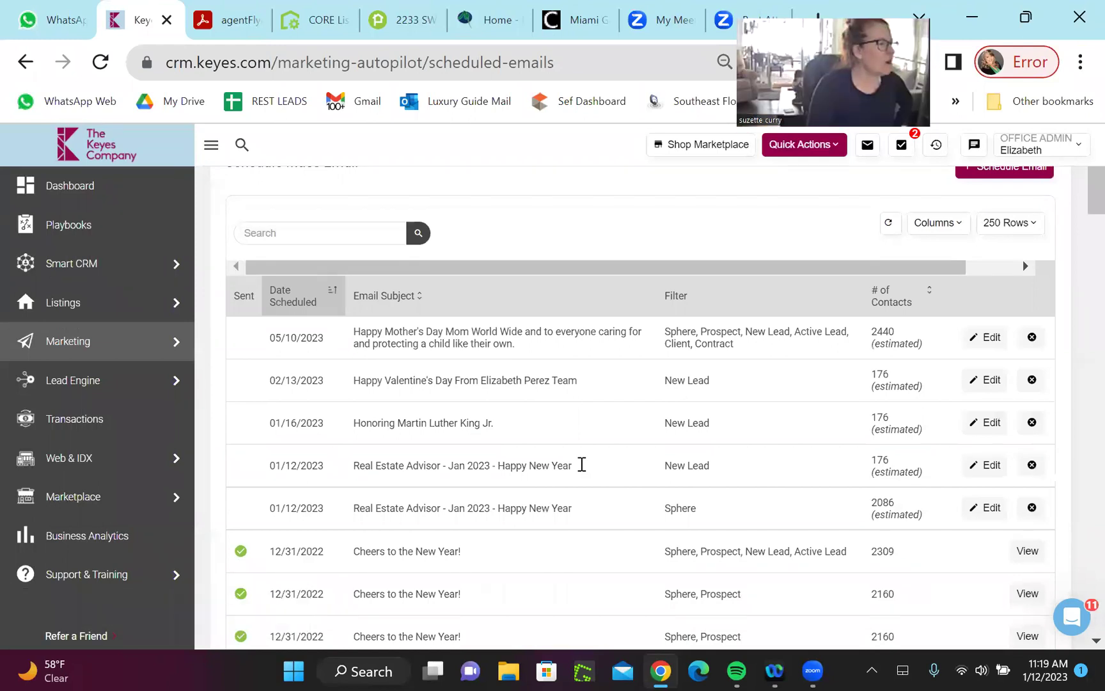
scroll(582, 464, up, 1)
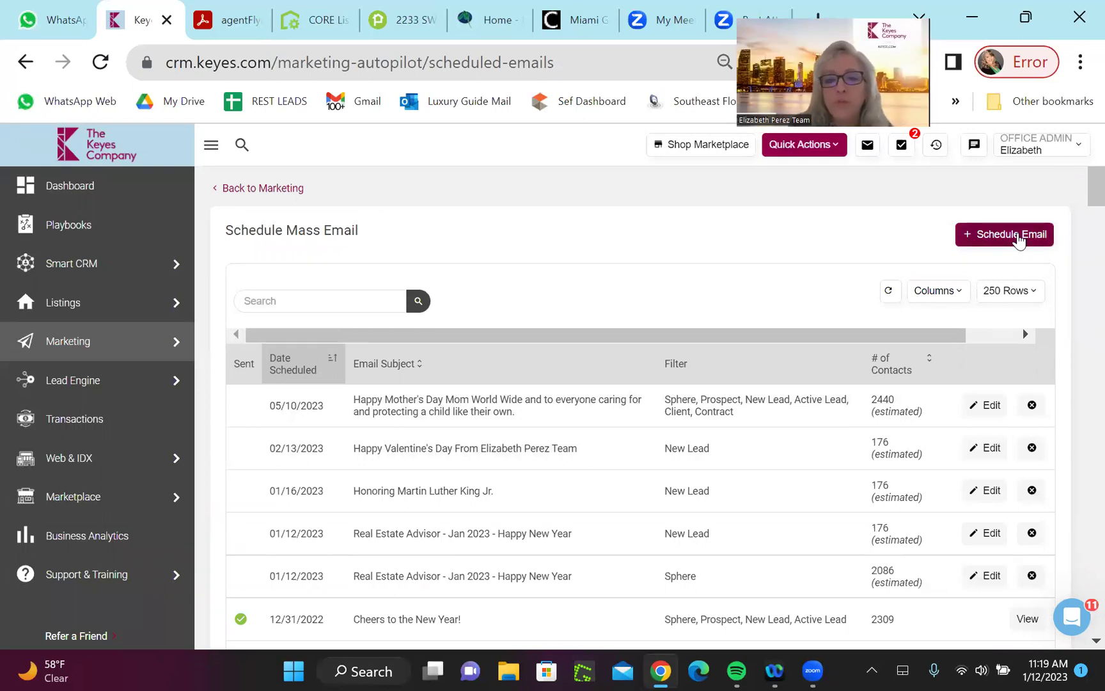
mouse_move(169, 301)
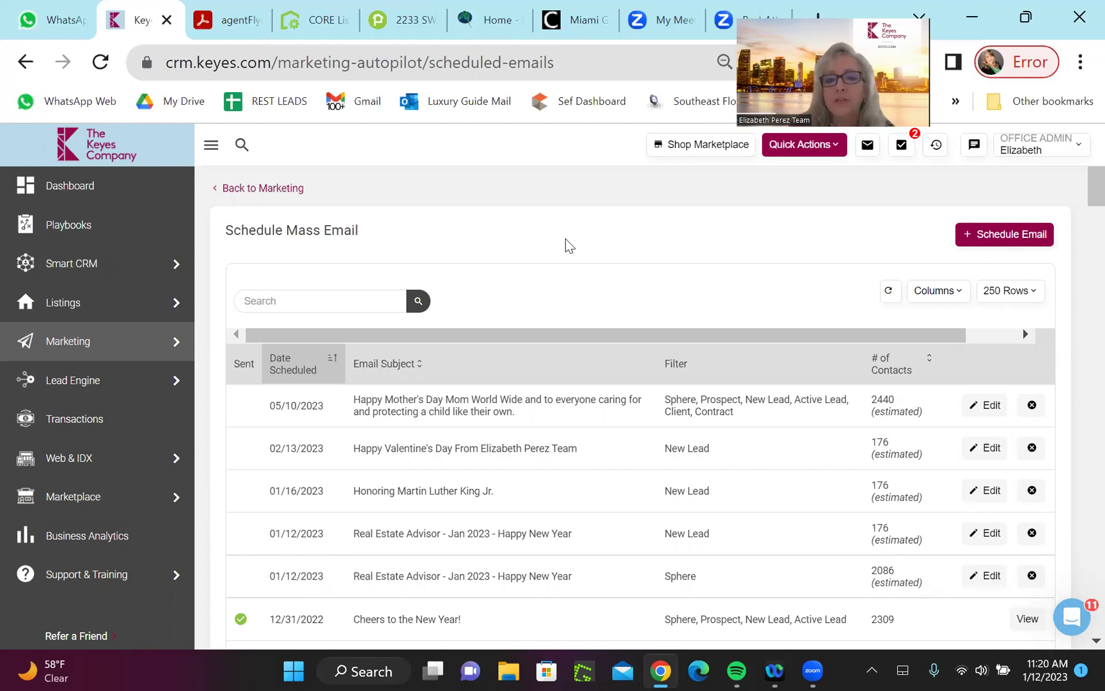
click(990, 239)
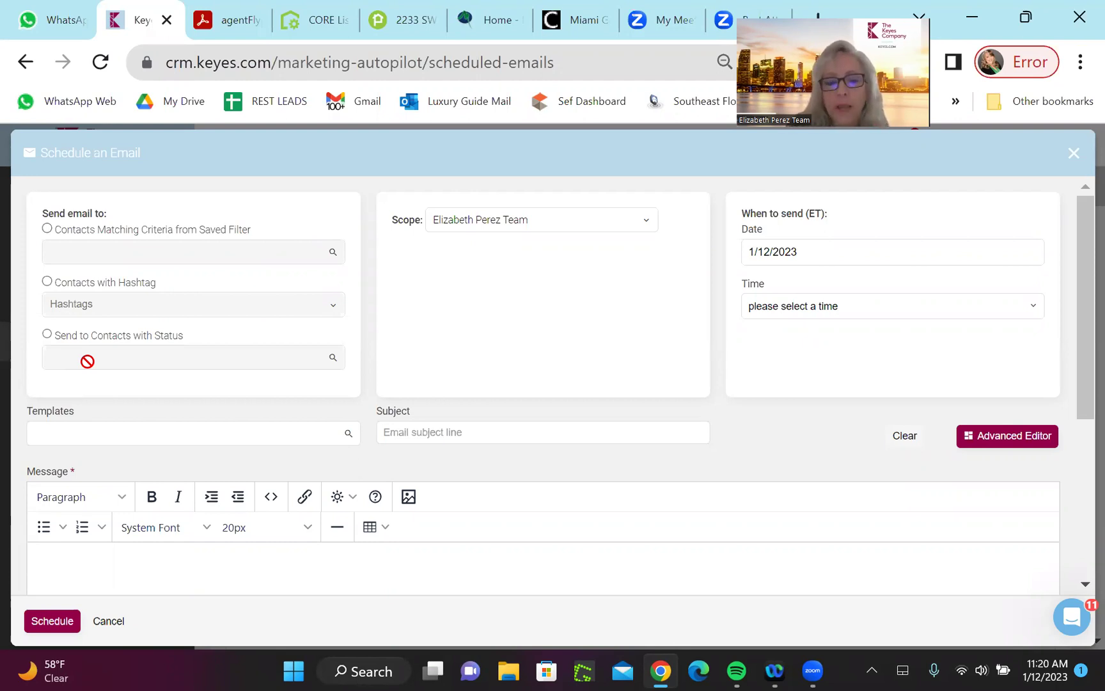
Send to contacts with status Sphere using the Postcard - Valentine #2 template, found by searching 'vale'
click(47, 335)
click(65, 356)
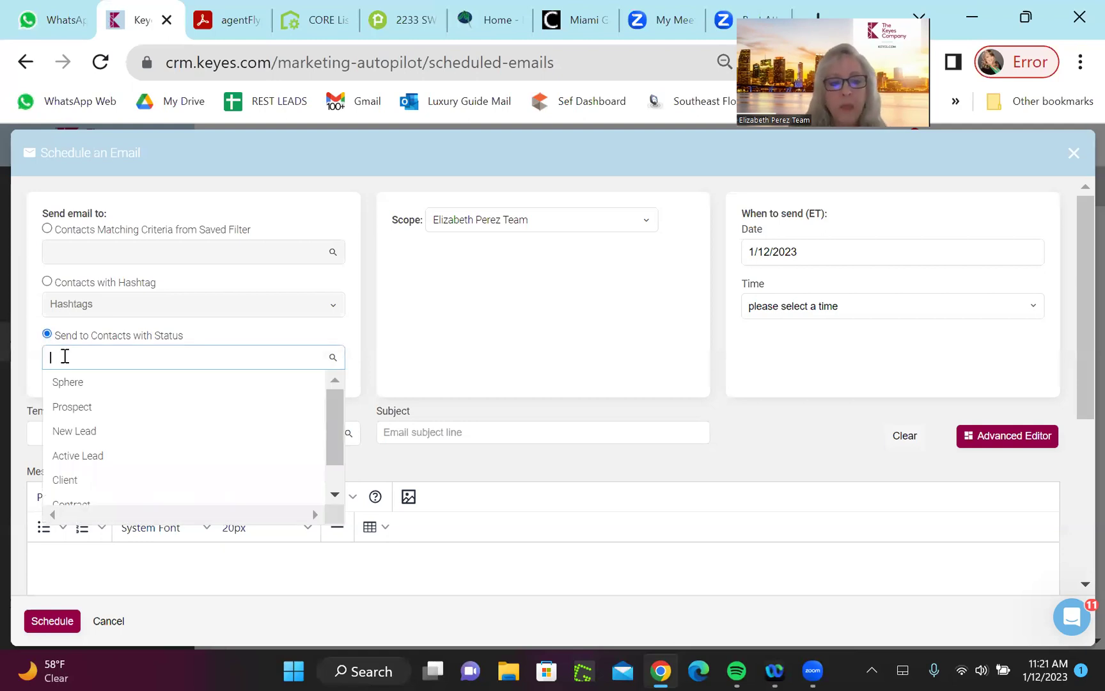
click(93, 382)
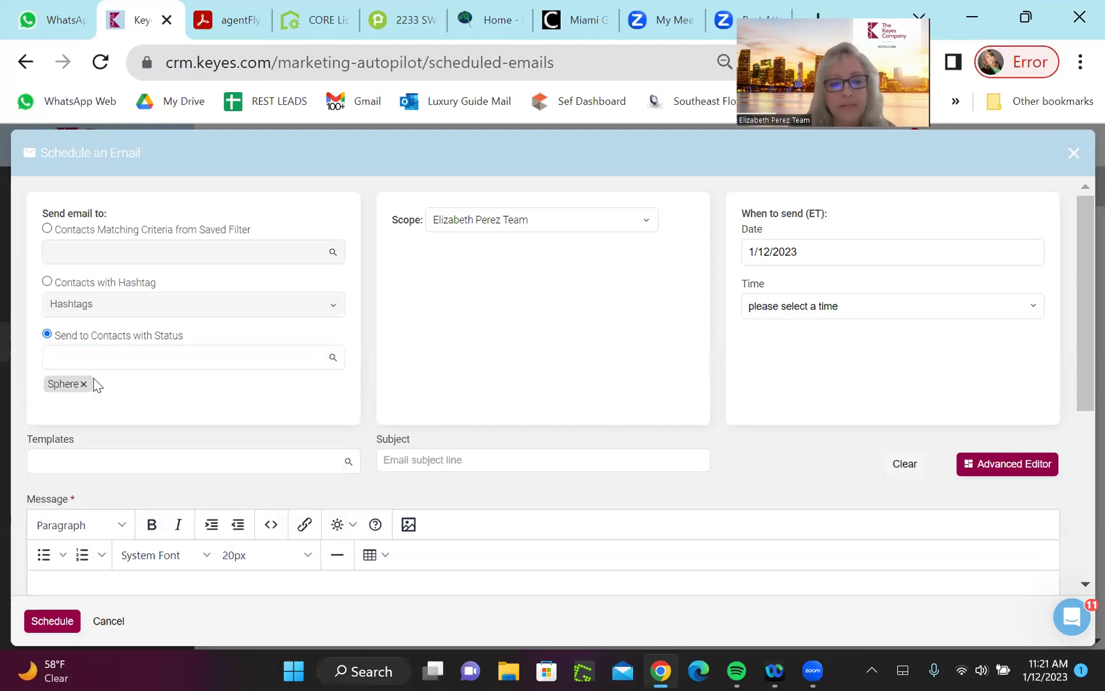
click(130, 466)
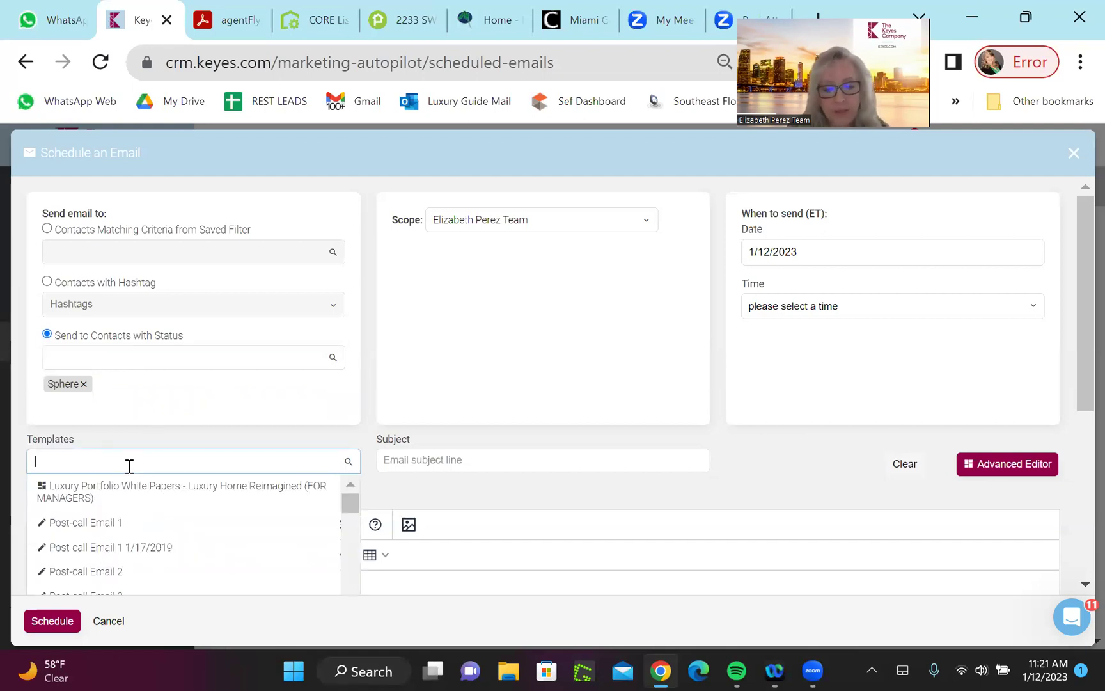
text(vale)
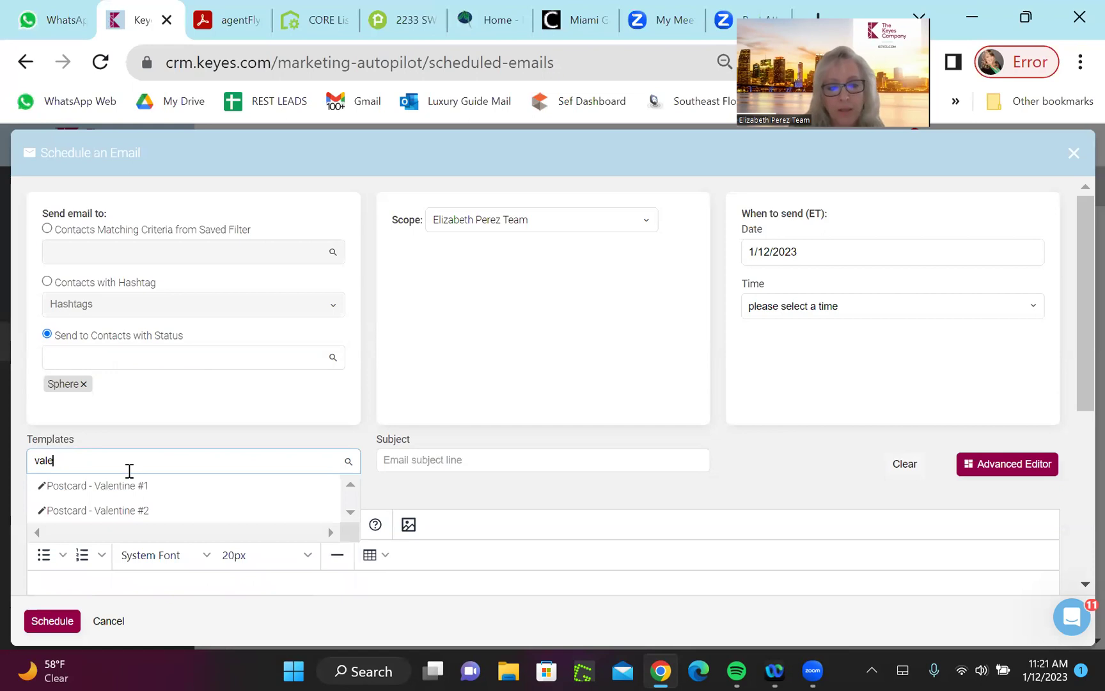
click(141, 513)
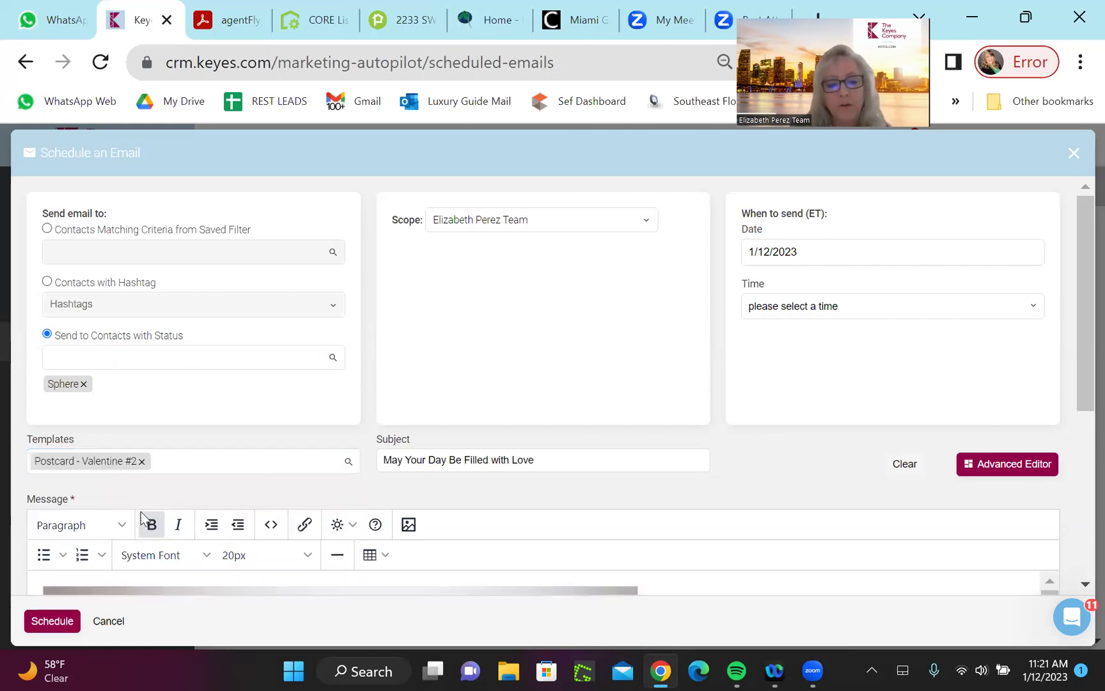
Append a dash and the team's name to the subject 'May Your Day Be Filled with Love'
mouse_move(1078, 307)
mouse_down()
mouse_move(1078, 476)
mouse_move(1078, 383)
mouse_up()
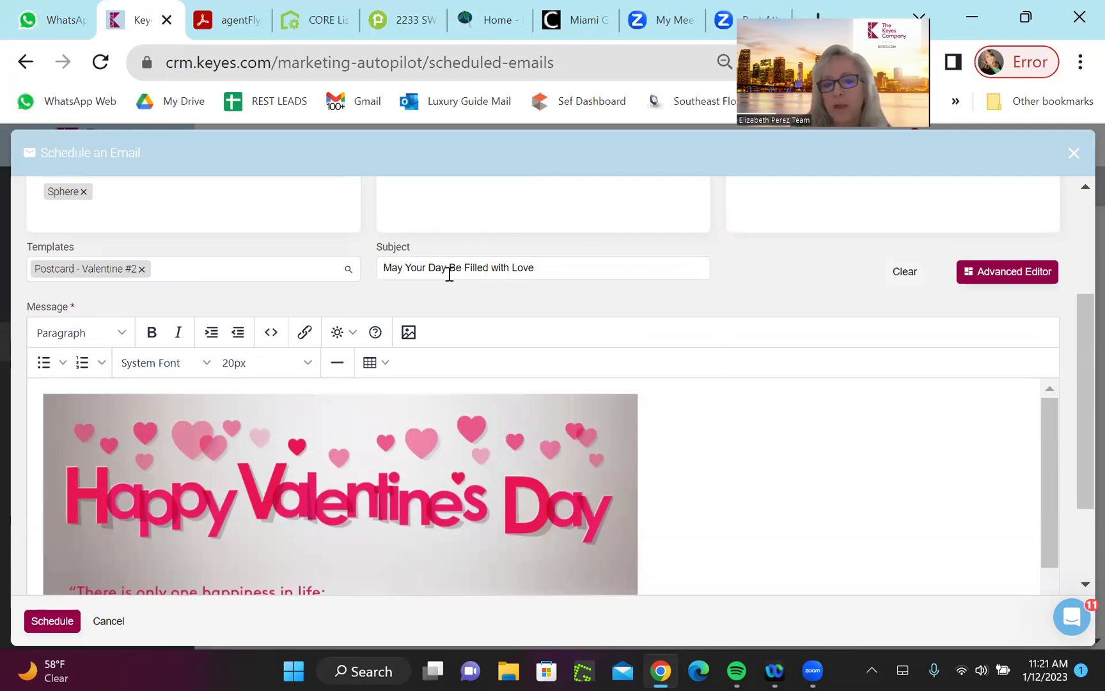
click(558, 267)
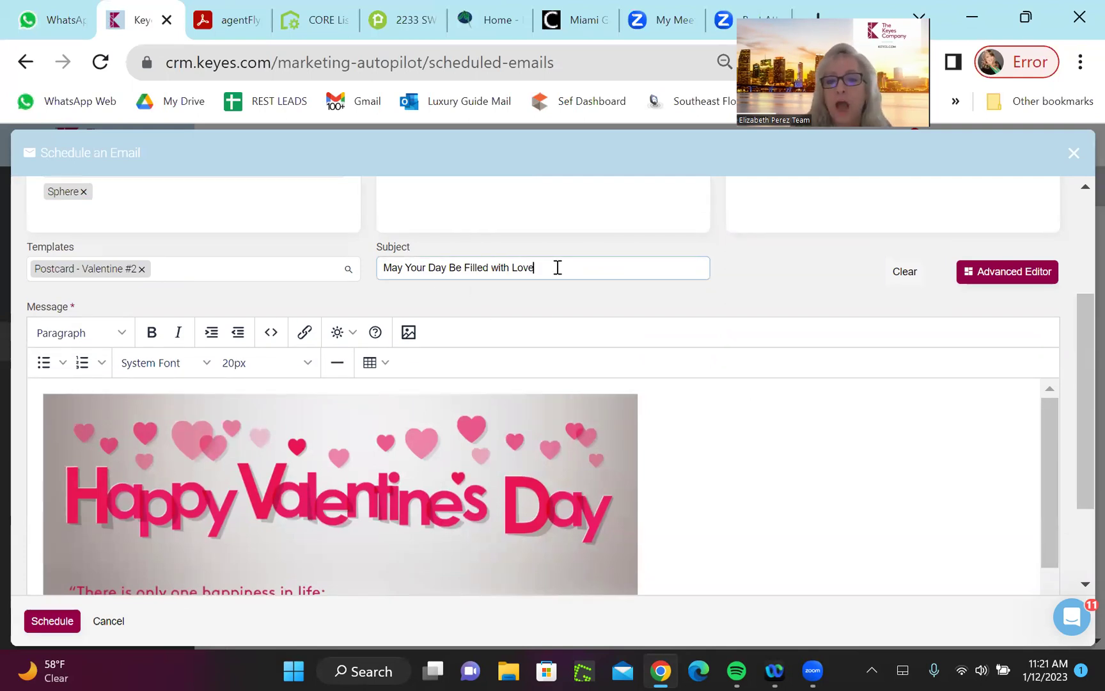
text(- )
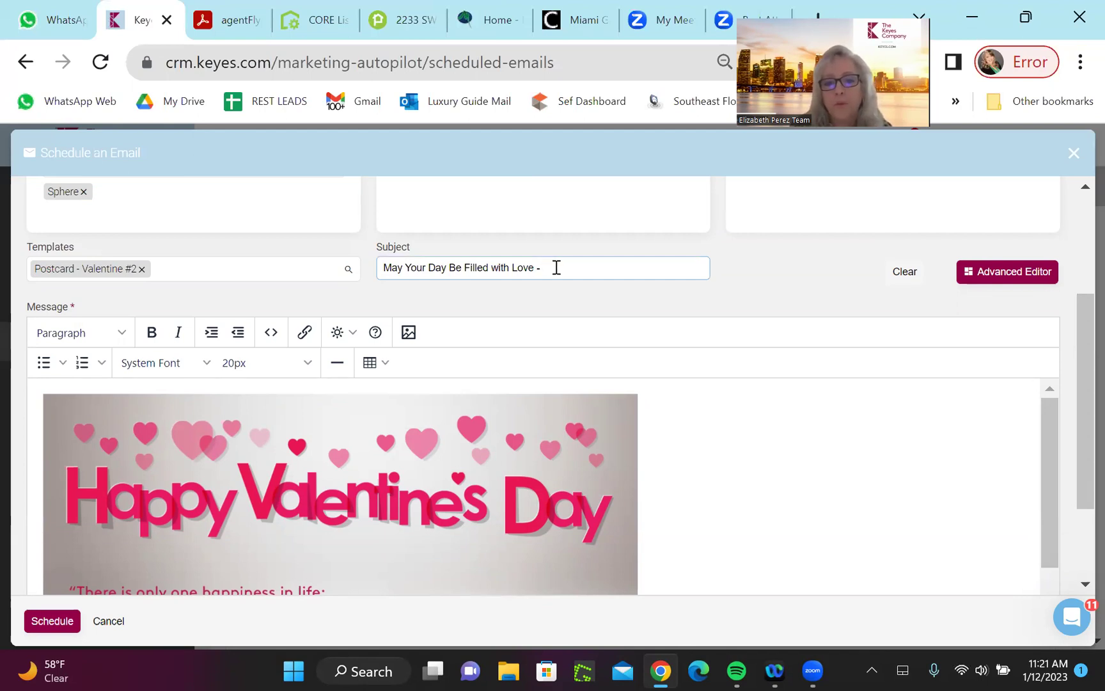
text(Hrom Elizabeth pere)
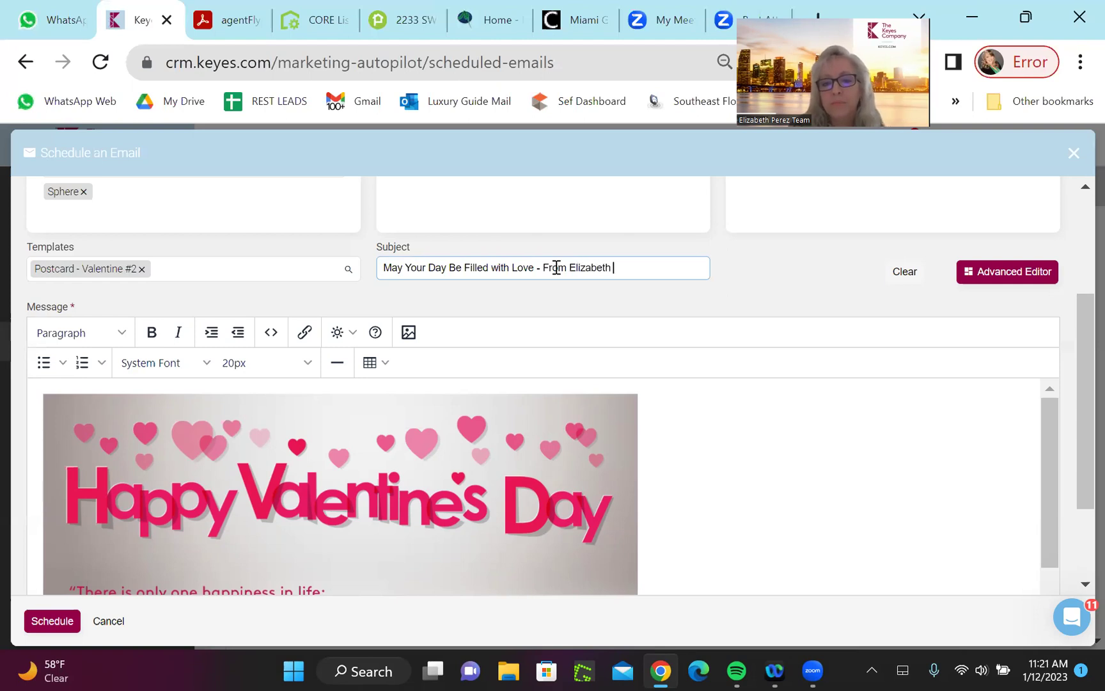
key(BackSpace)
key(BackSpace)
key(BackSpace)
key(BackSpace)
text(Pe)
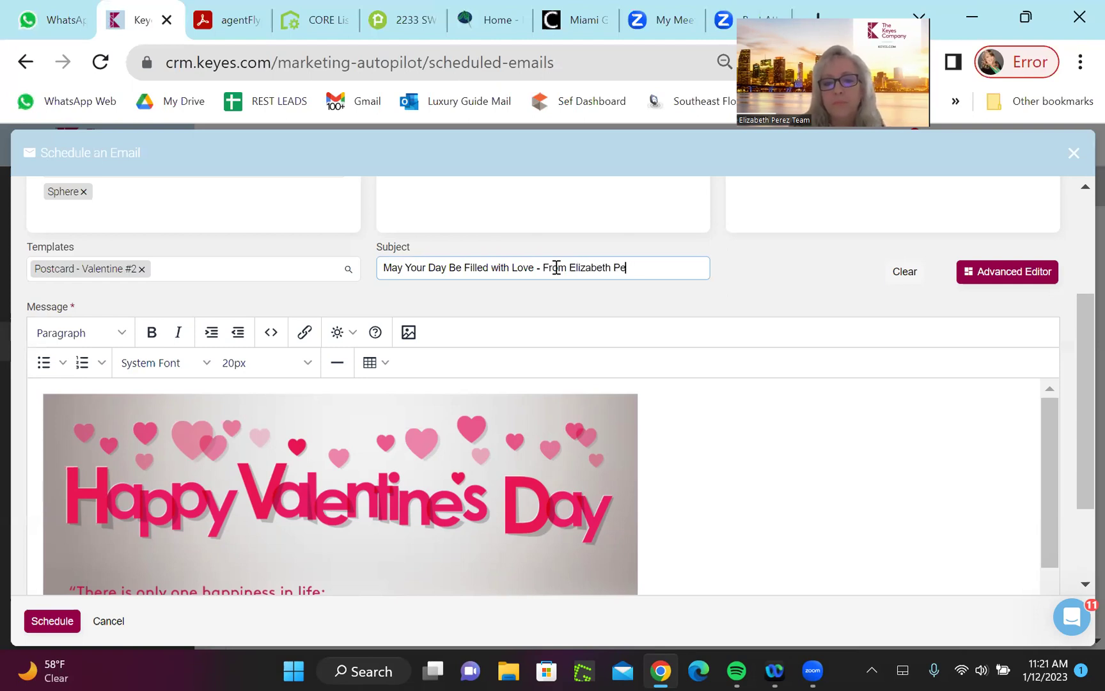
text(rez Tea)
key(BackSpace)
key(BackSpace)
text(eam)
Include the agent signature in the Valentine email
scroll(557, 268, down, 4)
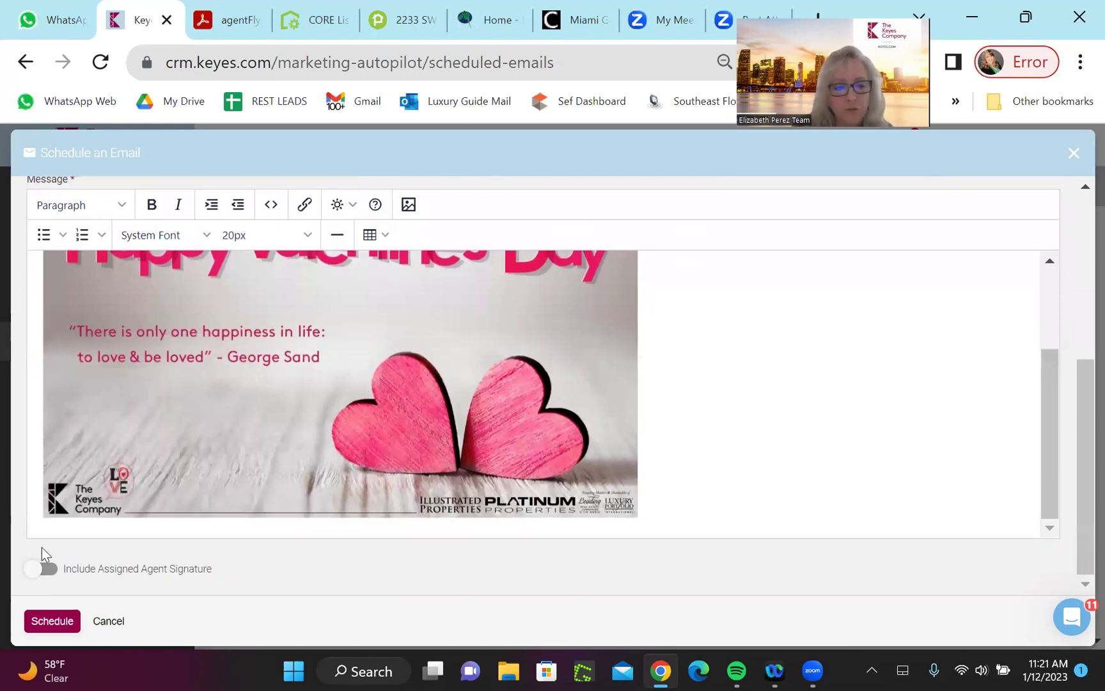
click(38, 572)
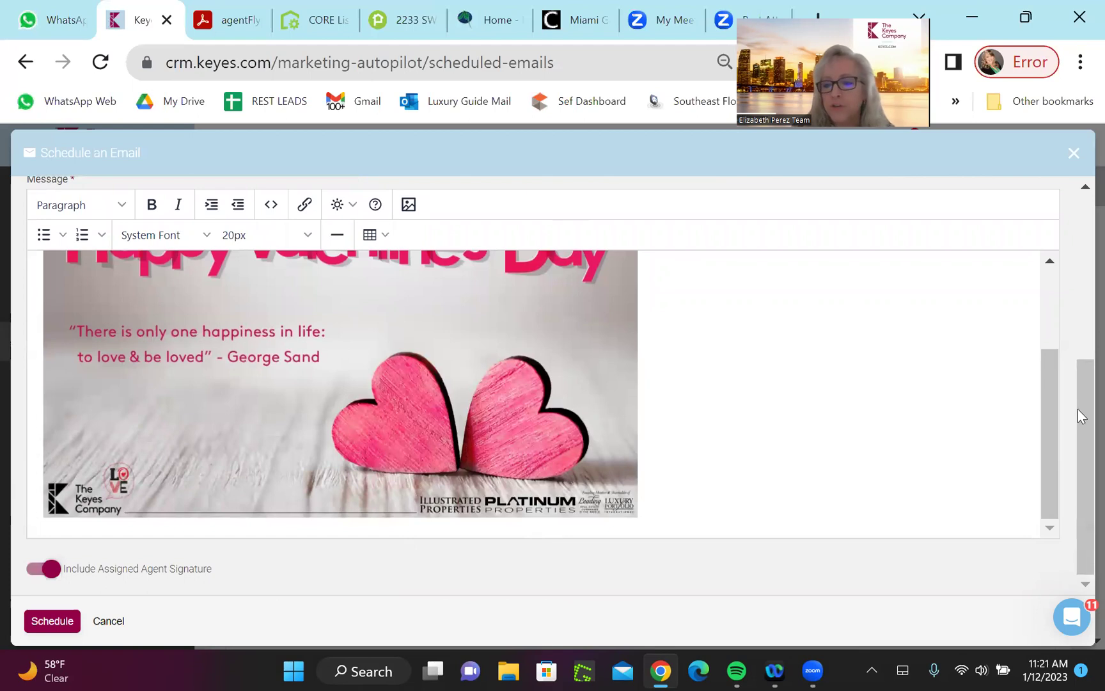
scroll(1071, 294, up, 3)
scroll(1071, 293, up, 2)
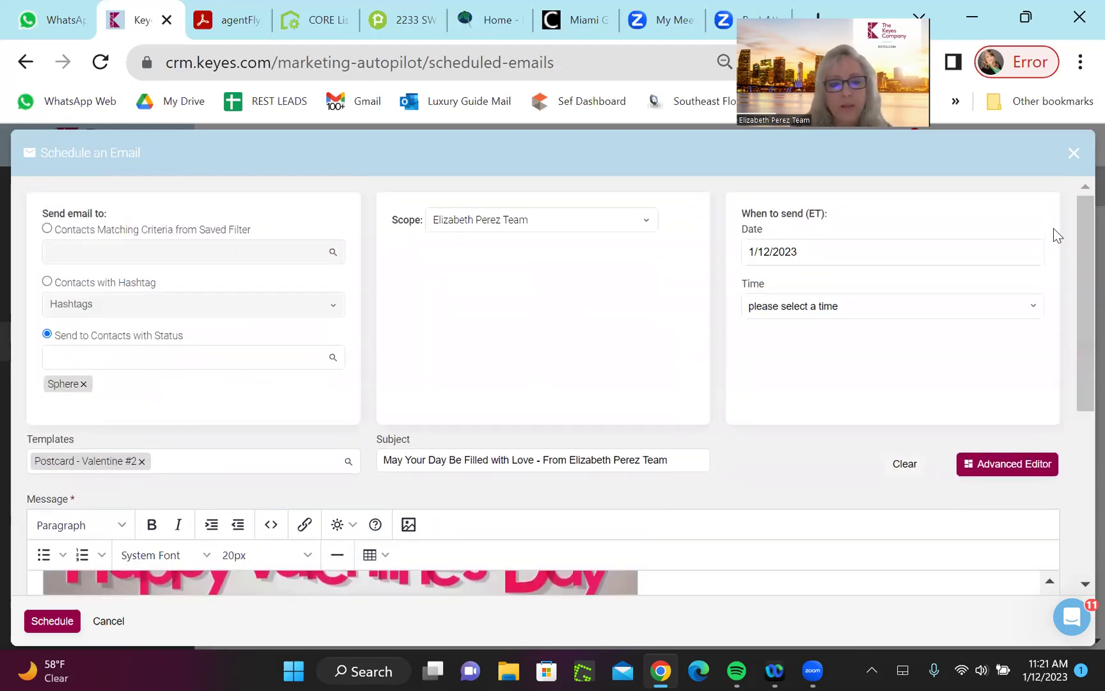
Set the send date to February 13 and the send time to 12:30 pm
click(804, 252)
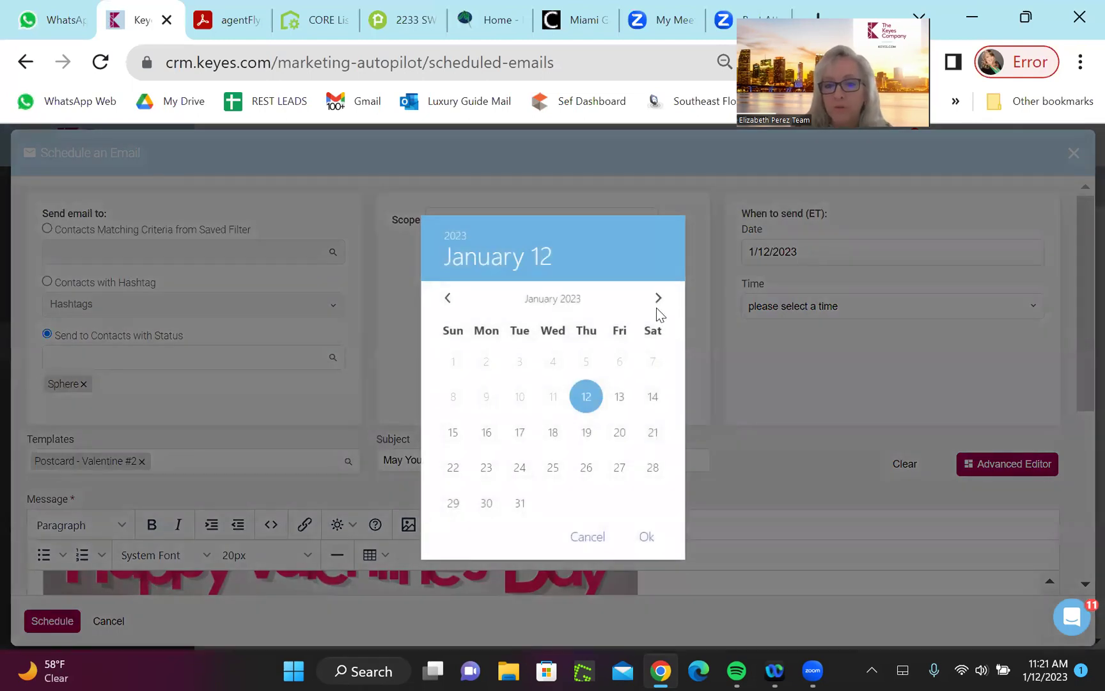
click(656, 302)
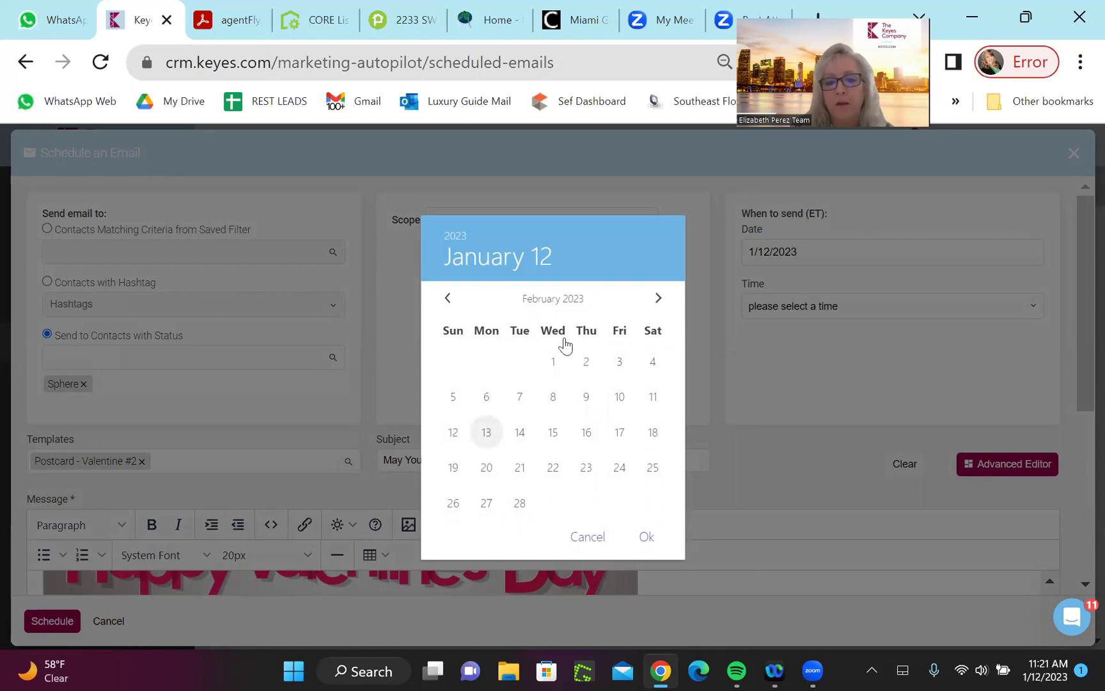
click(486, 435)
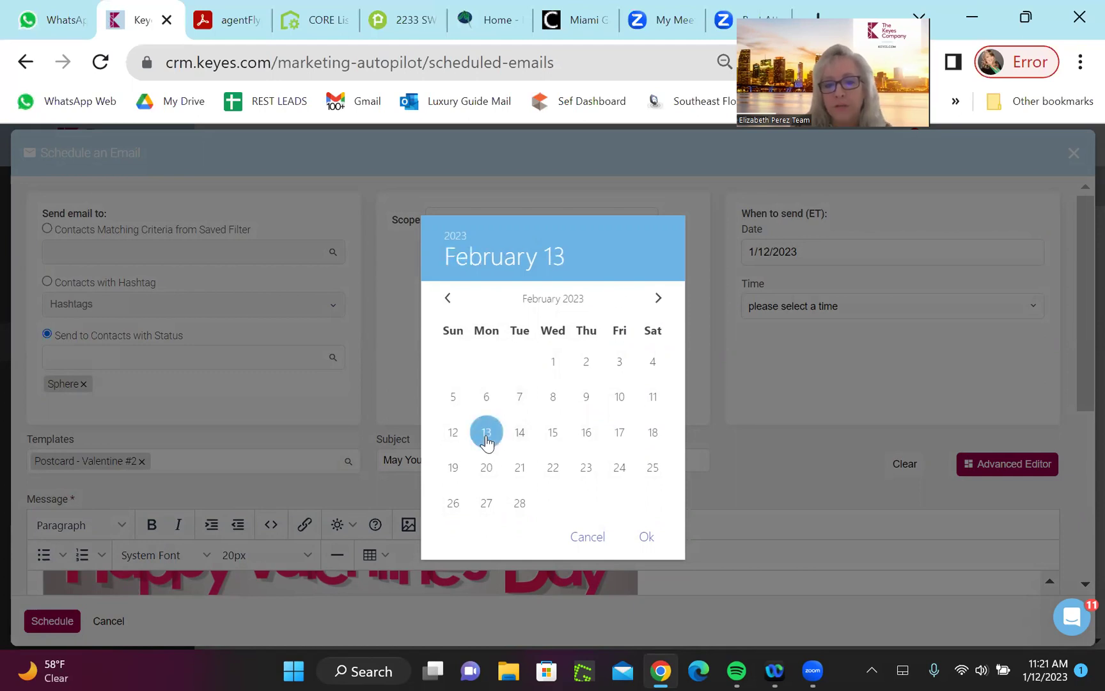
click(1030, 306)
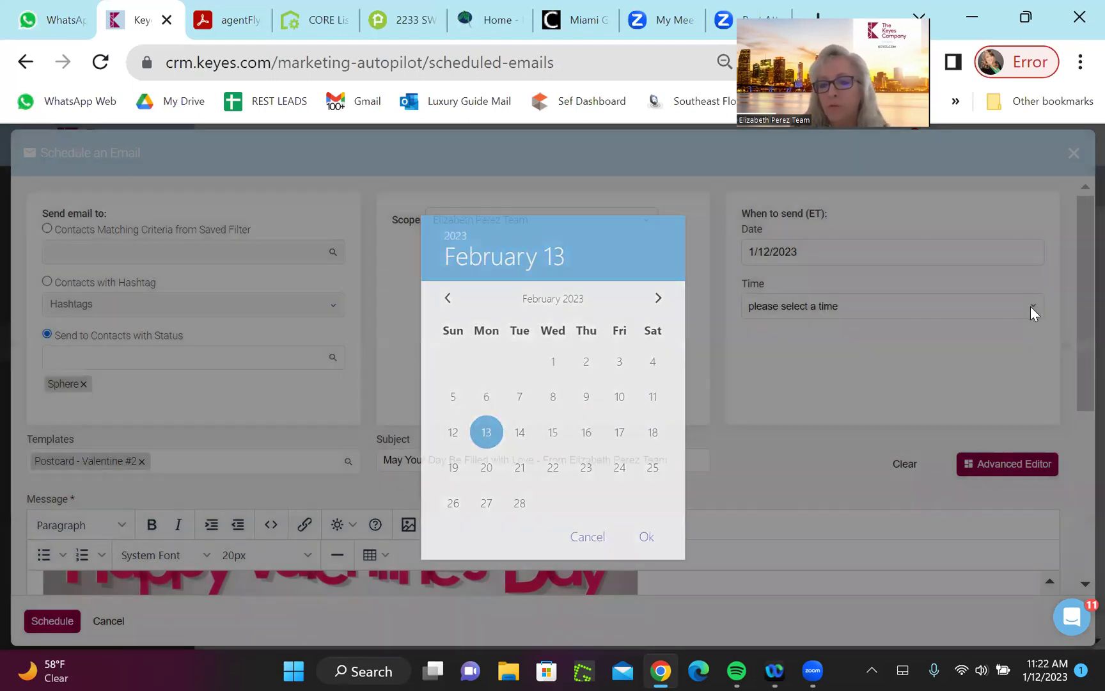
click(1031, 307)
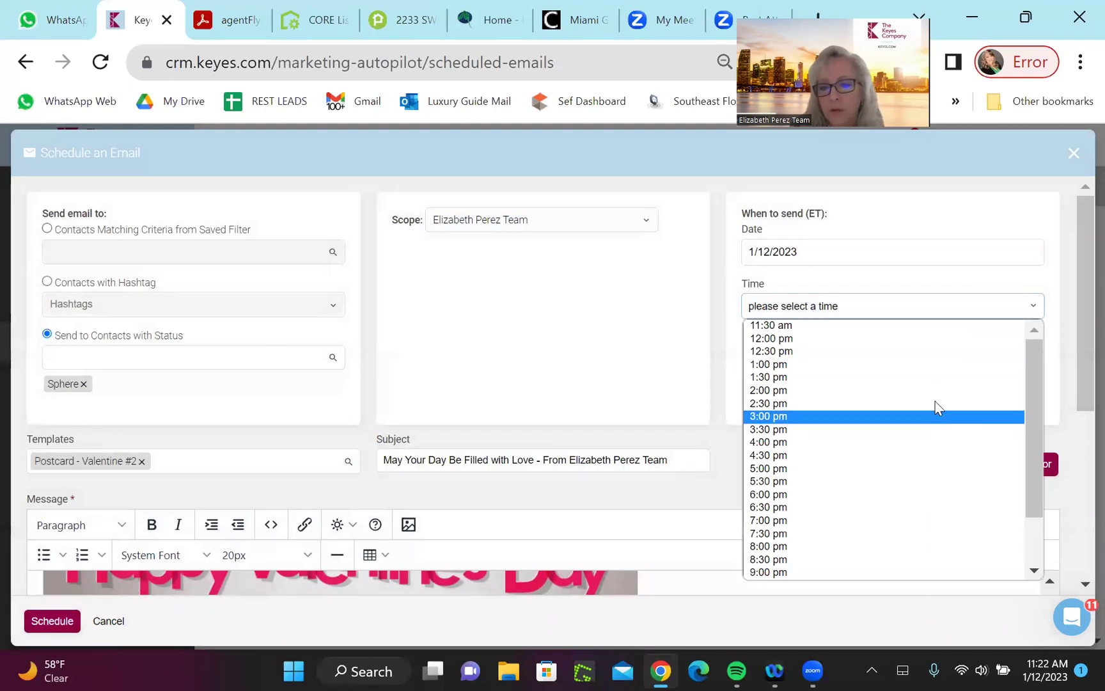
click(927, 353)
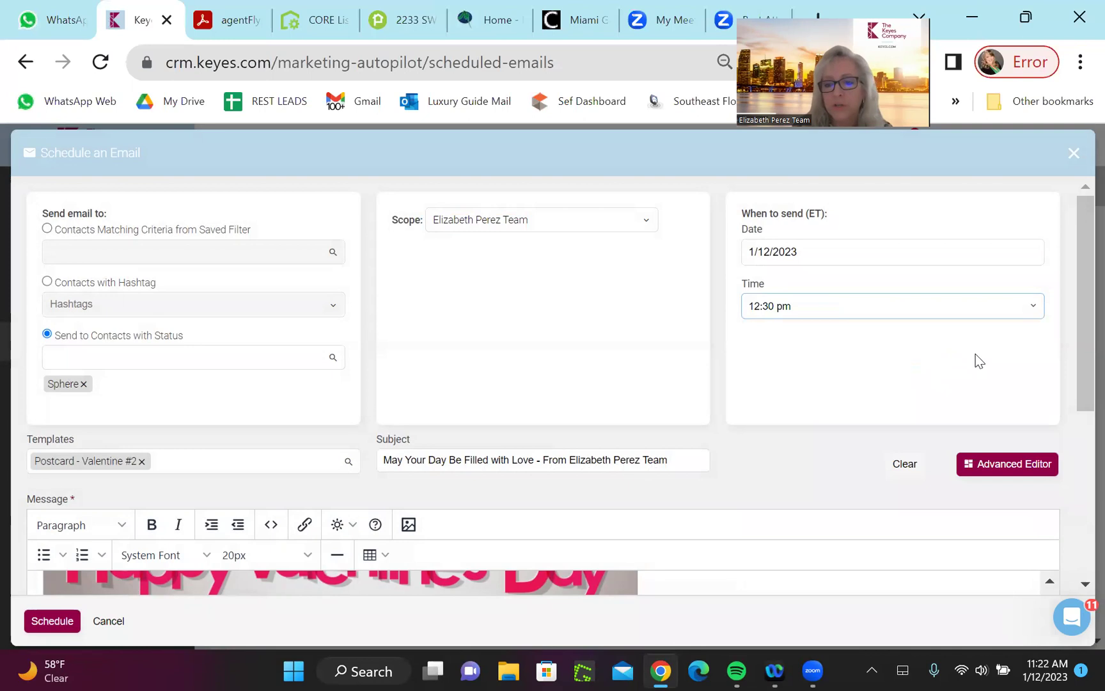
scroll(1081, 361, down, 1)
drag(1078, 354, 1078, 476)
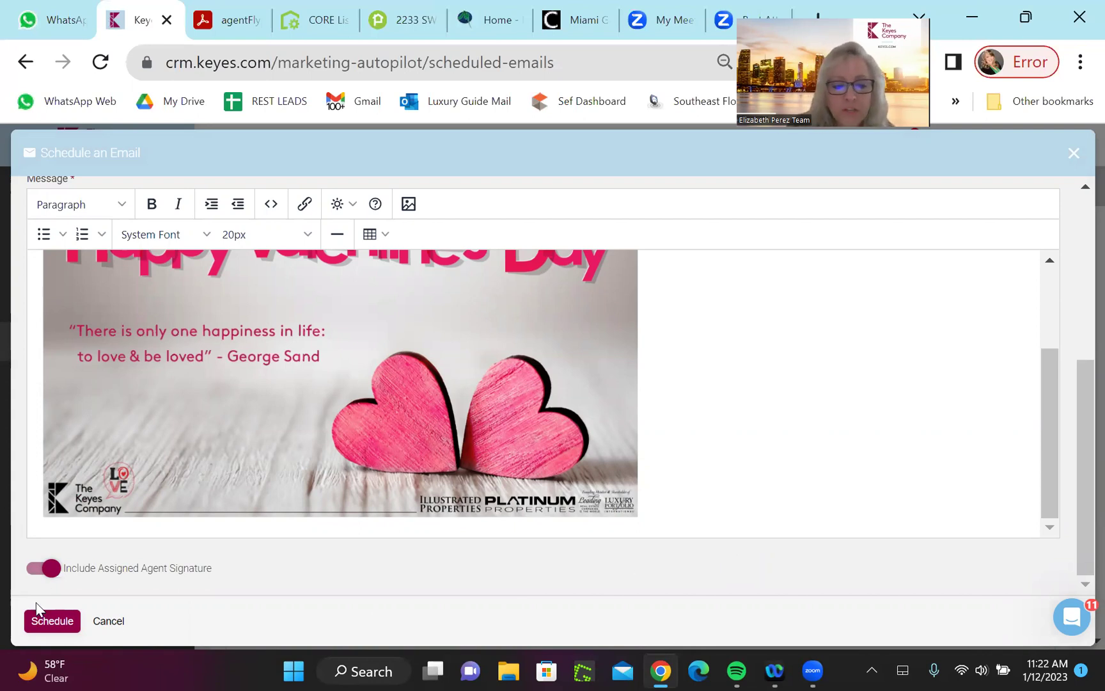
click(52, 622)
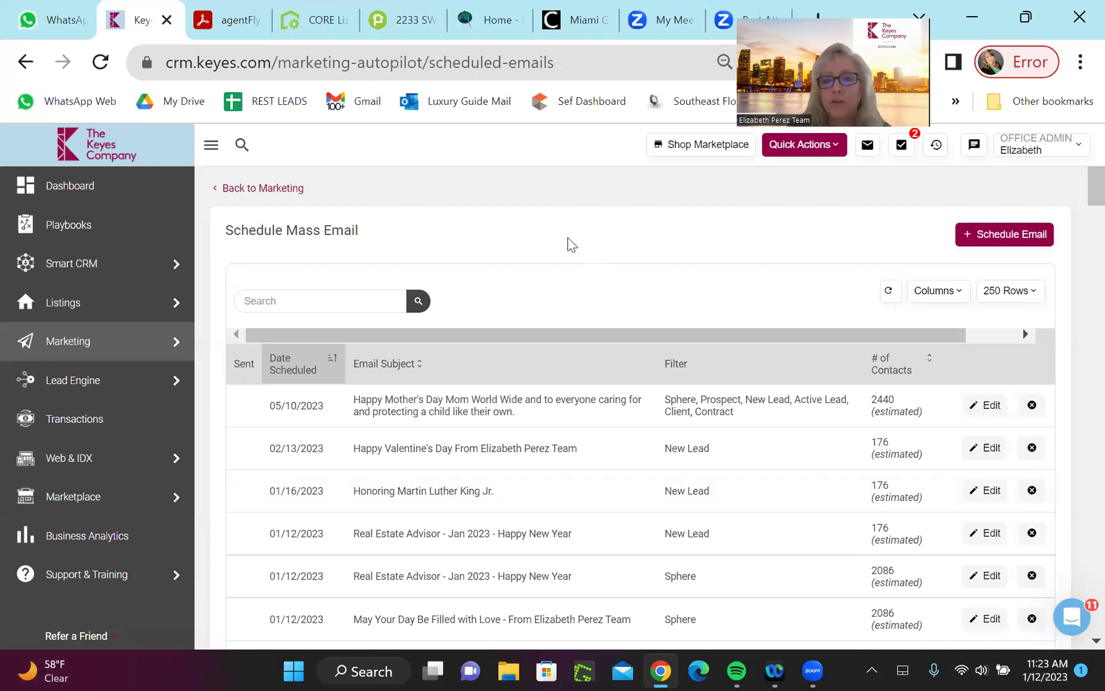
click(705, 145)
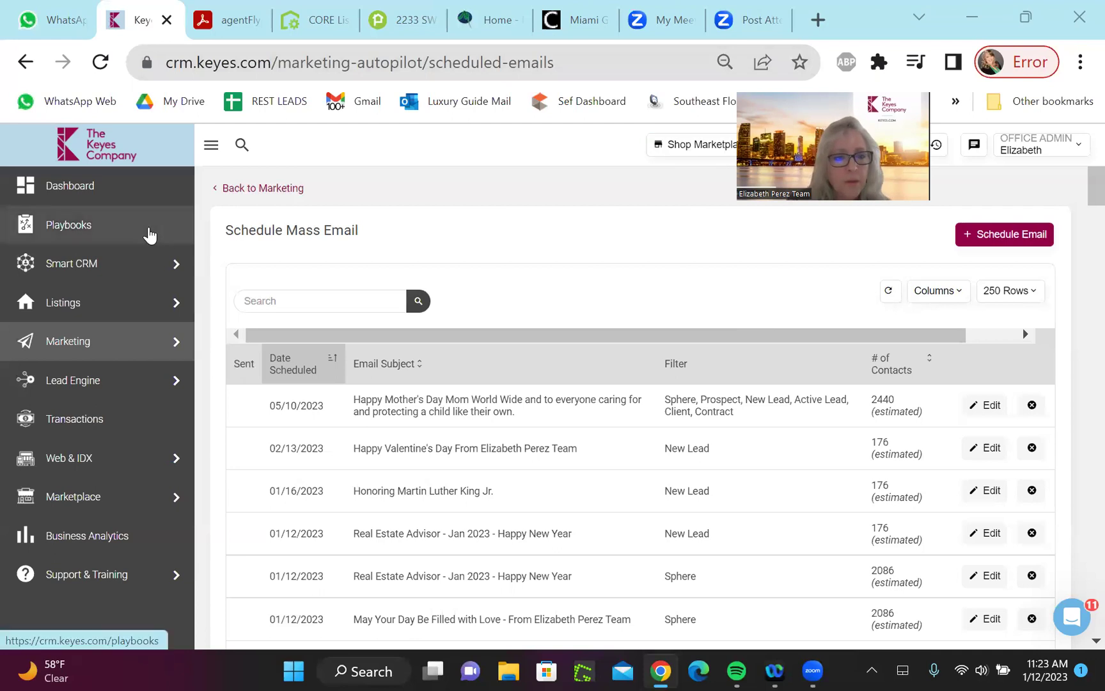
click(69, 187)
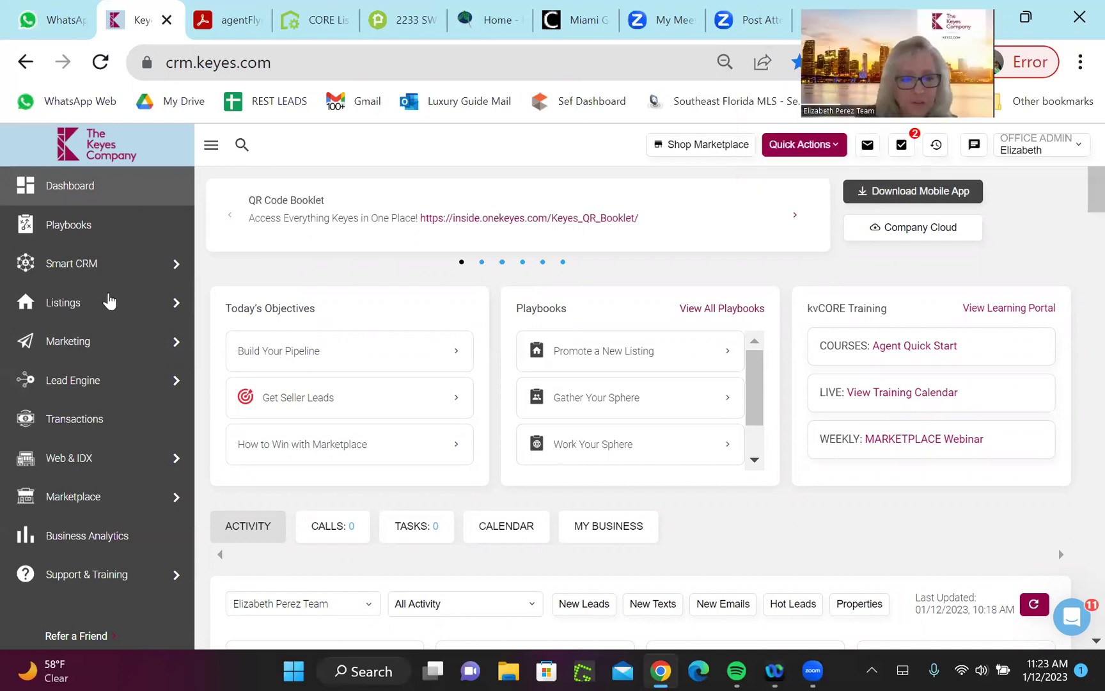
mouse_move(79, 346)
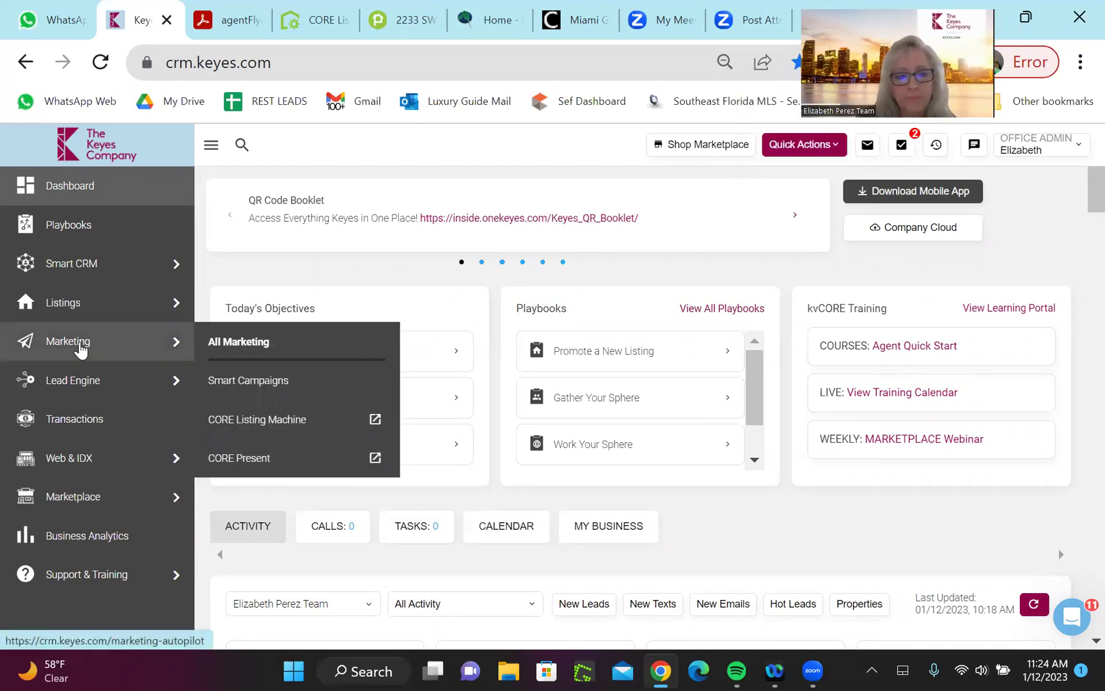
click(258, 348)
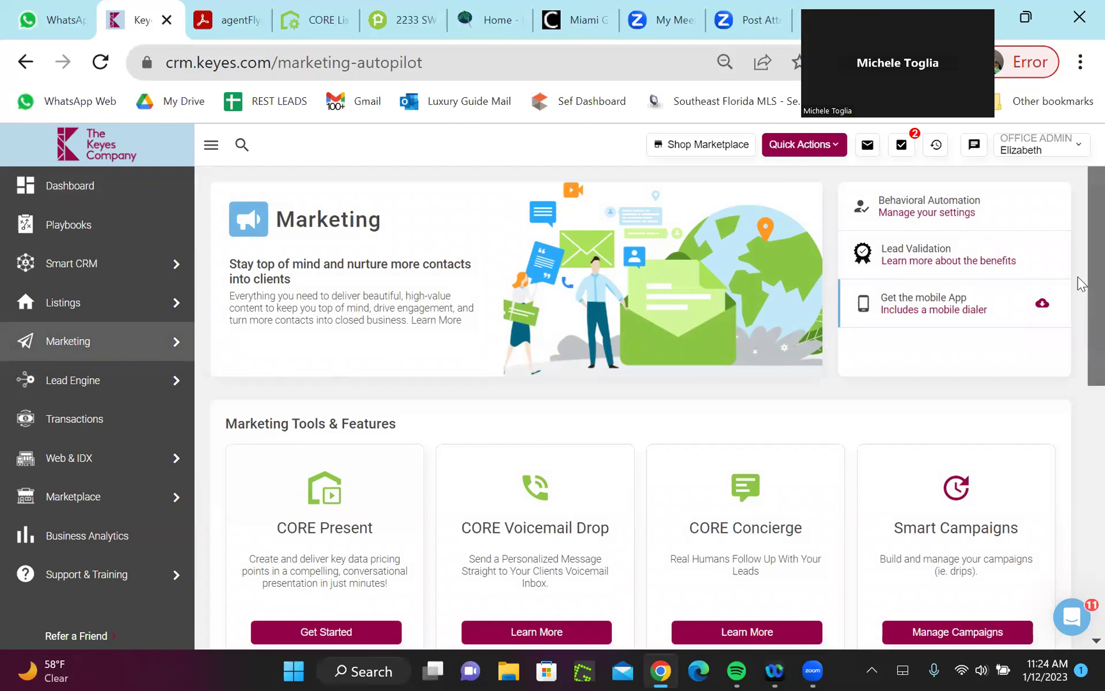
scroll(1079, 301, down, 3)
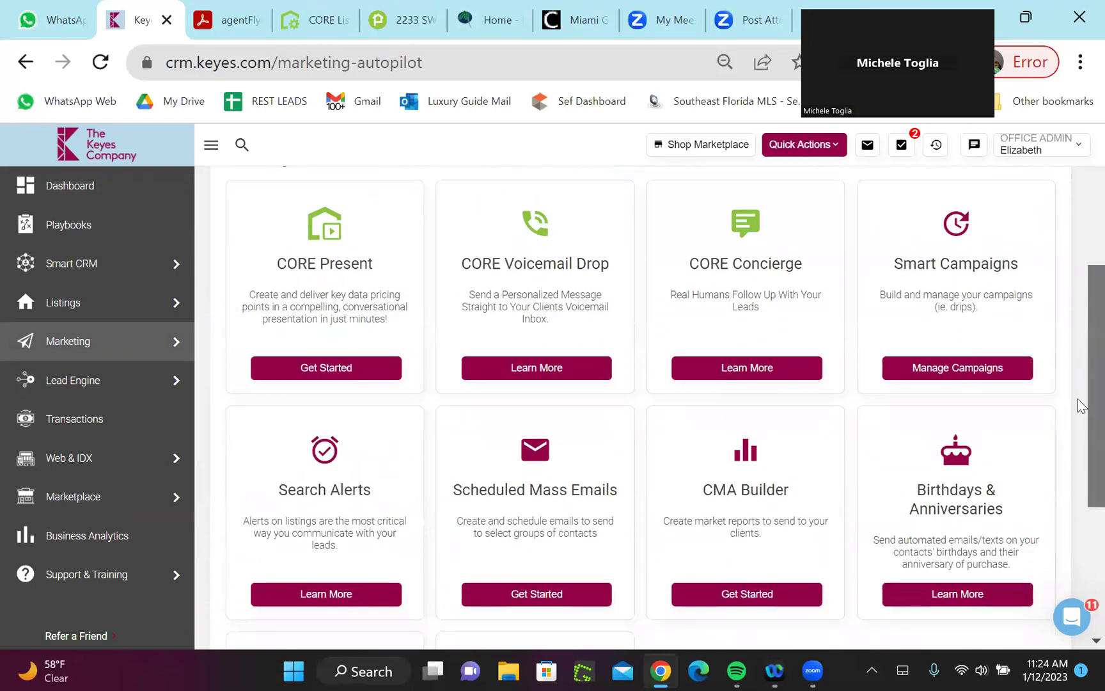
scroll(1082, 384, up, 3)
scroll(1077, 301, up, 2)
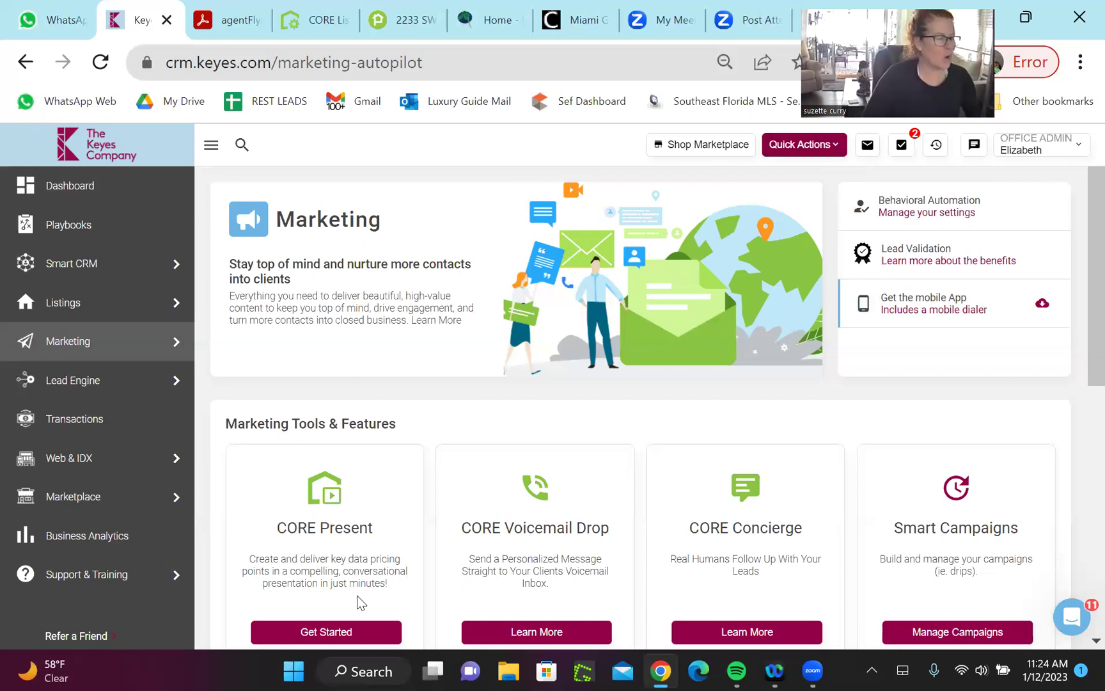
scroll(512, 606, down, 5)
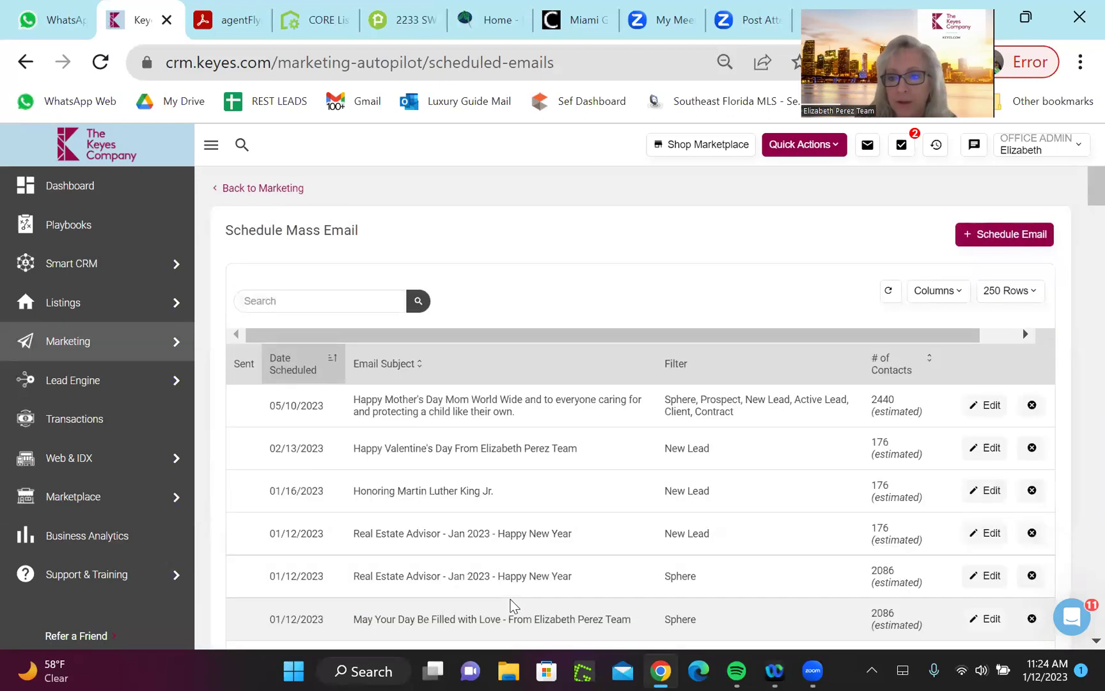
scroll(511, 604, down, 1)
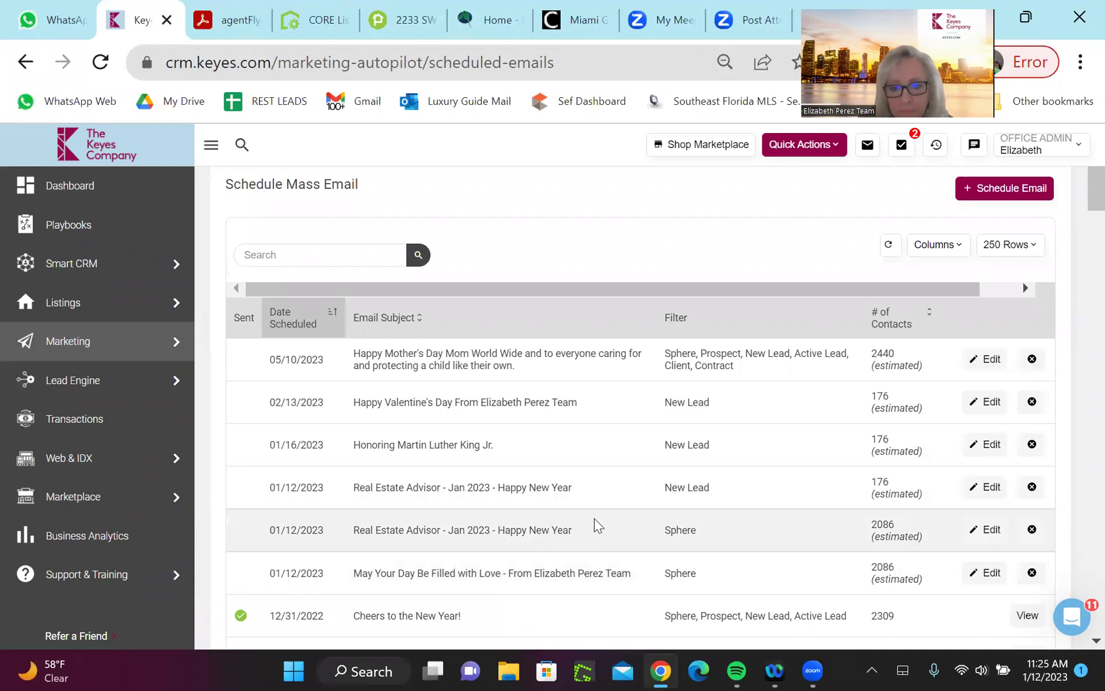
Reopen the Sphere 'Real Estate Advisor - Jan 2023' newsletter and edit its footer signature text
click(989, 534)
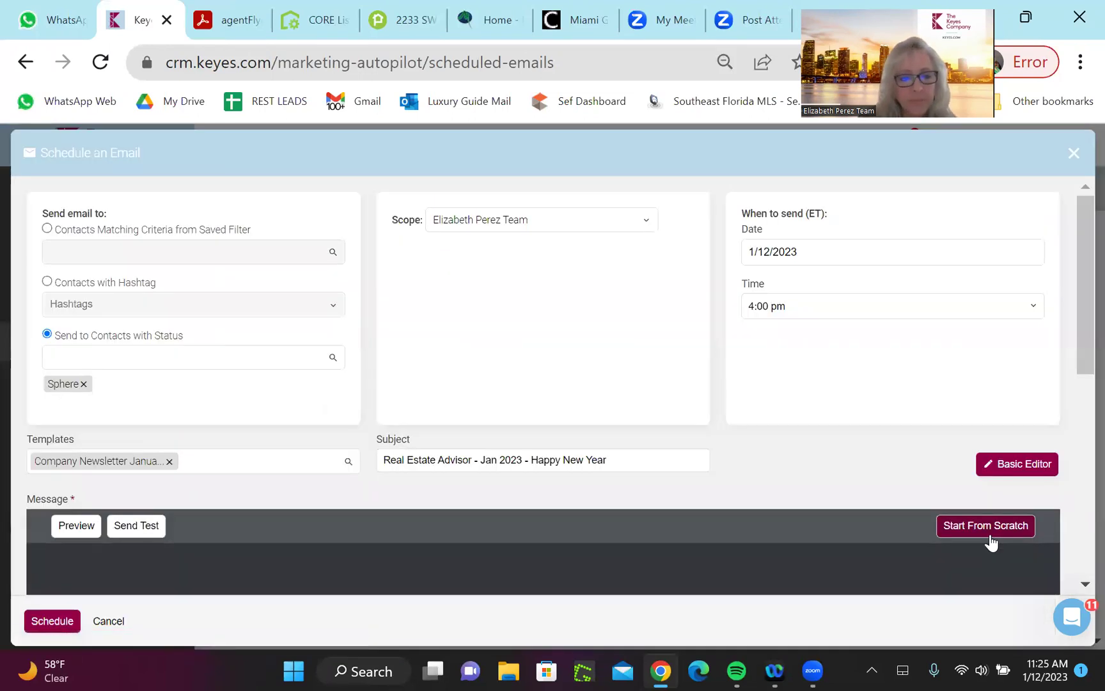
drag(1078, 323, 1081, 568)
drag(738, 243, 751, 543)
scroll(609, 353, up, 8)
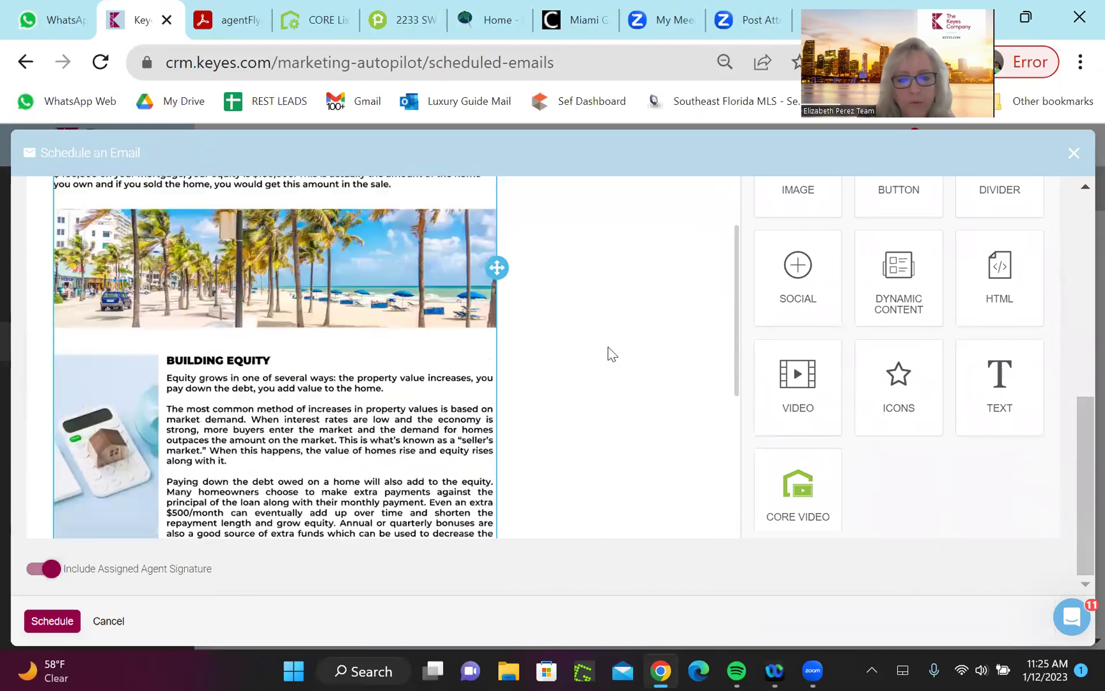
scroll(588, 448, down, 8)
click(513, 505)
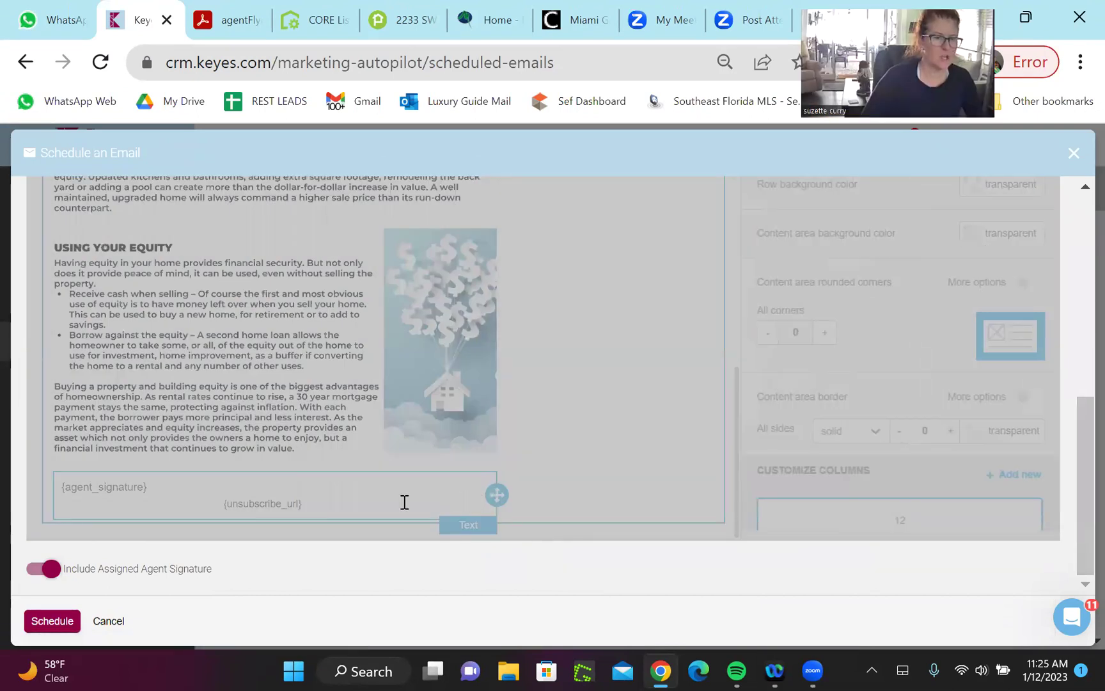
click(344, 499)
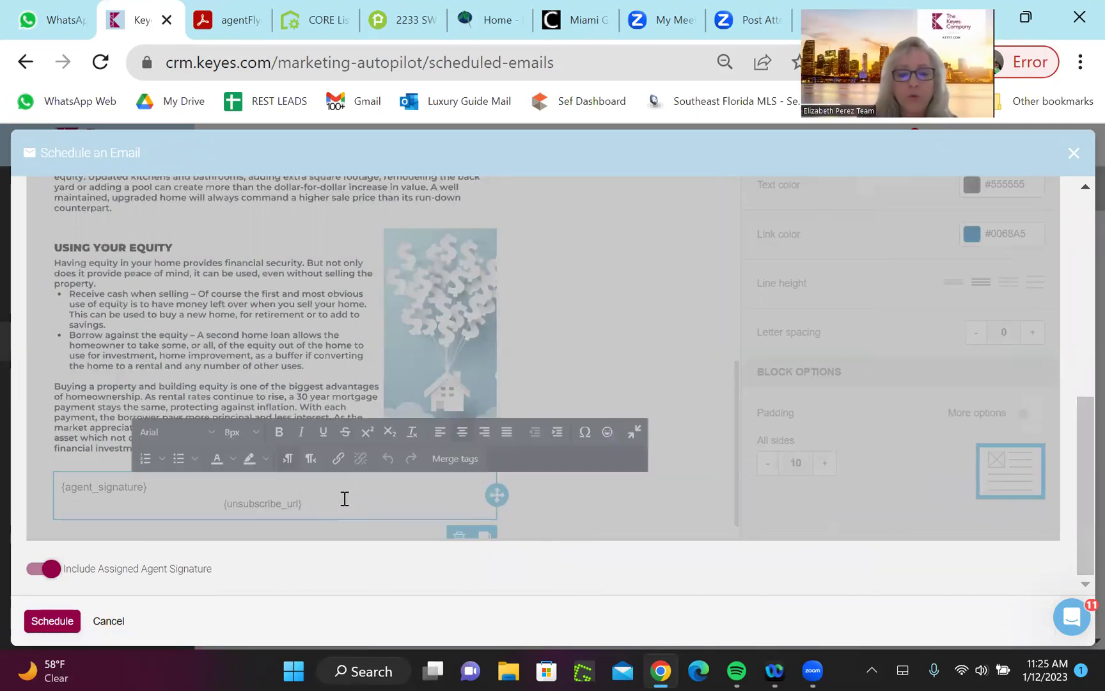
click(339, 459)
text(www.E)
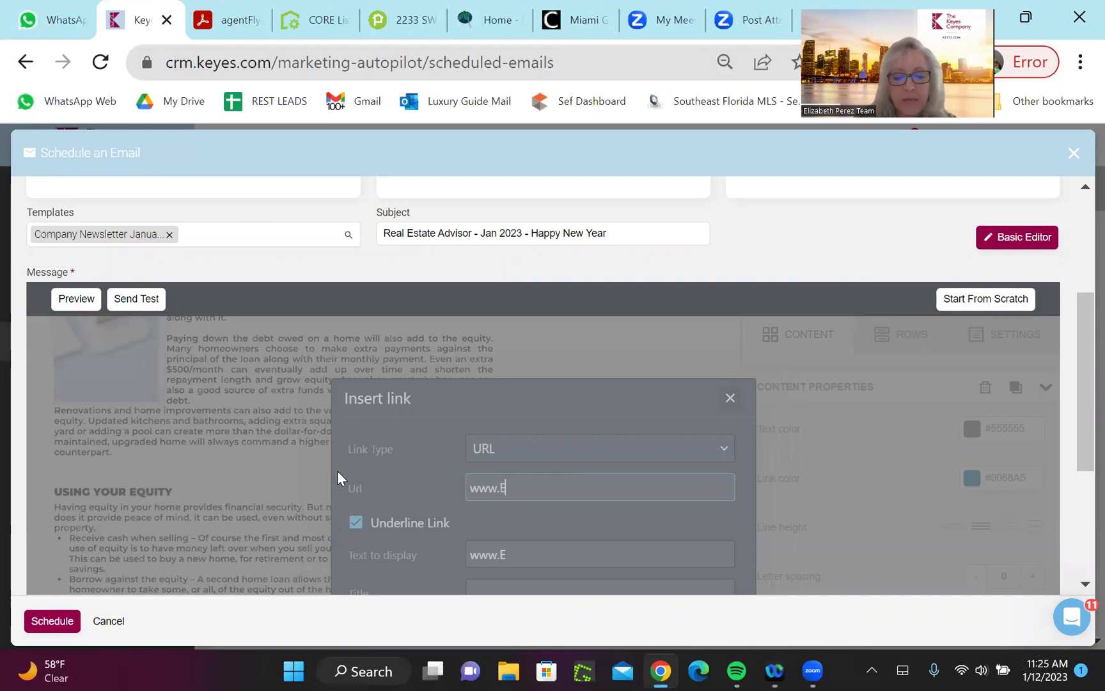
text(lizab)
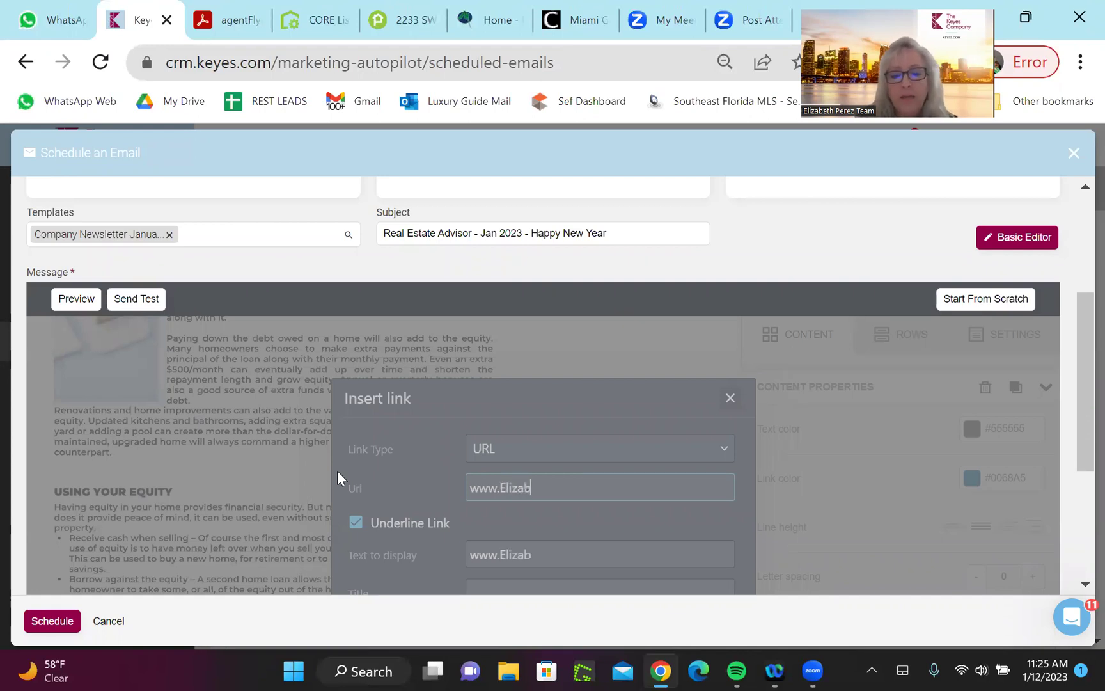
text(ethPerez)
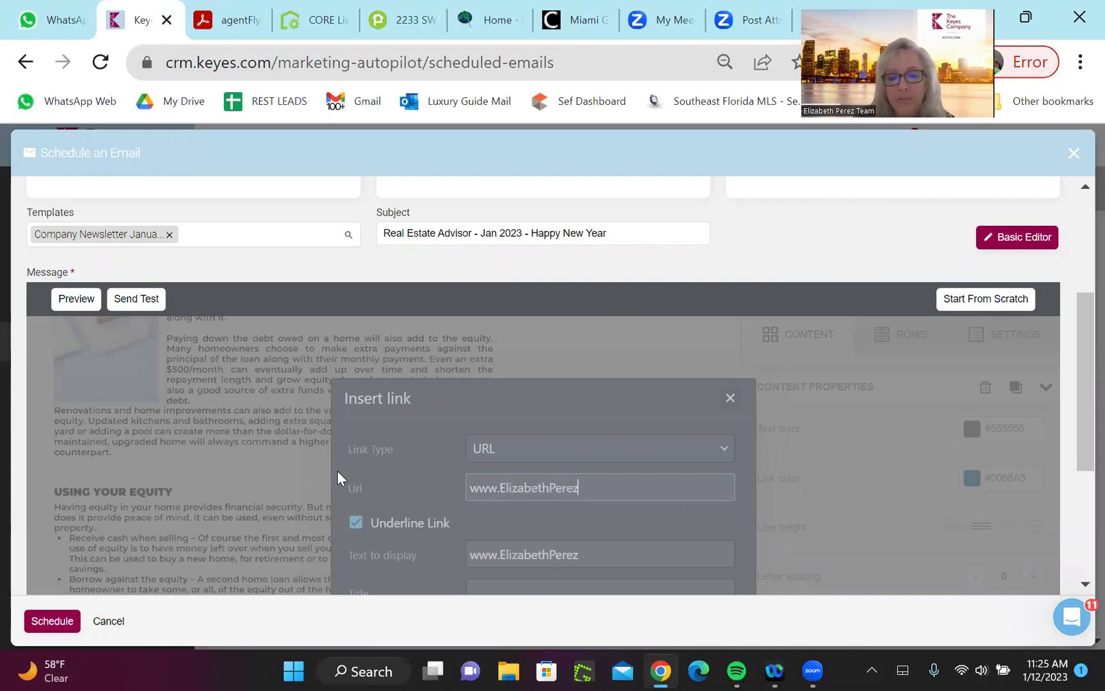
text(Team.)
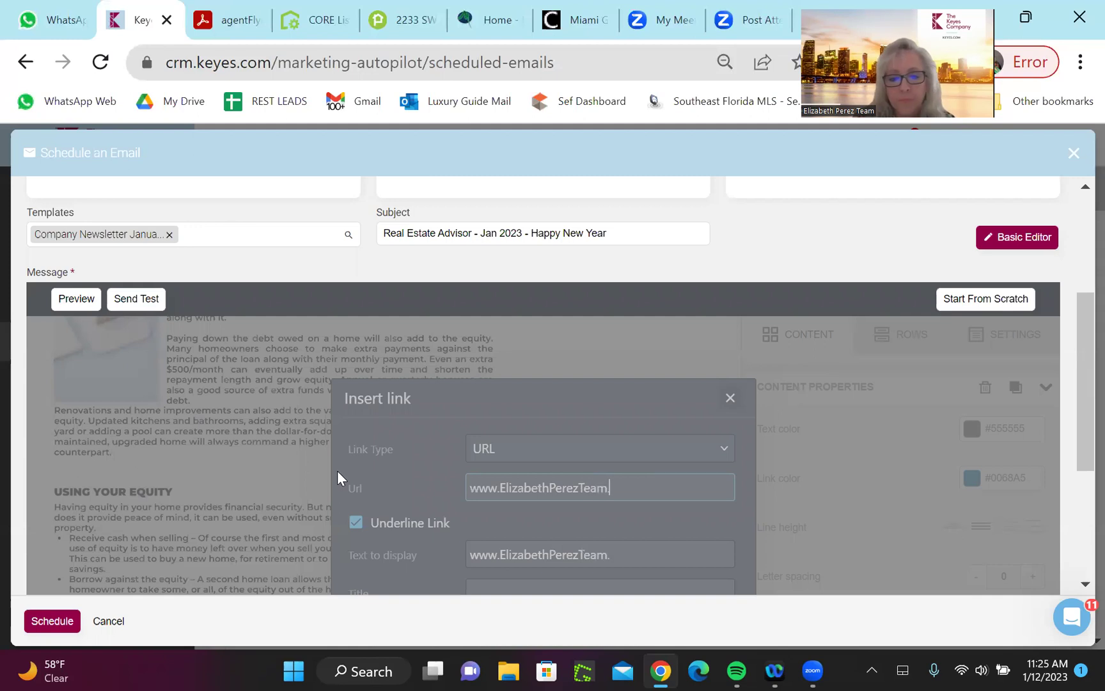
text(com)
scroll(337, 471, down, 3)
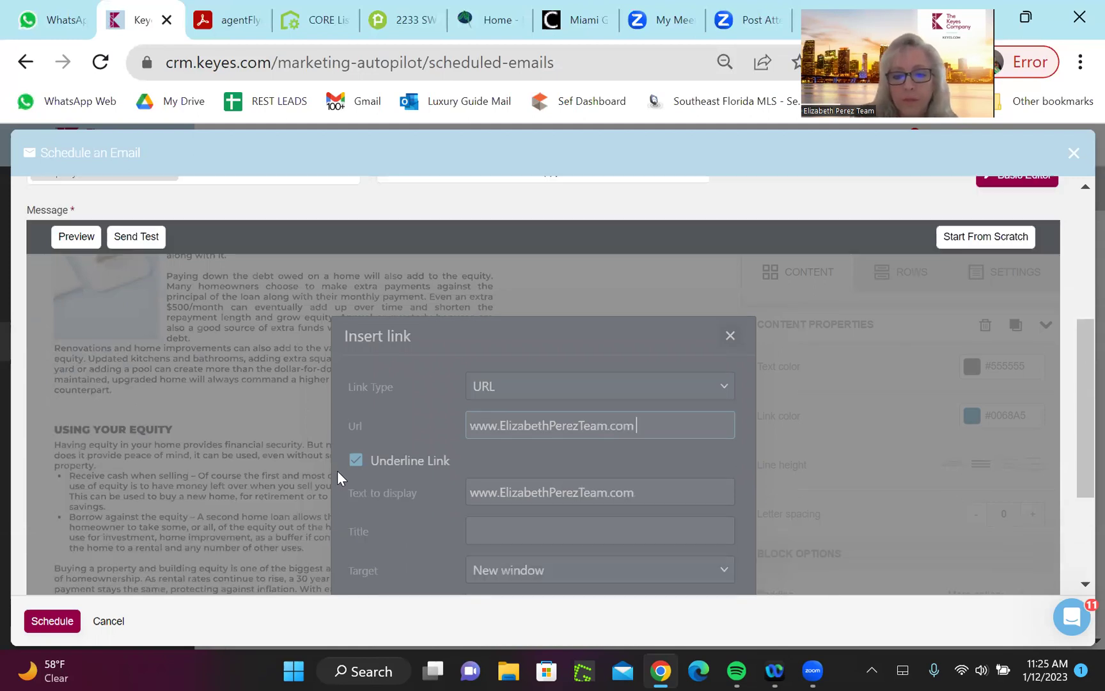
key(Return)
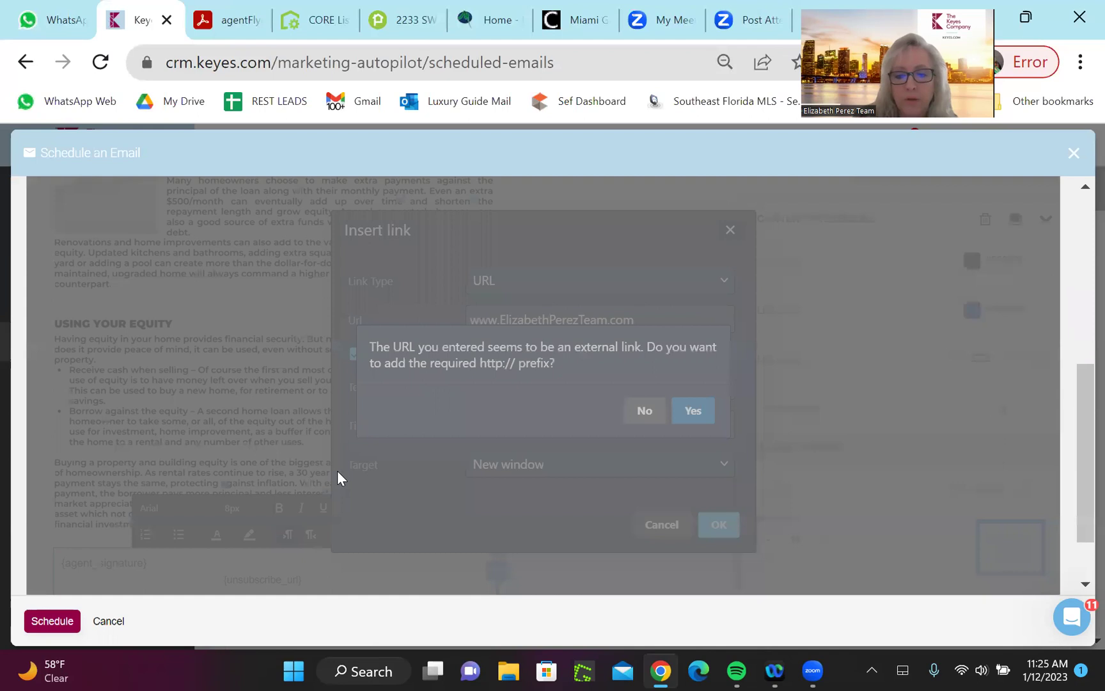
key(Return)
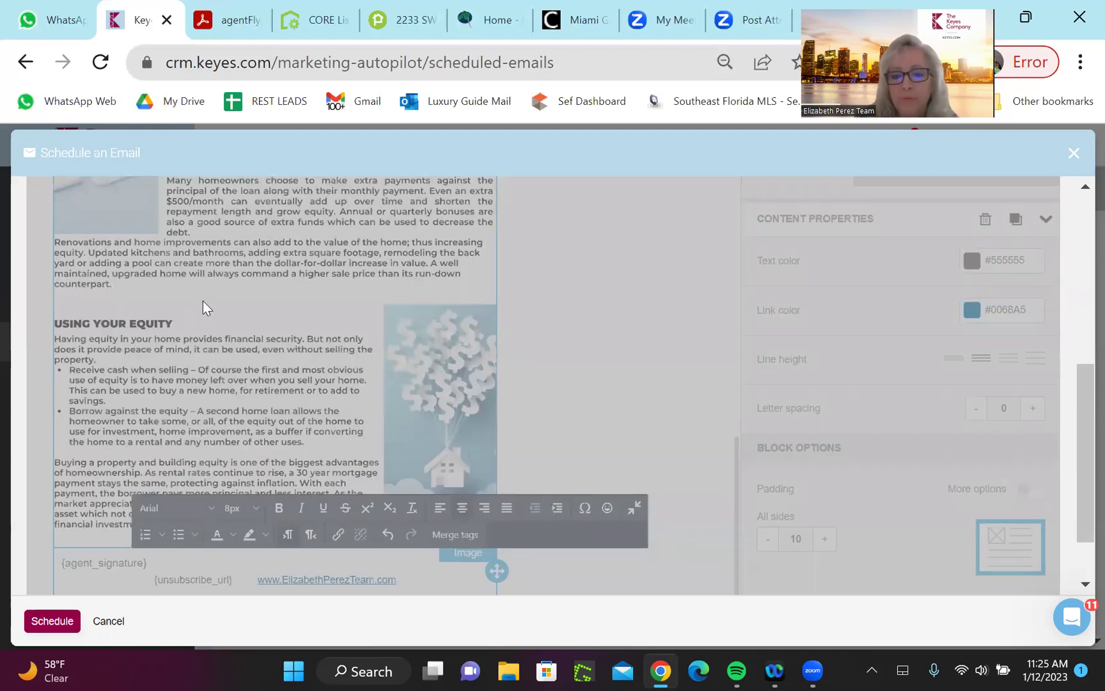
click(587, 270)
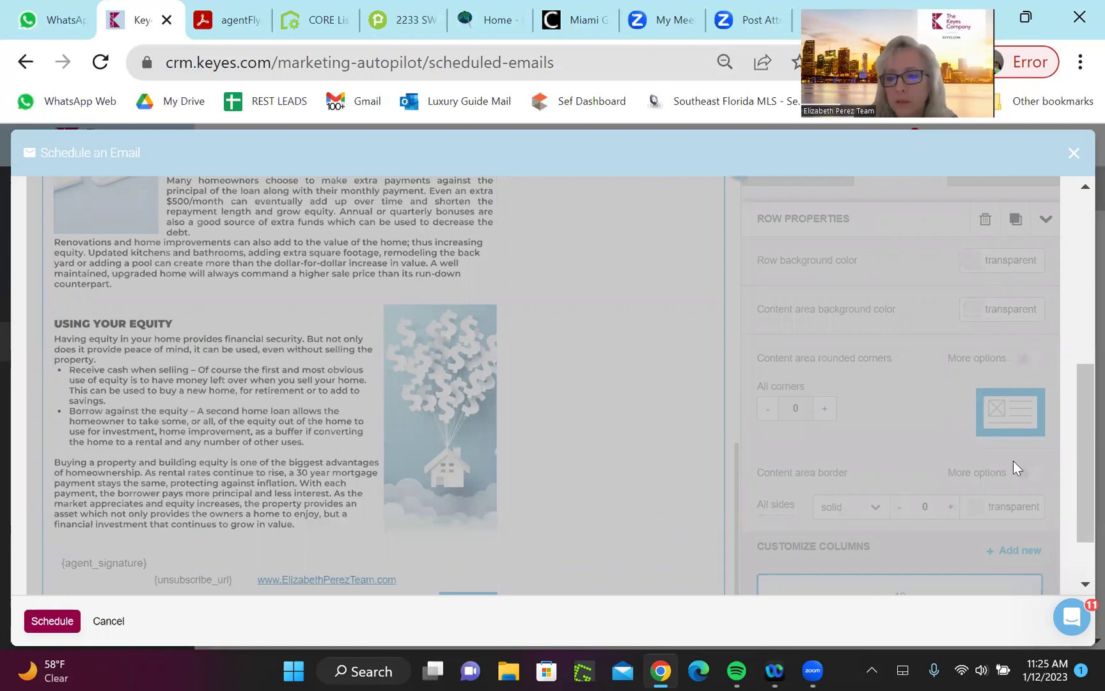
drag(1077, 407, 1078, 219)
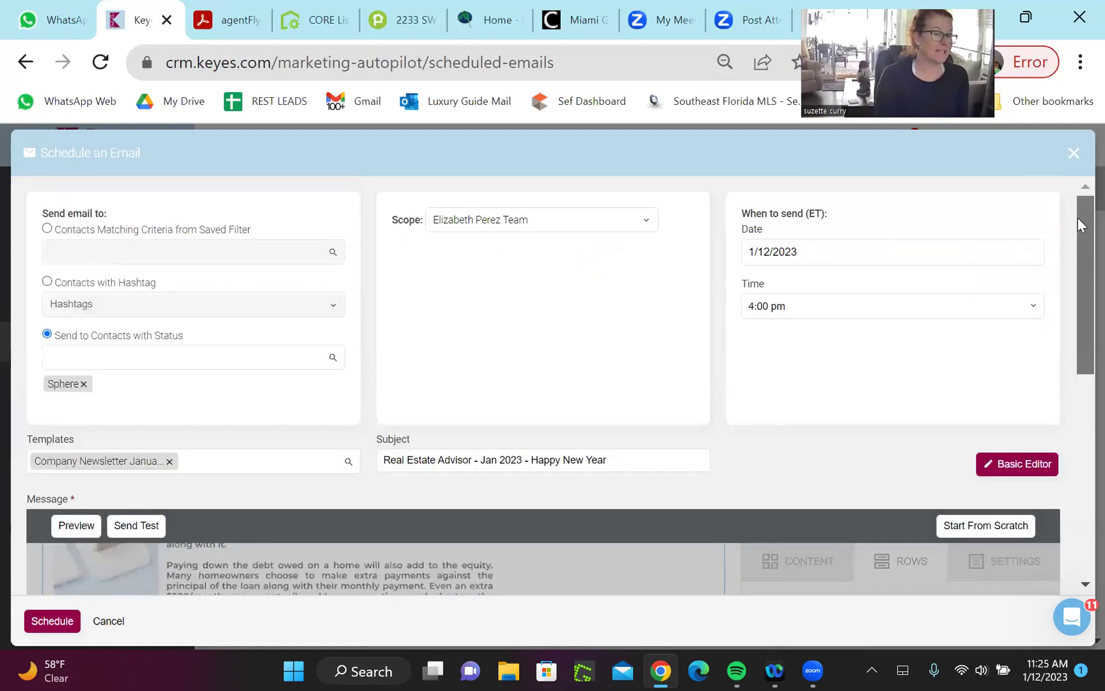
scroll(1079, 224, down, 8)
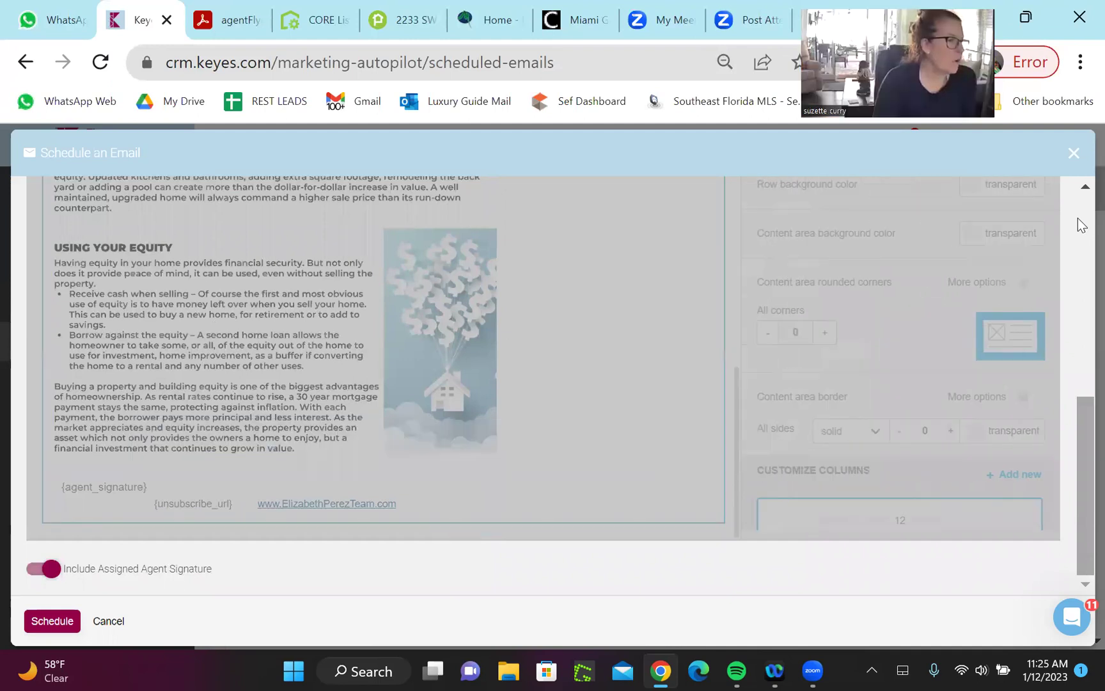
scroll(269, 358, up, 10)
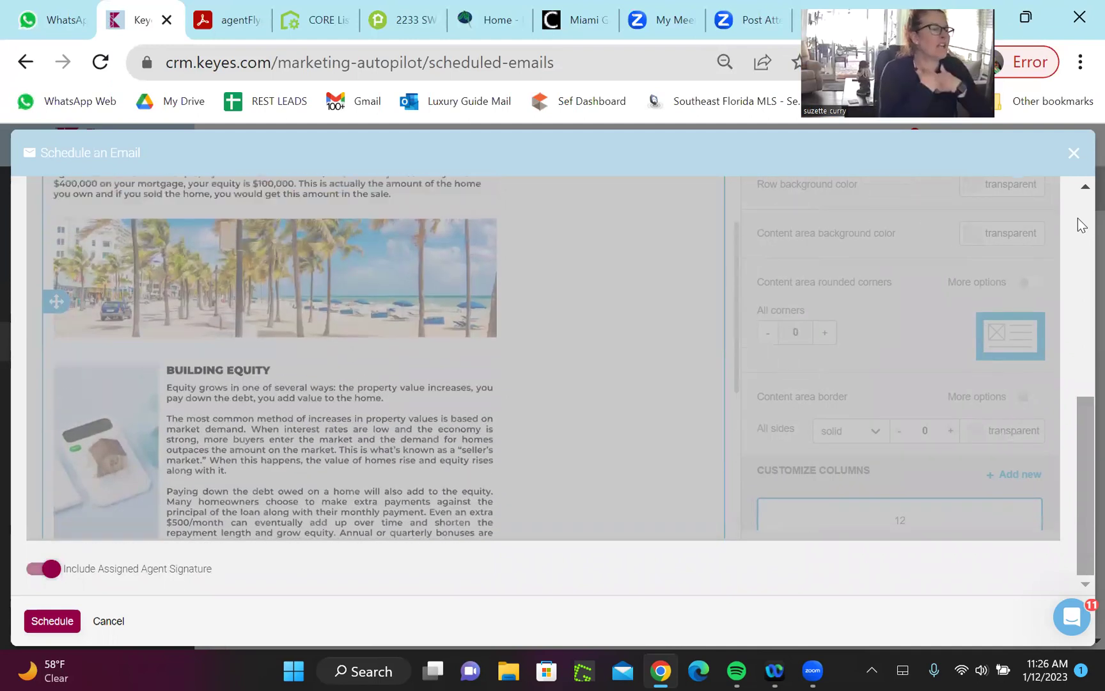
scroll(1081, 225, up, 10)
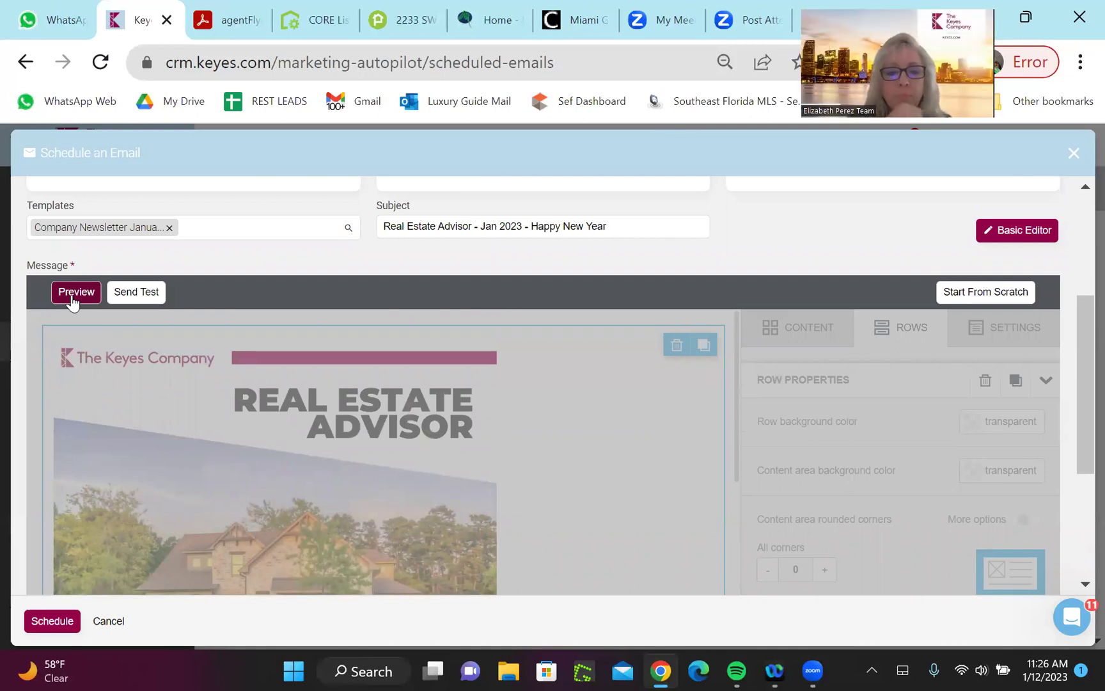
Preview the Happy New Year newsletter in desktop view and scroll through it
click(73, 299)
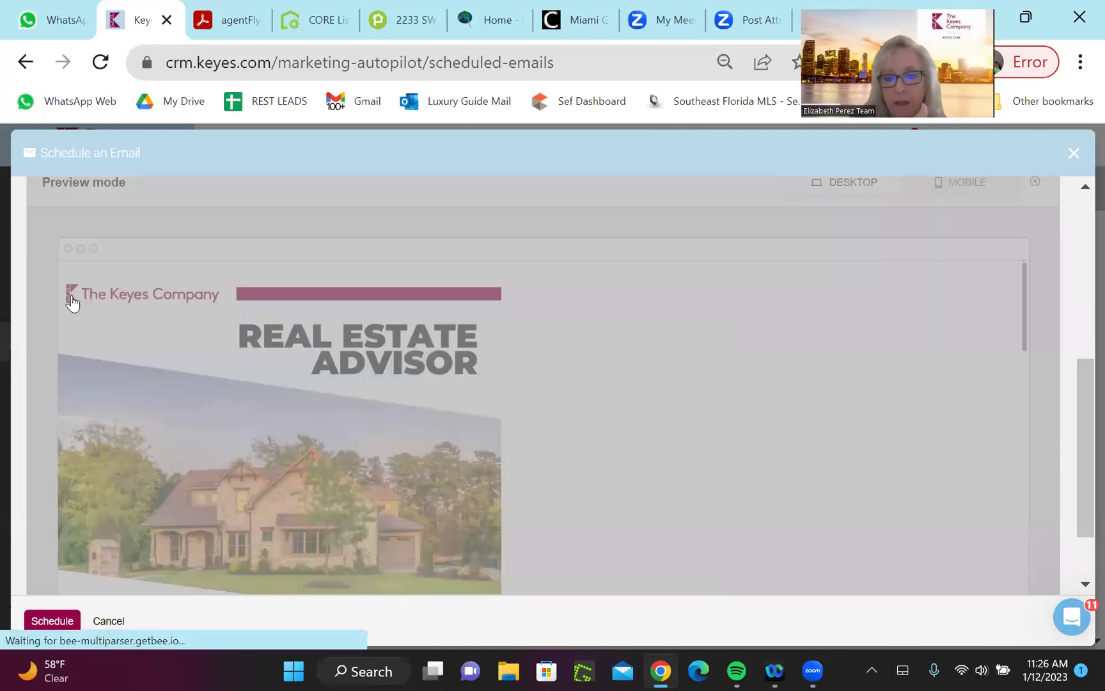
drag(1073, 398, 1060, 264)
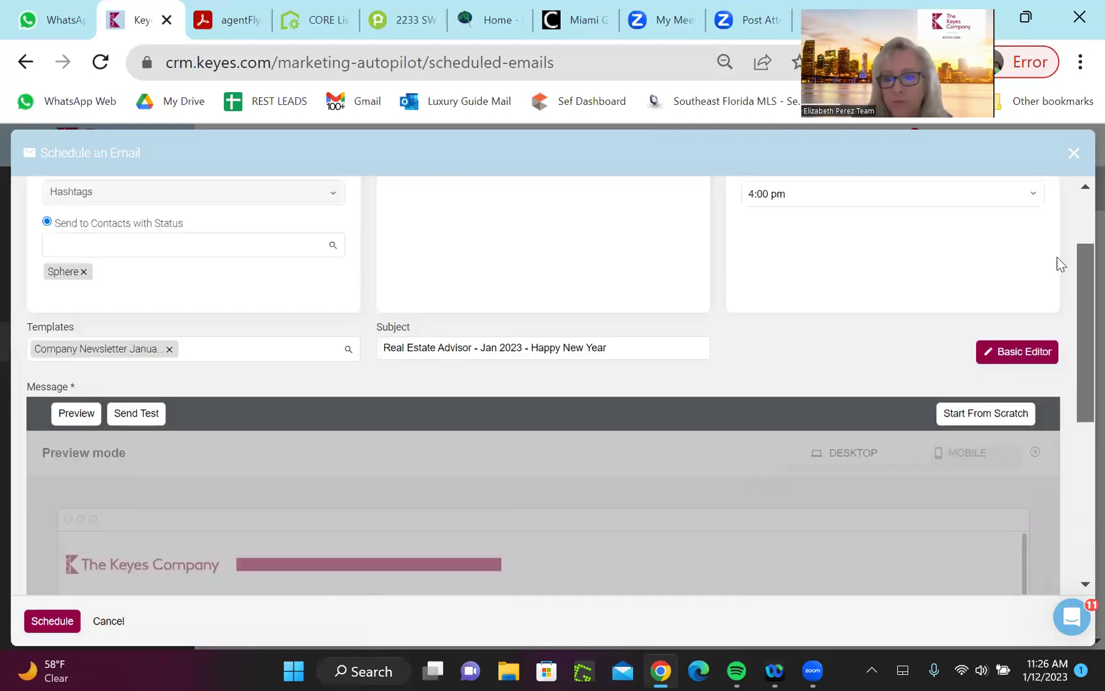
scroll(1060, 264, down, 3)
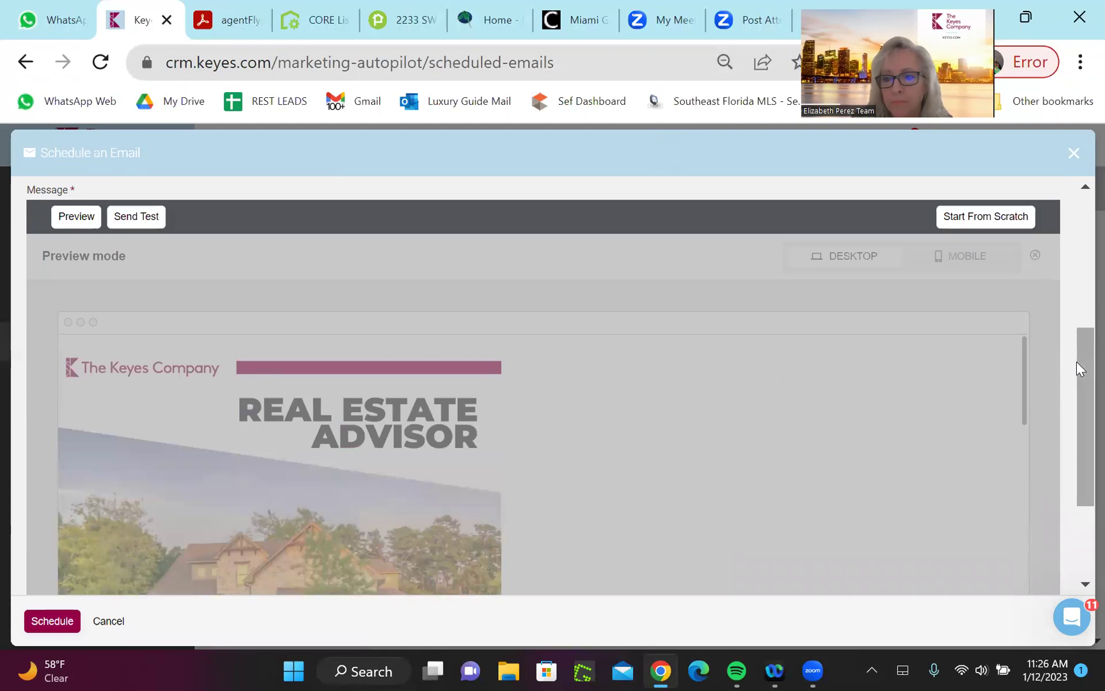
scroll(1068, 292, up, 2)
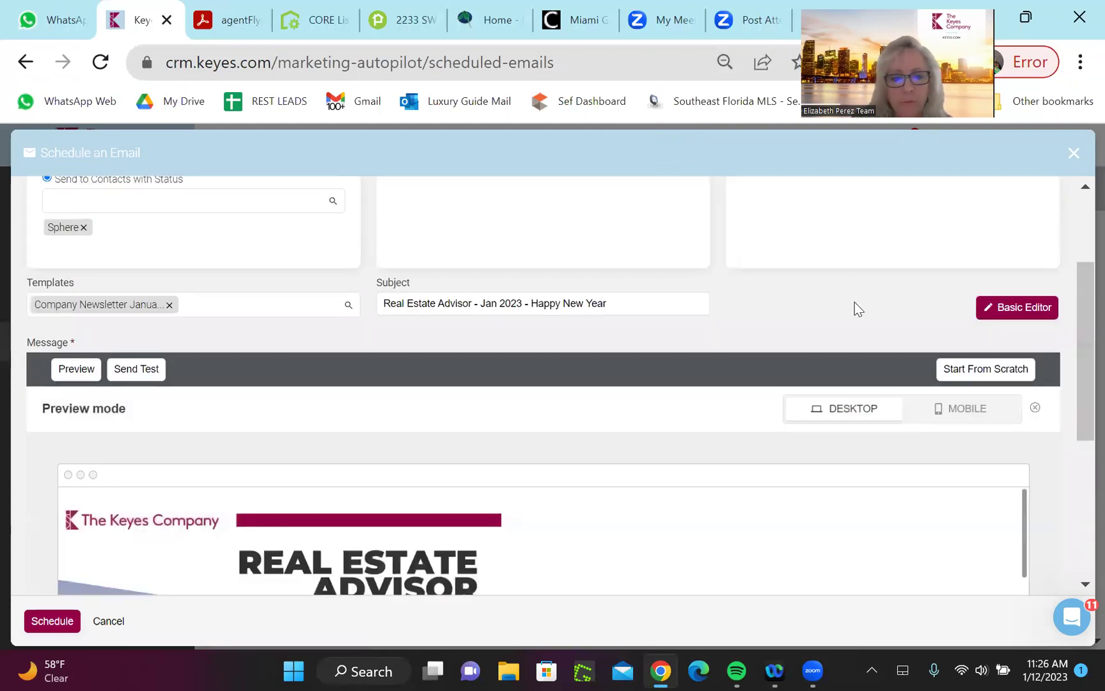
drag(1078, 288, 1078, 441)
scroll(1078, 441, down, 10)
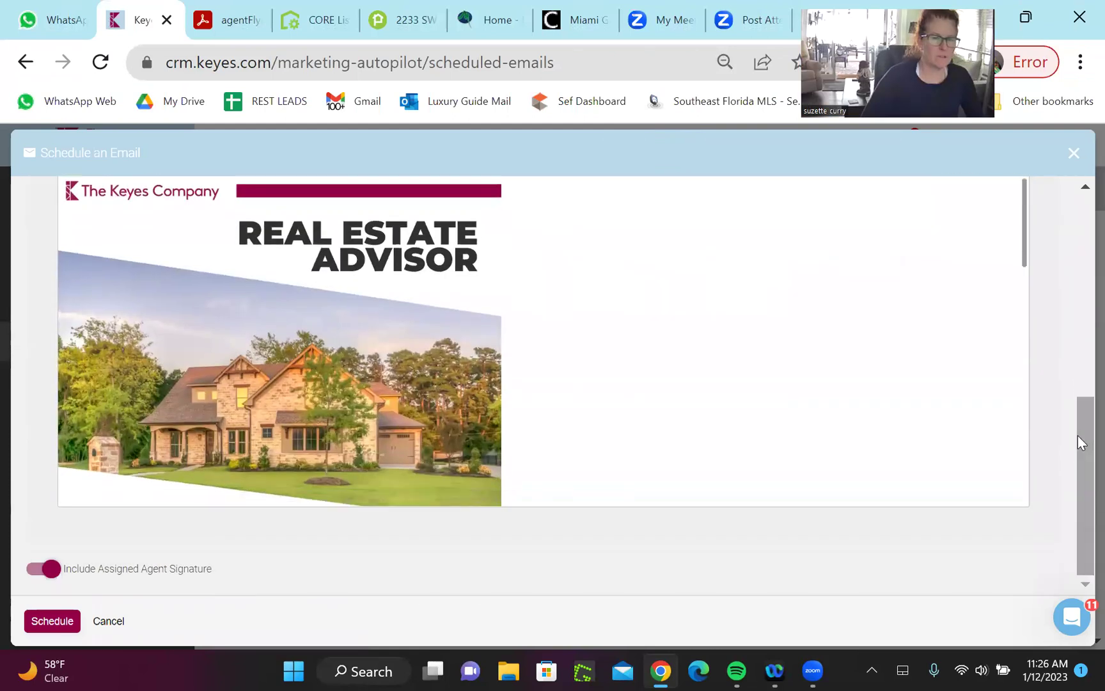
scroll(1078, 442, down, 3)
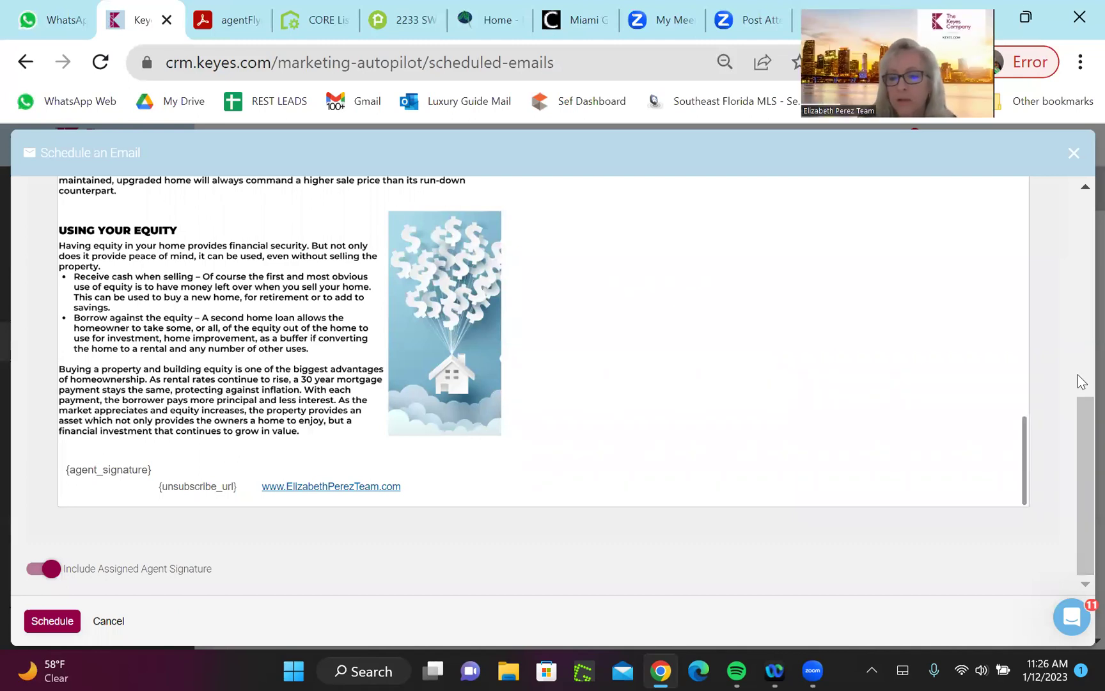
drag(1078, 420, 1078, 207)
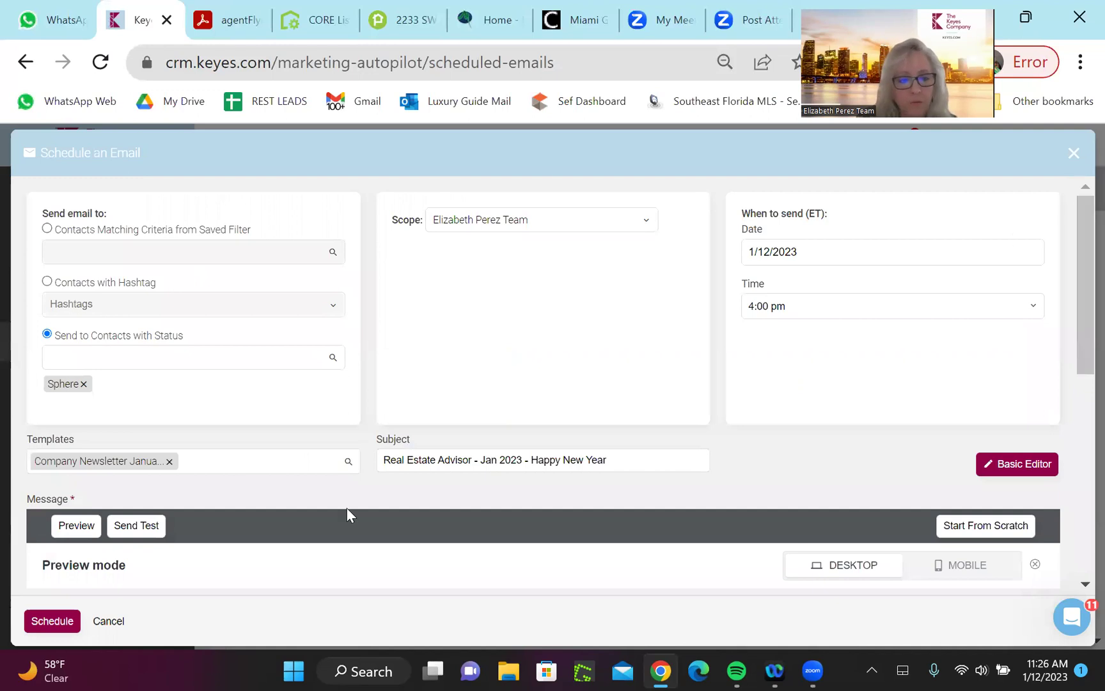
Send a test copy of the newsletter, with its website-link footer
click(136, 526)
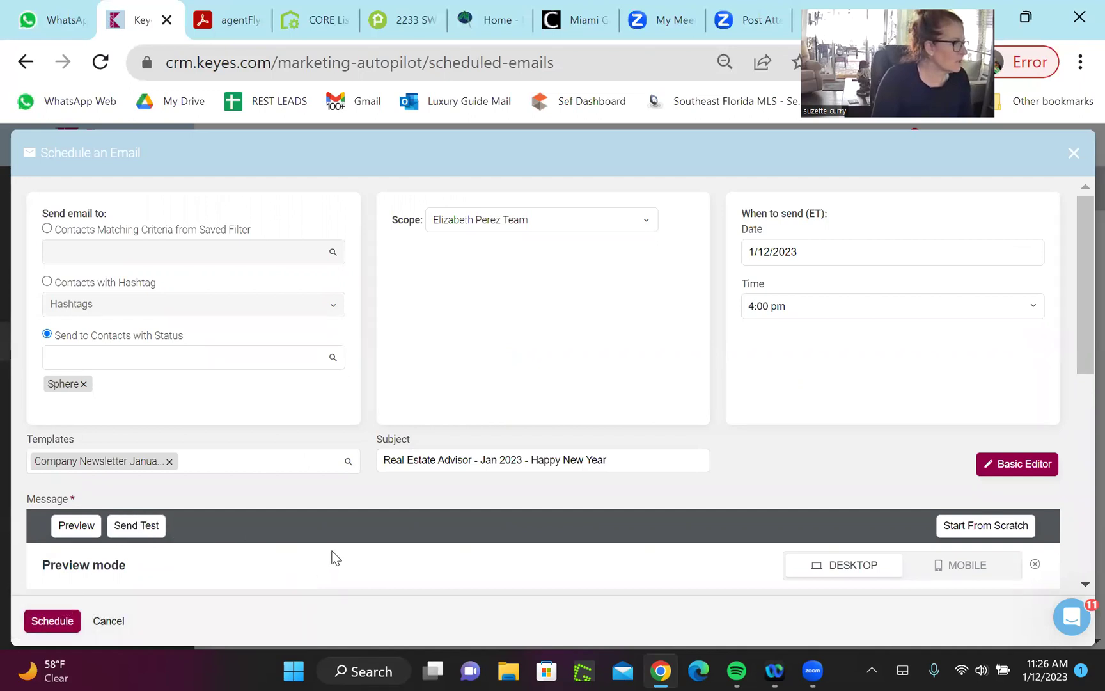
drag(1080, 223, 1080, 452)
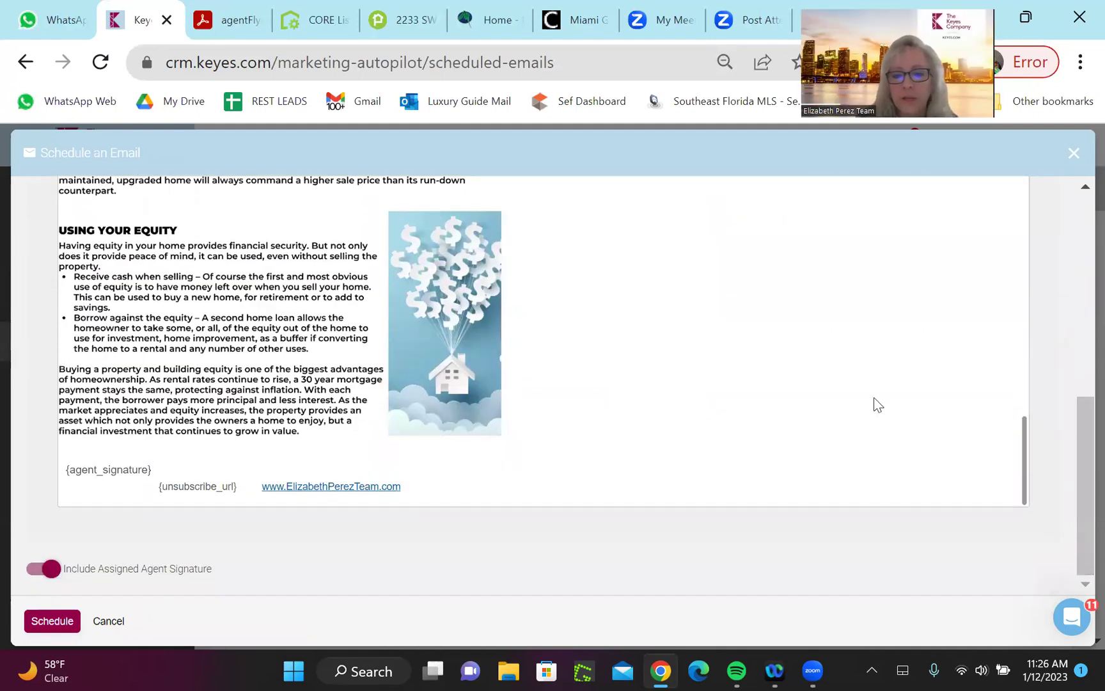
drag(1077, 427, 1075, 186)
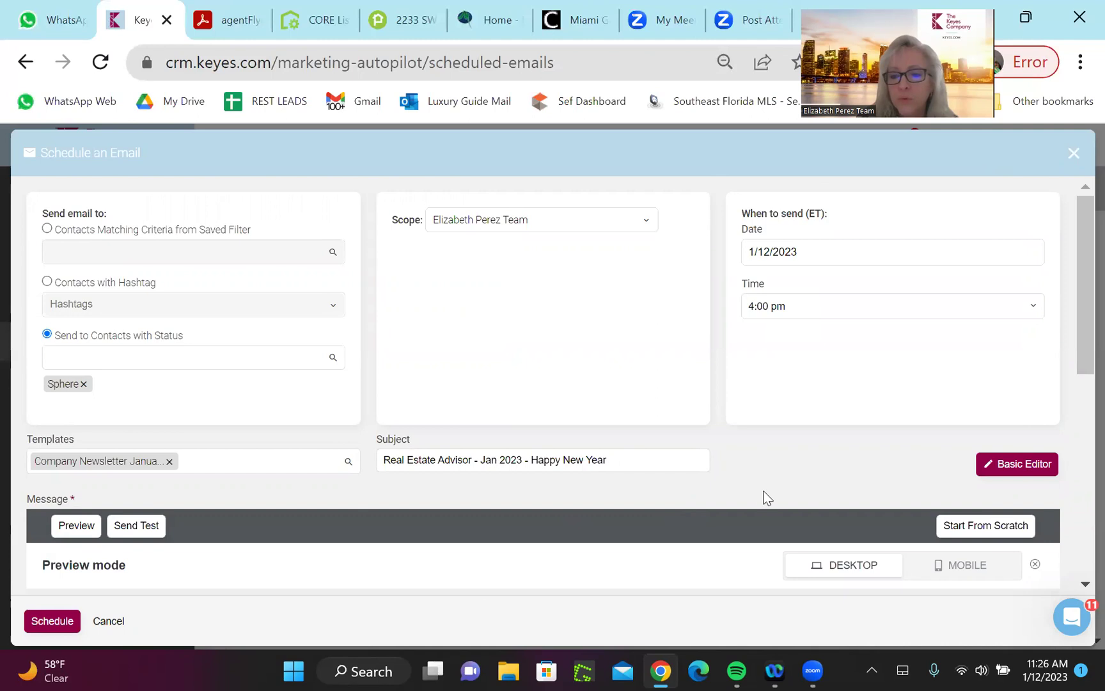
Exit the preview back to the newsletter editor and scroll through the email body
click(1036, 567)
drag(1079, 292, 1079, 525)
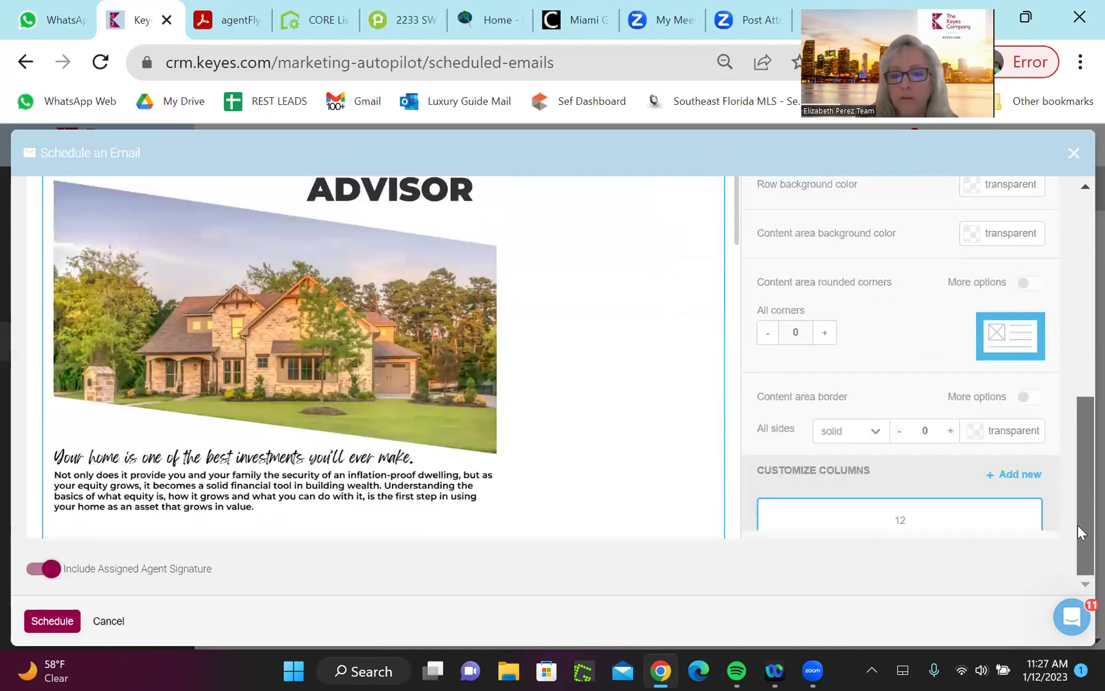
scroll(737, 246, down, 3)
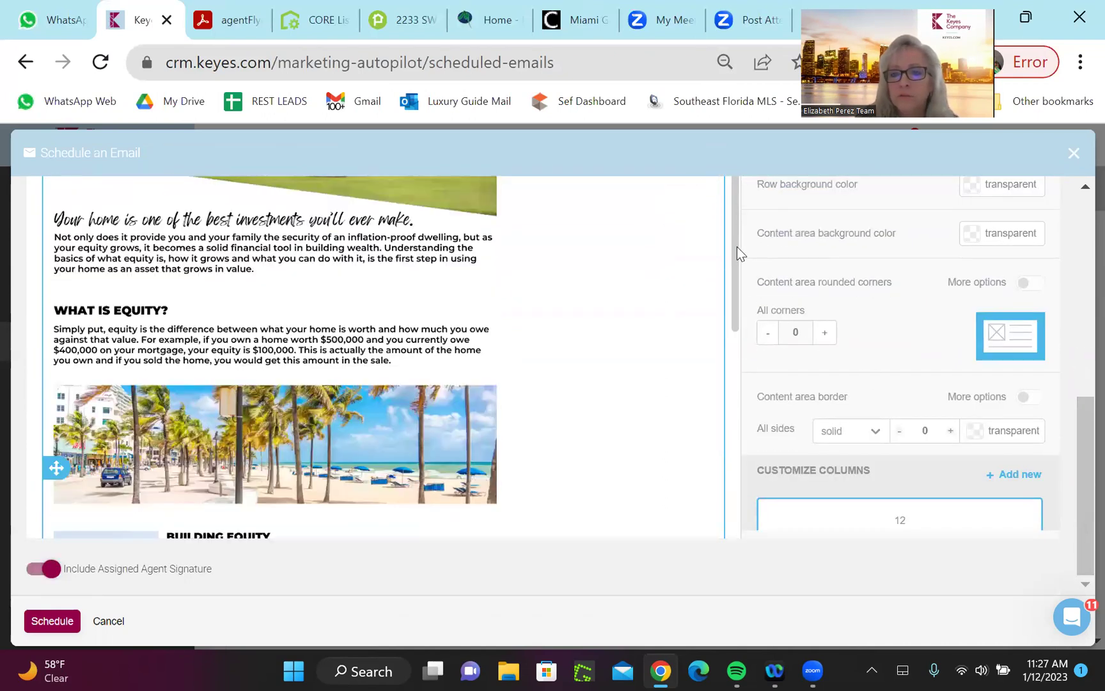
drag(737, 246, 745, 486)
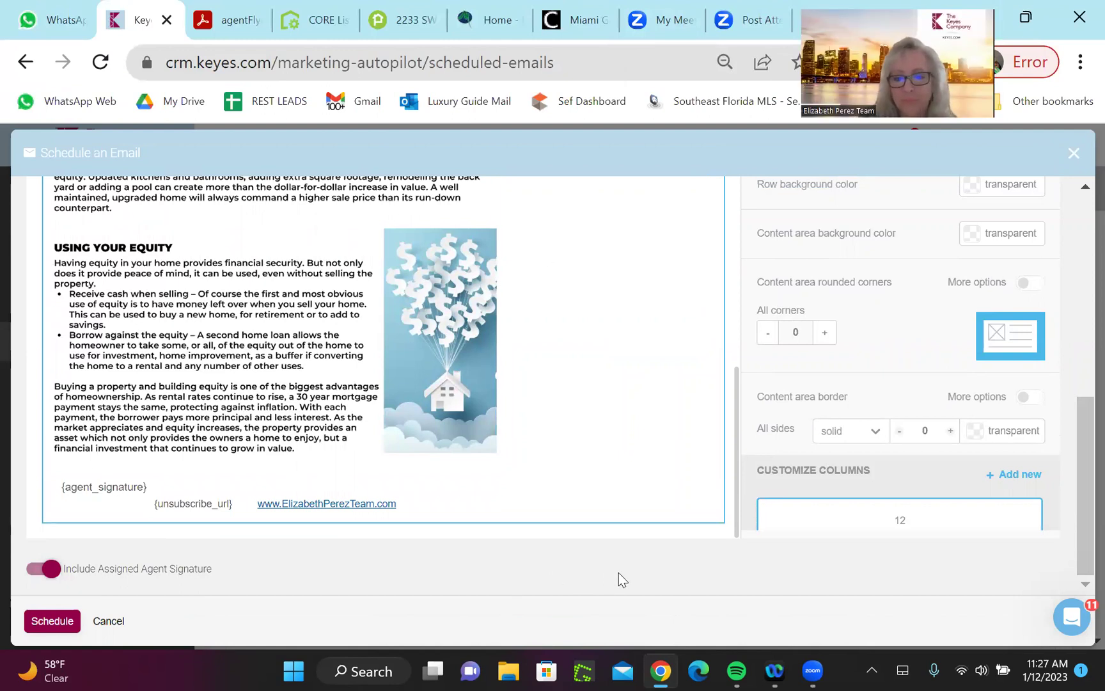
drag(1078, 498, 1056, 247)
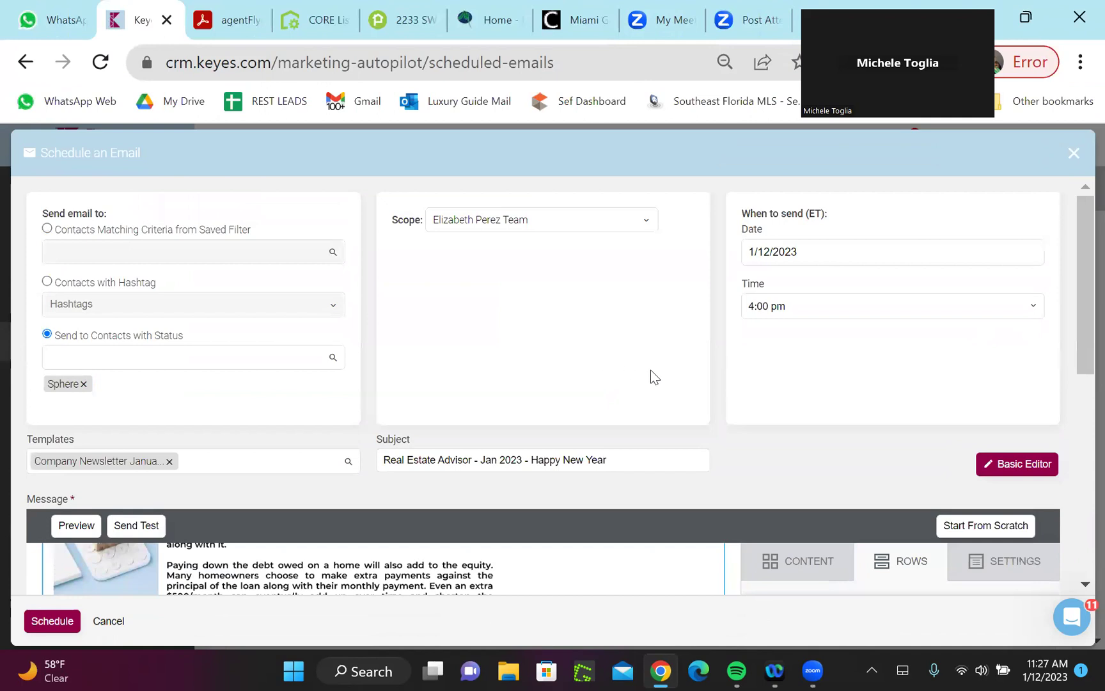
mouse_move(1078, 289)
mouse_down()
mouse_move(1078, 332)
mouse_move(1077, 281)
mouse_up()
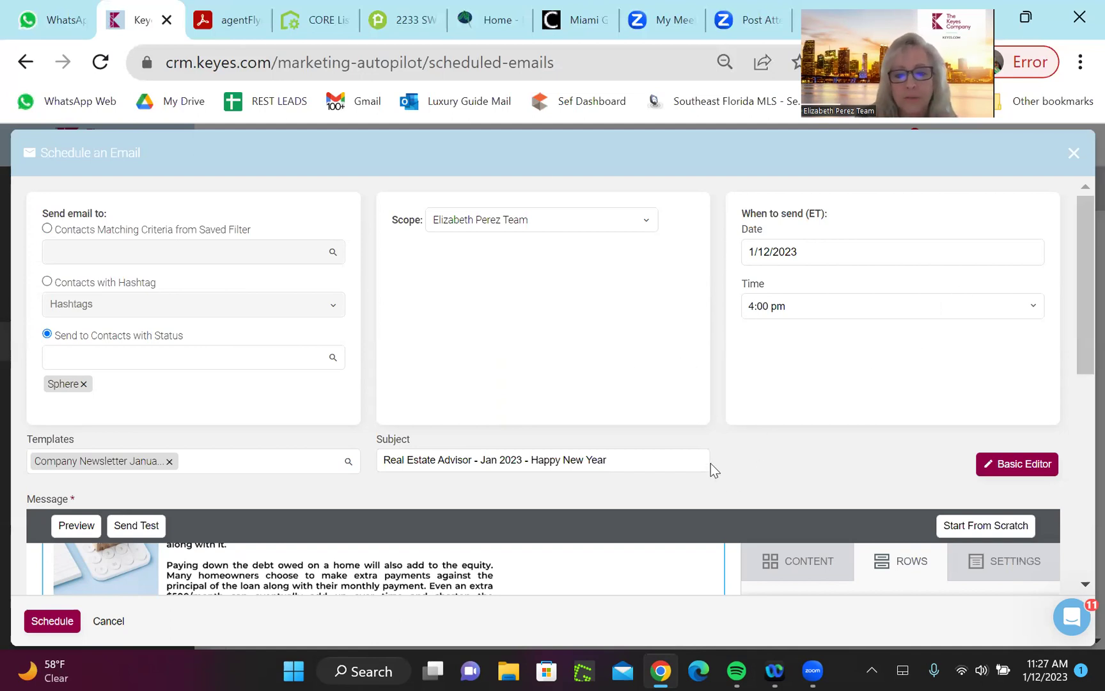
Scroll the Rows properties panel down to recheck the website link footer
scroll(710, 463, down, 1)
scroll(711, 463, down, 1)
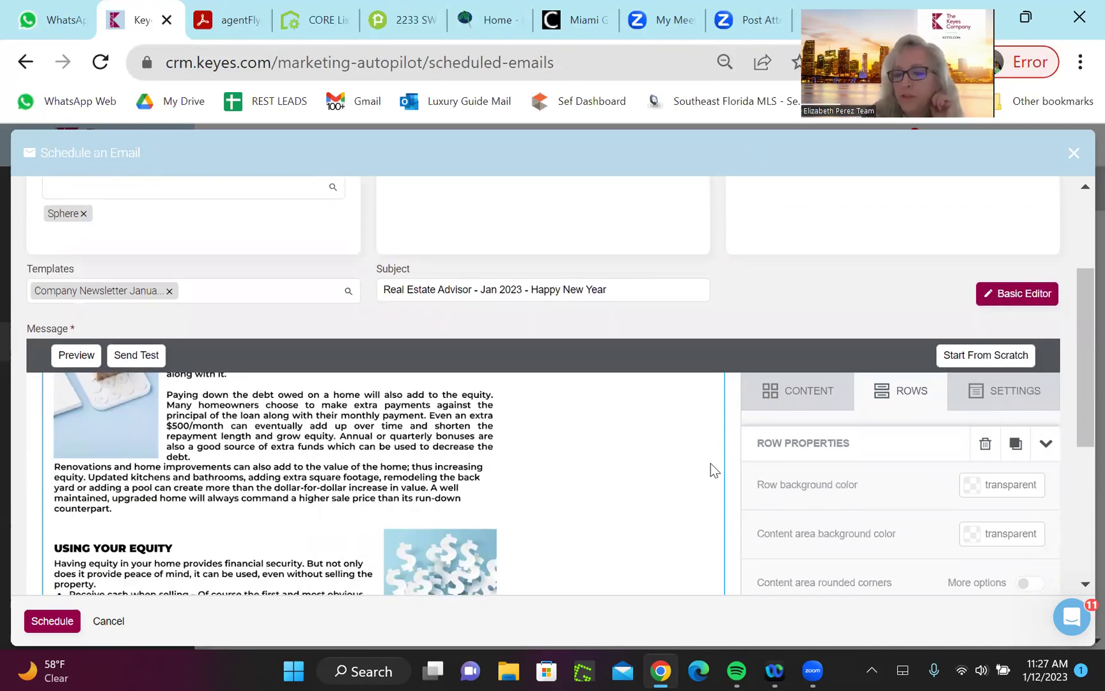
scroll(711, 464, down, 2)
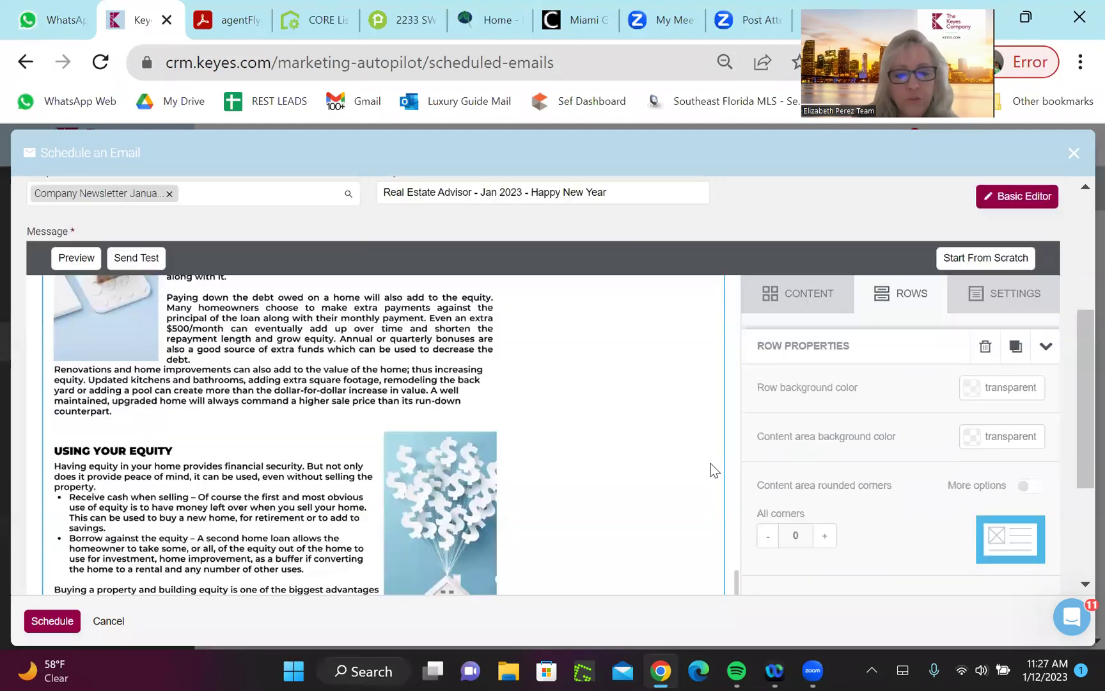
scroll(711, 463, down, 2)
scroll(710, 464, up, 3)
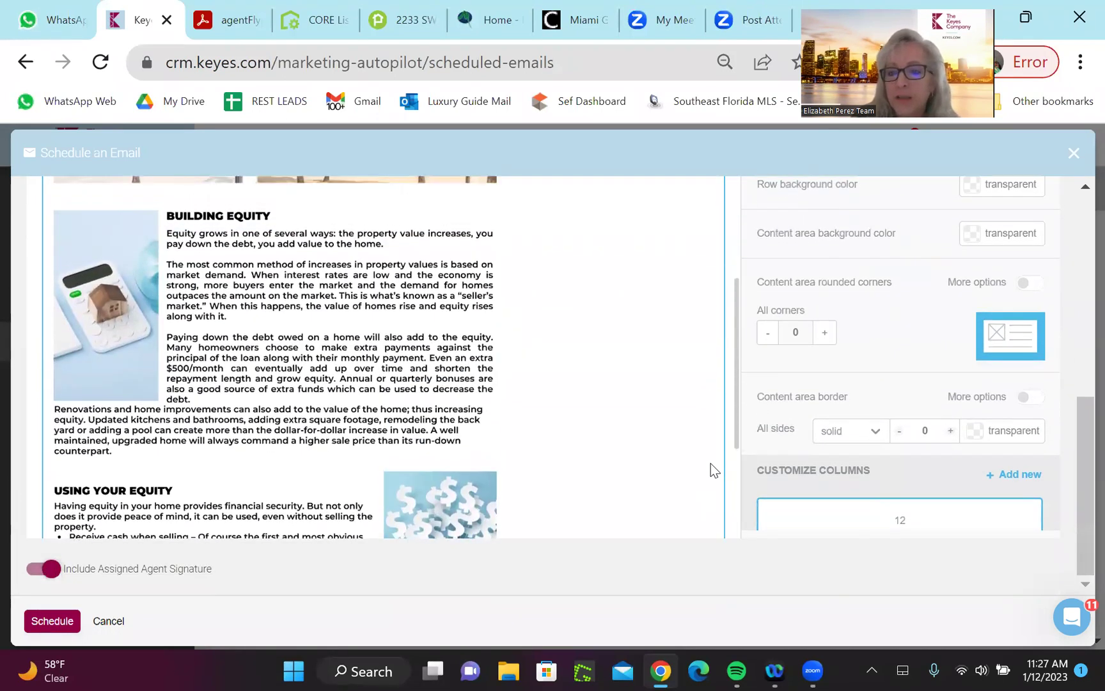
scroll(711, 463, up, 10)
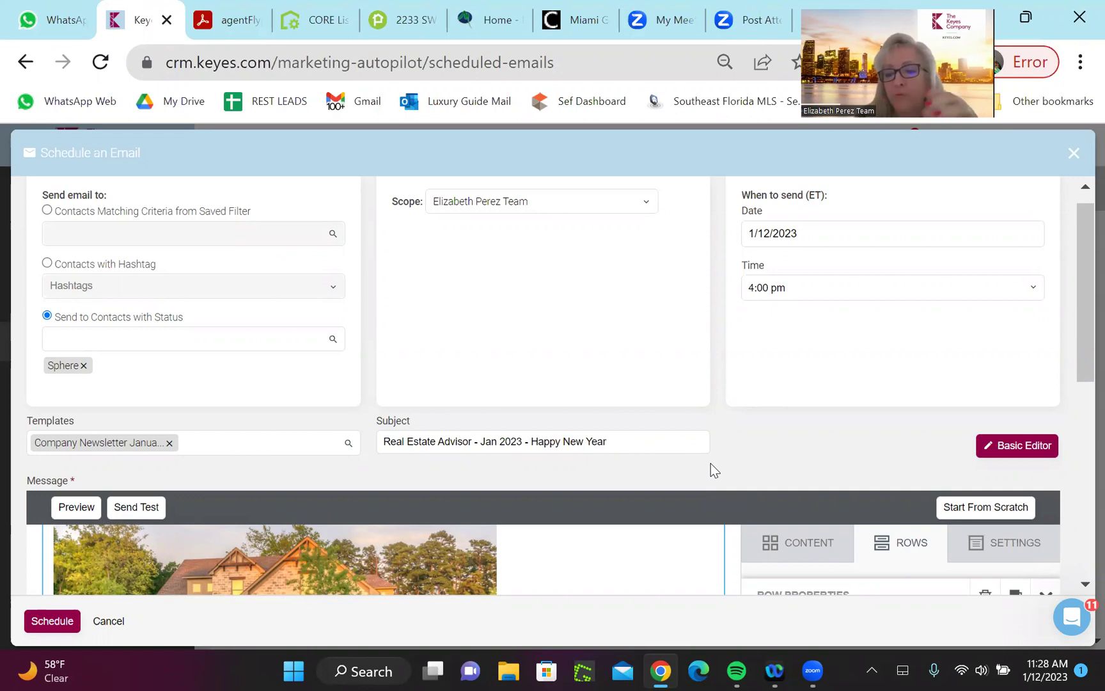
scroll(711, 463, down, 3)
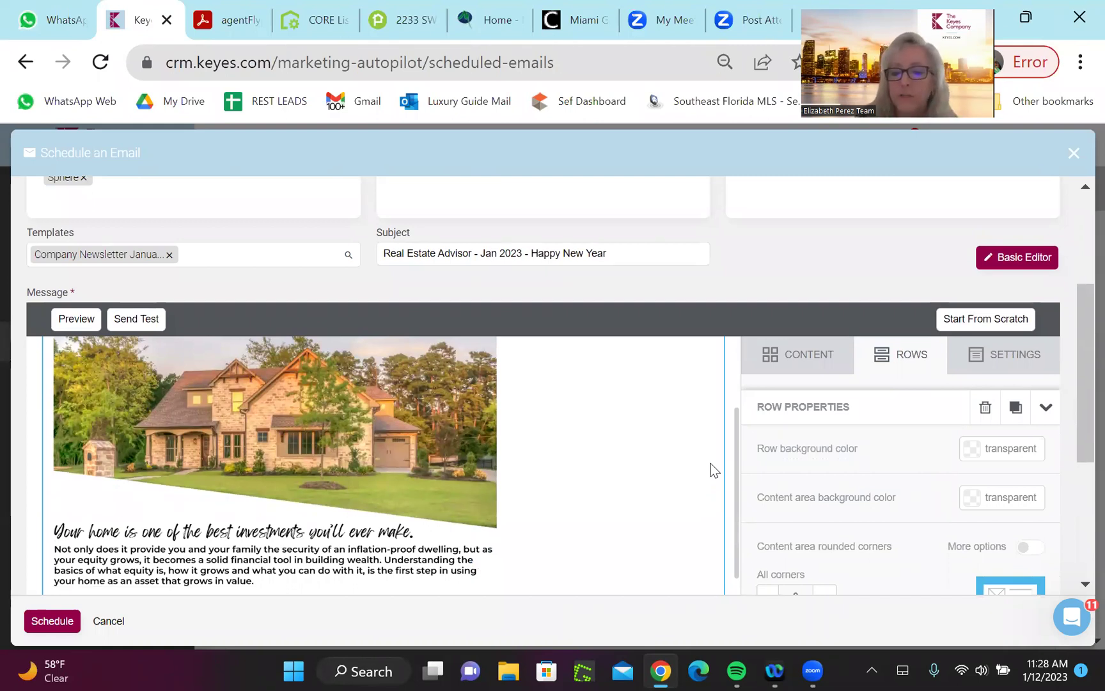
scroll(710, 463, down, 5)
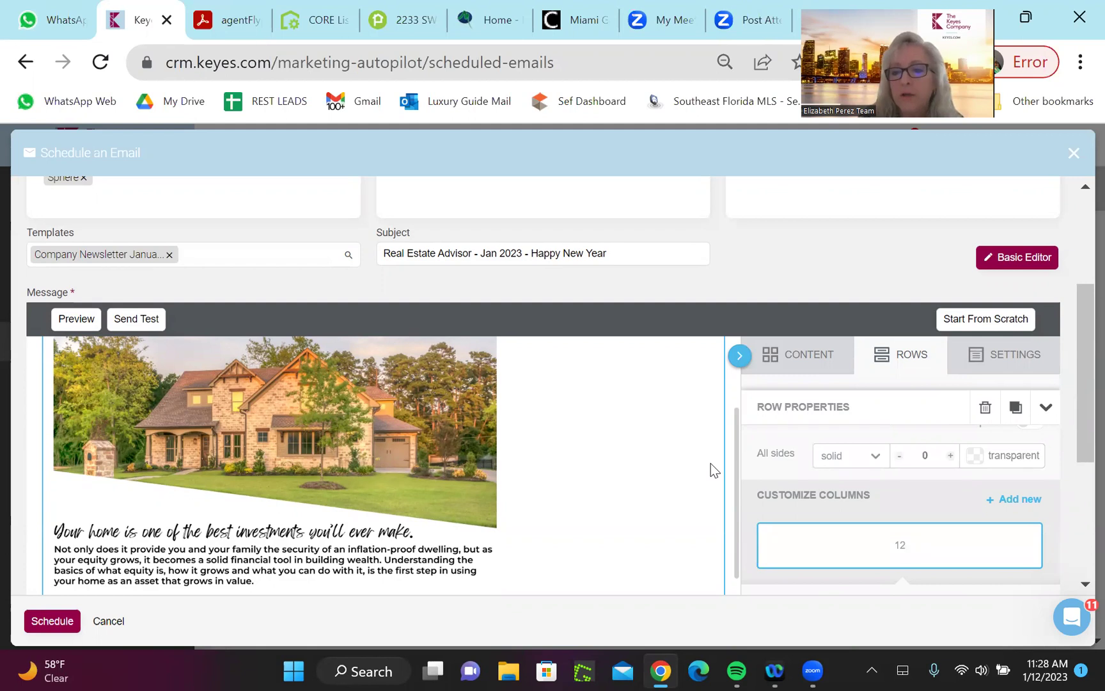
scroll(711, 464, up, 3)
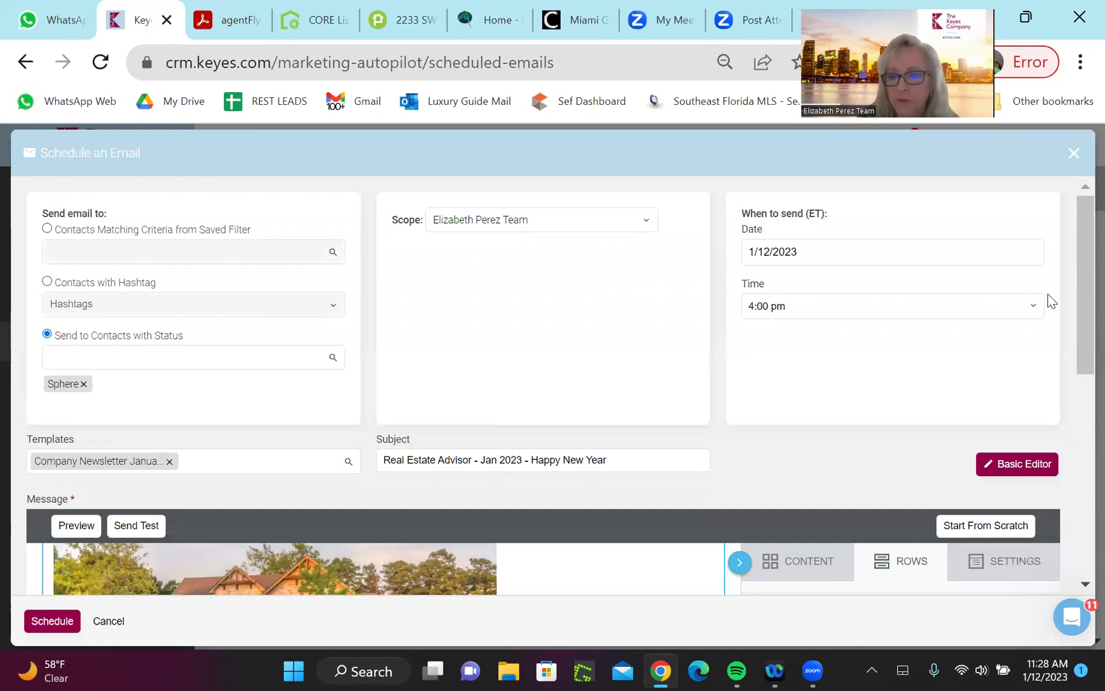
Close the scheduling window without saving, confirming Yes, to show the Schedule Mass Email list
click(1071, 154)
click(1071, 151)
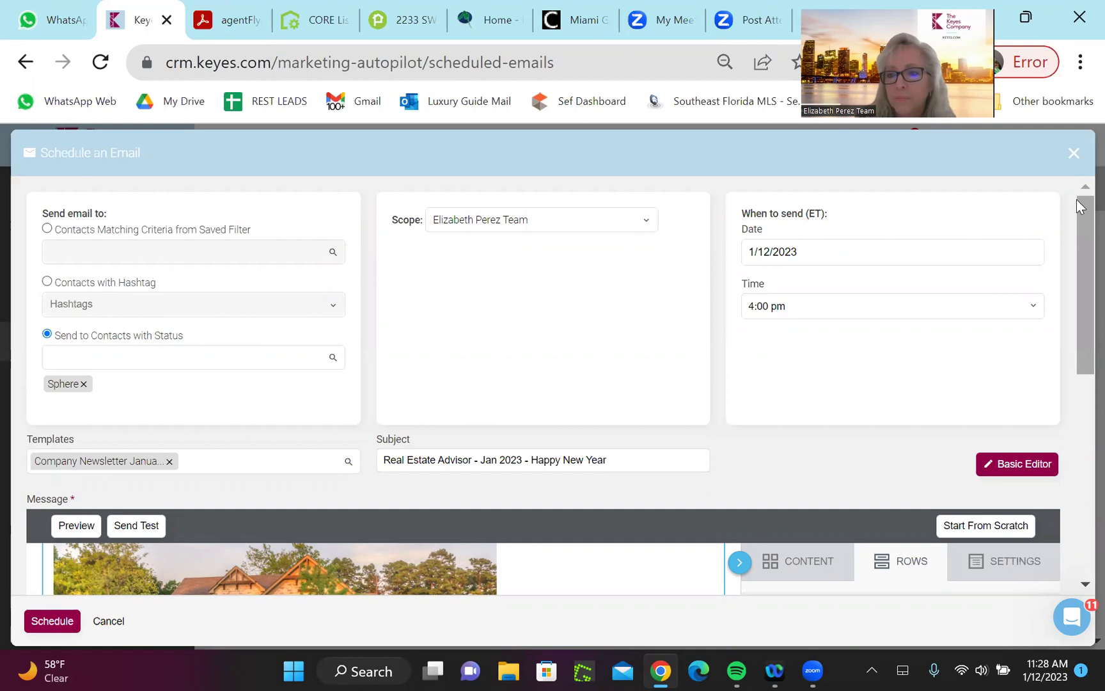
click(1072, 153)
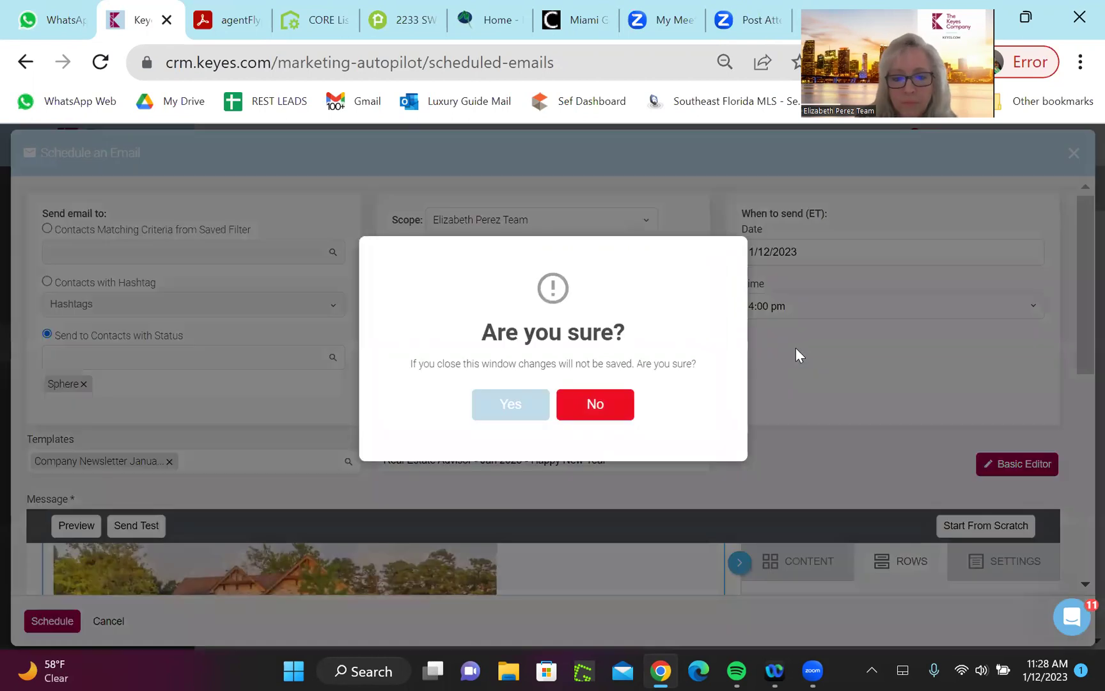
click(514, 405)
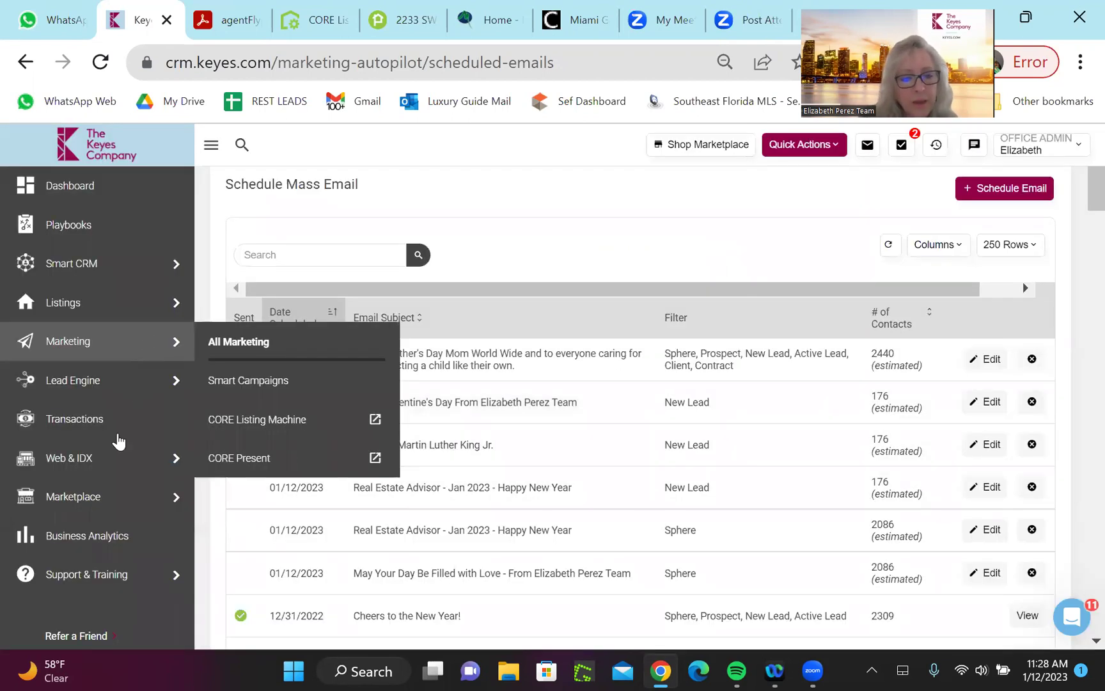
mouse_move(91, 587)
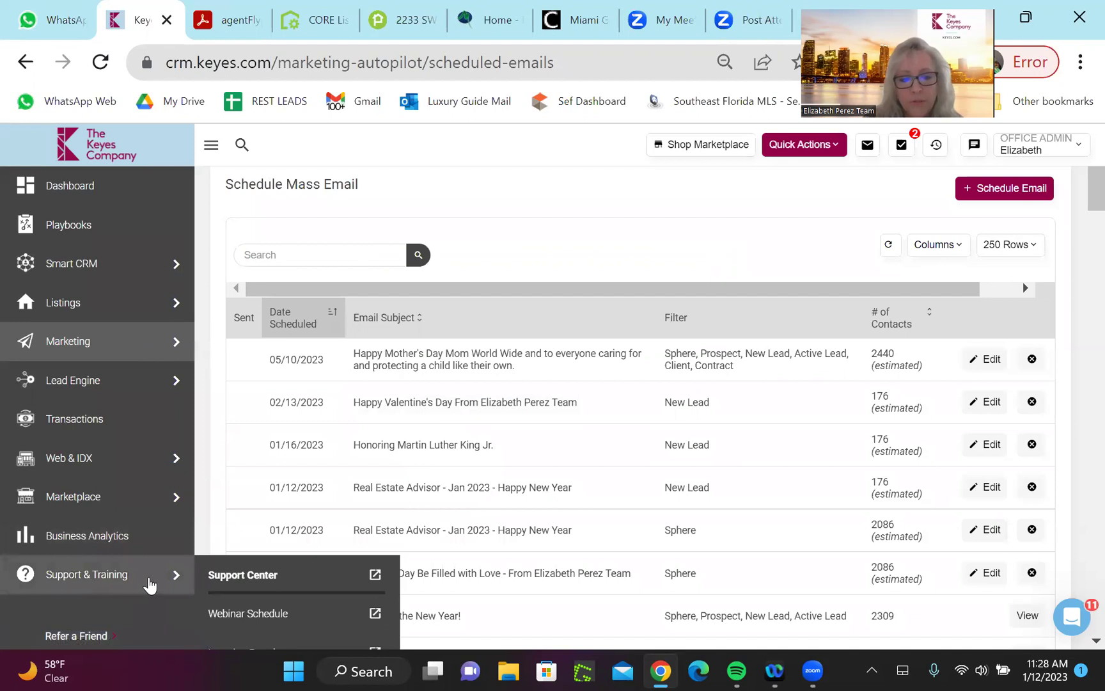
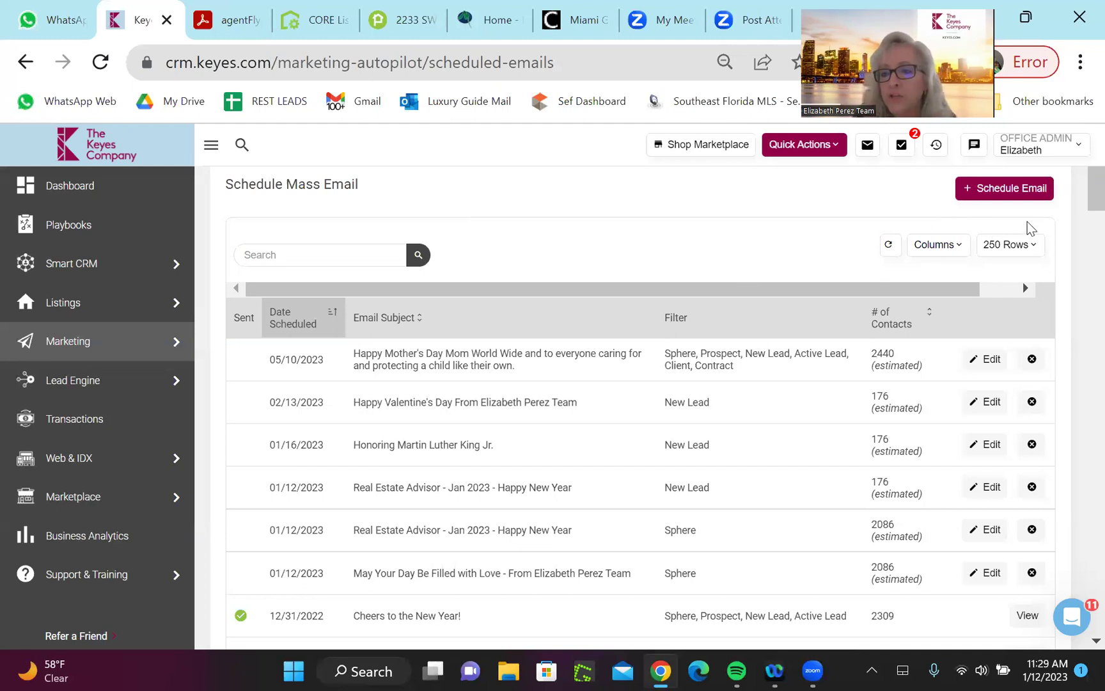
Show the Marketing submenu: All Marketing, Smart Campaigns, CORE Listing Machine, CORE Present
mouse_move(83, 352)
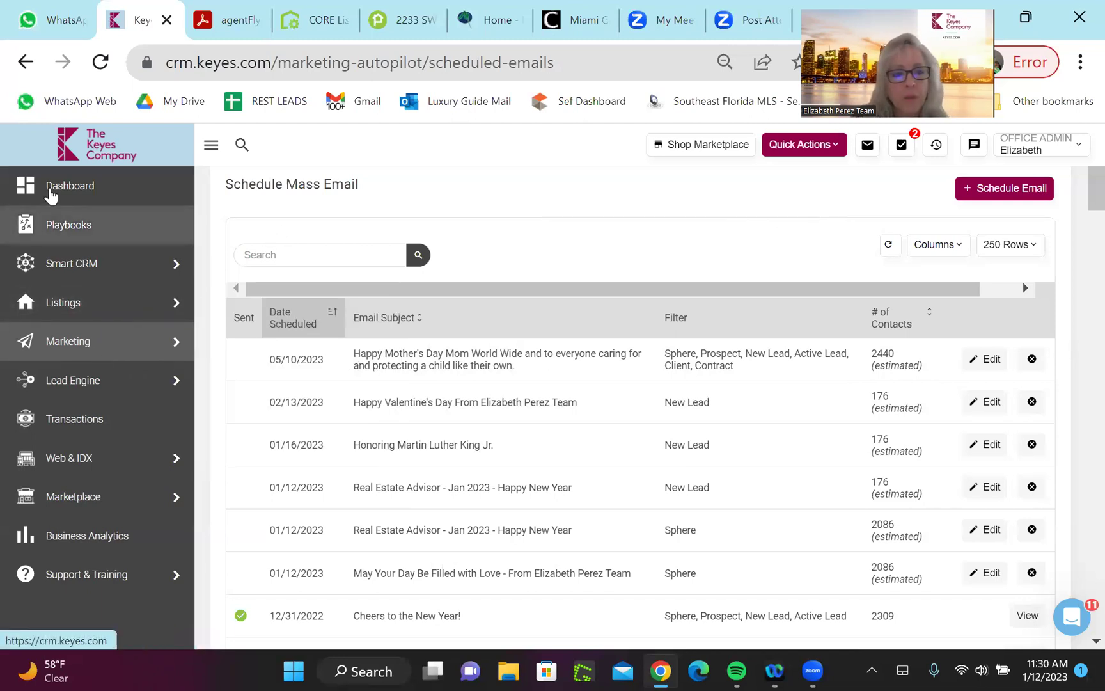
Open All Marketing and browse its Marketing Tools & Features cards
mouse_move(119, 345)
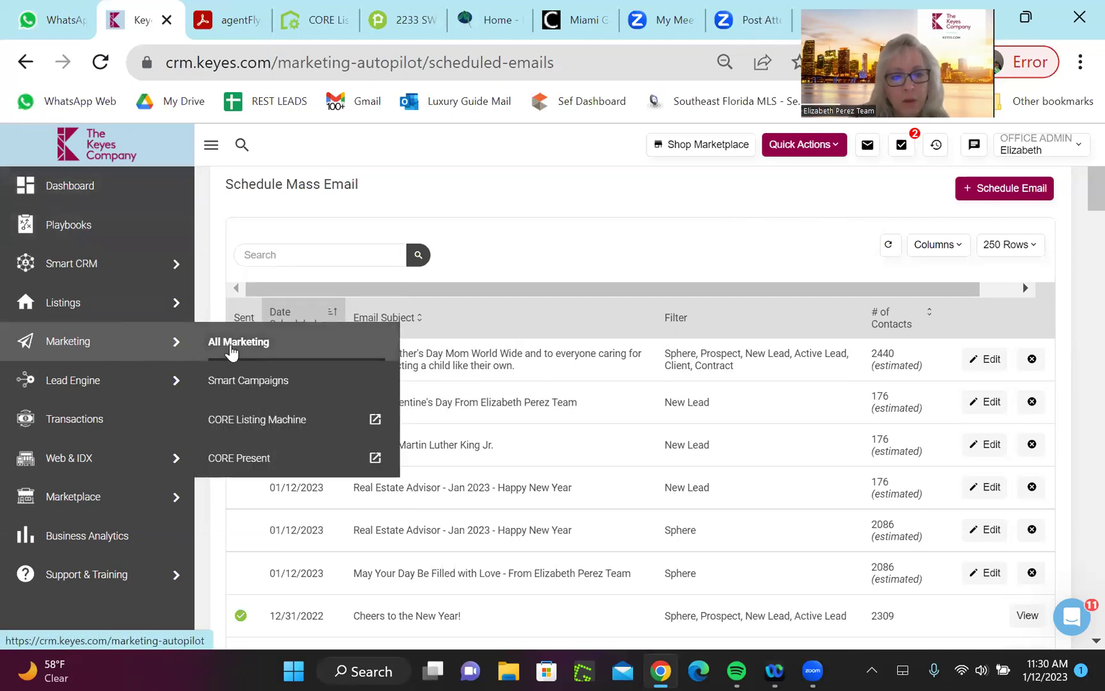
click(230, 348)
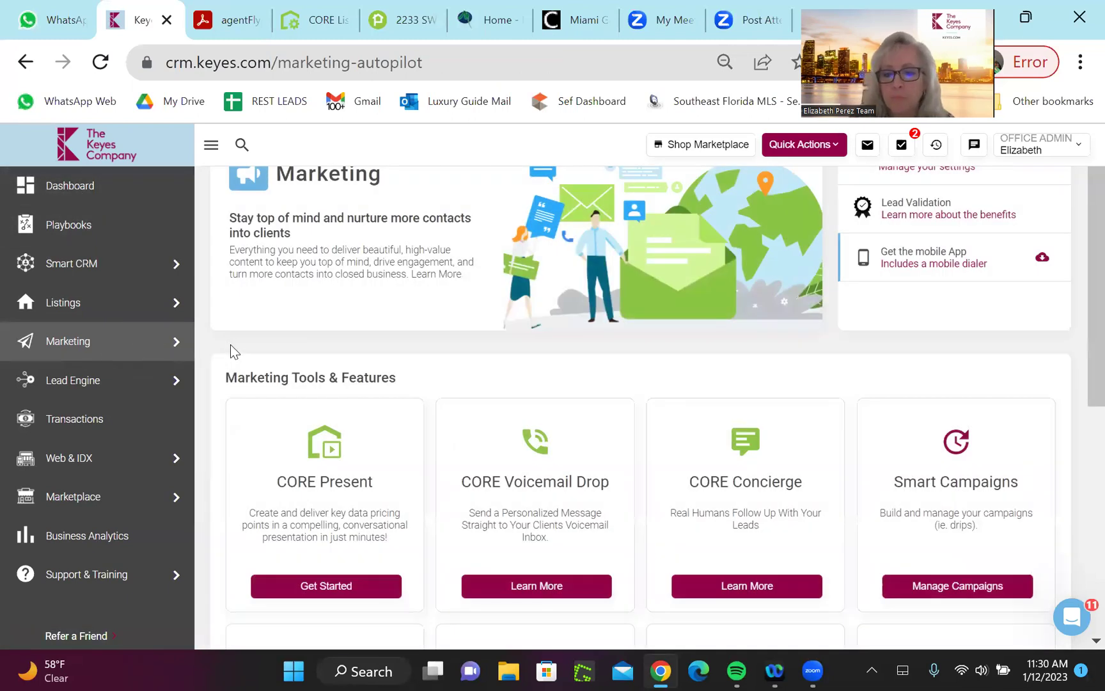
scroll(231, 344, down, 3)
scroll(231, 345, down, 2)
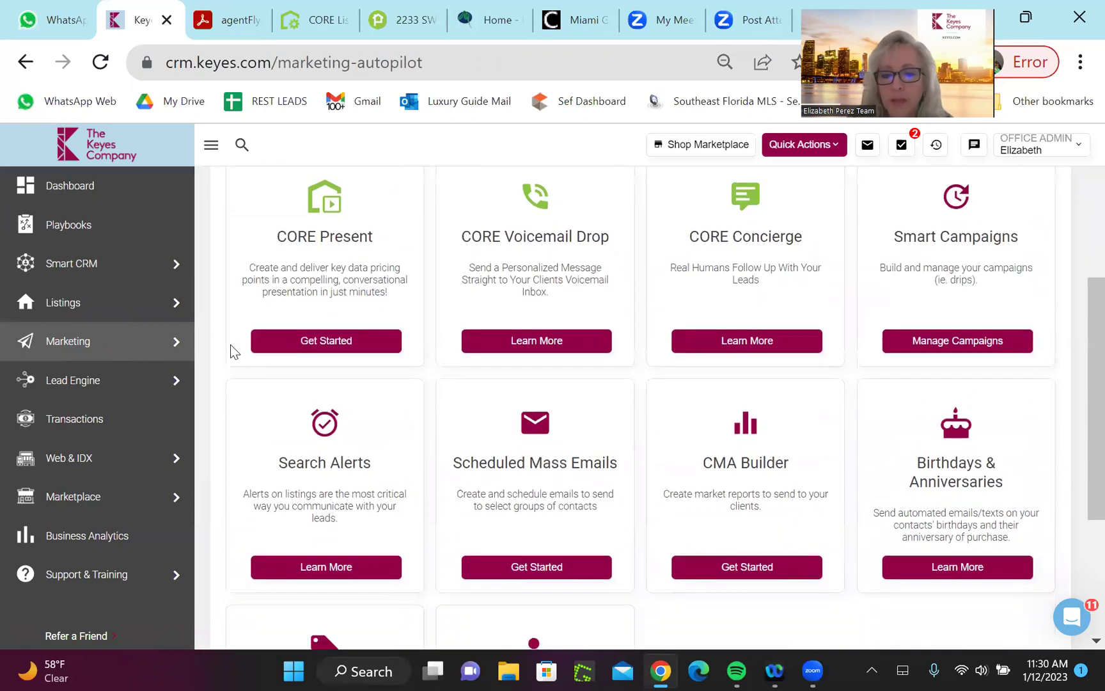
scroll(230, 344, up, 3)
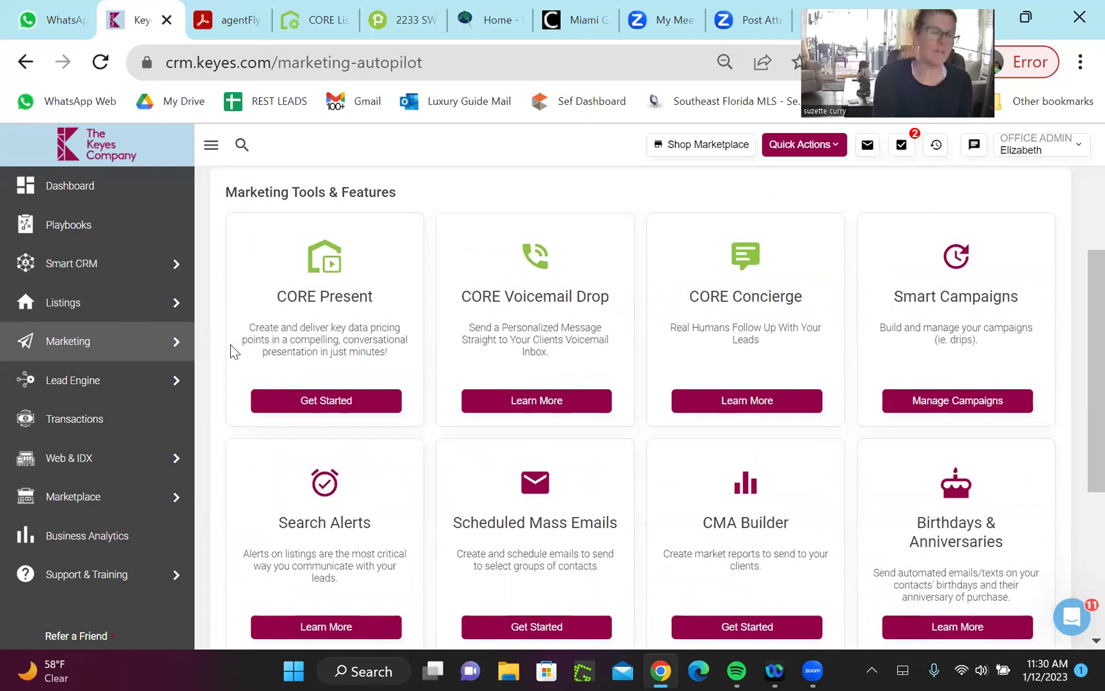
scroll(231, 344, down, 2)
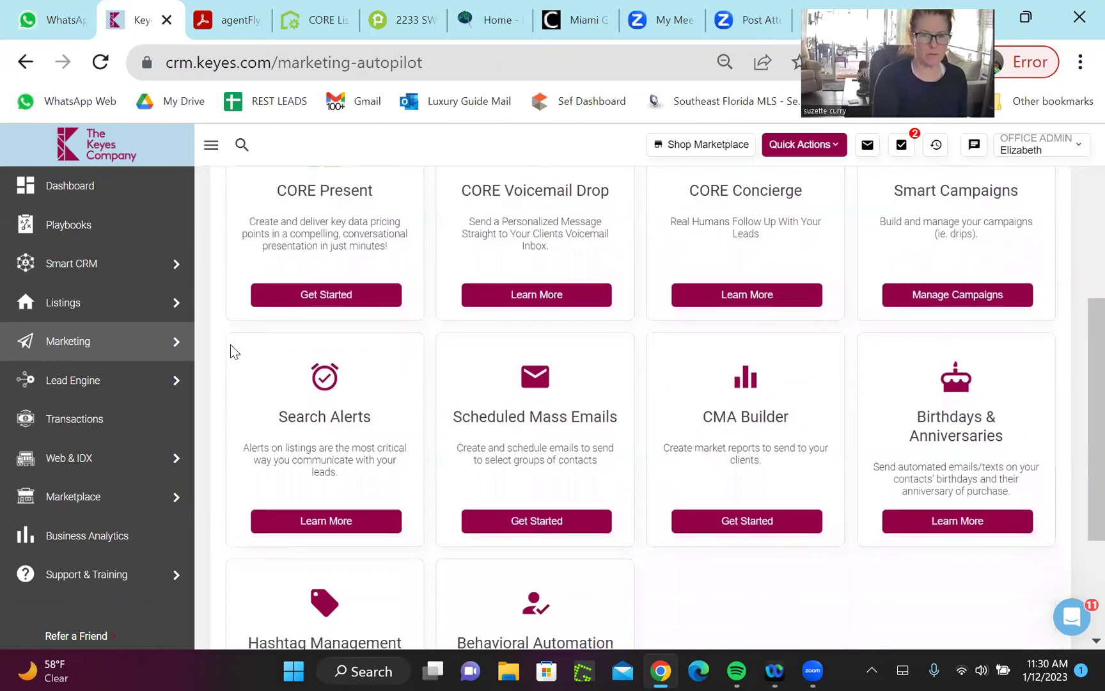
scroll(231, 345, down, 1)
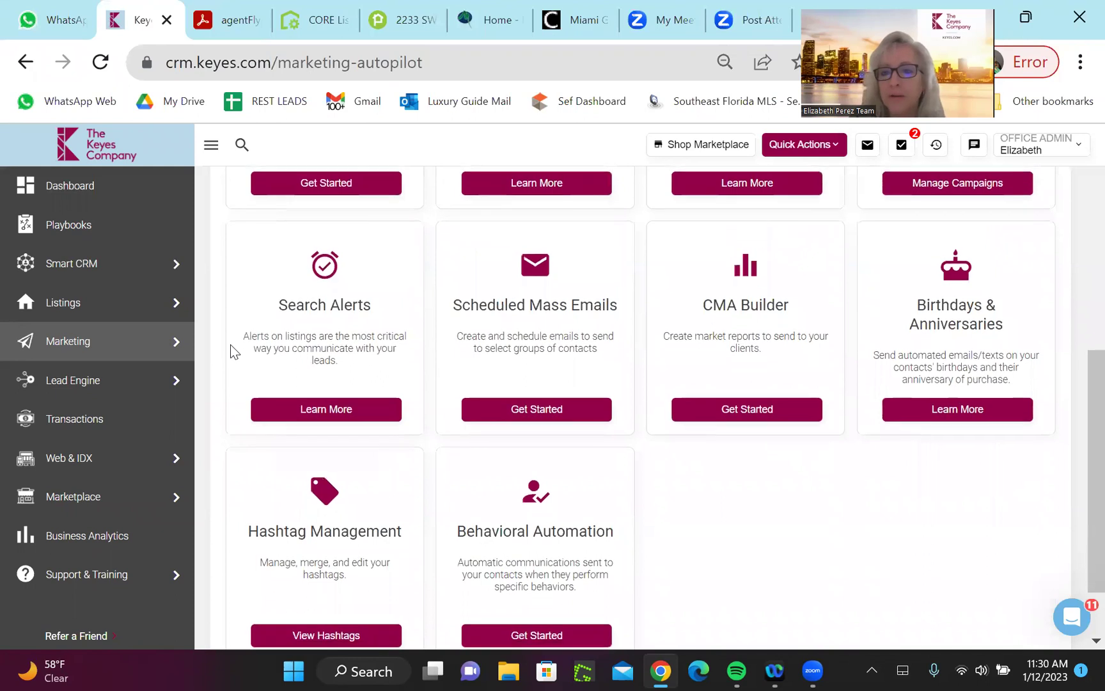
scroll(230, 344, up, 3)
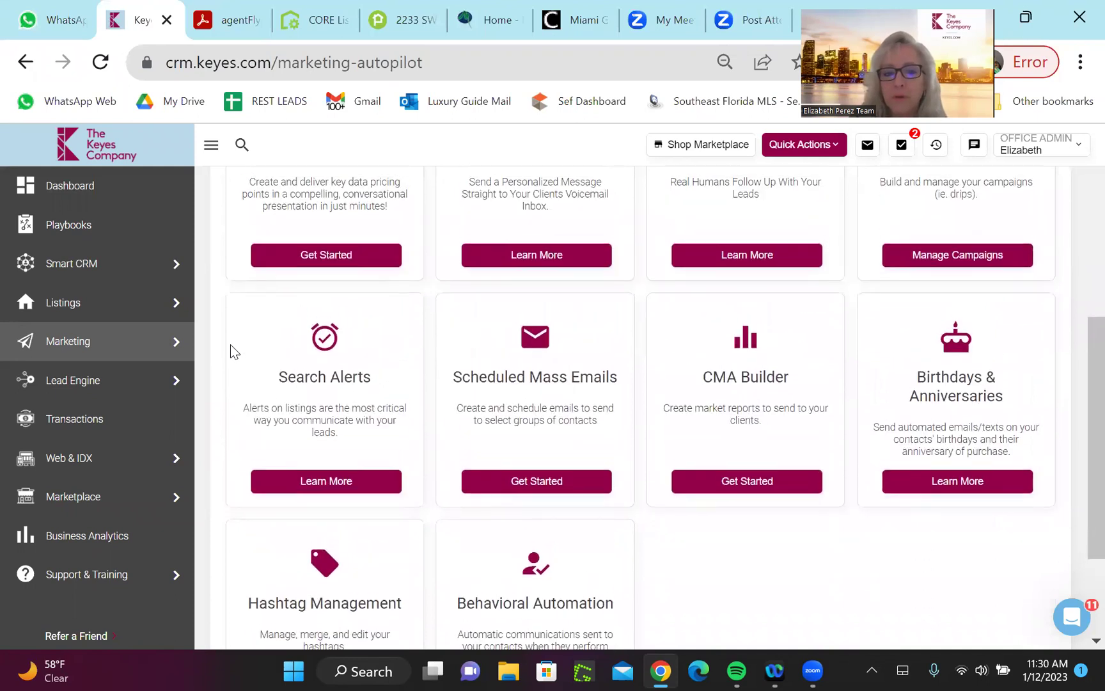
scroll(231, 344, up, 1)
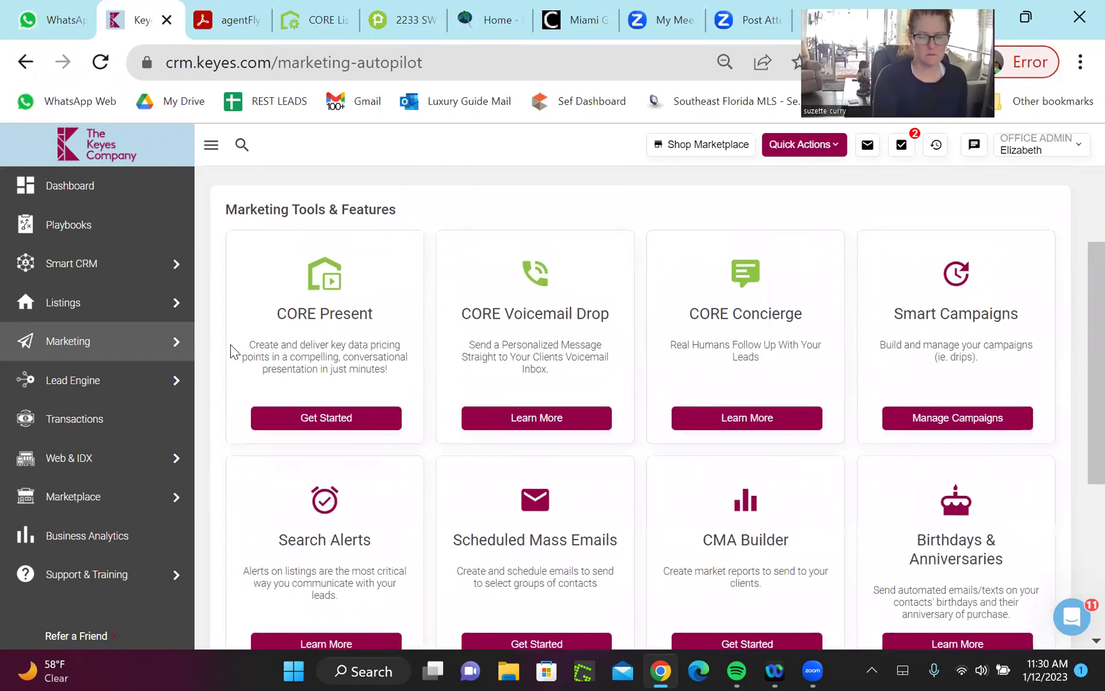
mouse_move(66, 383)
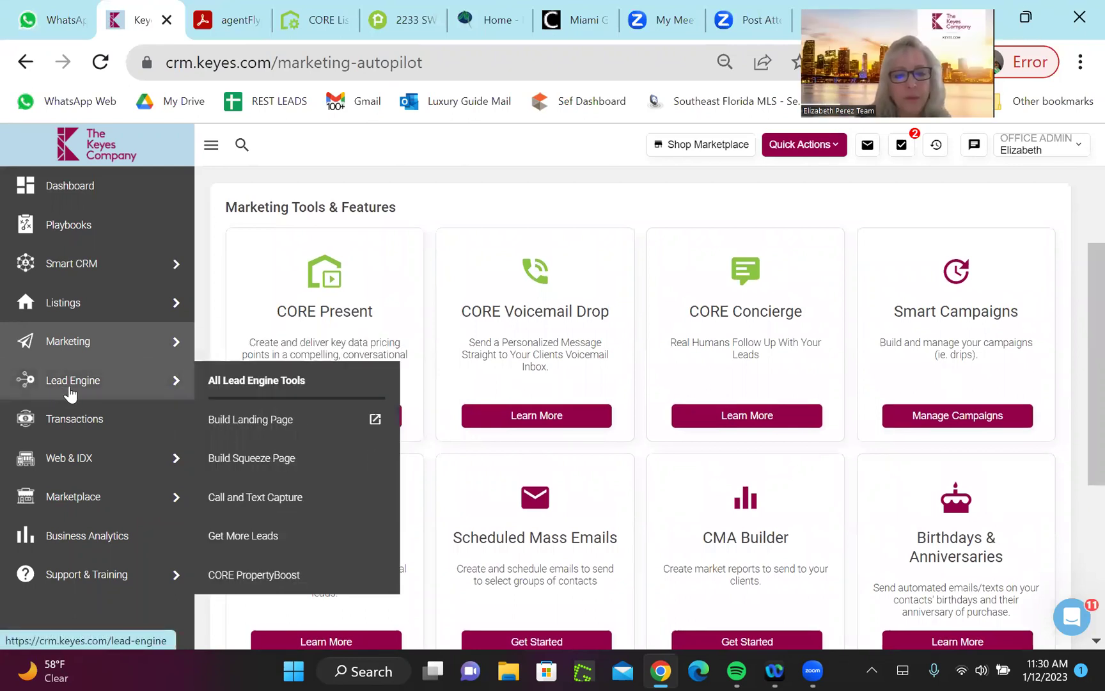
Go to All Lead Engine Tools and start a Bulk Import of leads
click(231, 385)
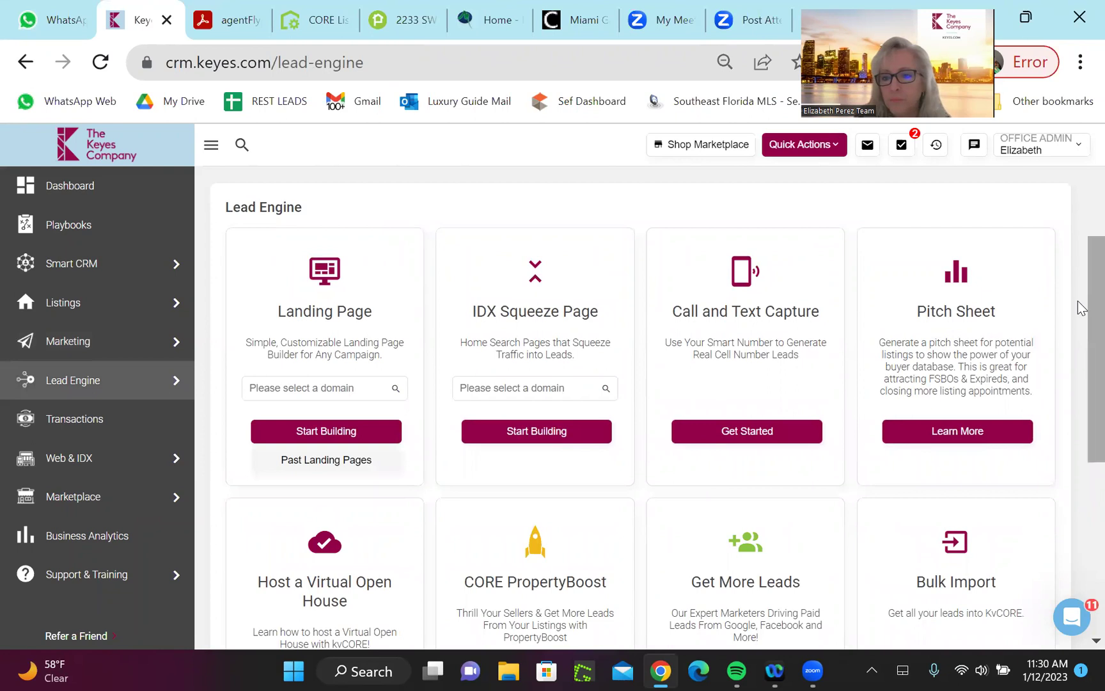
scroll(1081, 364, down, 1)
scroll(1081, 364, down, 1)
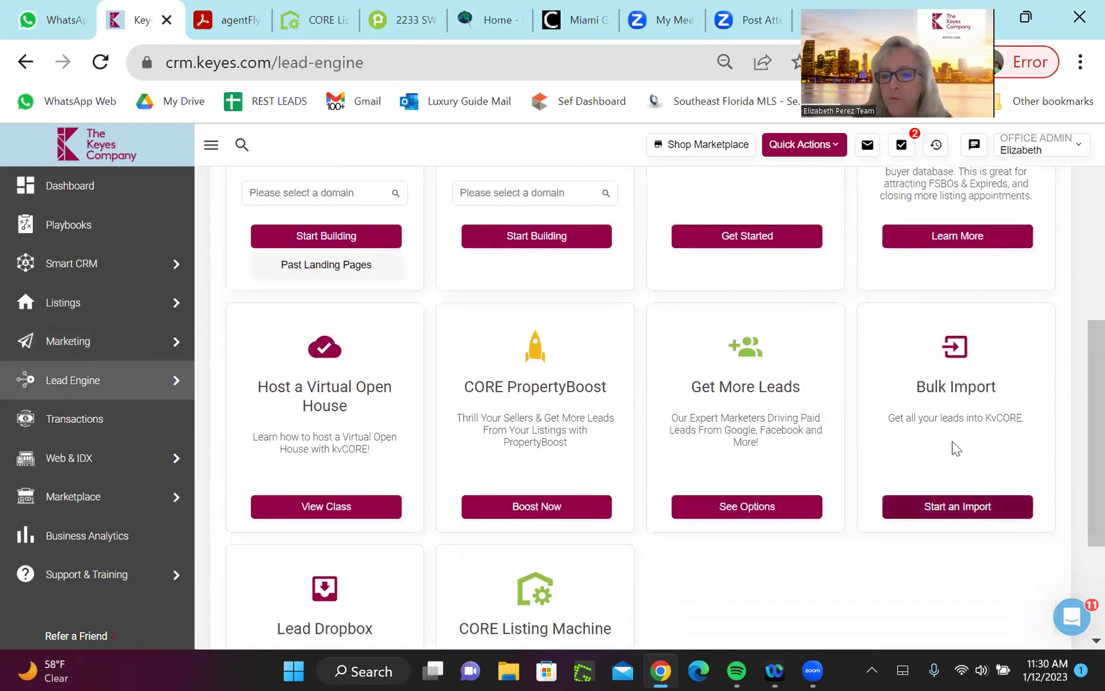
mouse_move(55, 383)
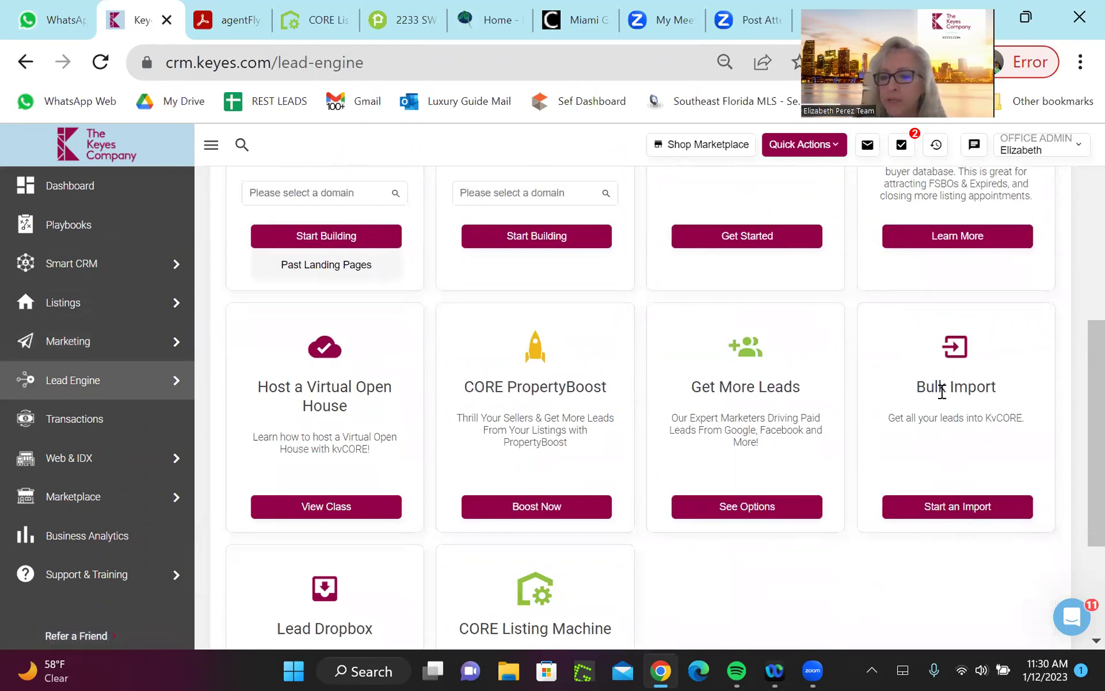
click(970, 516)
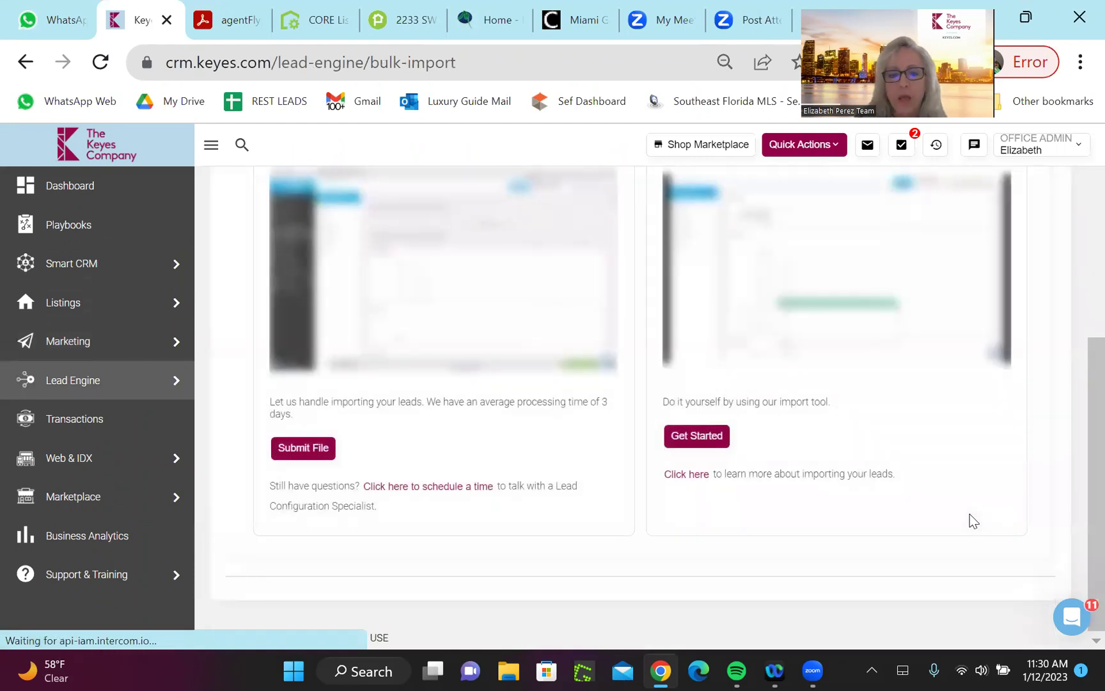
Review the Bulk Import page's Submit File and Do It Yourself import options
scroll(970, 514, up, 2)
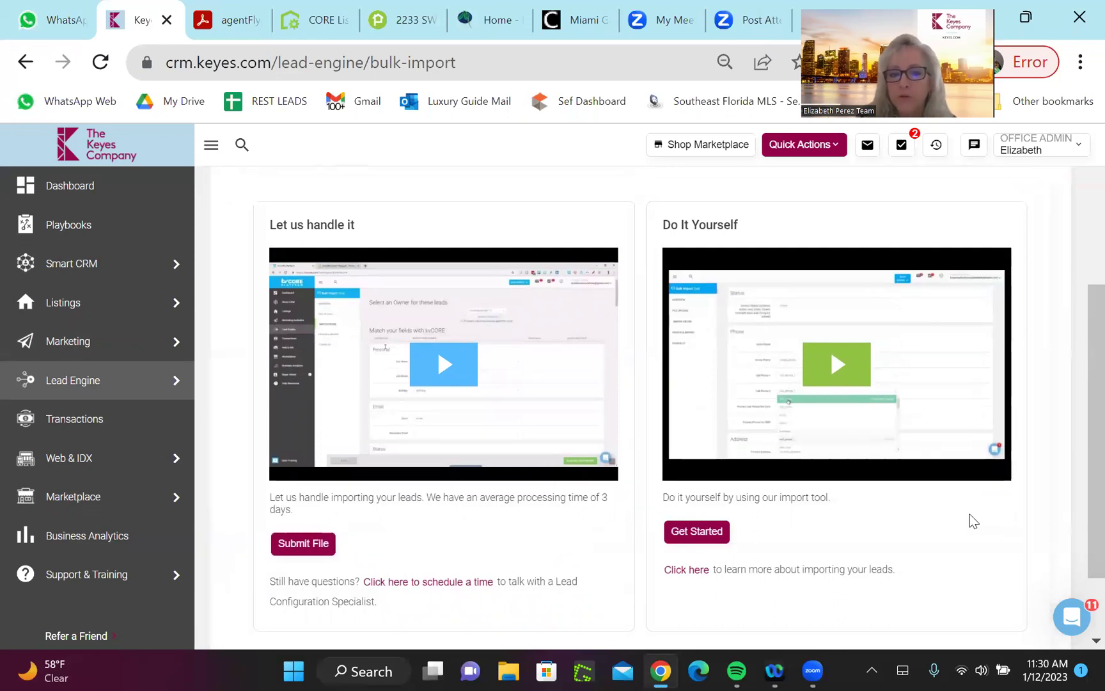
scroll(971, 520, up, 1)
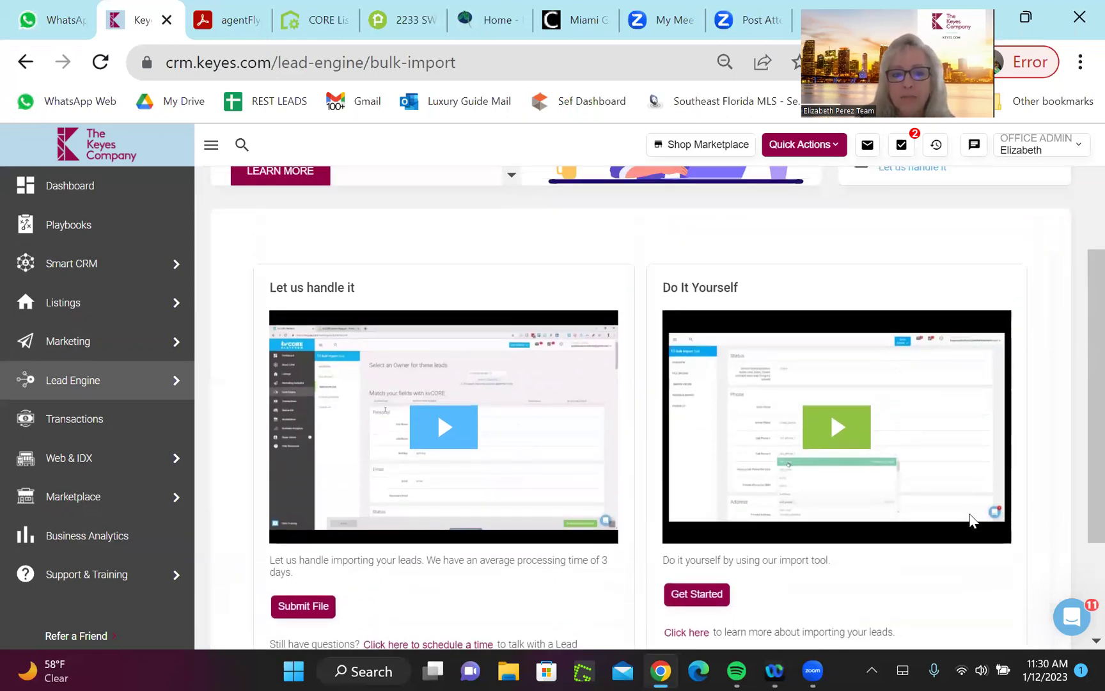
scroll(970, 520, up, 3)
scroll(973, 520, down, 1)
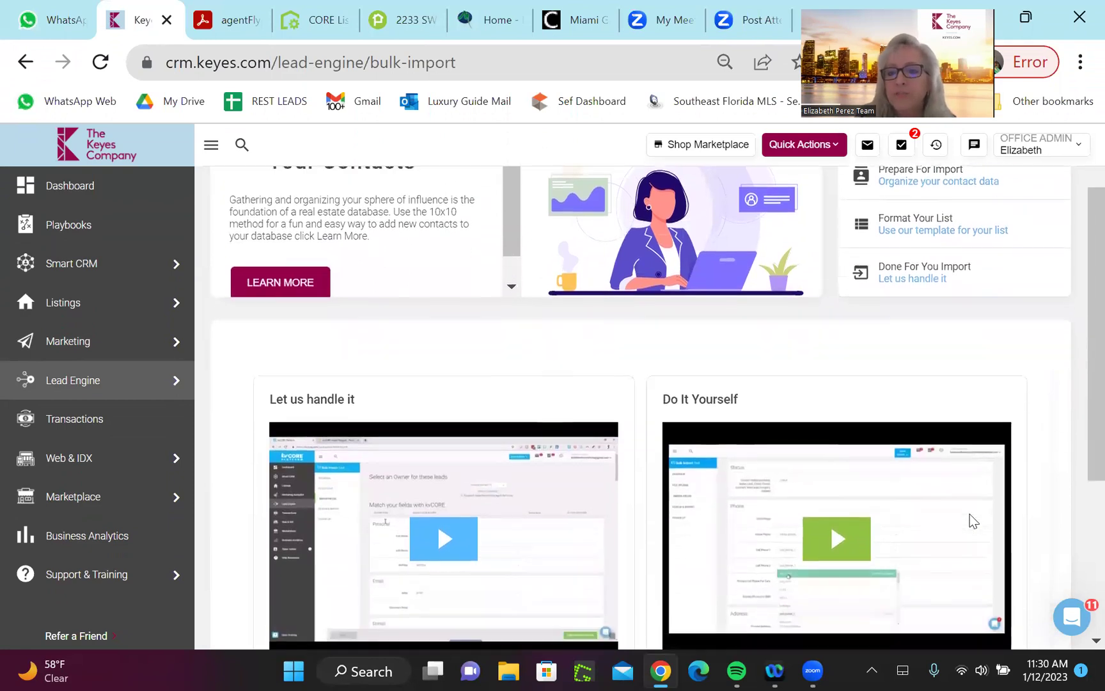
scroll(973, 520, down, 4)
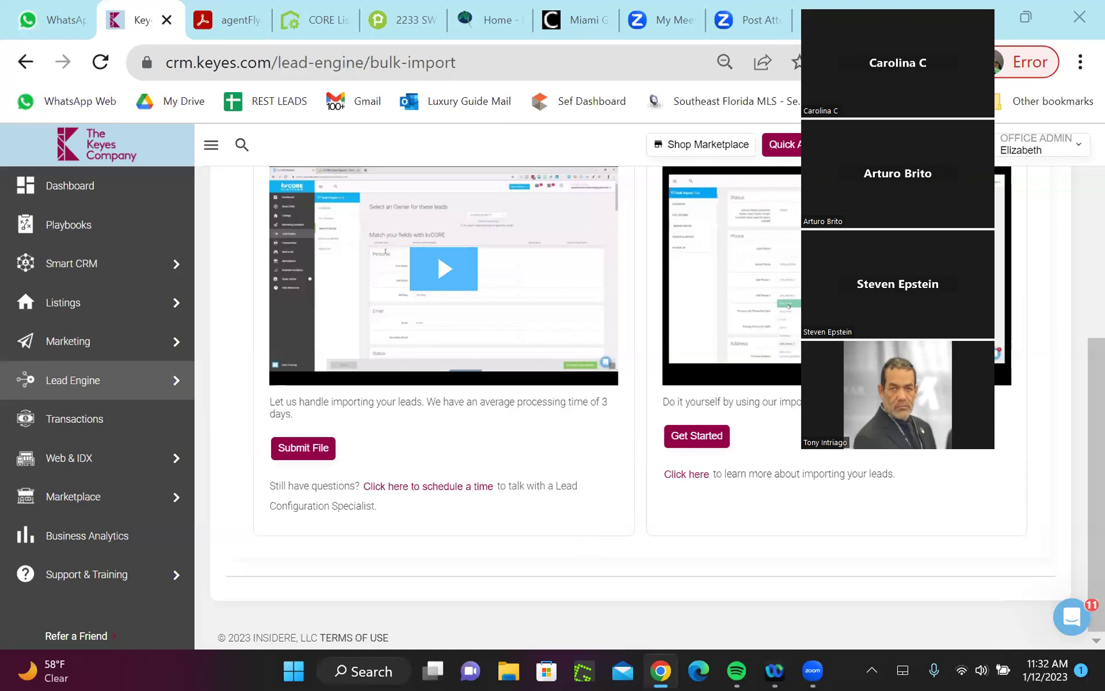
From All Marketing, open Scheduled Mass Emails and begin a new scheduled email
mouse_move(94, 346)
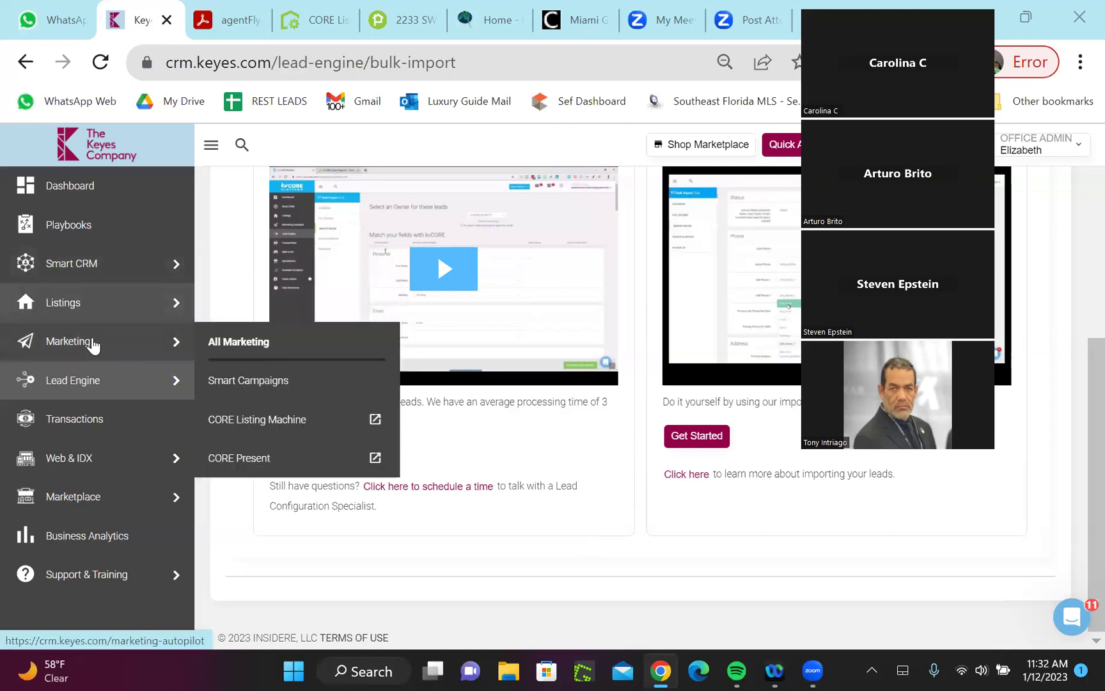
click(242, 341)
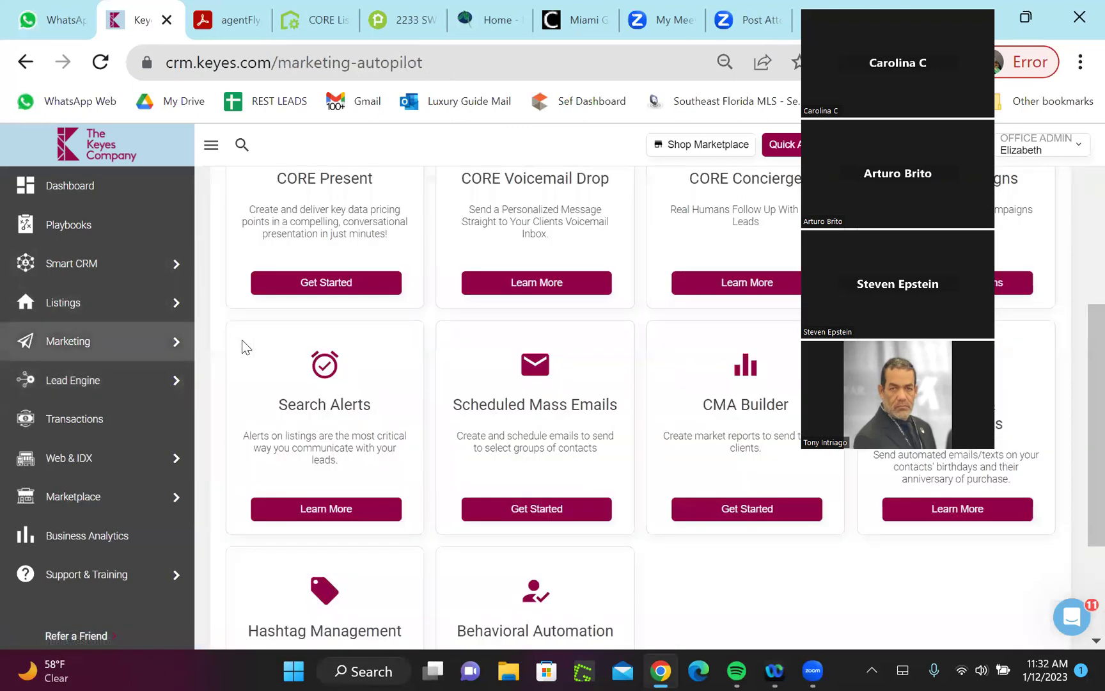
drag(1077, 345, 1078, 357)
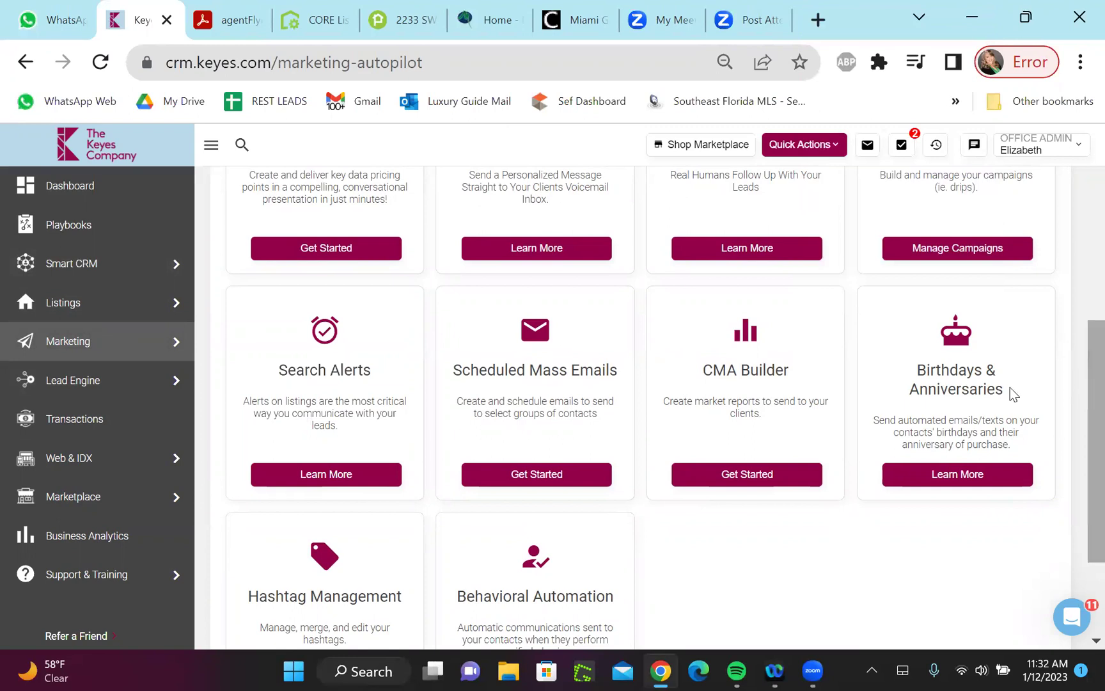
click(518, 480)
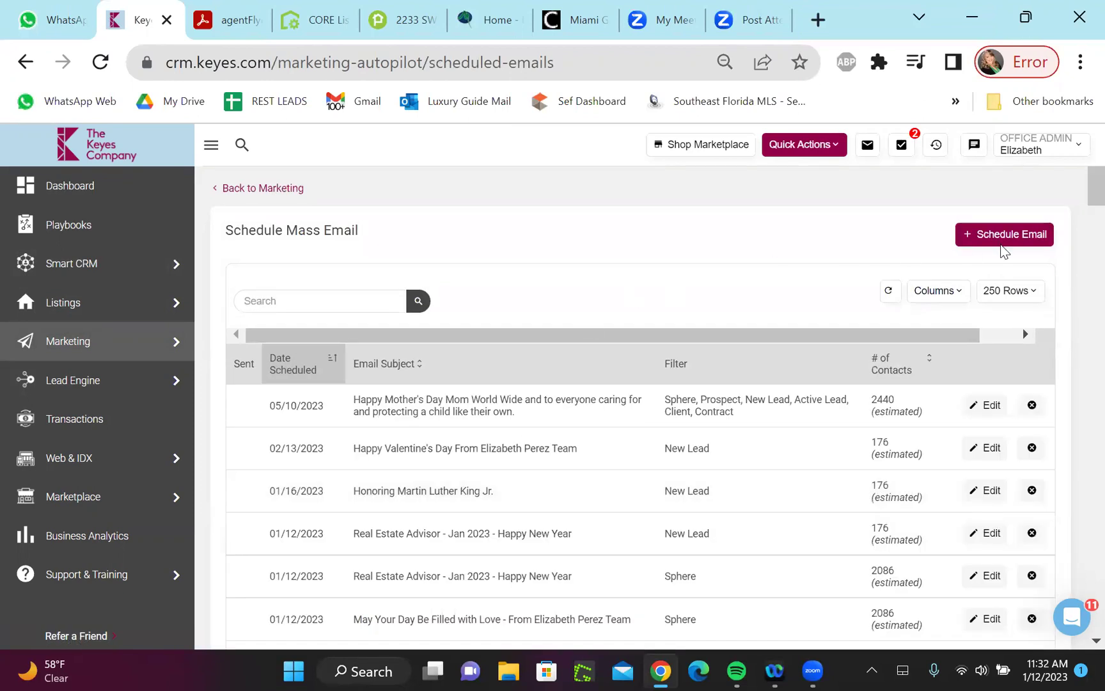
click(1006, 235)
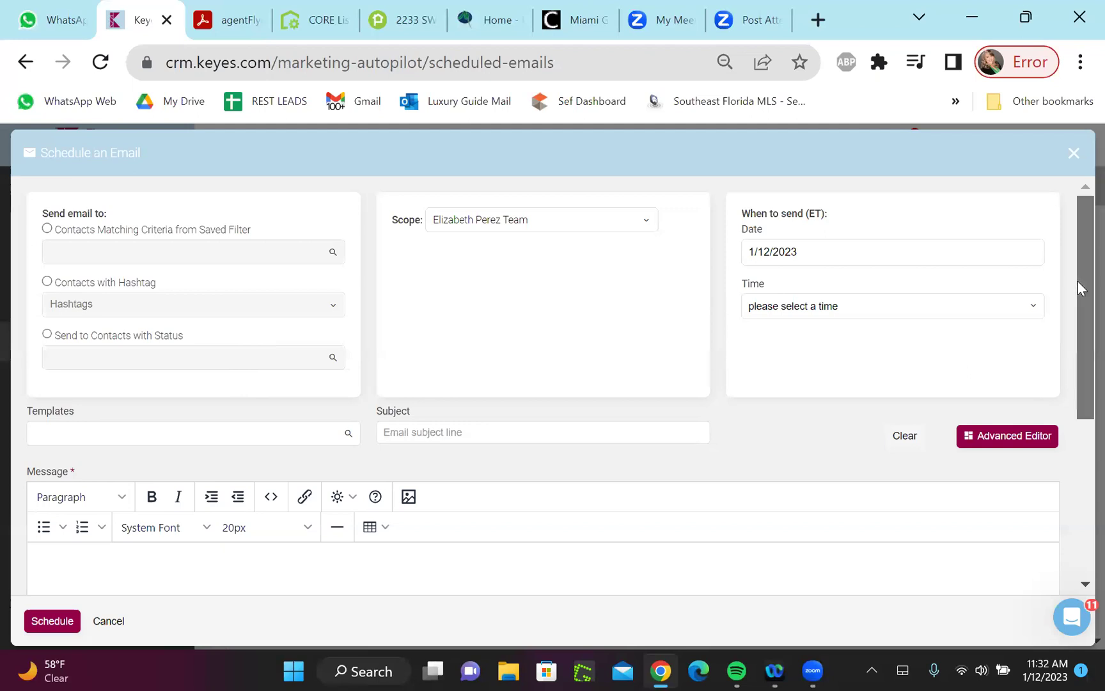
Send the email to contacts by status, choosing Sphere as the recipient status
drag(1081, 287, 1082, 300)
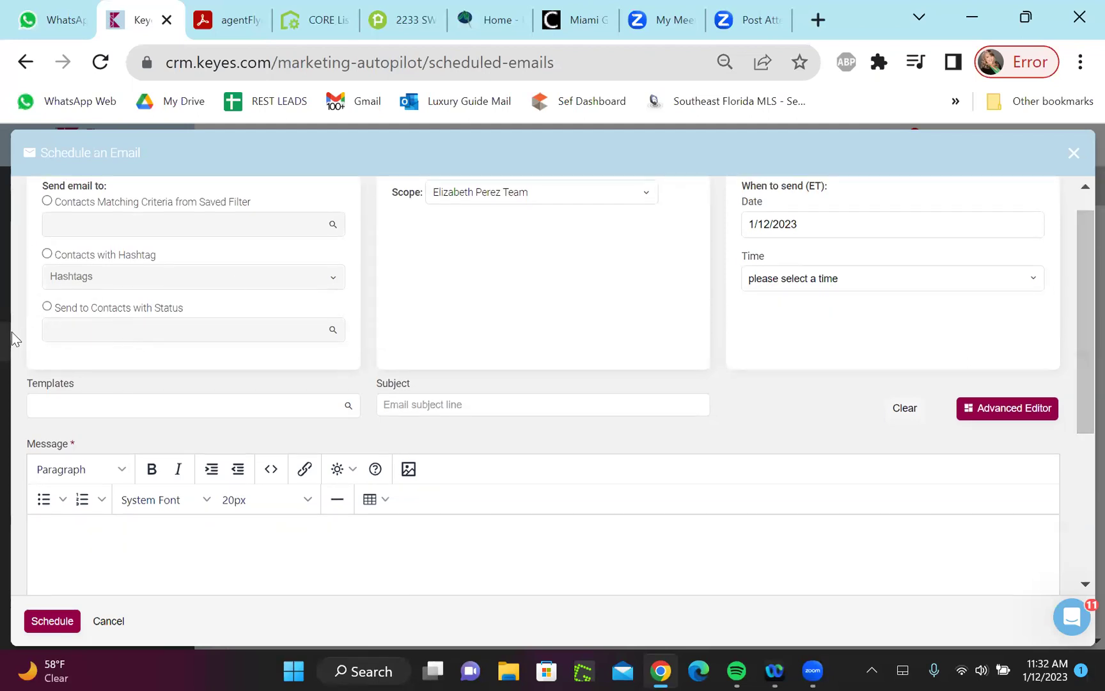
click(47, 307)
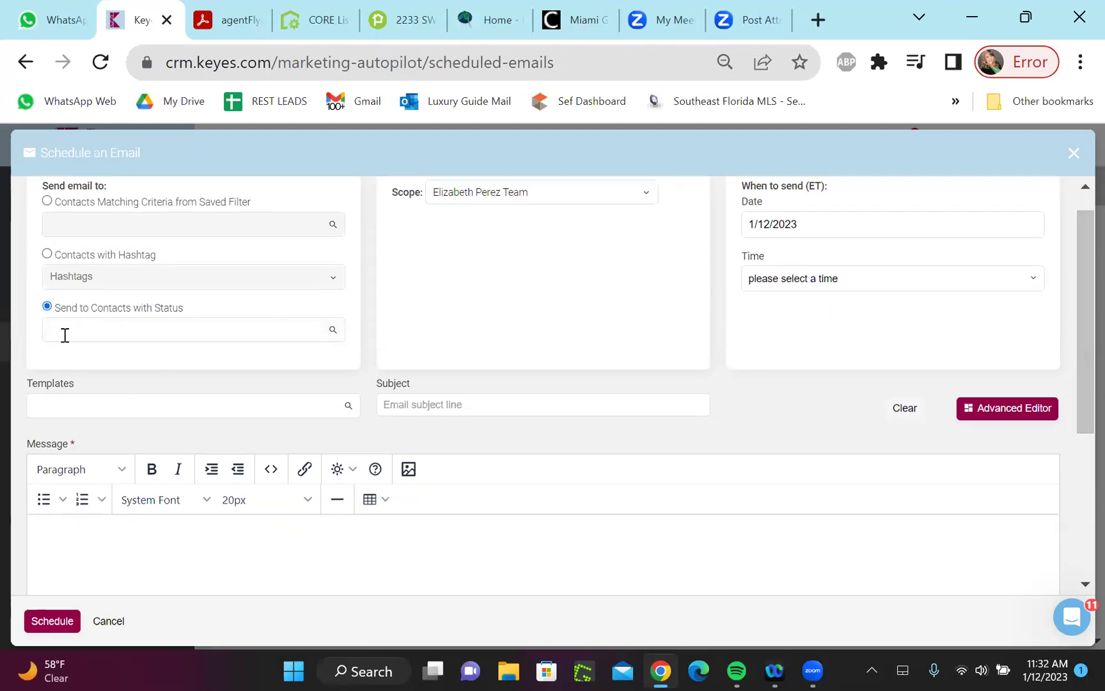
click(64, 331)
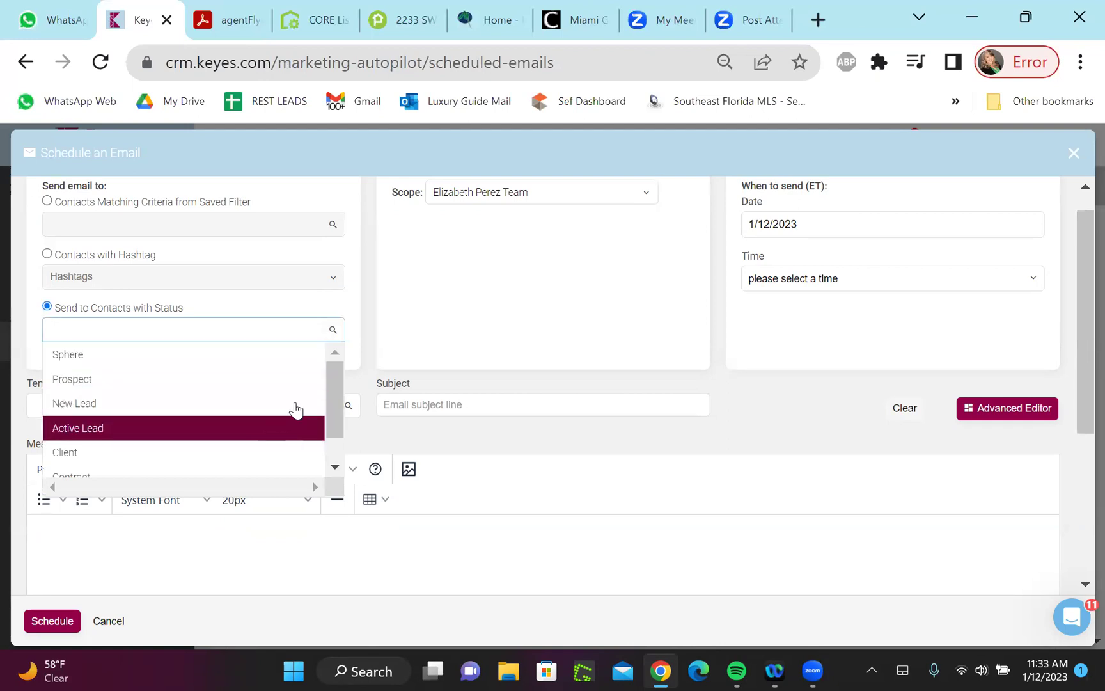
drag(332, 406, 348, 450)
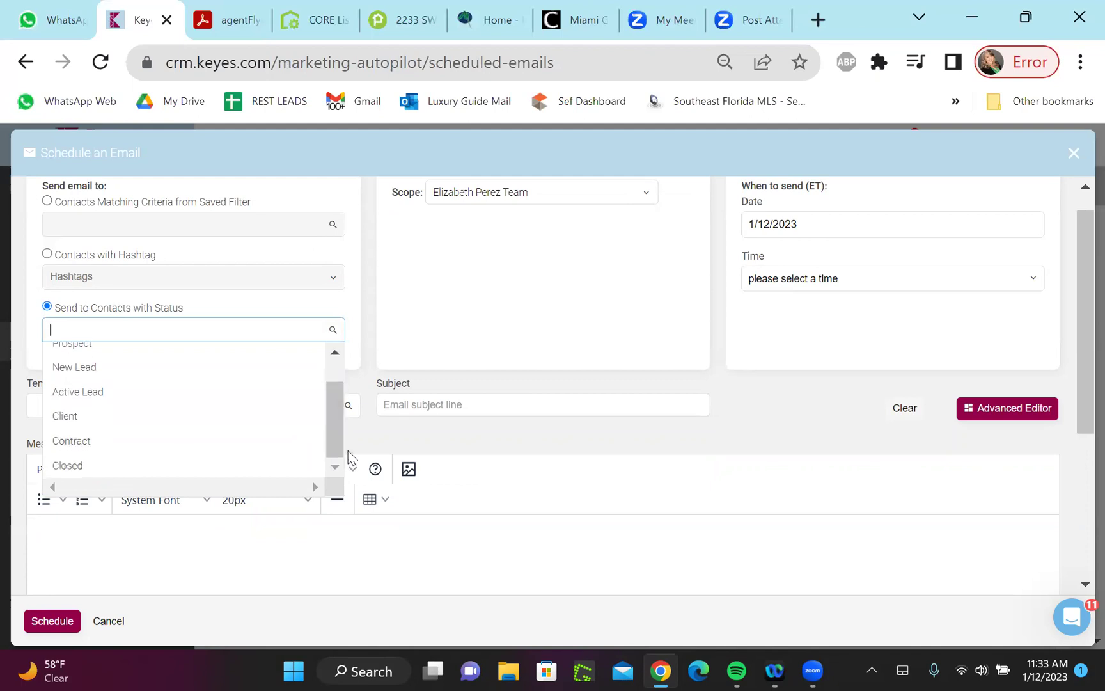
click(446, 447)
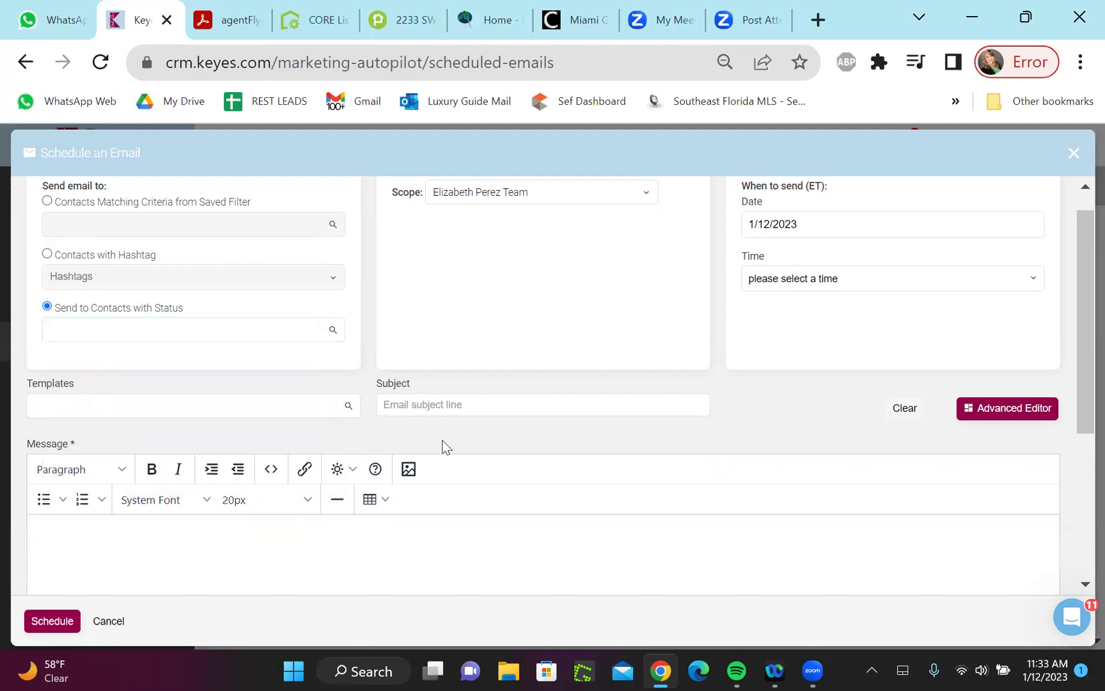
click(185, 328)
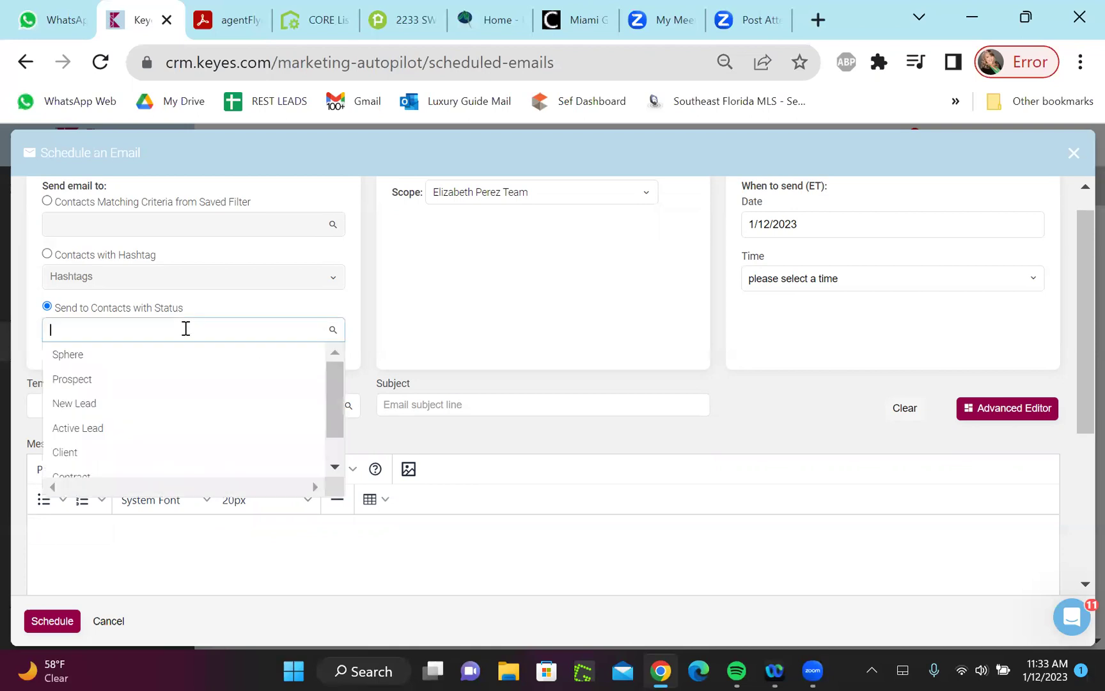
click(159, 362)
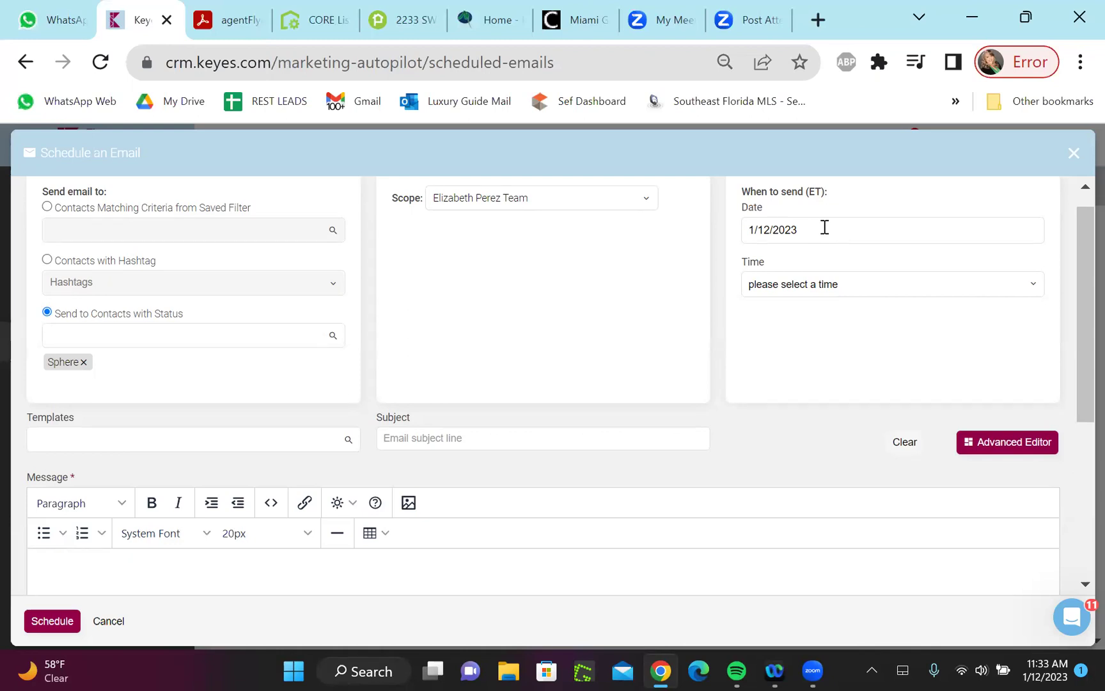
click(969, 282)
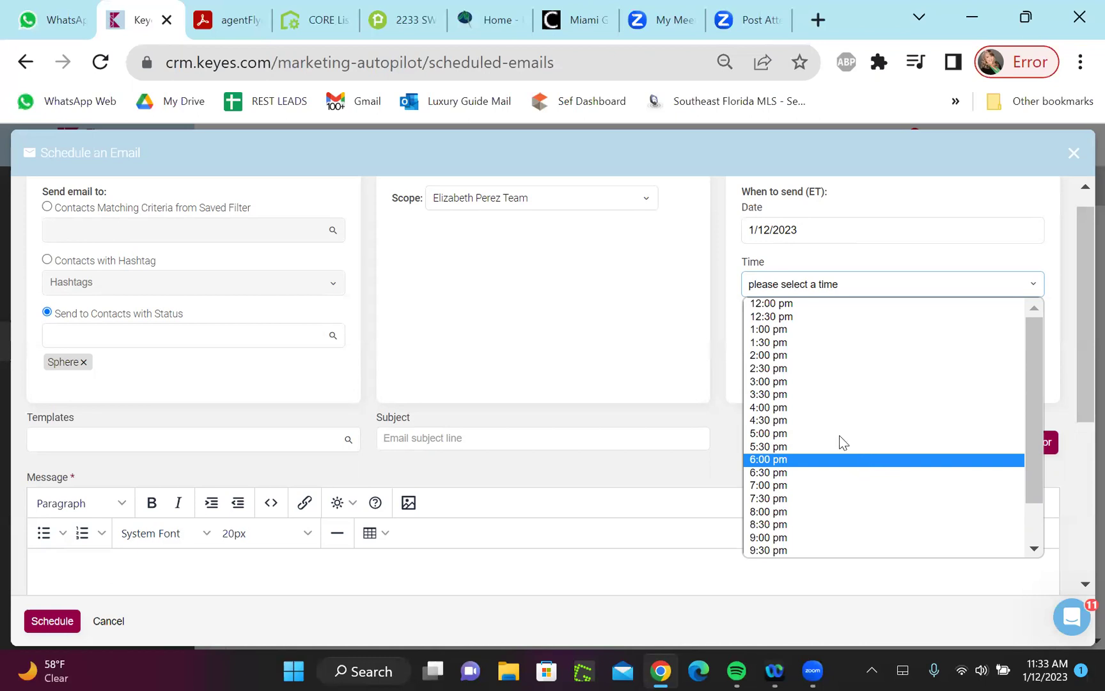
Dismiss the send-time list without picking a time and scroll toward Templates
click(624, 317)
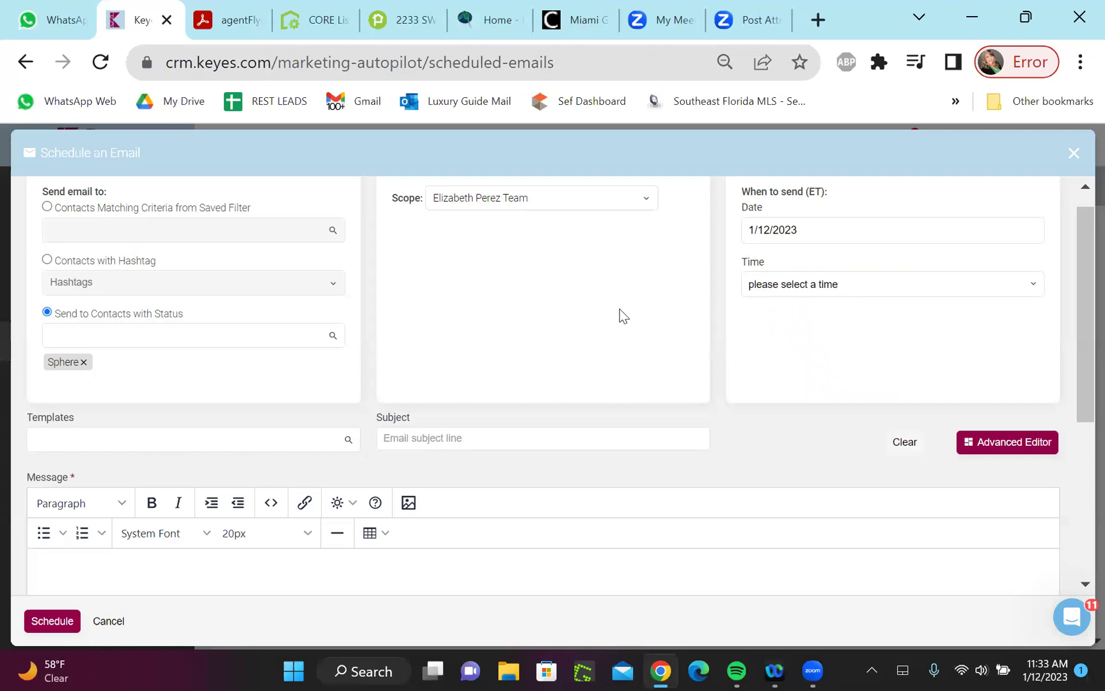
drag(1078, 275, 1078, 301)
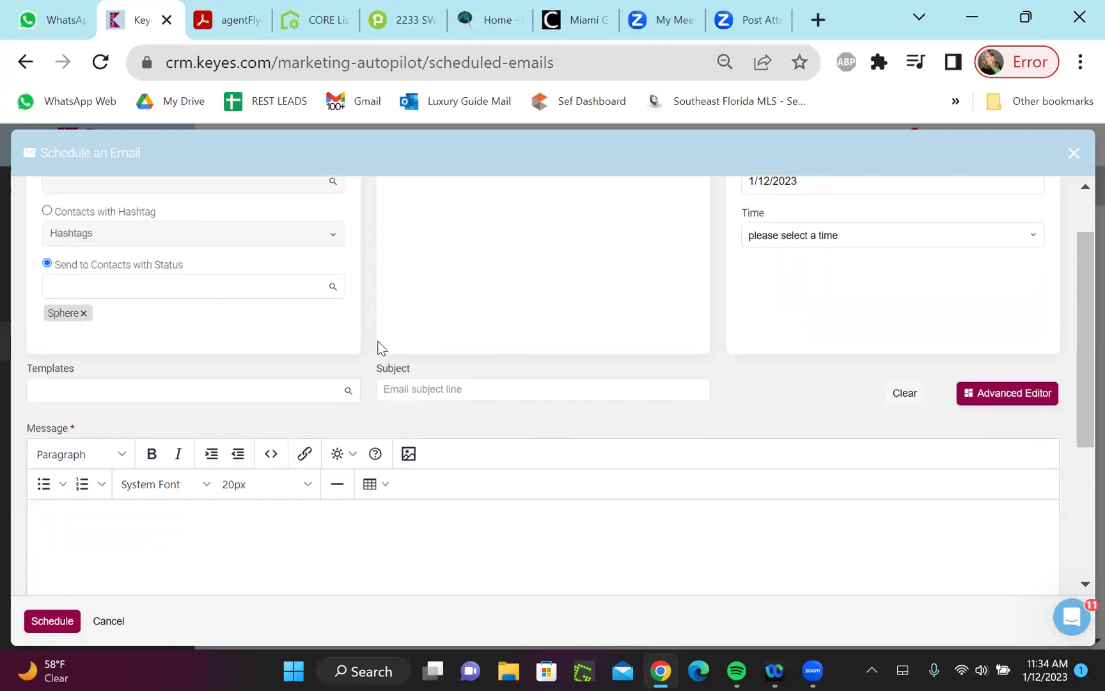
Search templates for 'comp' and apply Company Newsletter January
click(272, 391)
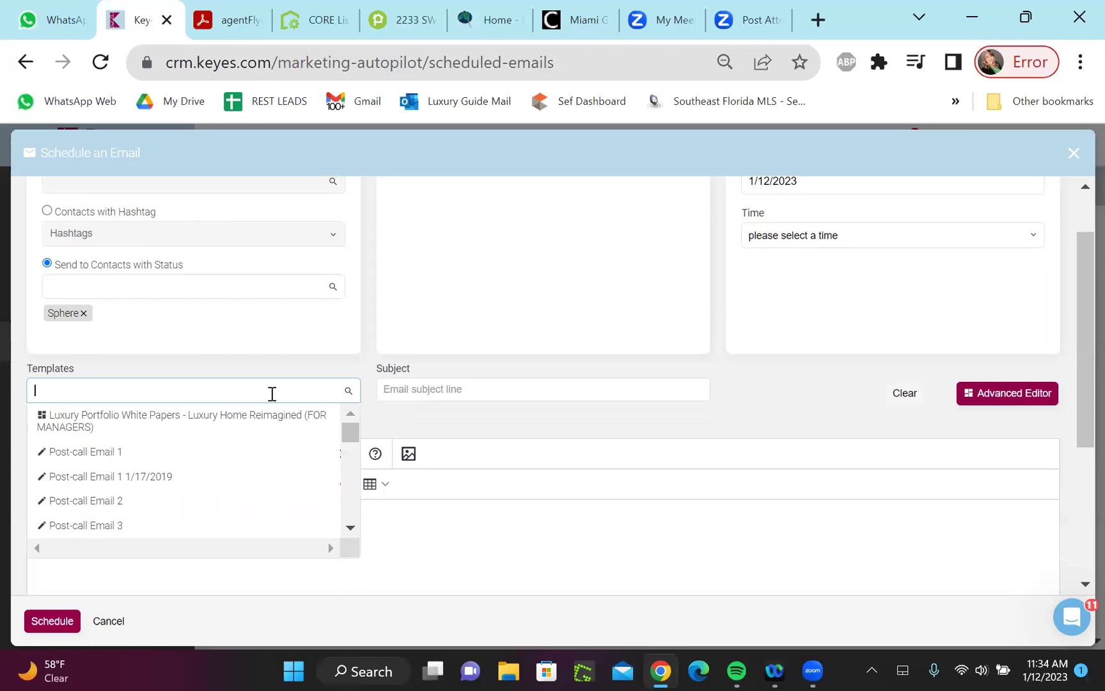
text(comp)
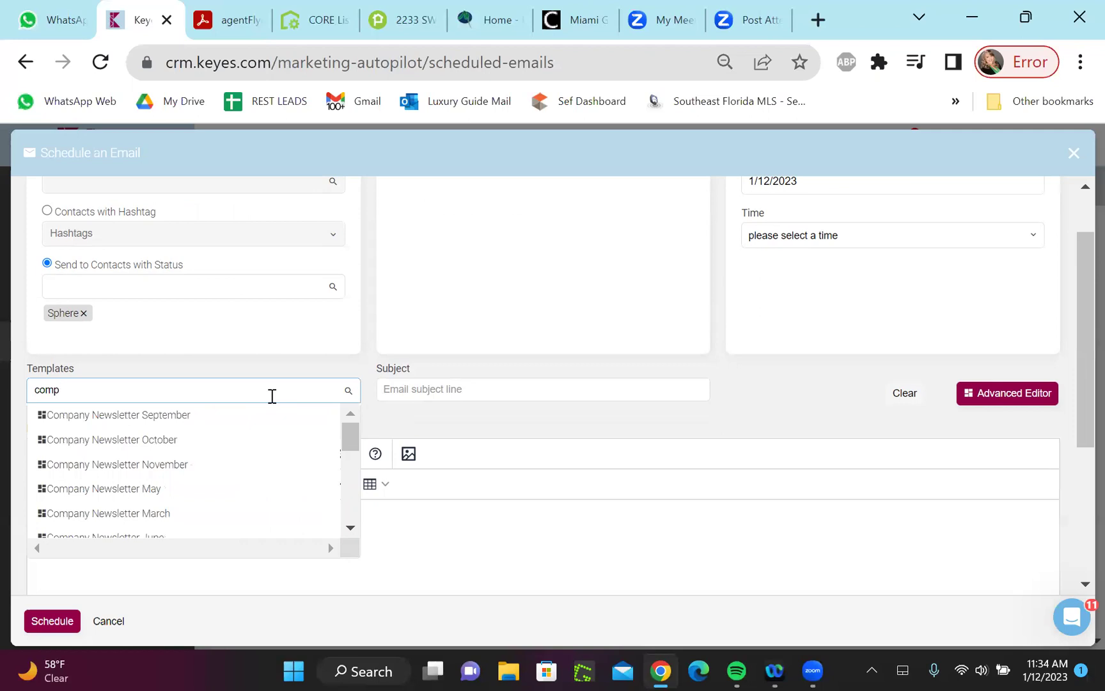
drag(350, 429, 354, 463)
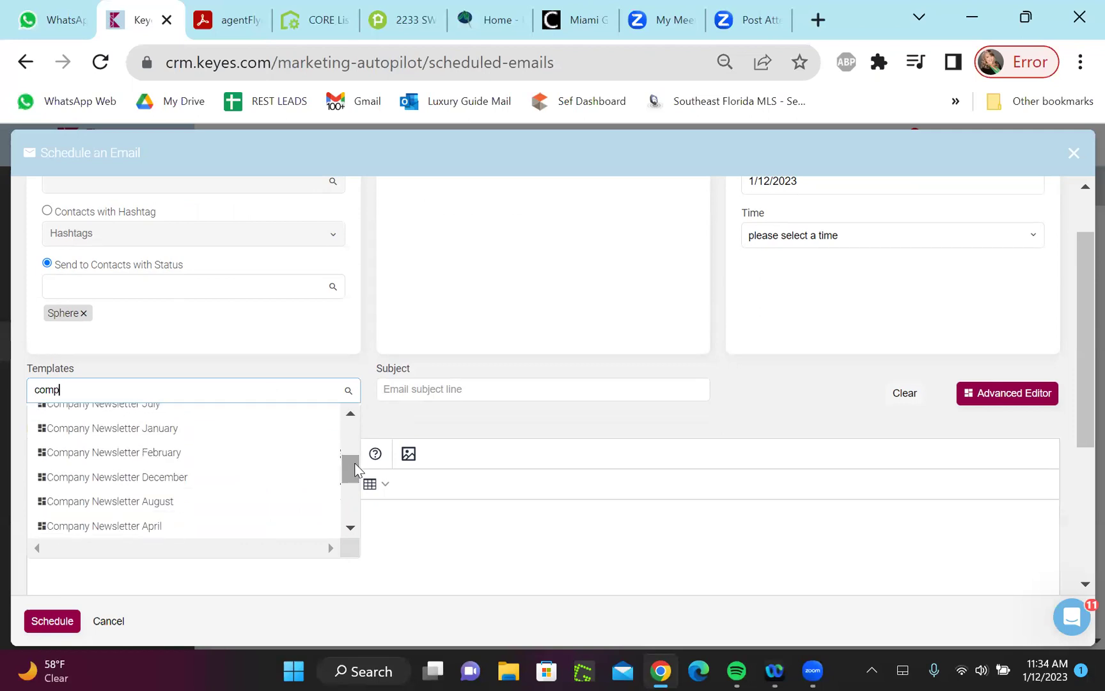
click(303, 429)
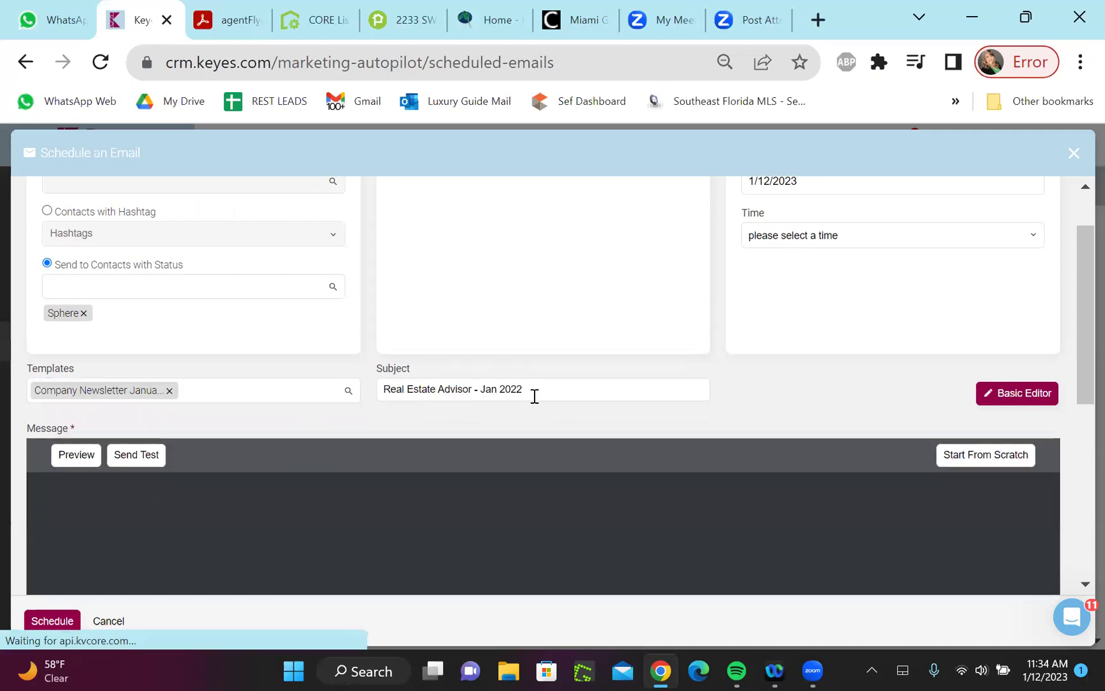
Change the subject to 'Real Estate Advisor - Jan 2023 - Happy New Year -'
click(535, 395)
key(BackSpace)
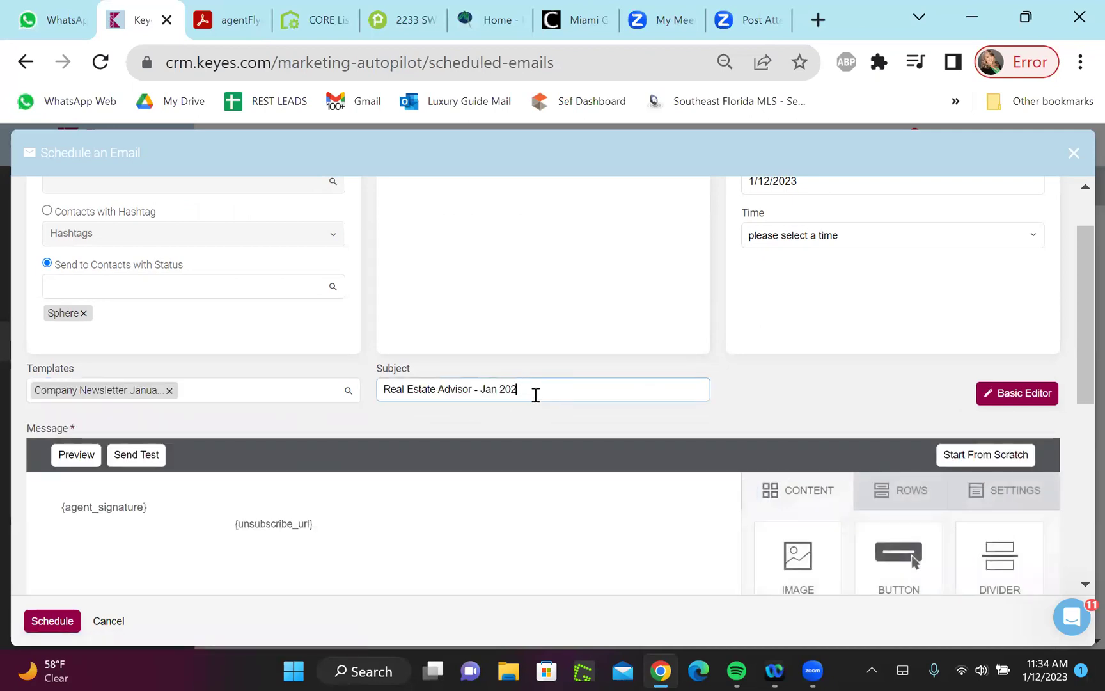
text(3)
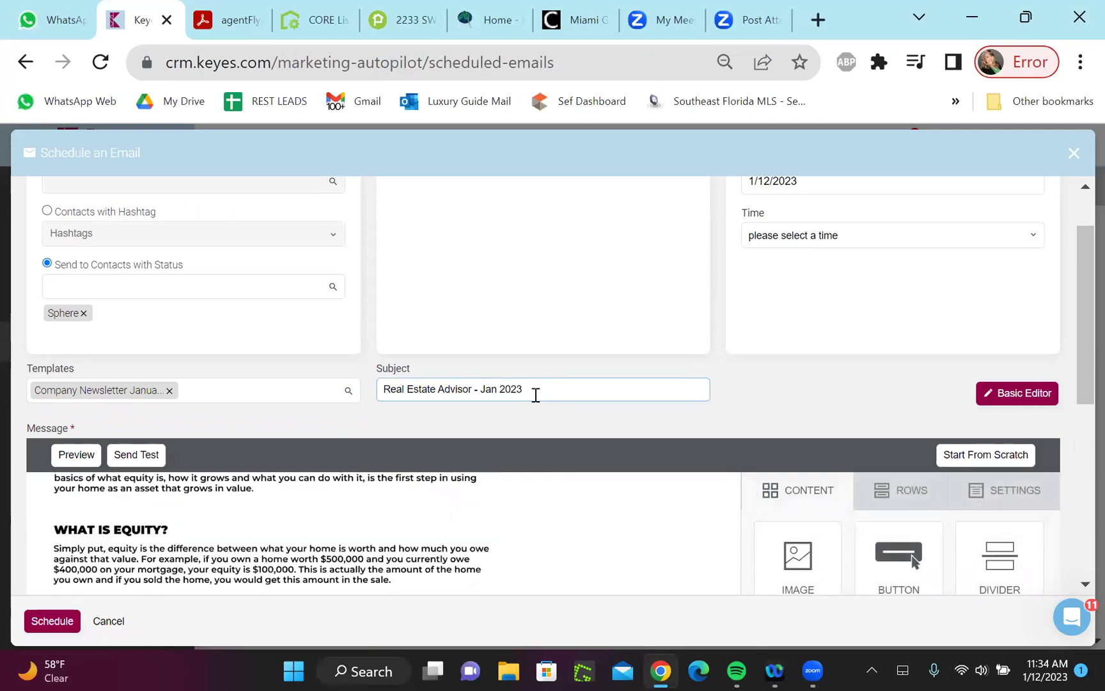
scroll(536, 396, down, 2)
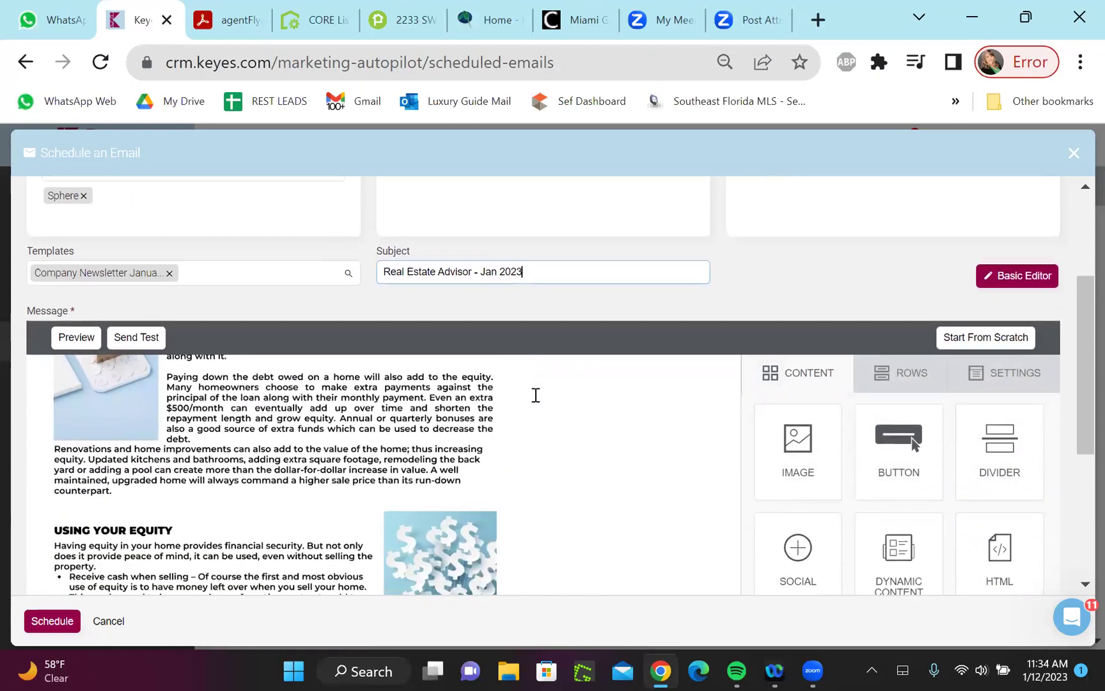
scroll(537, 395, down, 2)
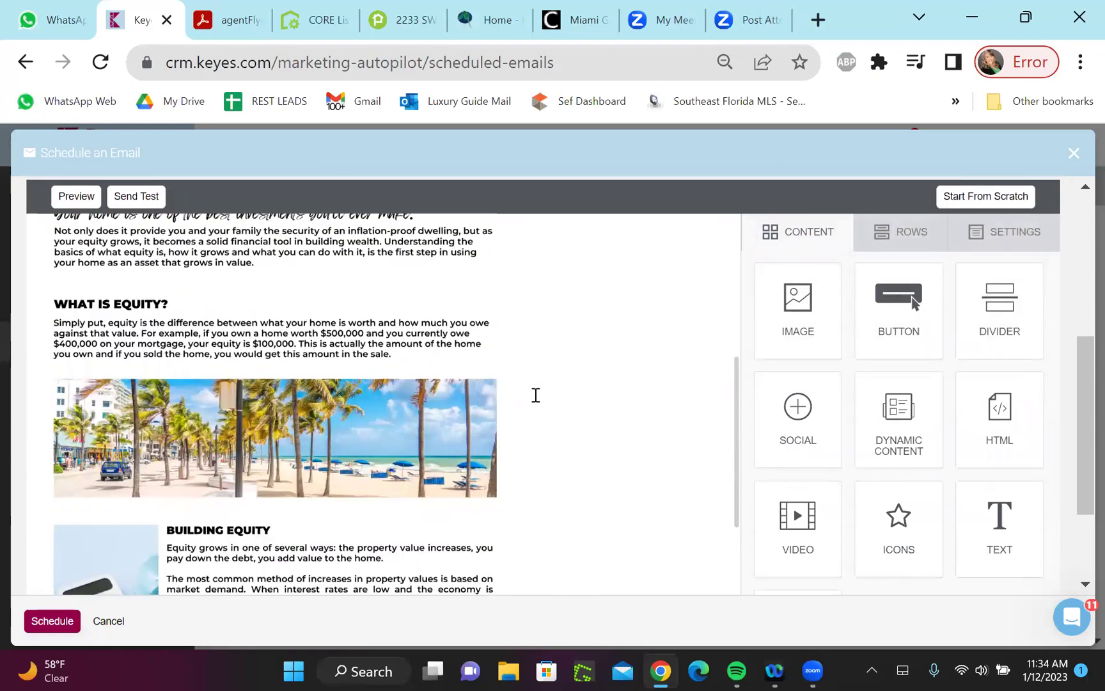
scroll(536, 395, up, 5)
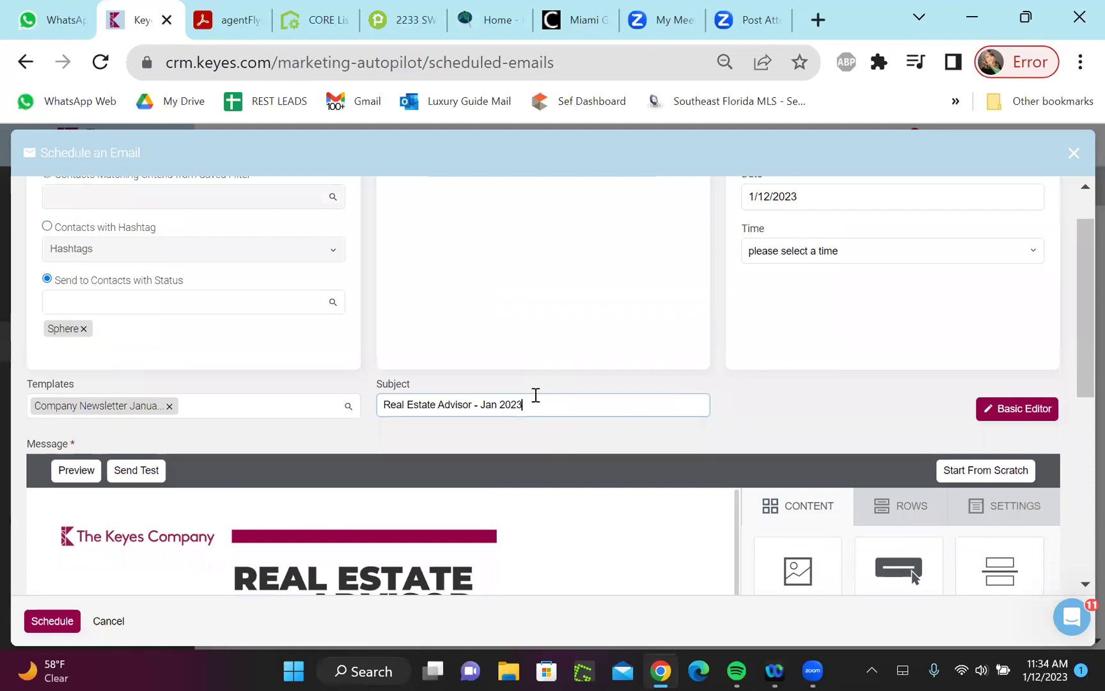
text(- Happy New Year)
text(-)
key(Left)
key(Left)
key(Left)
key(Left)
key(Left)
key(Left)
key(Left)
key(Left)
key(Left)
key(Left)
key(Left)
key(Left)
key(Left)
key(Left)
key(Left)
key(Left)
Turn on Include Assigned Agent Signature for the email
drag(1078, 219, 1078, 405)
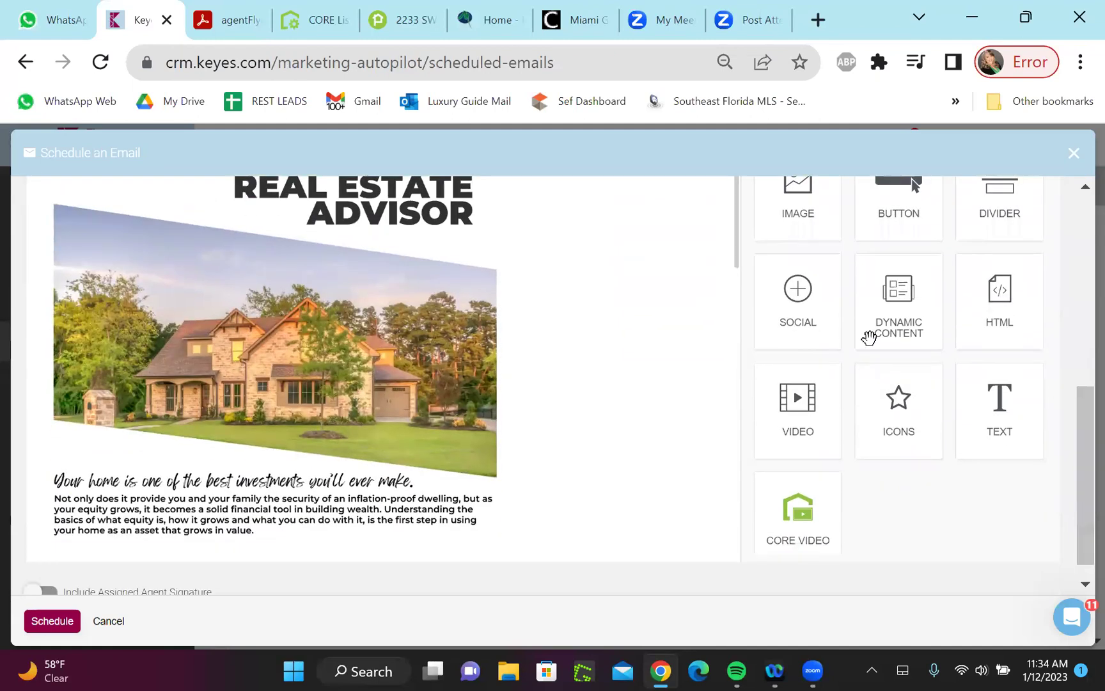
drag(740, 296, 733, 548)
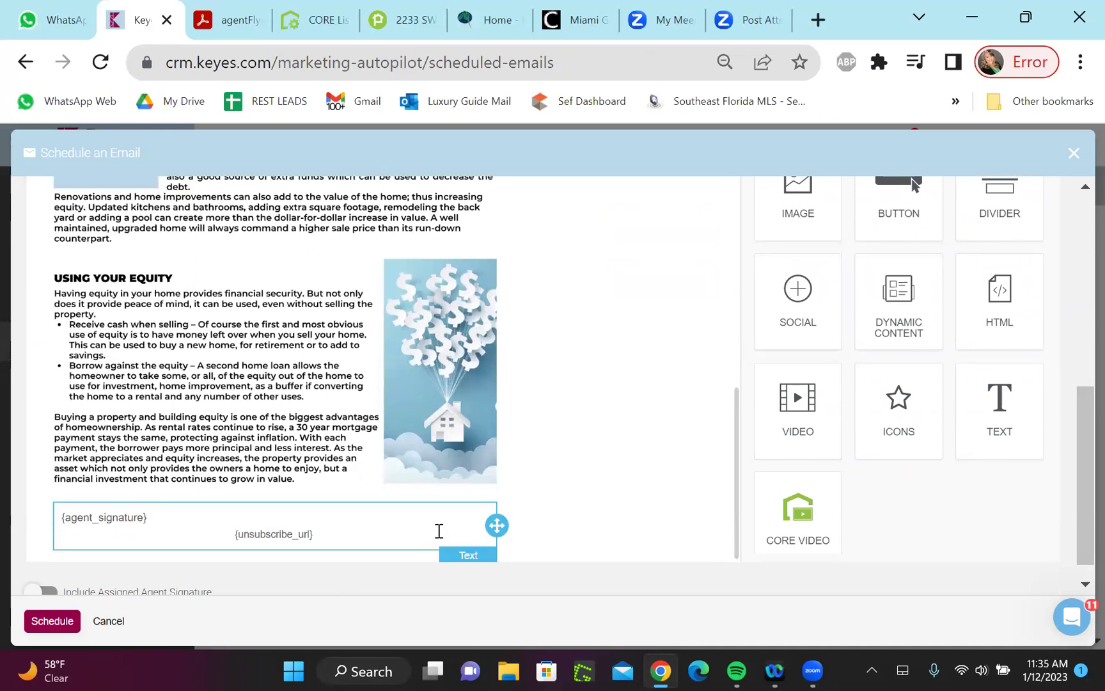
scroll(438, 531, down, 1)
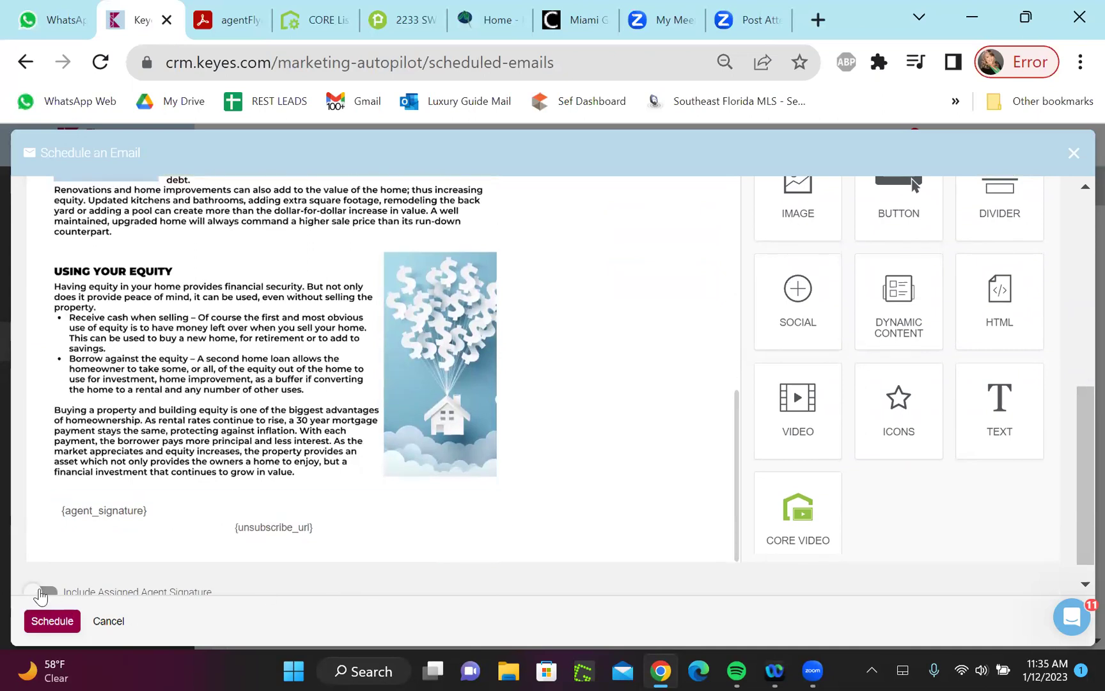
click(40, 592)
scroll(391, 572, up, 20)
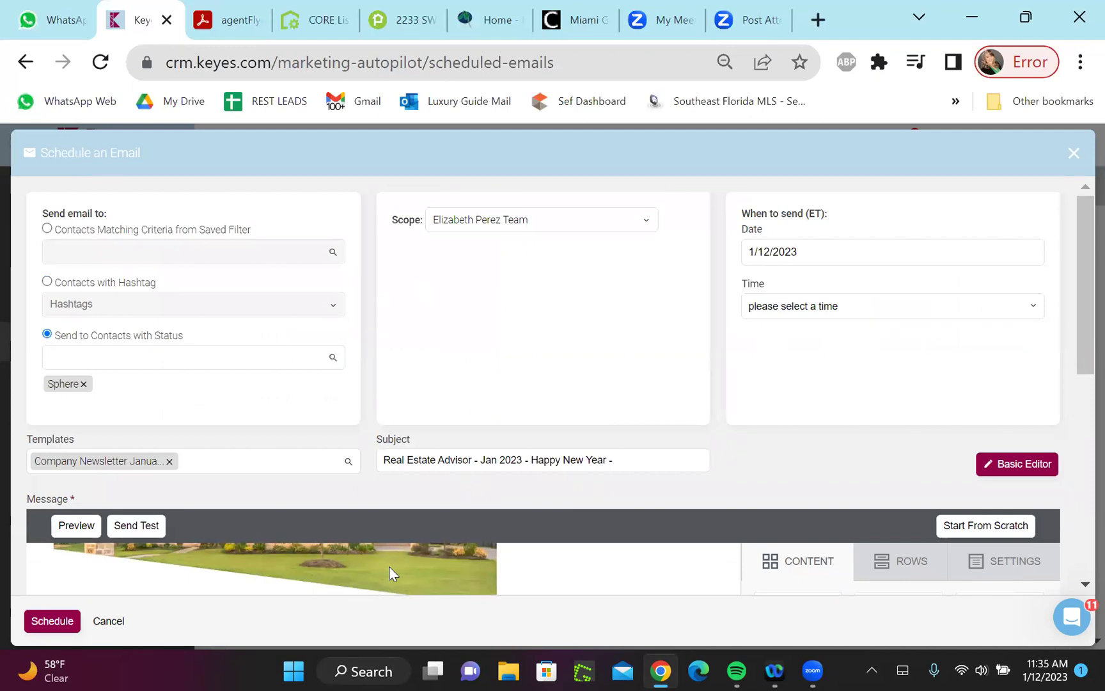
Close the Schedule an Email form, discarding the unsaved changes
key(Escape)
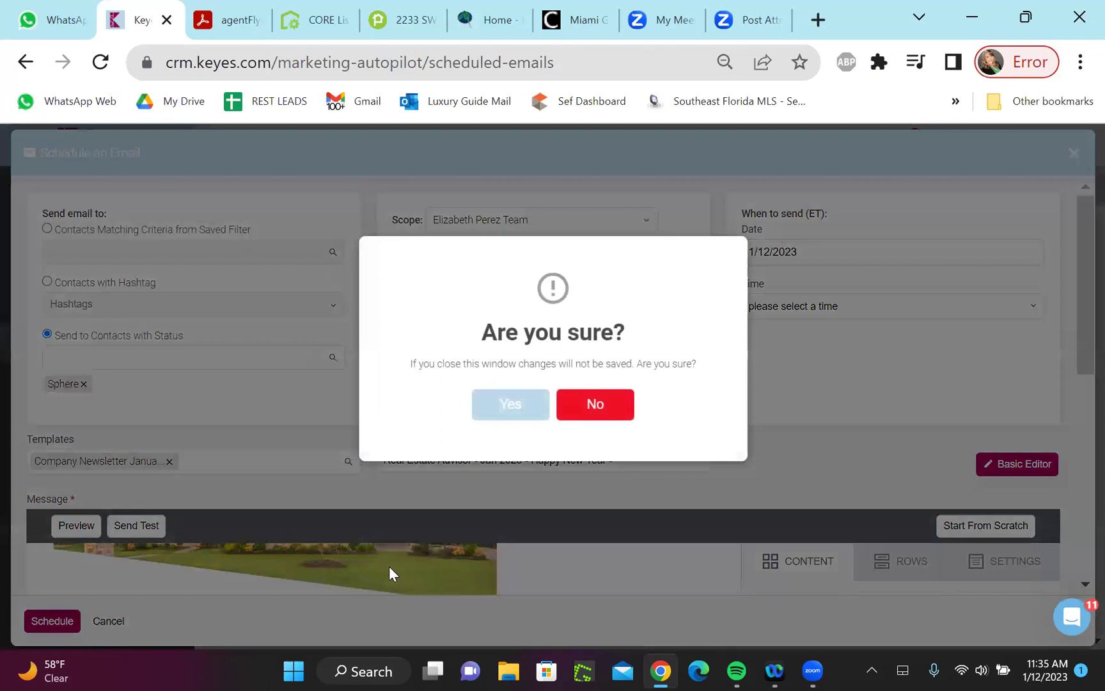
key(Escape)
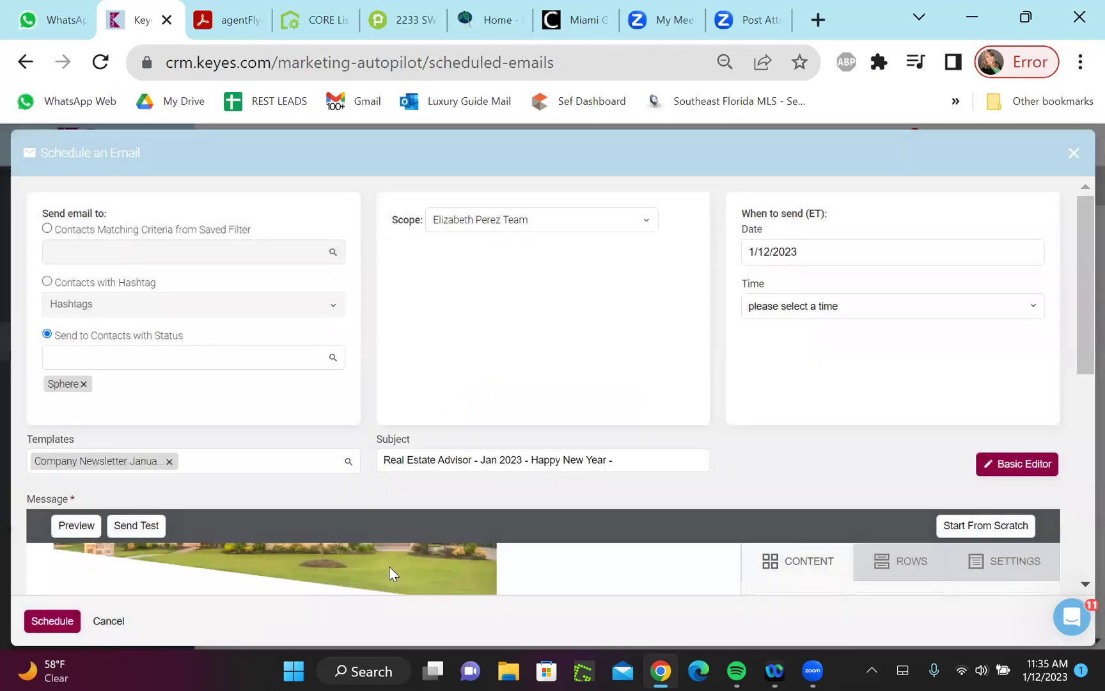
key(Escape)
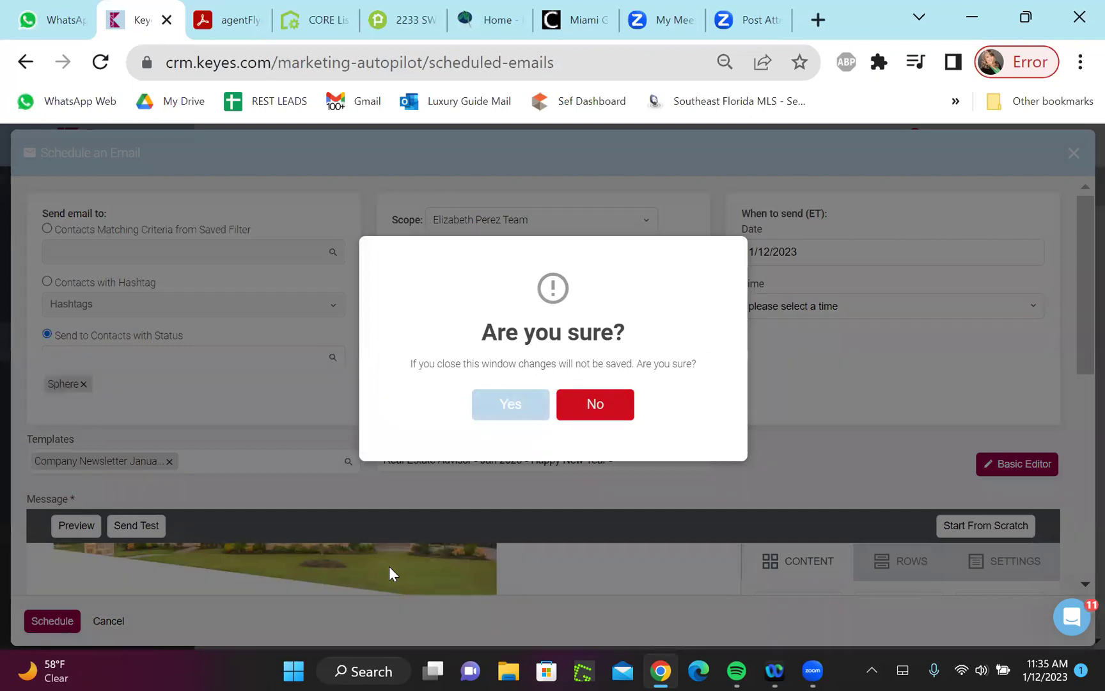
key(Escape)
key(Escape)
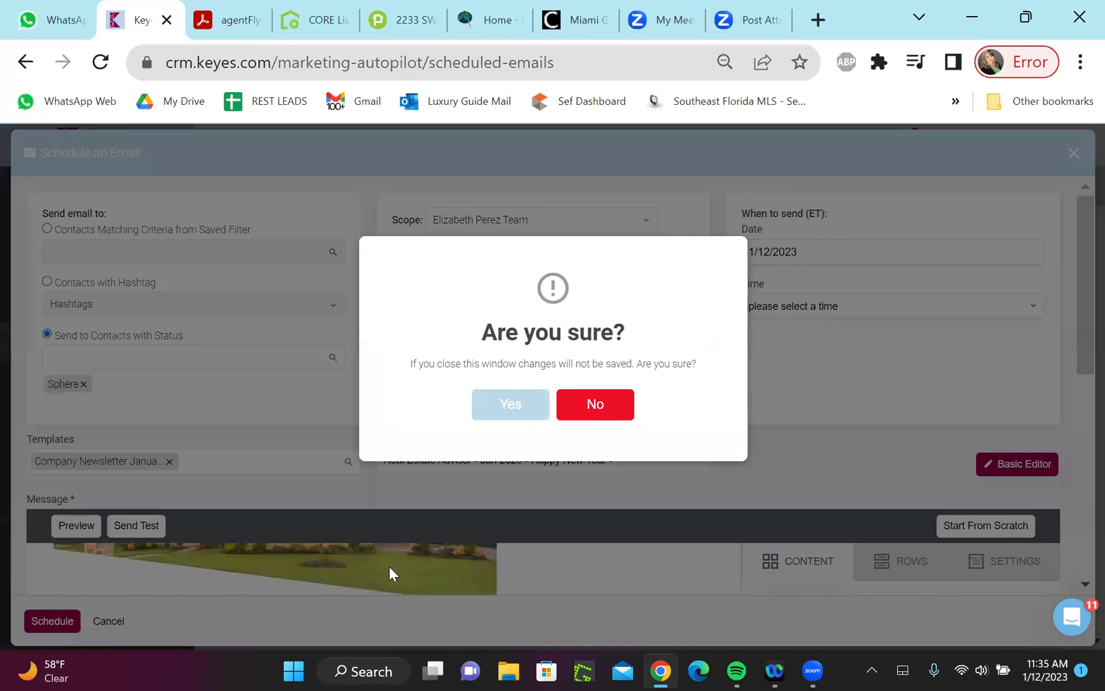
key(Return)
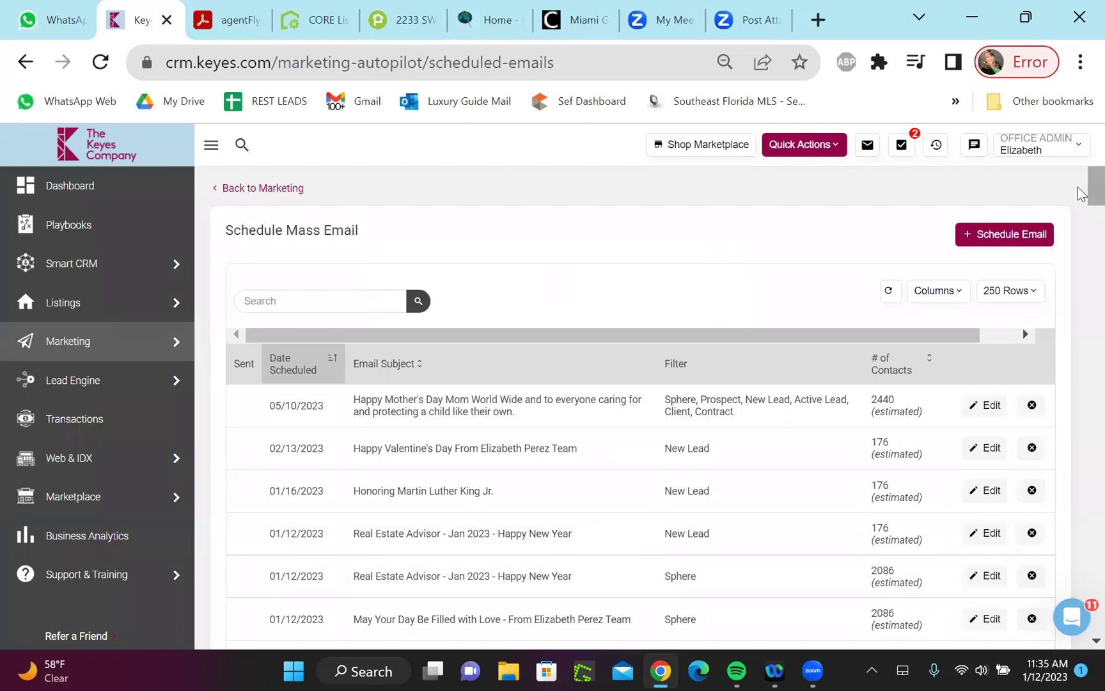
scroll(1082, 198, down, 1)
scroll(1081, 201, down, 2)
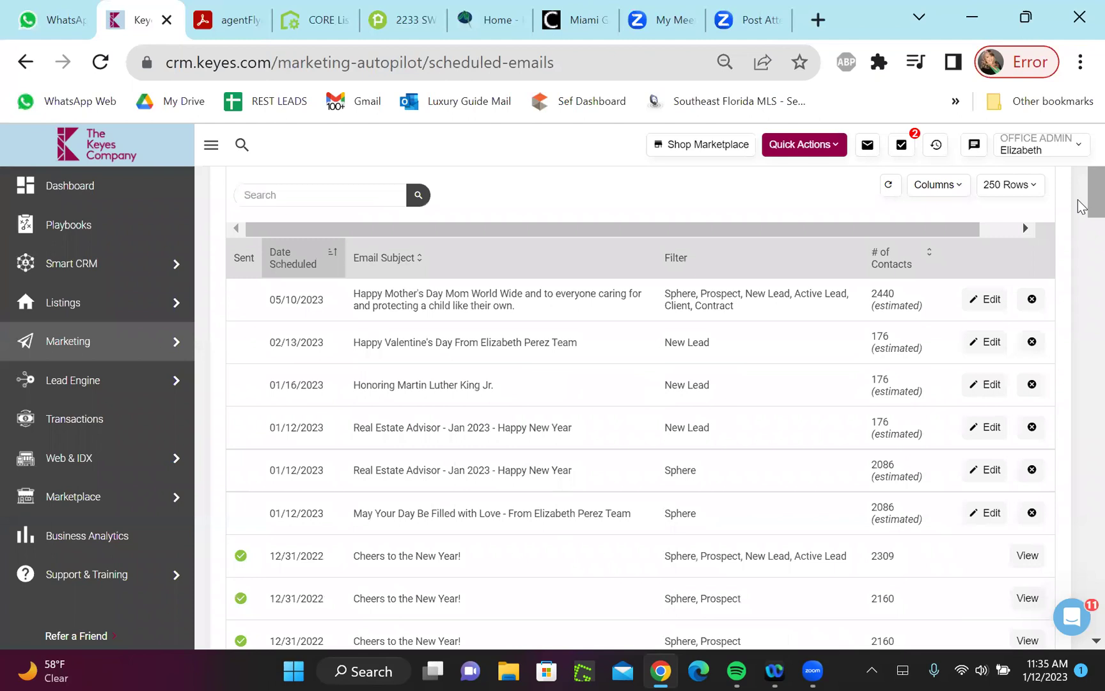
scroll(1079, 205, down, 3)
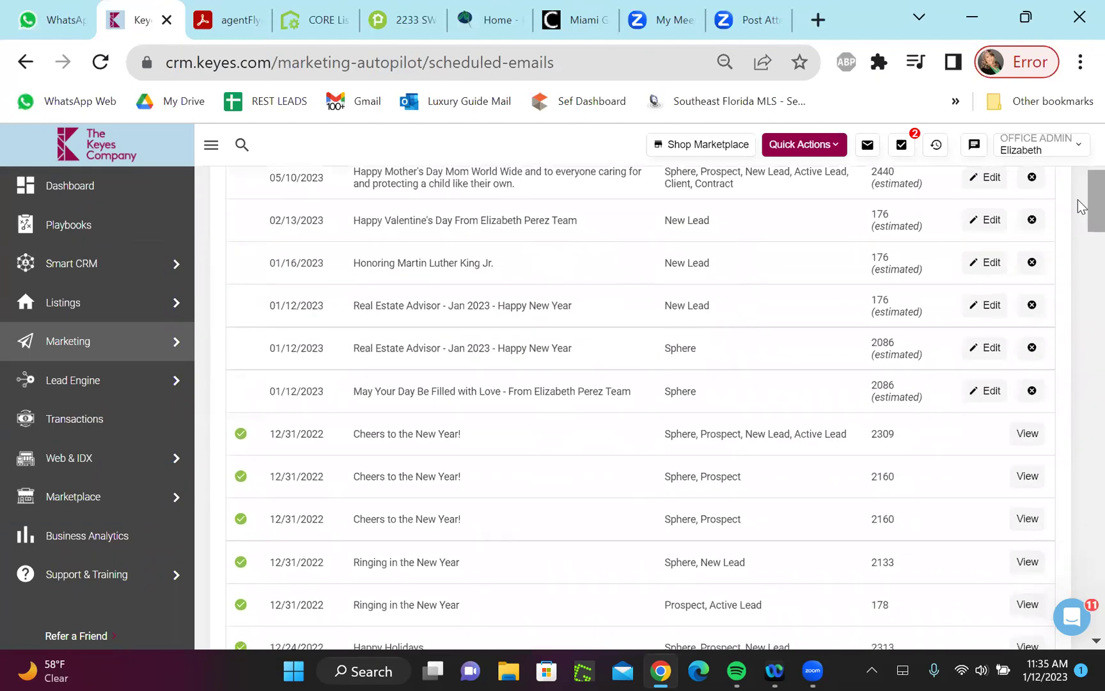
scroll(1079, 200, up, 2)
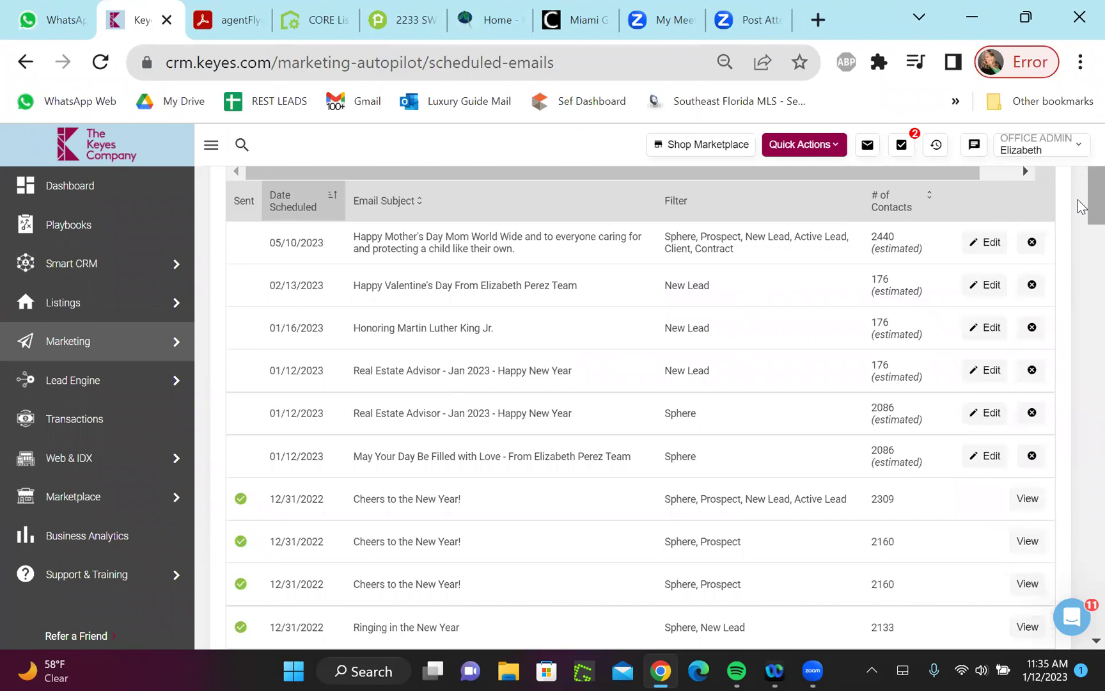
scroll(1079, 204, up, 2)
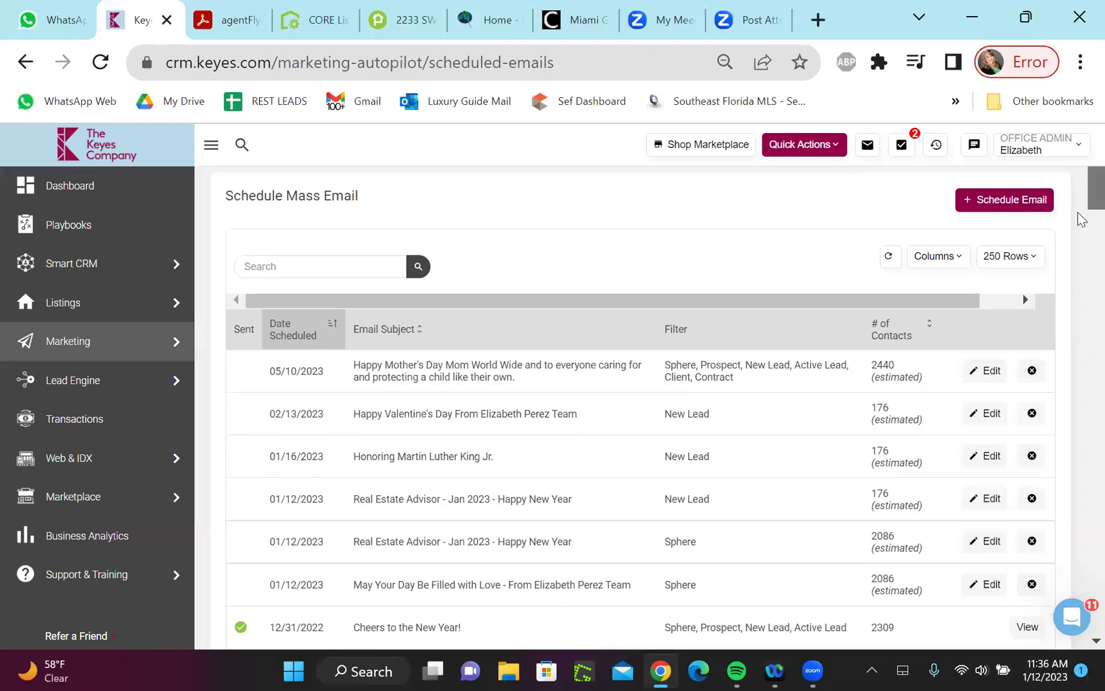
Scroll the scheduled emails list to past sends like Real Estate Advisor - Aug 2021
scroll(1082, 204, down, 8)
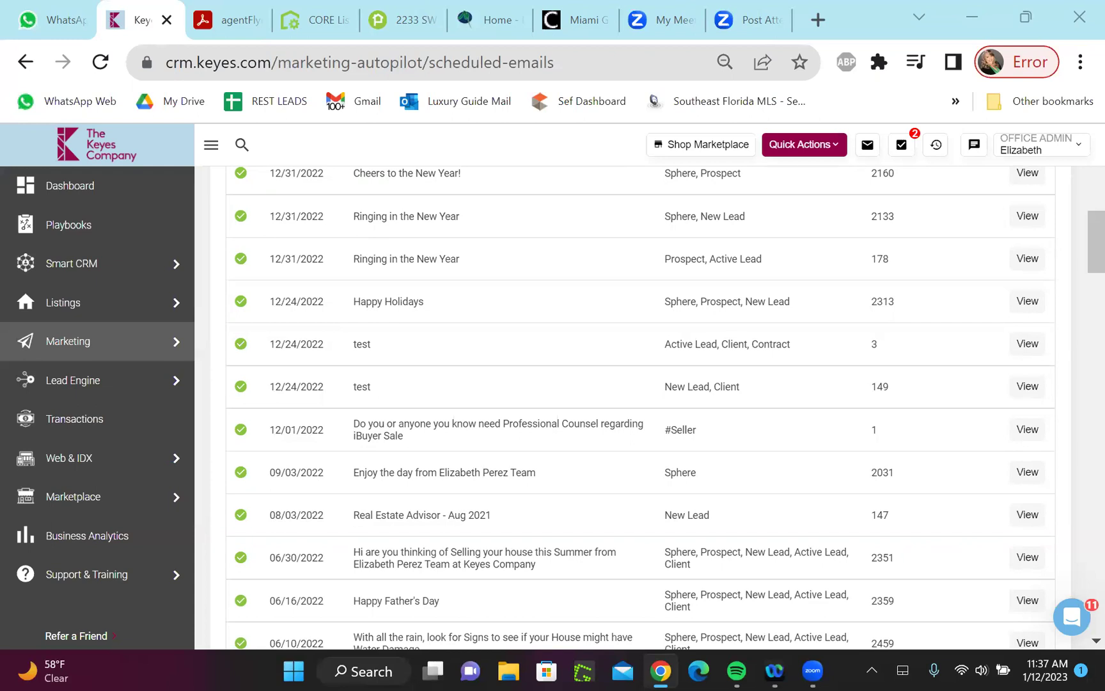
mouse_move(51, 374)
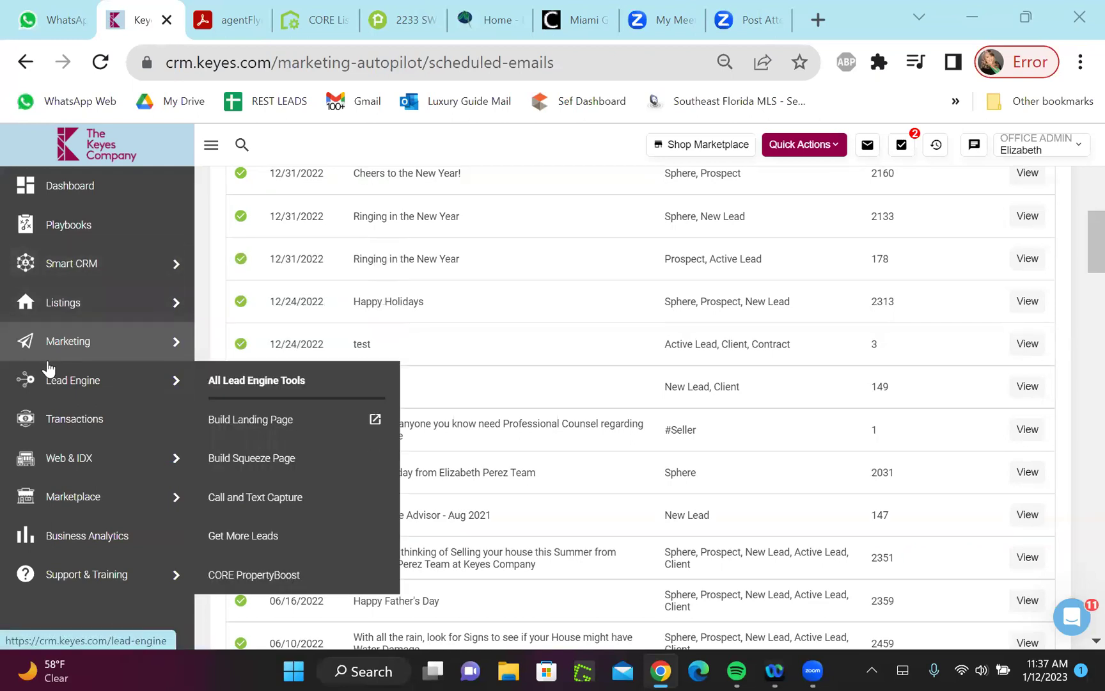
Start a Bulk Import from Lead Engine and review the 'Let us handle it' and 'Do It Yourself' options
click(231, 382)
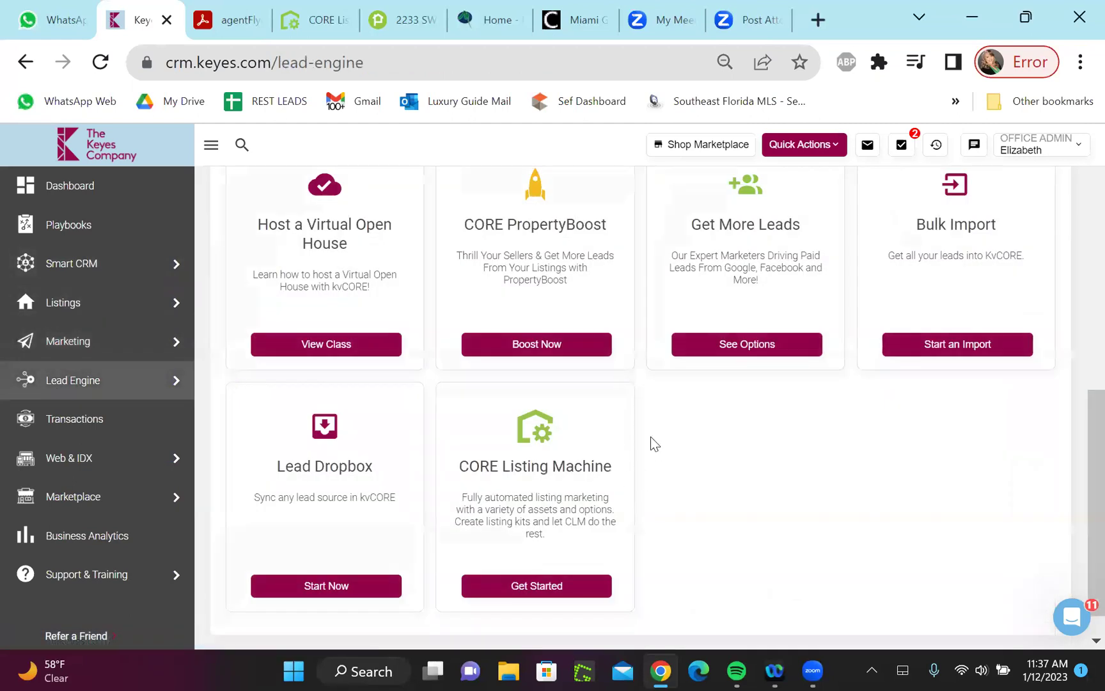
scroll(686, 445, up, 1)
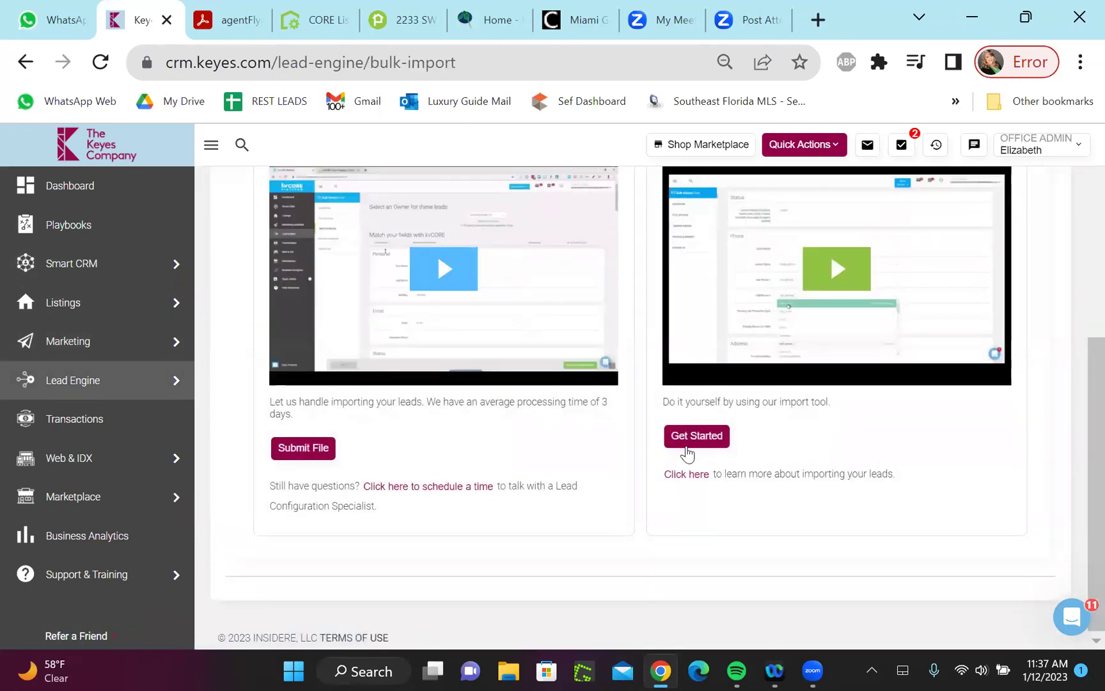
scroll(687, 453, up, 2)
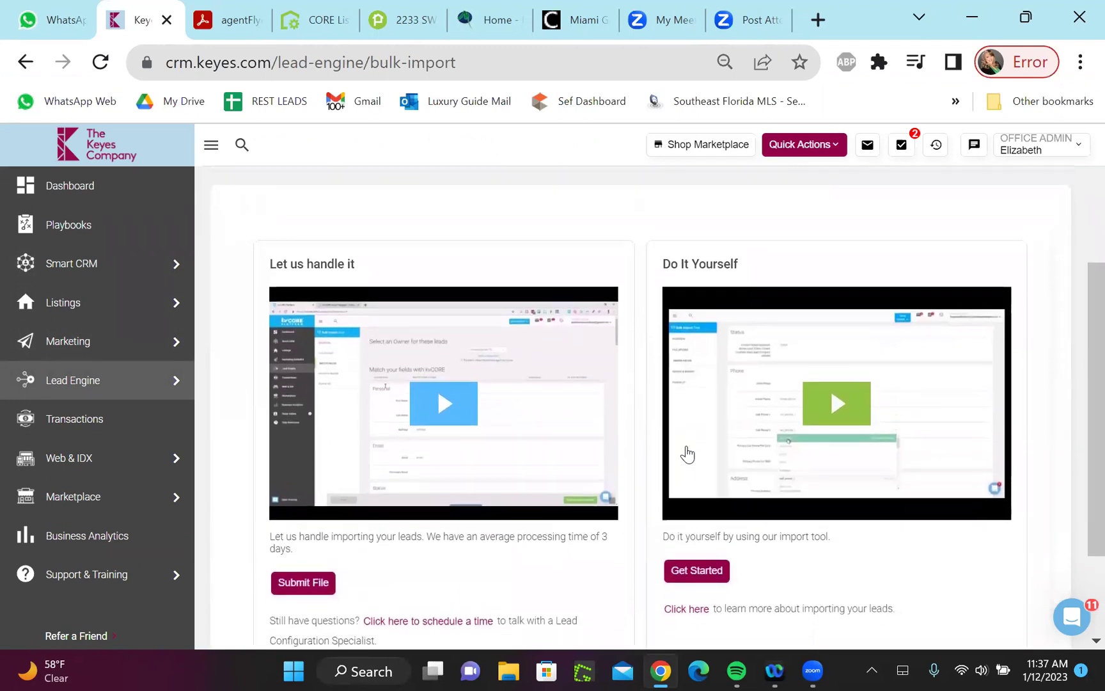
scroll(687, 453, down, 1)
scroll(687, 452, down, 1)
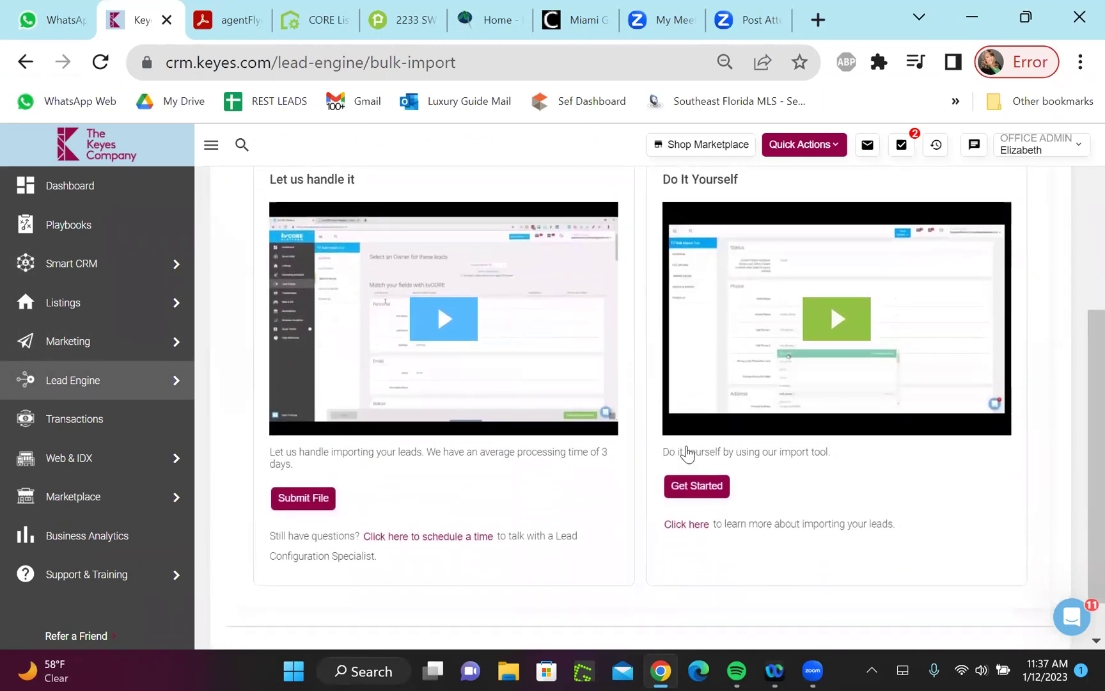
scroll(687, 446, up, 1)
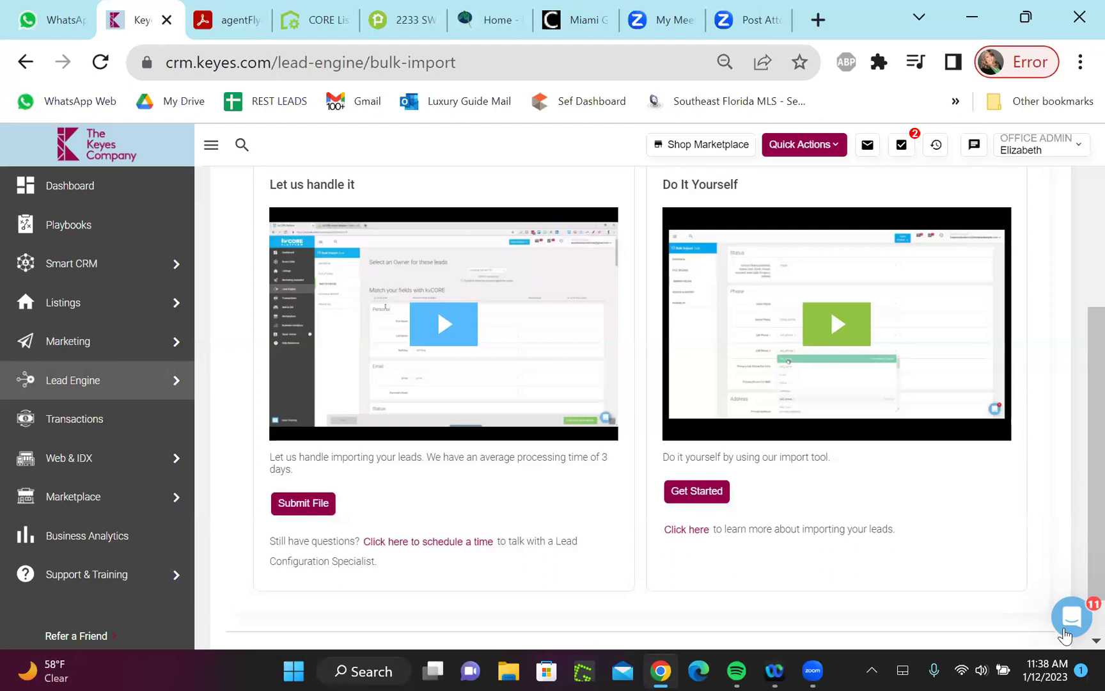
Open the support chat, click into the reply box and scroll back through earlier replies
click(1065, 633)
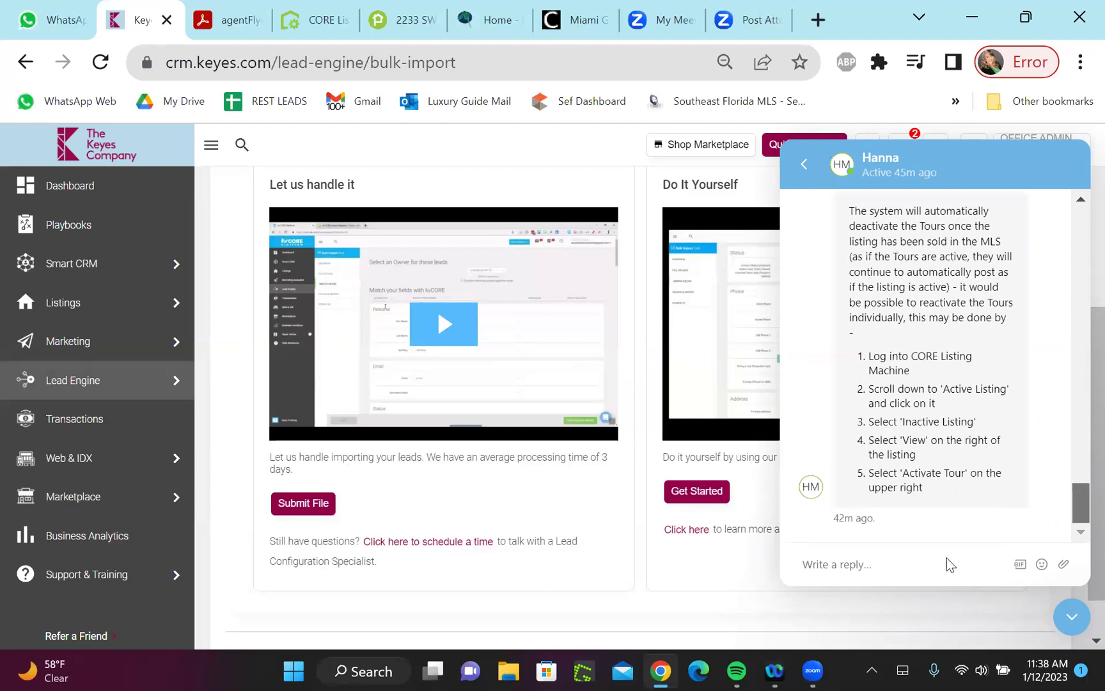
click(881, 563)
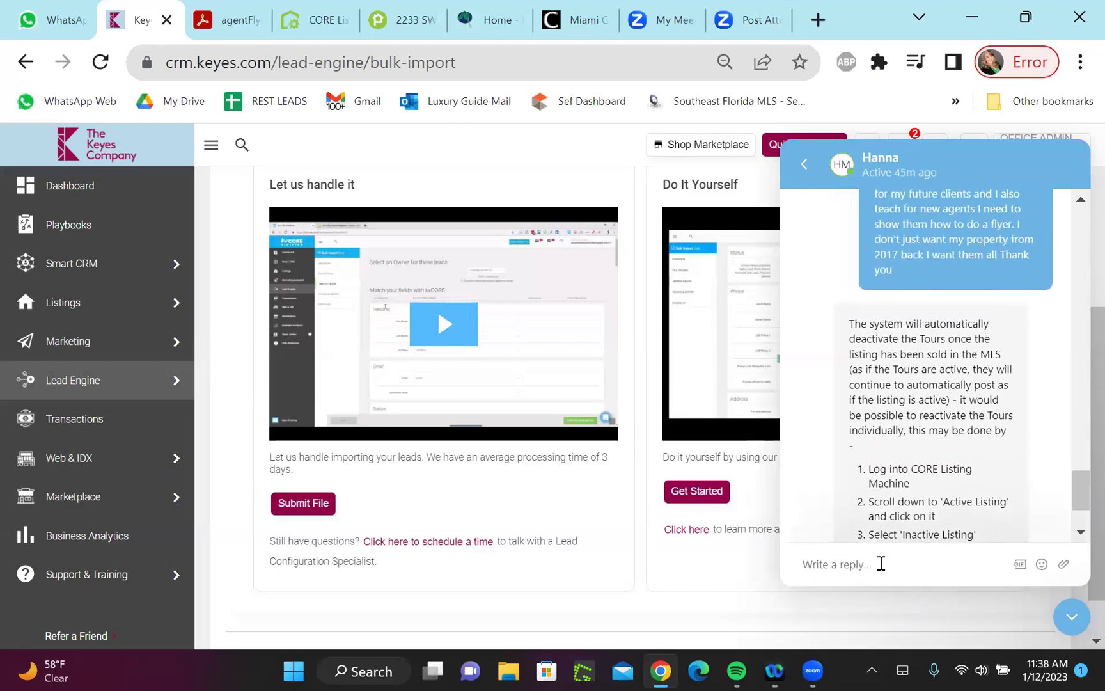
scroll(881, 563, up, 3)
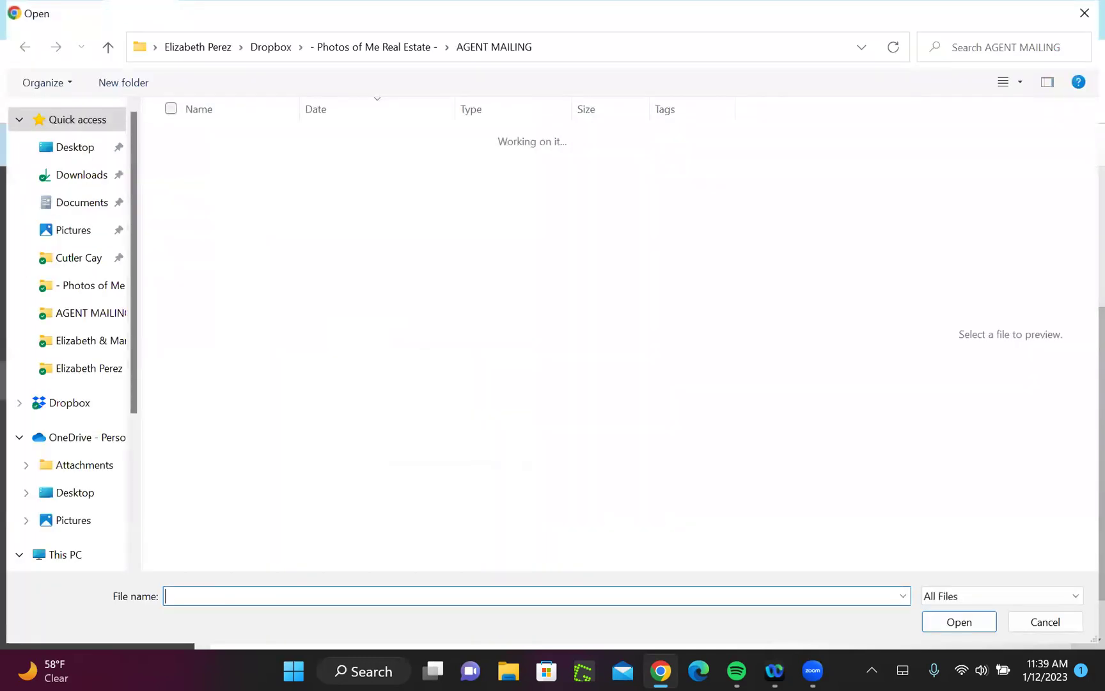
Bring the Zoom window forward and cancel the Open dialog without attaching a file
click(813, 671)
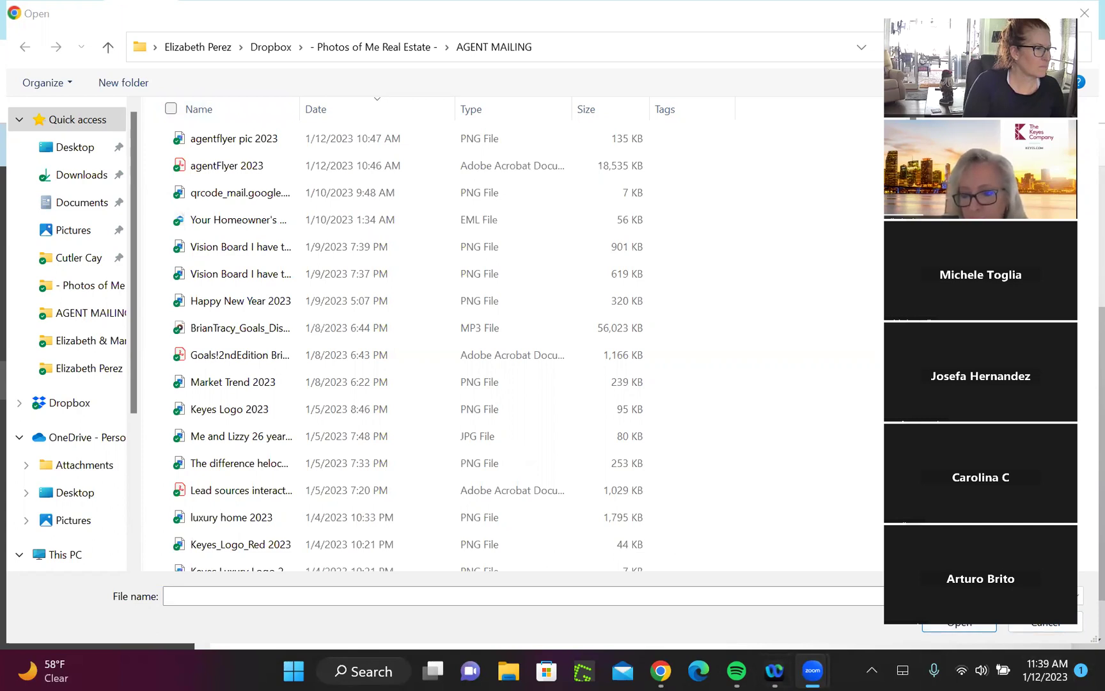
click(1046, 629)
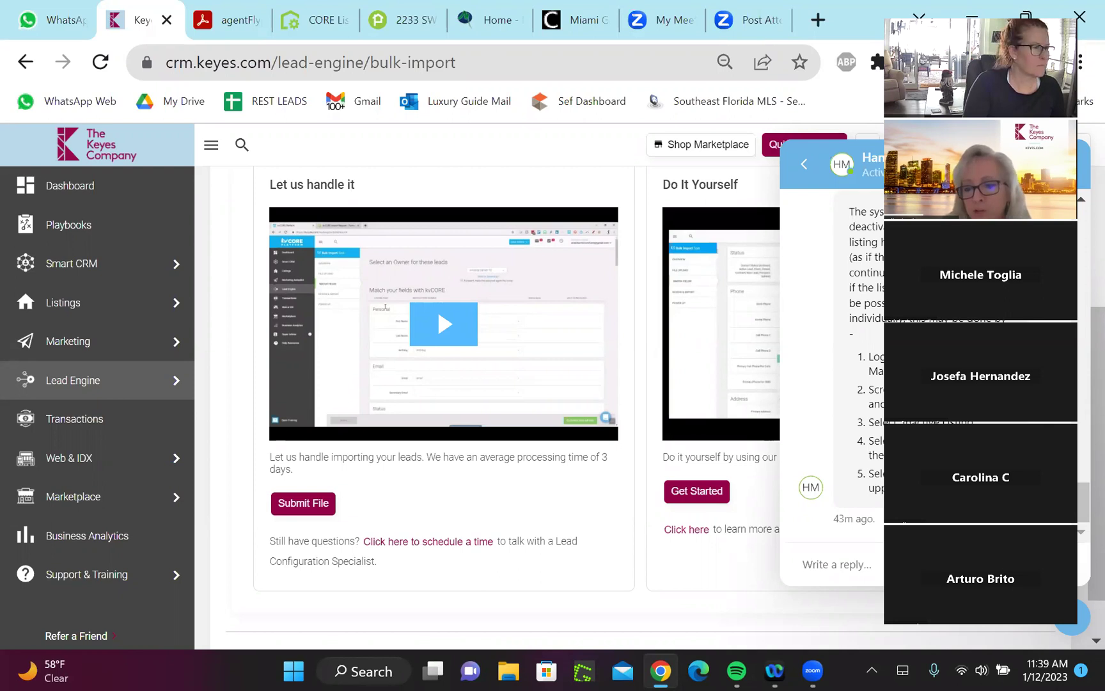
Close the support chat and go to the top of the kvCORE Dashboard
click(1079, 624)
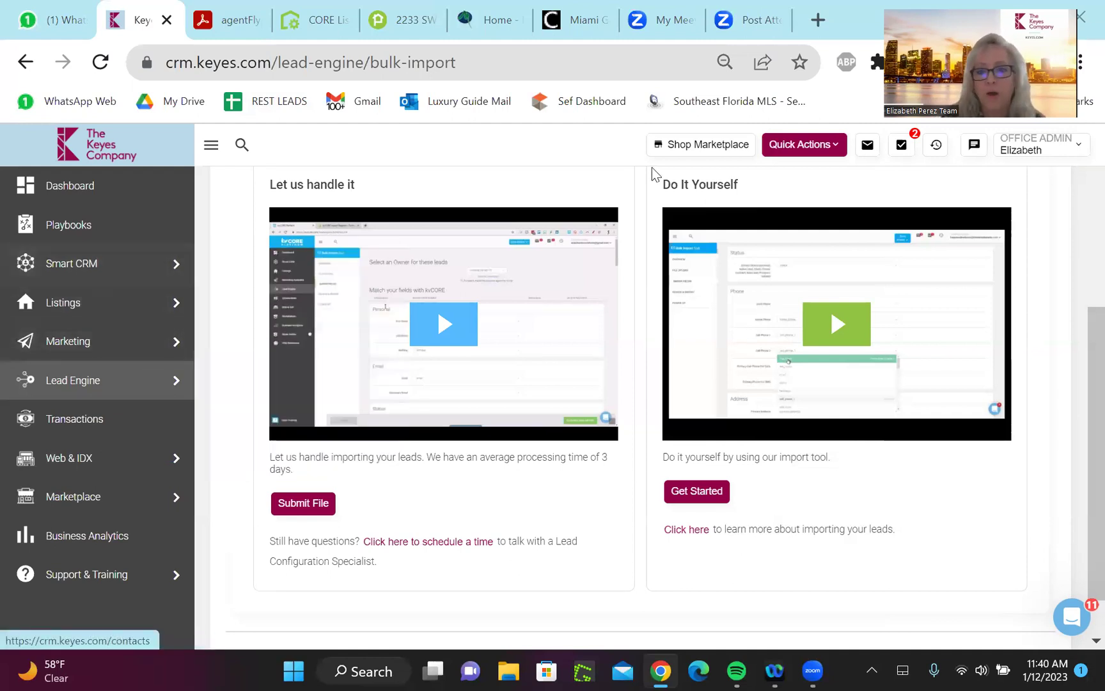
click(78, 195)
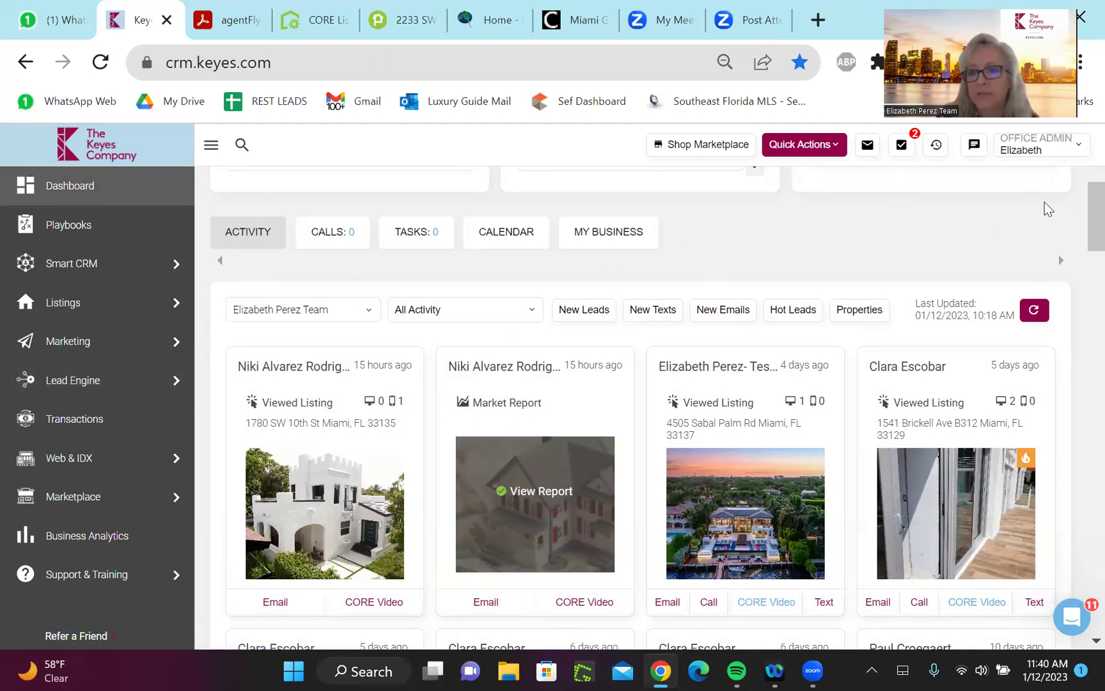
scroll(1084, 217, up, 3)
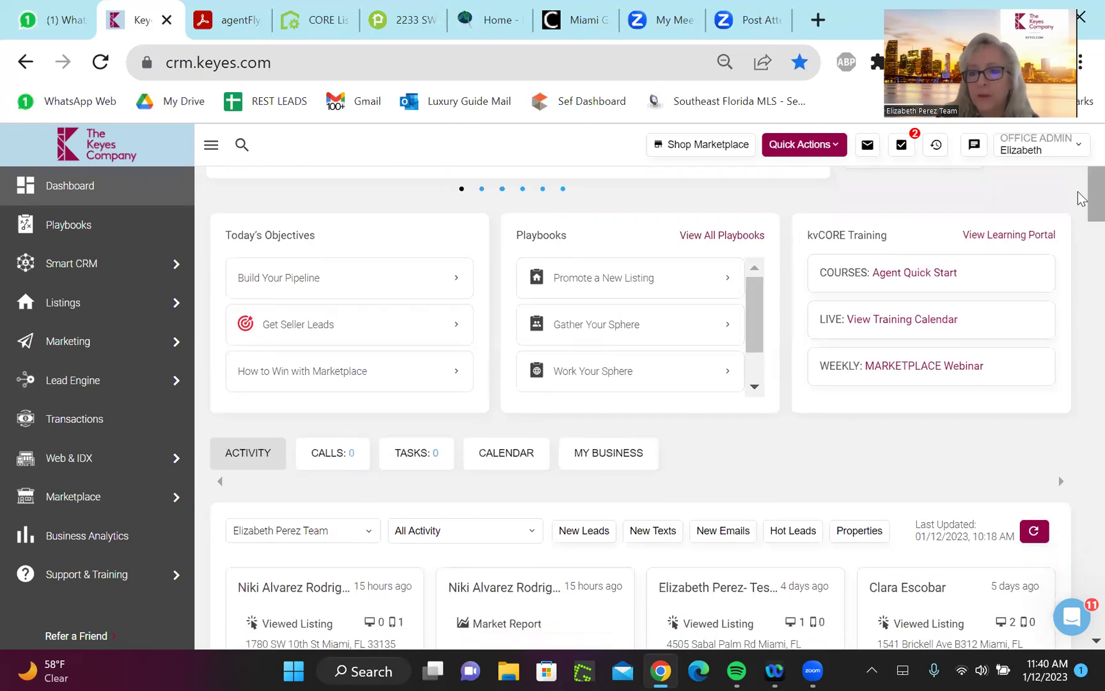
scroll(1081, 197, up, 2)
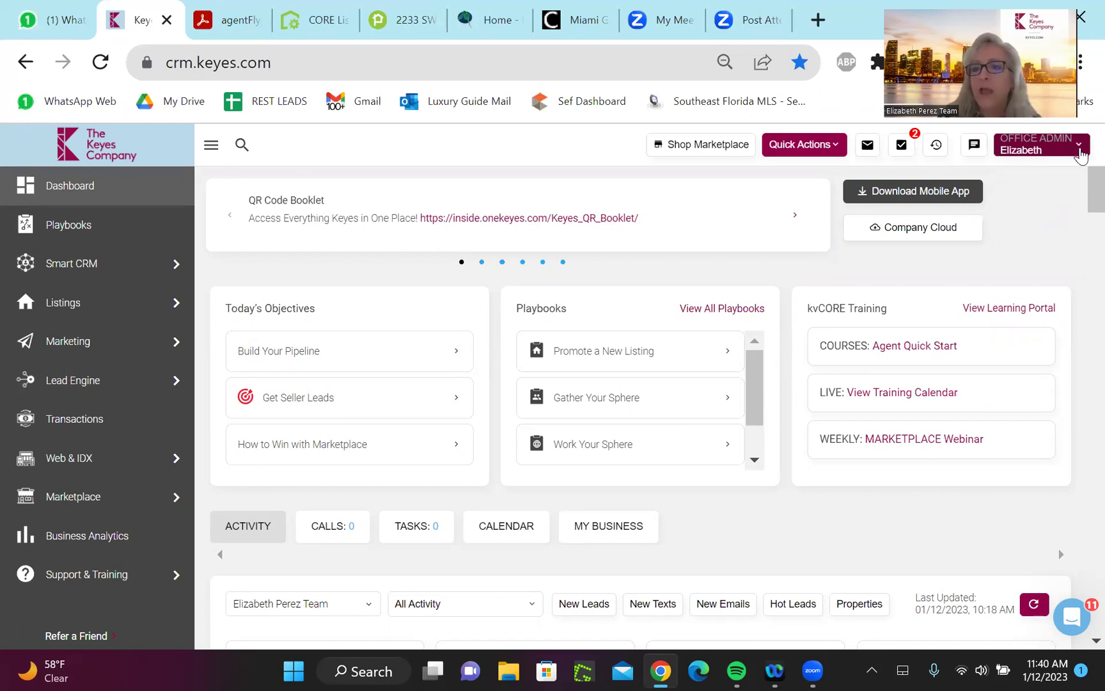
Go to My Profile from the OFFICE ADMIN menu and scroll down to the email Signature section
click(1081, 155)
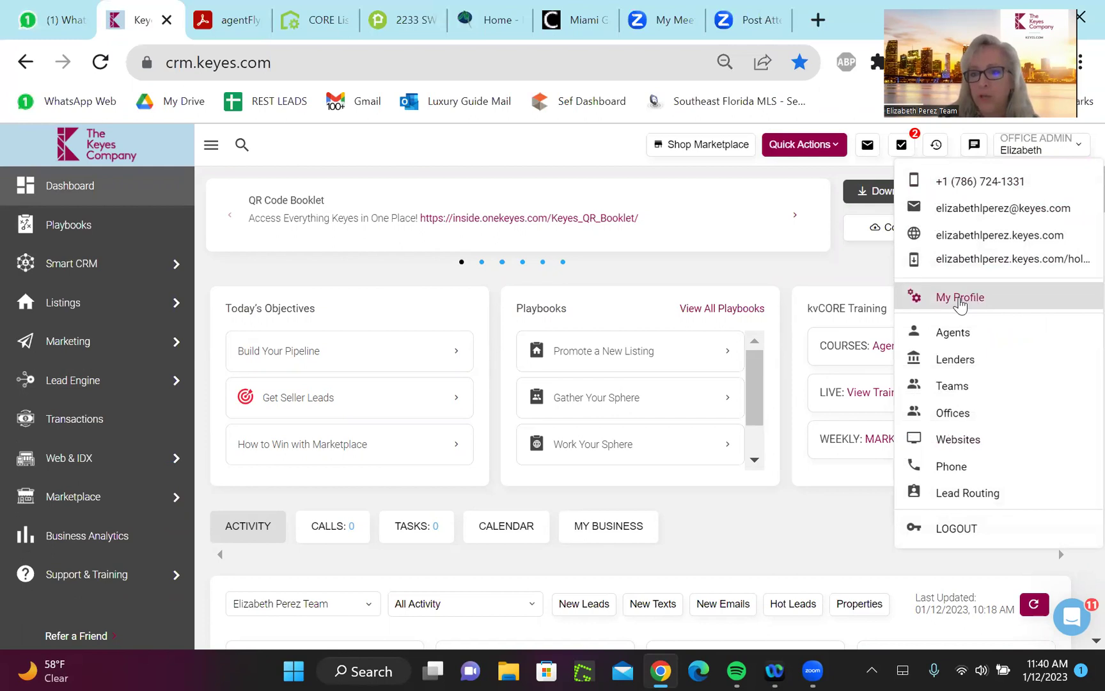
click(961, 298)
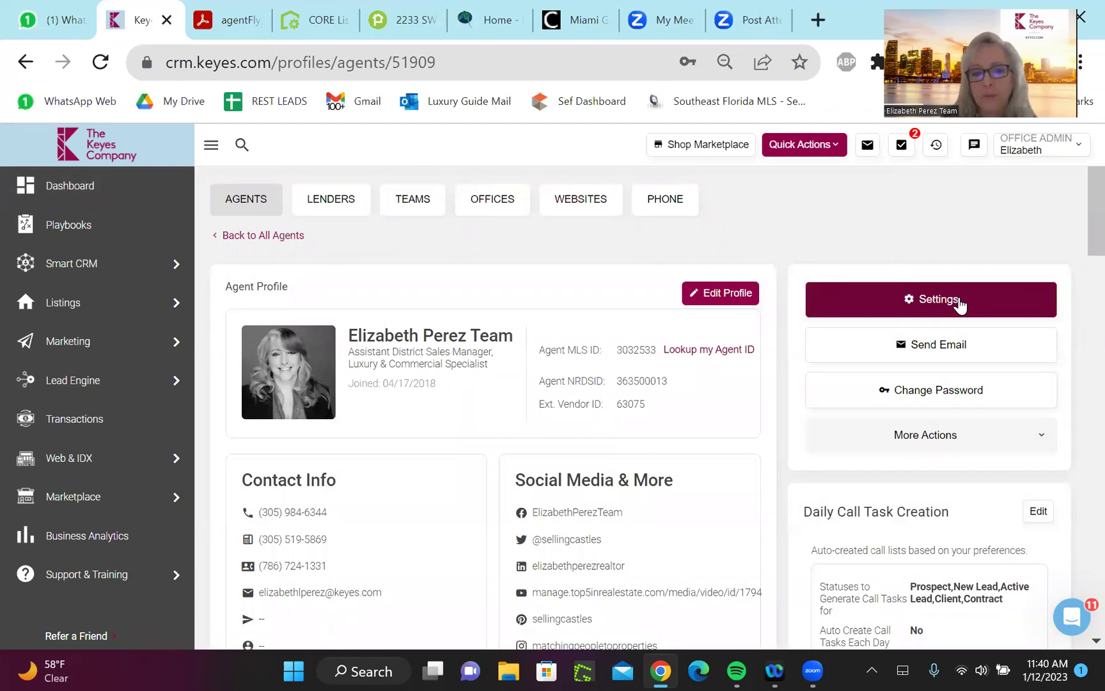
scroll(961, 305, down, 1)
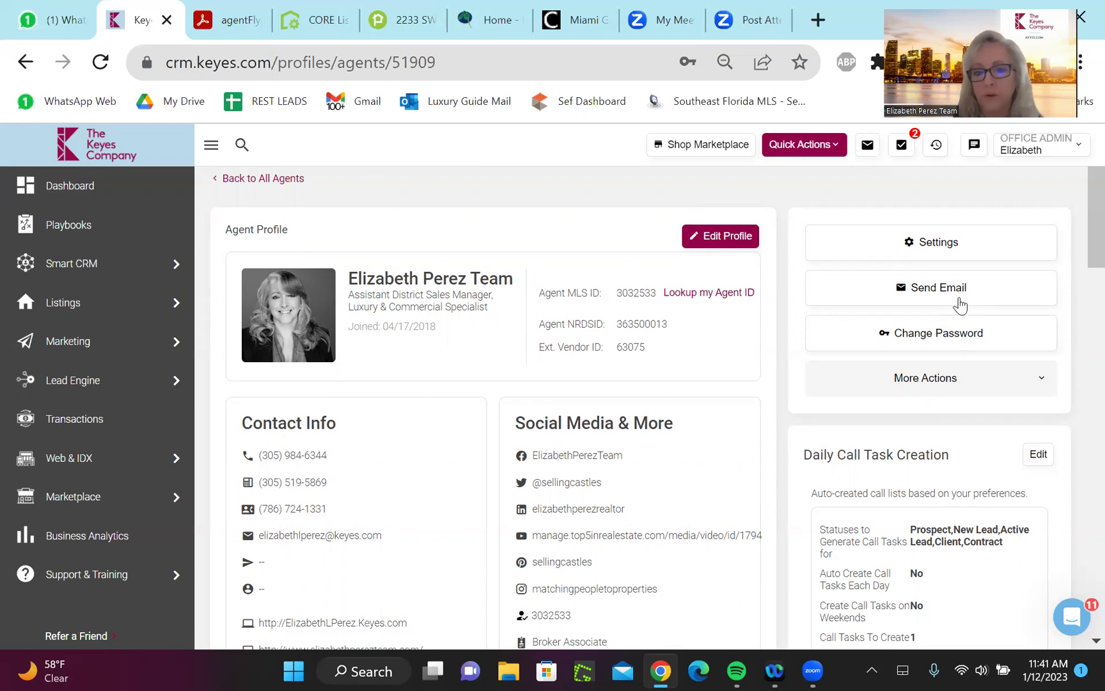
scroll(960, 306, down, 1)
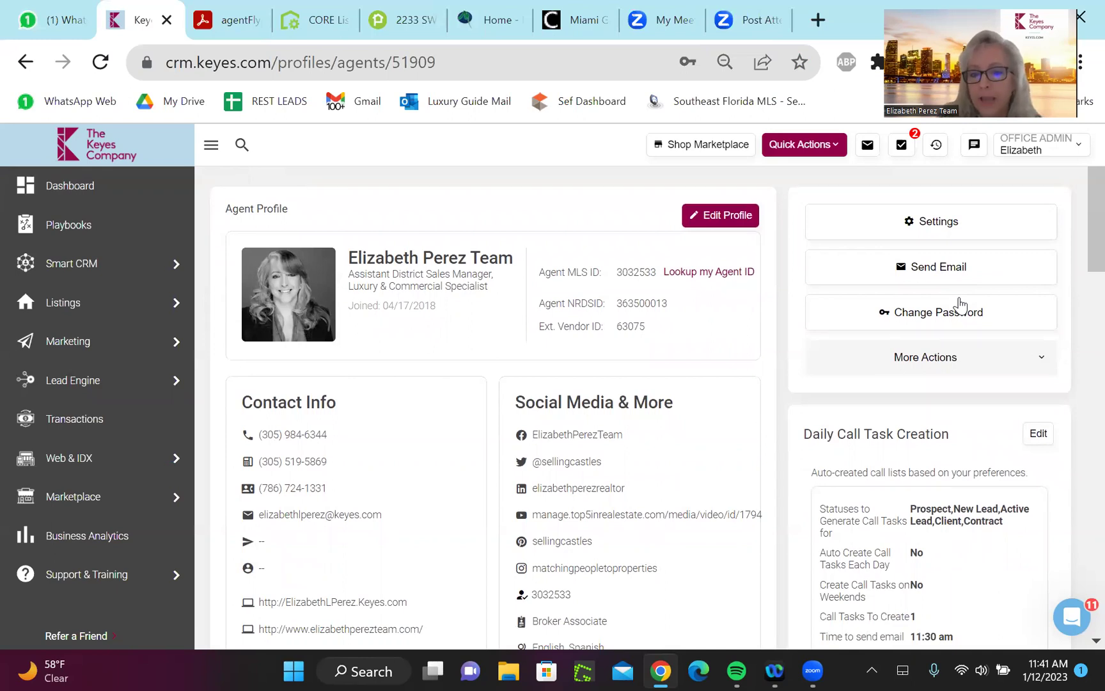
scroll(959, 306, down, 2)
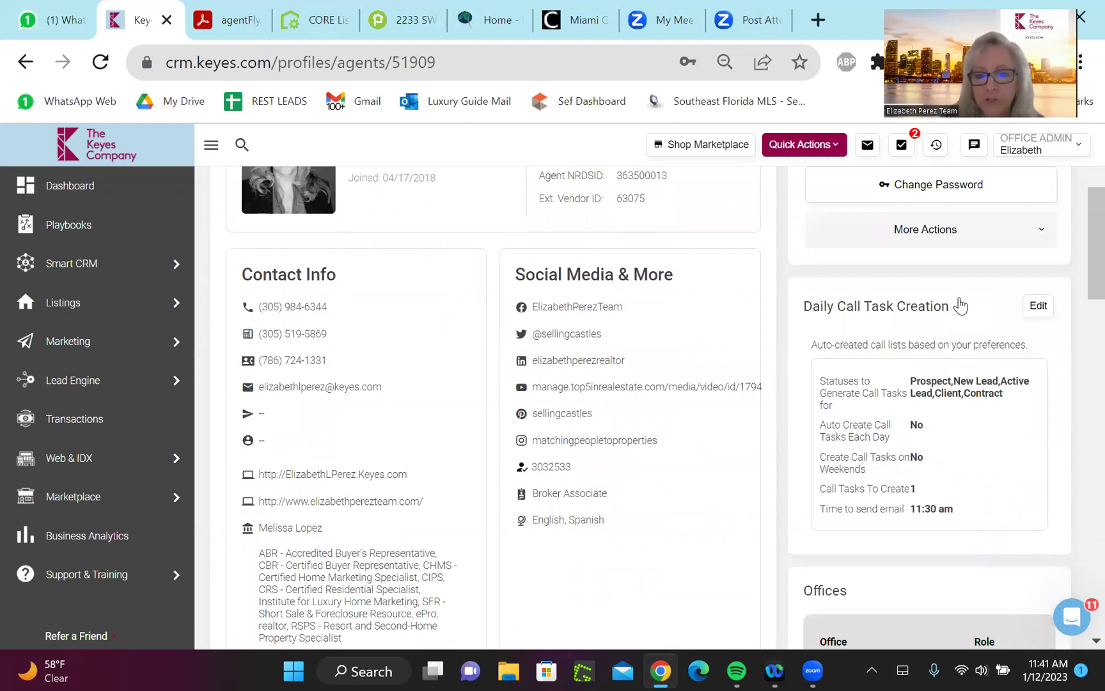
scroll(960, 306, down, 2)
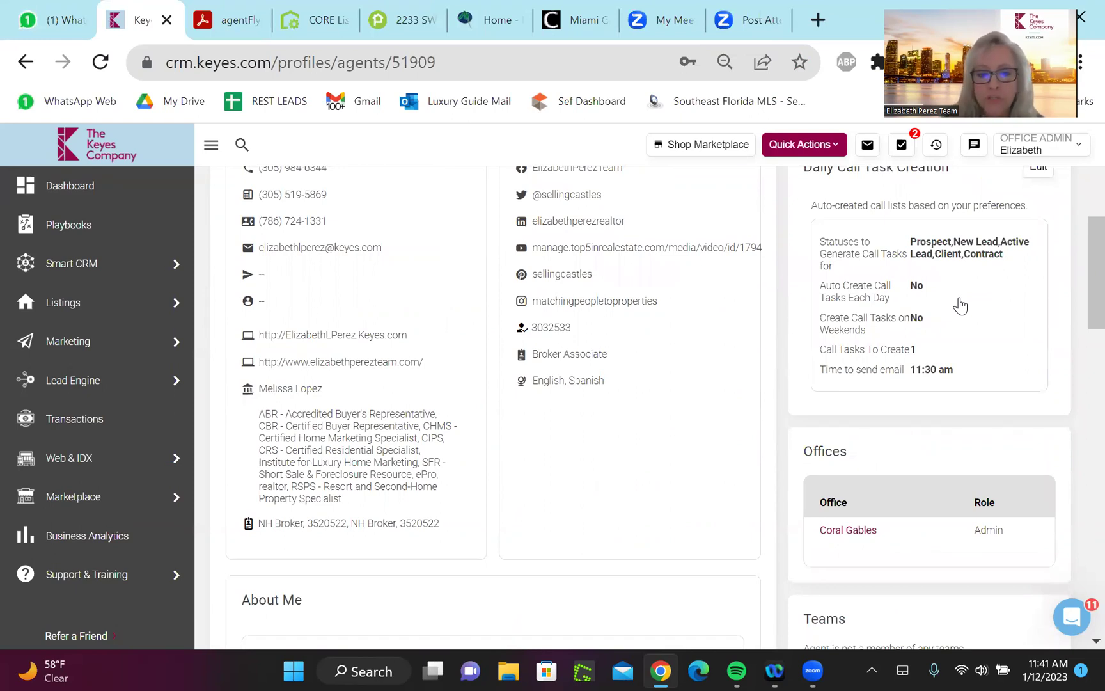
scroll(960, 306, down, 2)
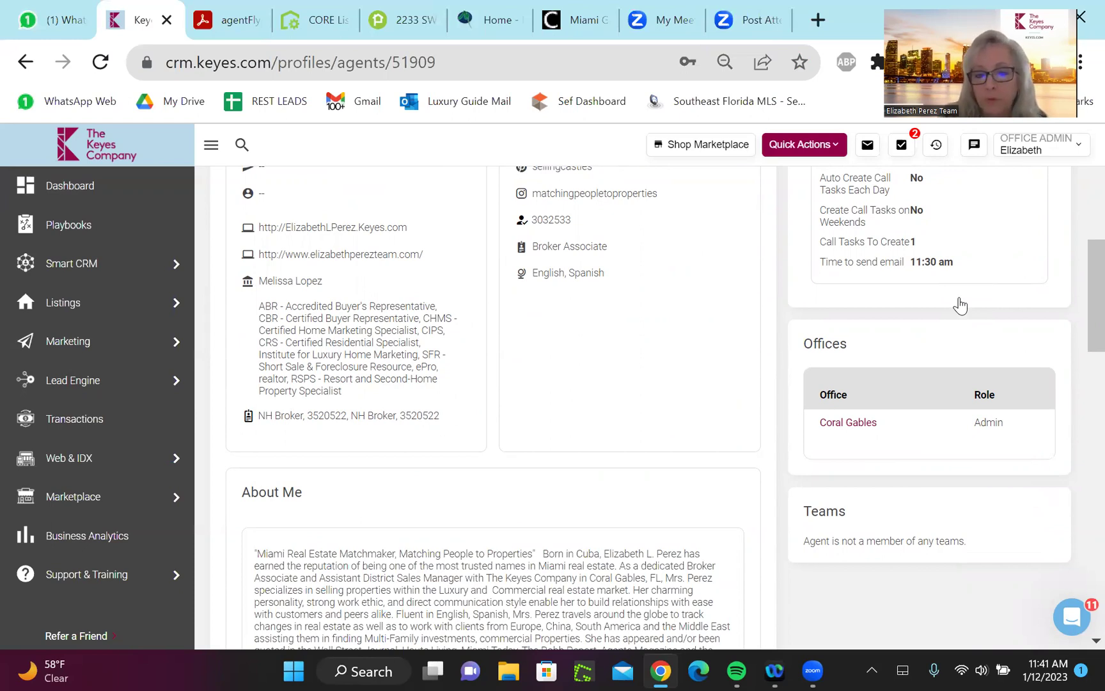
scroll(961, 305, down, 3)
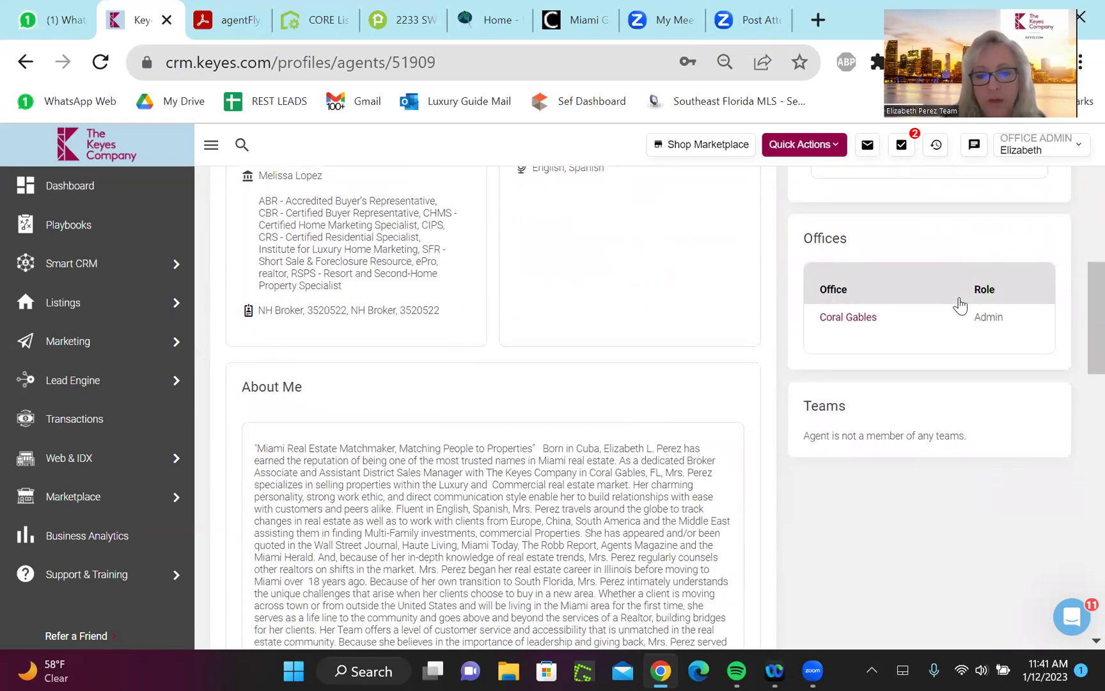
scroll(961, 306, down, 3)
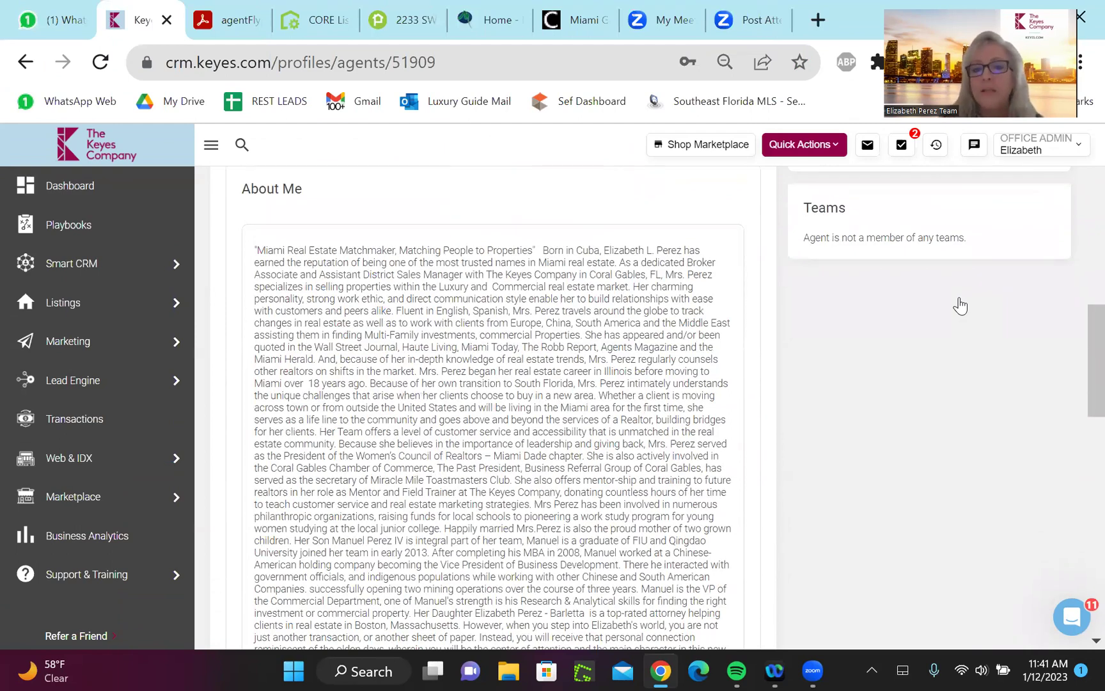
scroll(961, 306, down, 1)
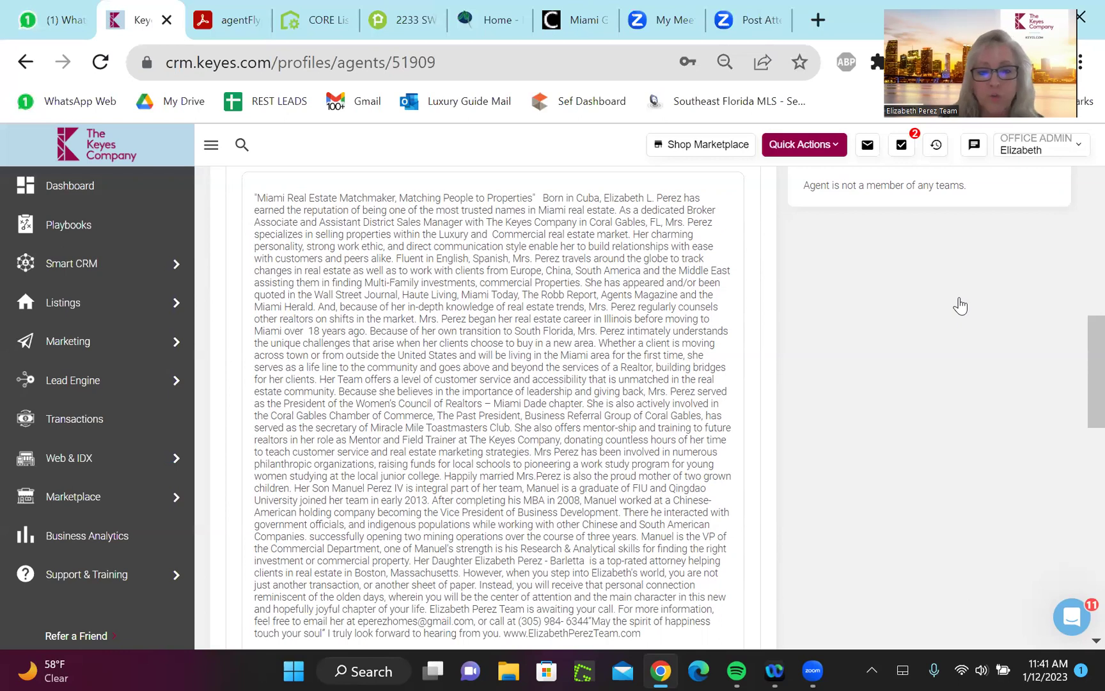
scroll(961, 306, down, 4)
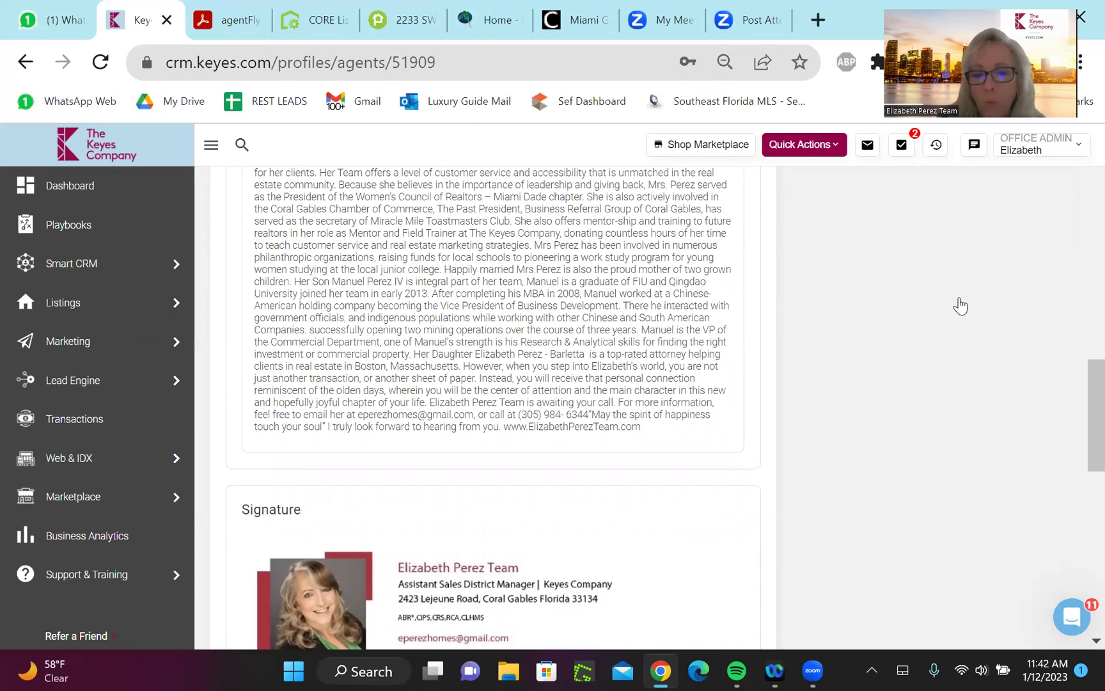
scroll(961, 306, down, 2)
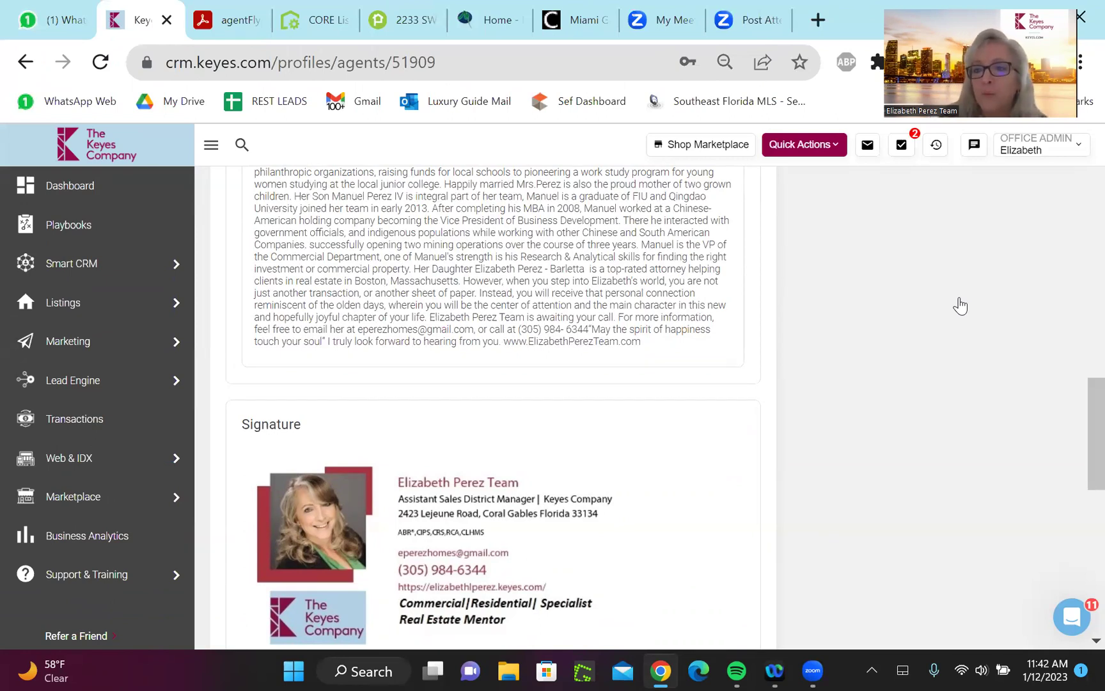
scroll(961, 306, down, 2)
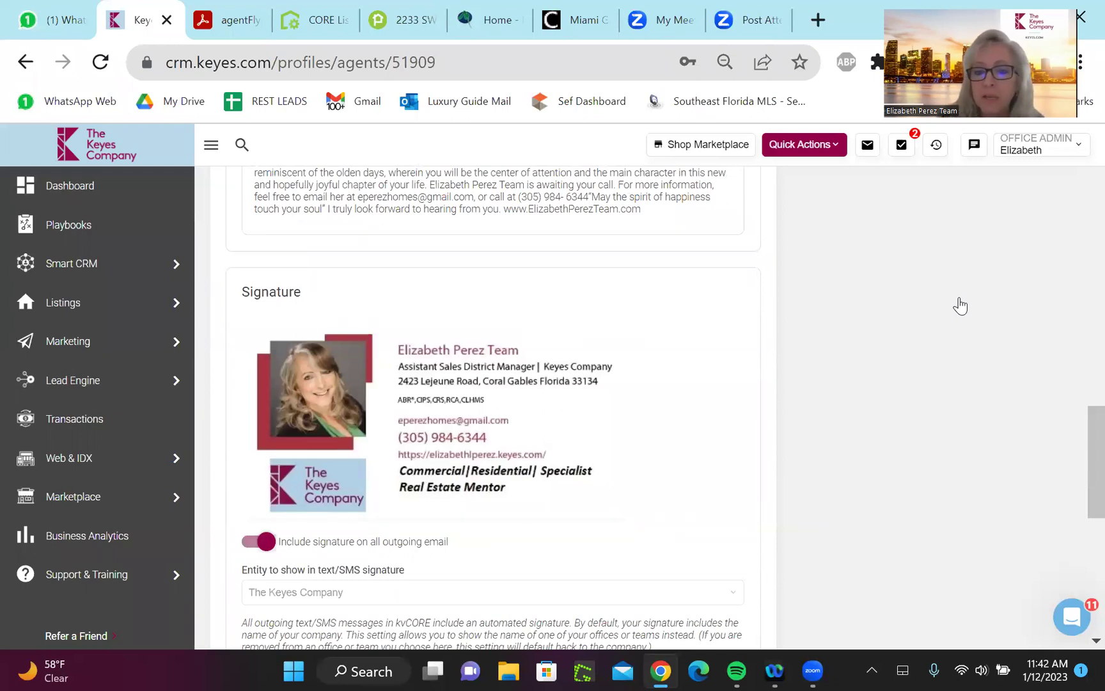
scroll(961, 306, down, 1)
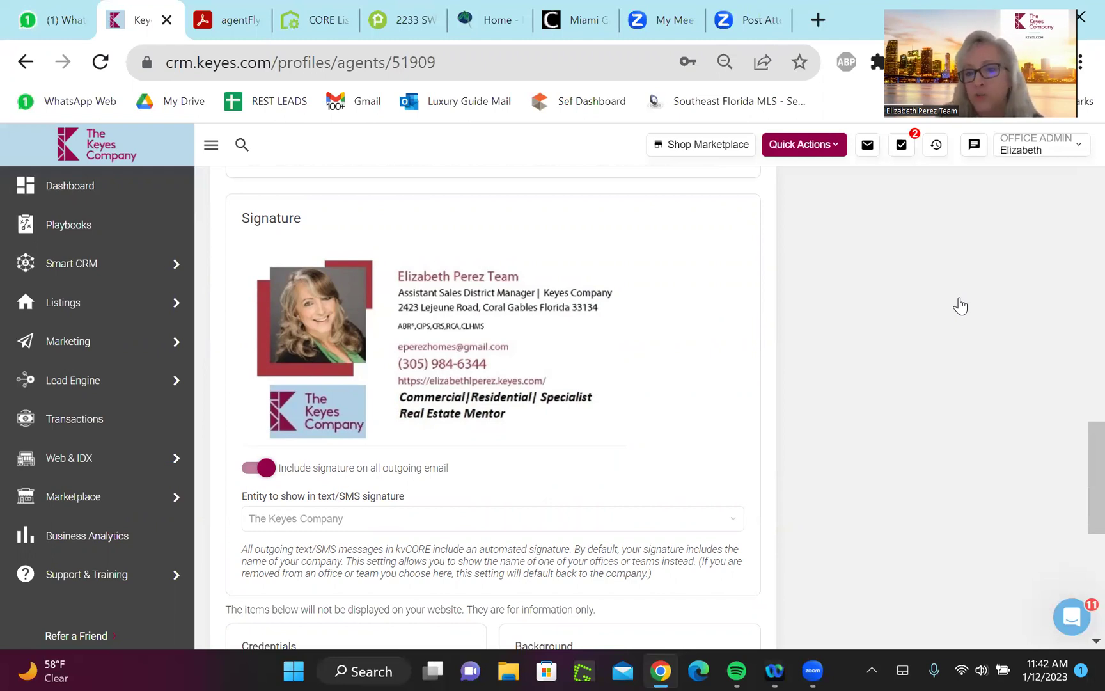
scroll(960, 306, down, 5)
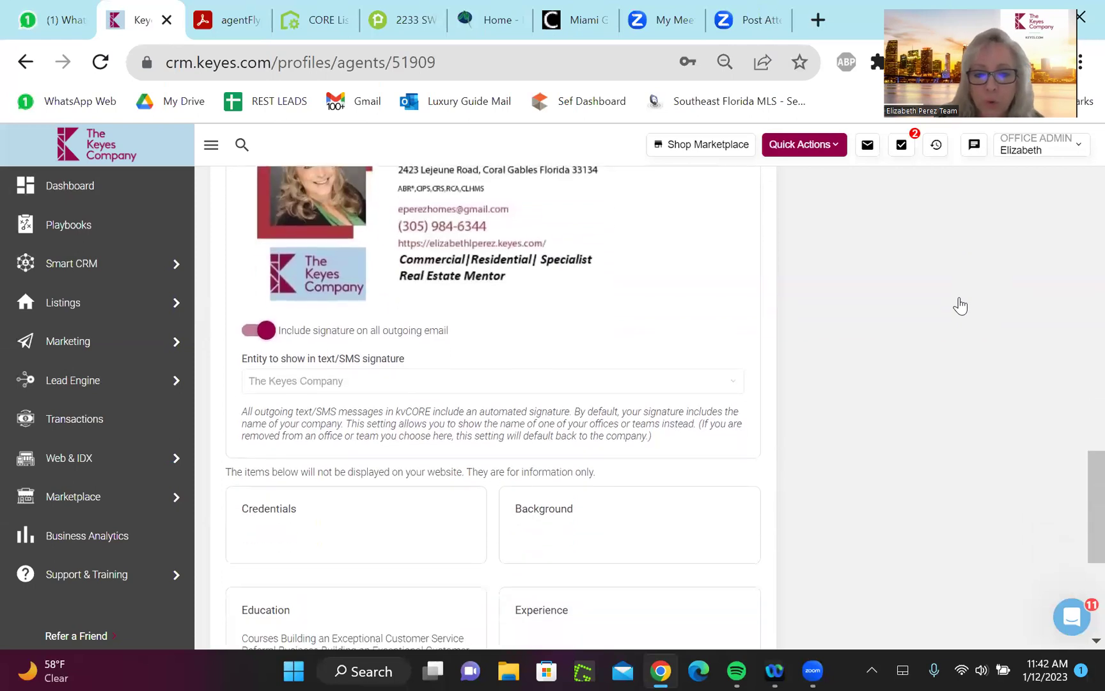
scroll(960, 306, down, 1)
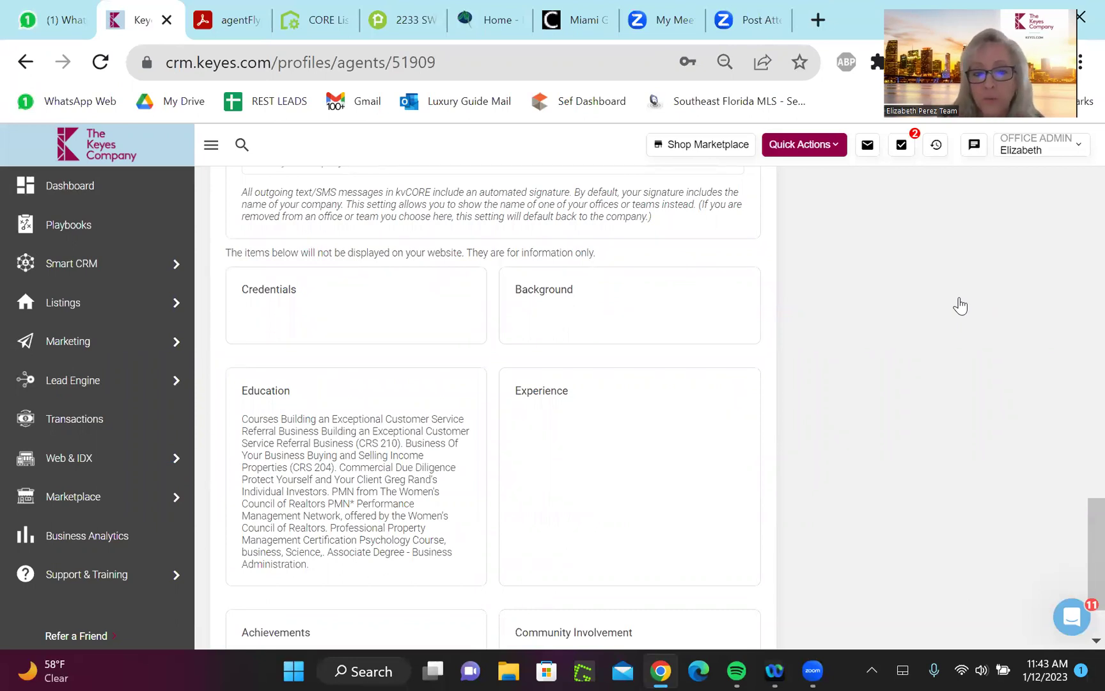
scroll(961, 306, down, 2)
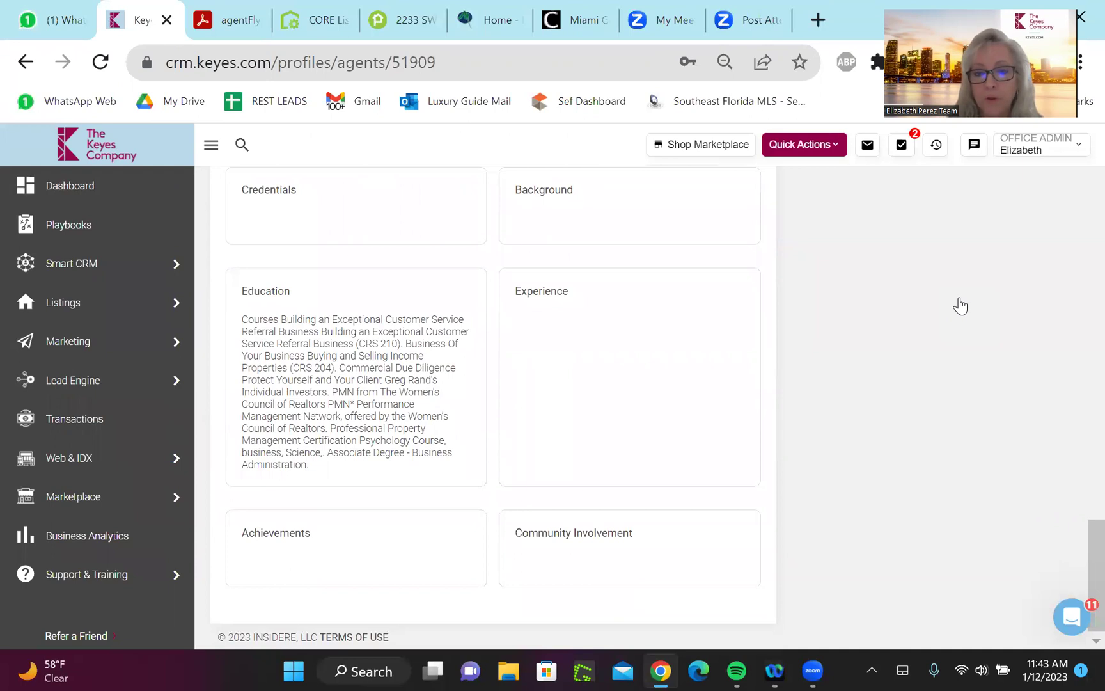
scroll(960, 305, up, 2)
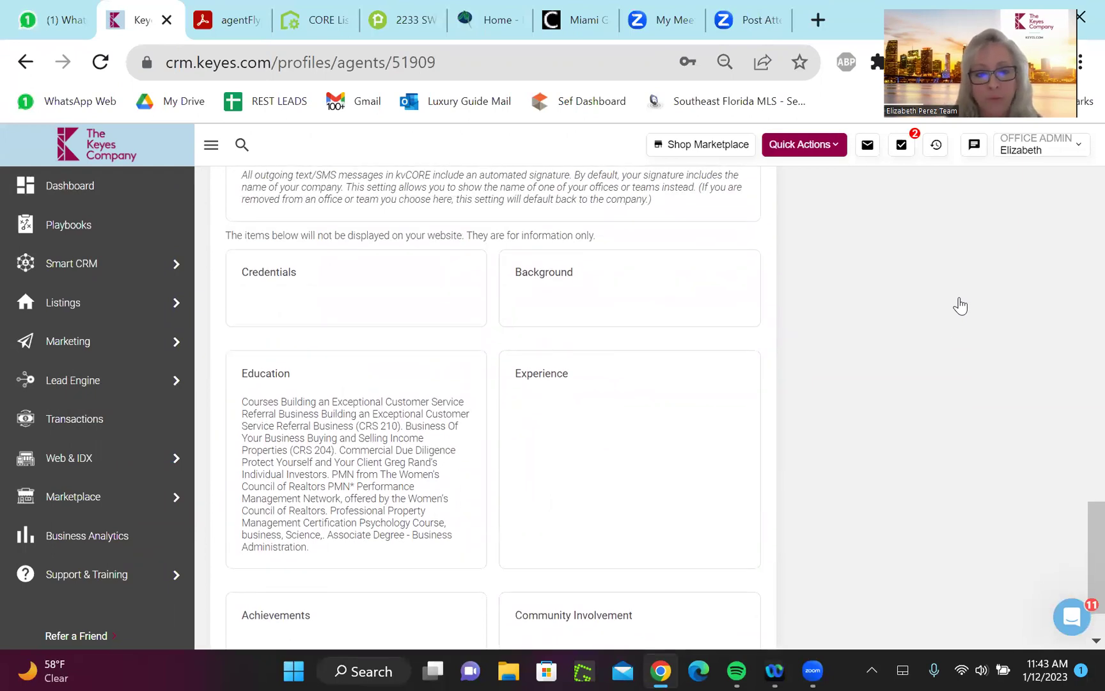
scroll(961, 305, down, 2)
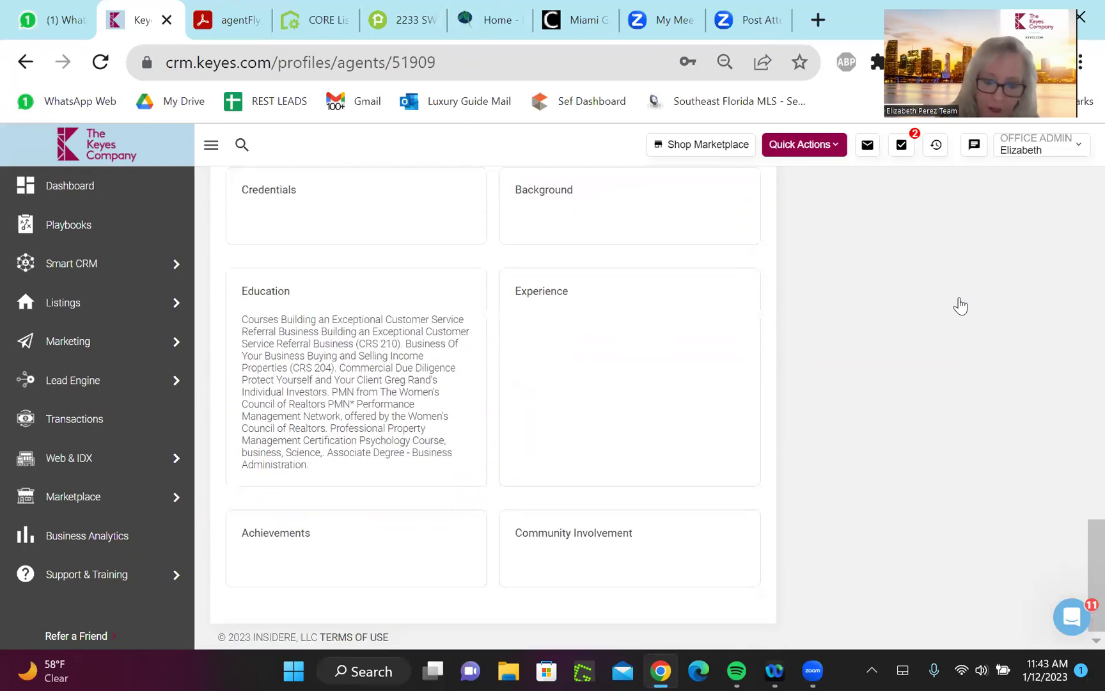
scroll(960, 305, up, 15)
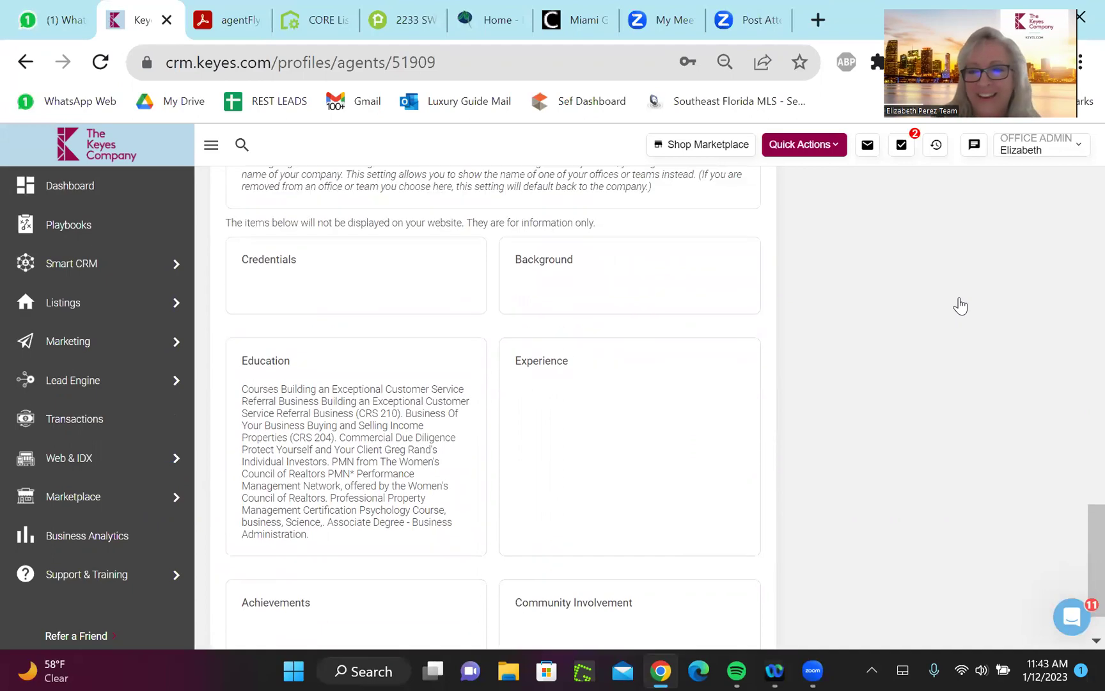
scroll(960, 306, up, 20)
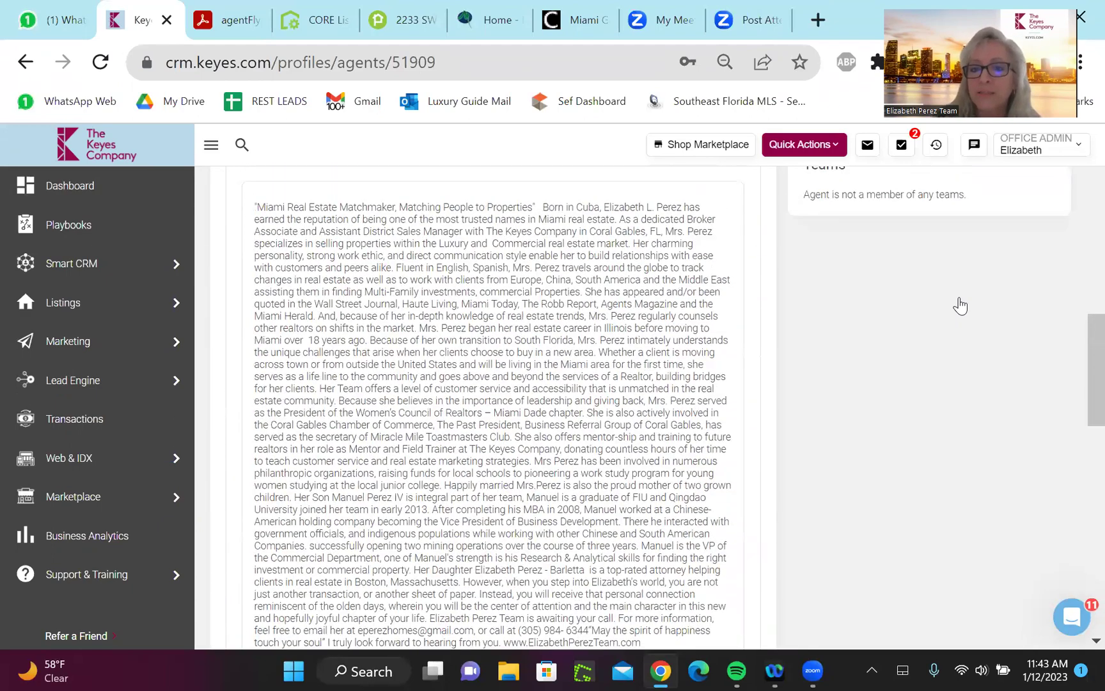
scroll(960, 306, up, 2)
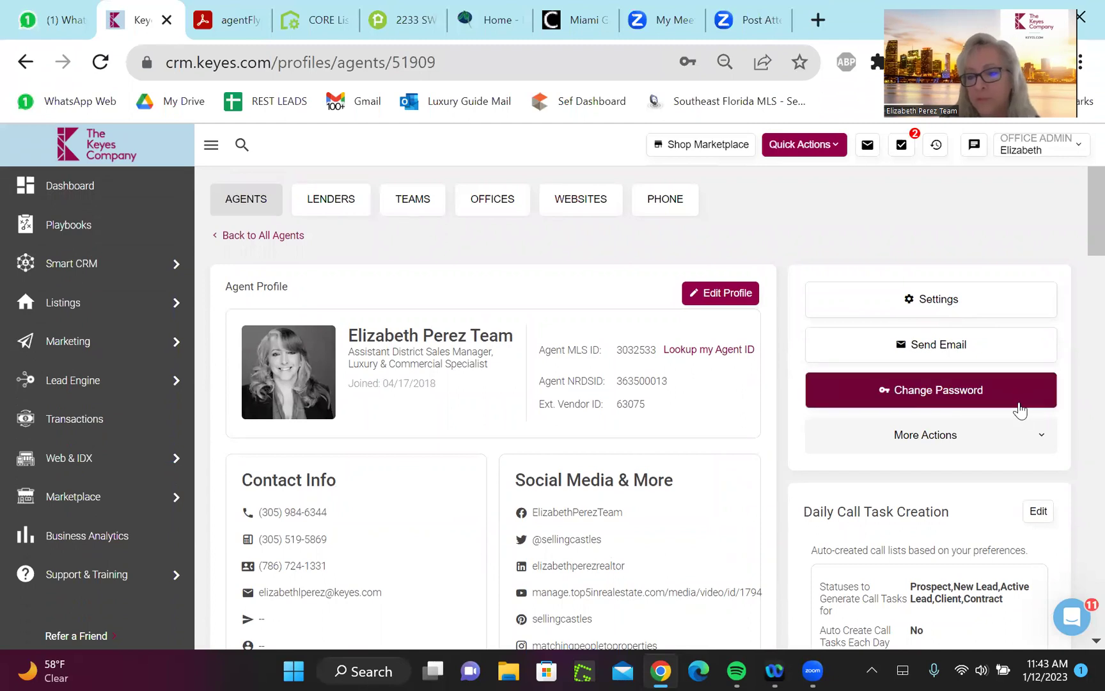
Put the agent profile into edit mode and bring up its Agent Settings
scroll(1039, 432, down, 3)
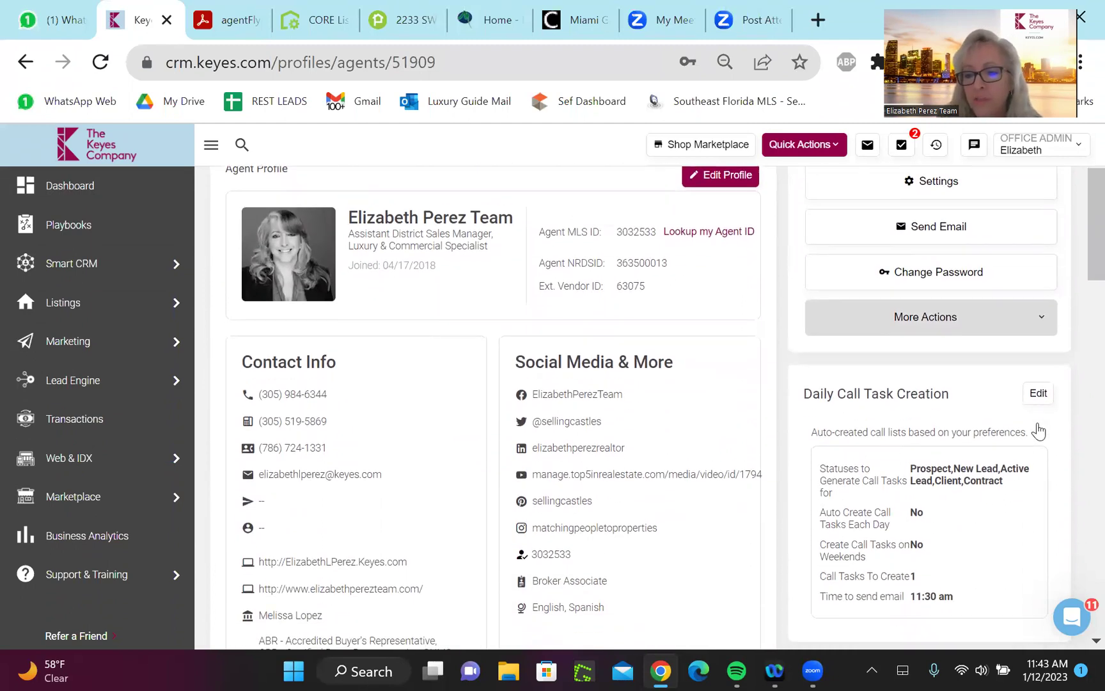
scroll(1039, 433, up, 1)
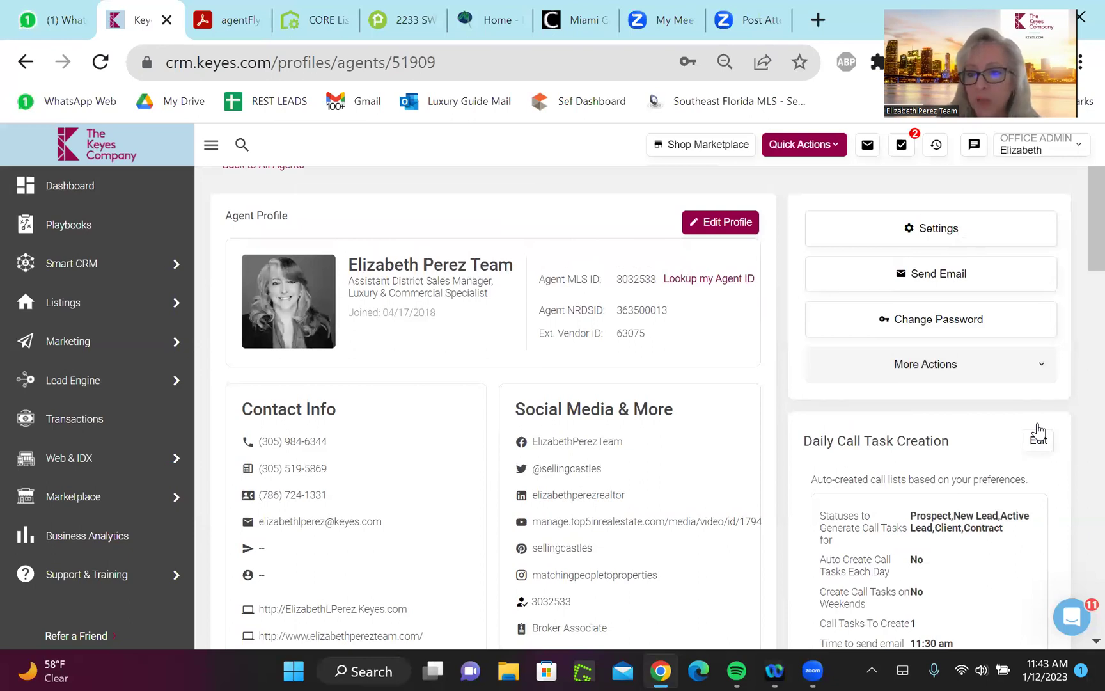
click(1037, 435)
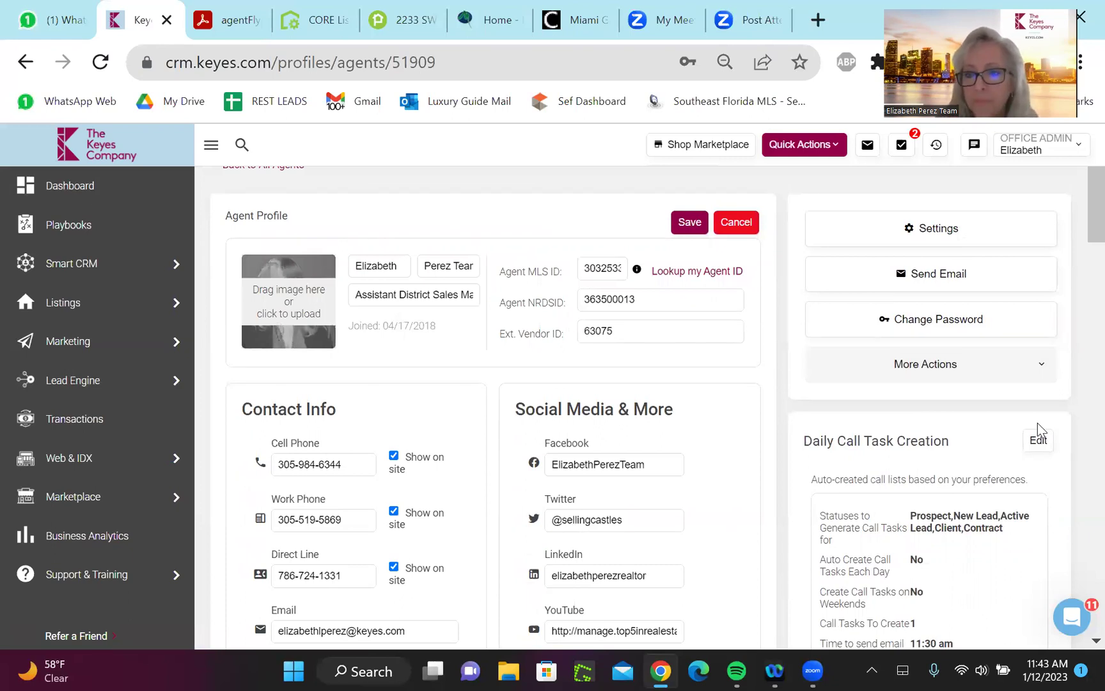
click(1037, 425)
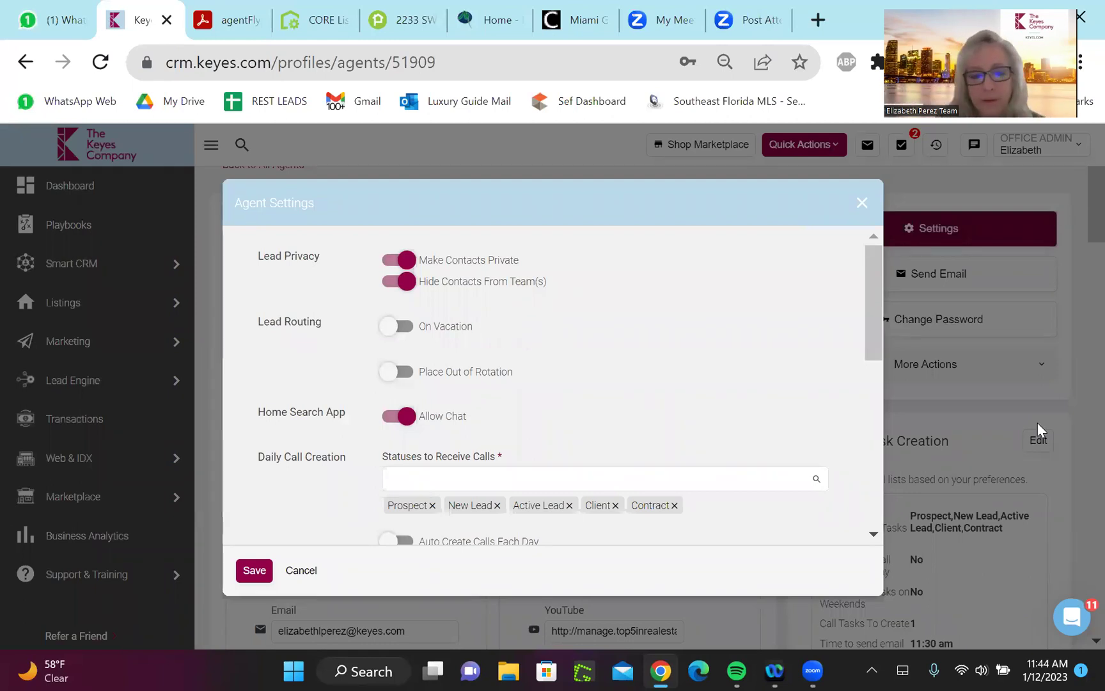
Review the Agent Settings options down to the holiday list and save them
scroll(1037, 423, down, 1)
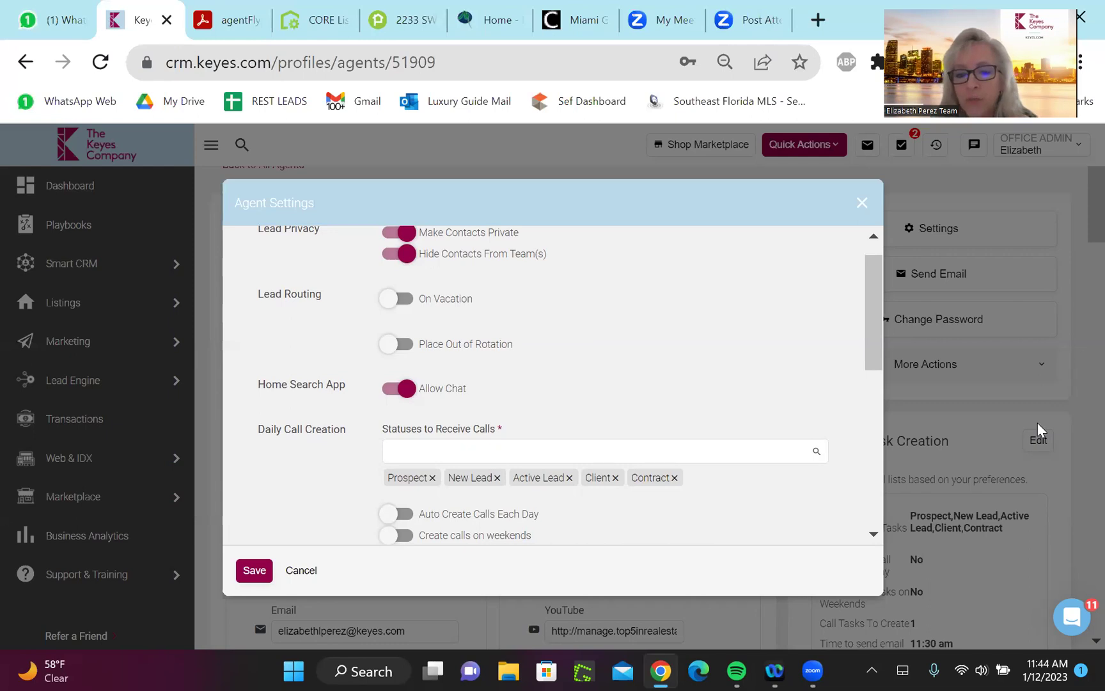
scroll(1038, 424, down, 3)
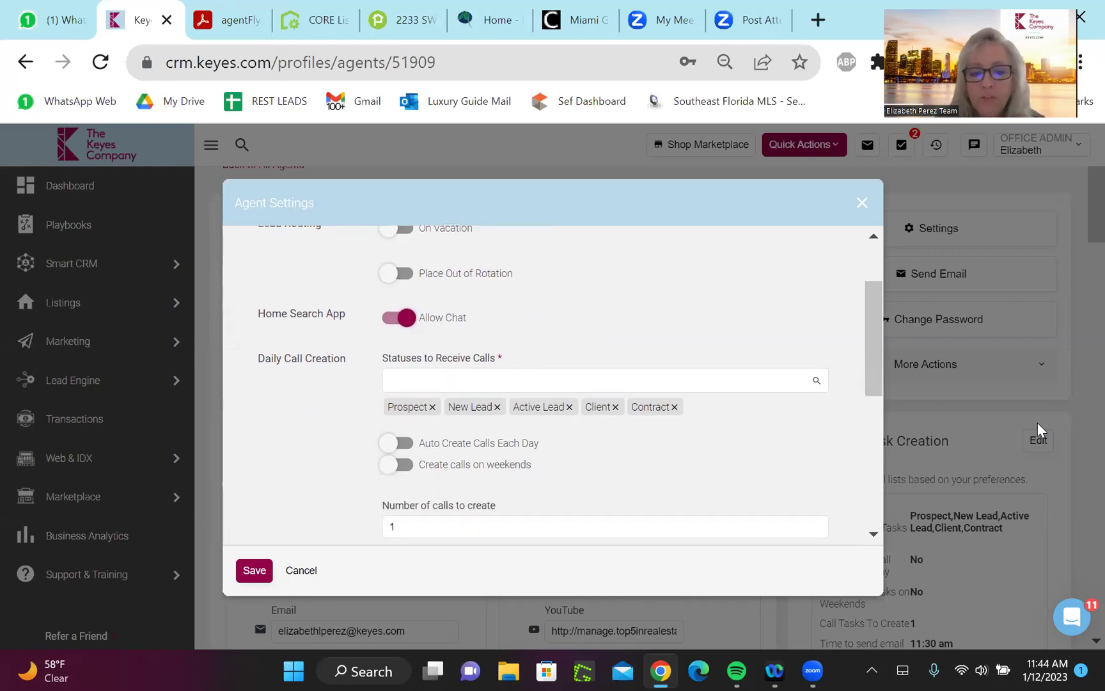
scroll(1038, 423, down, 4)
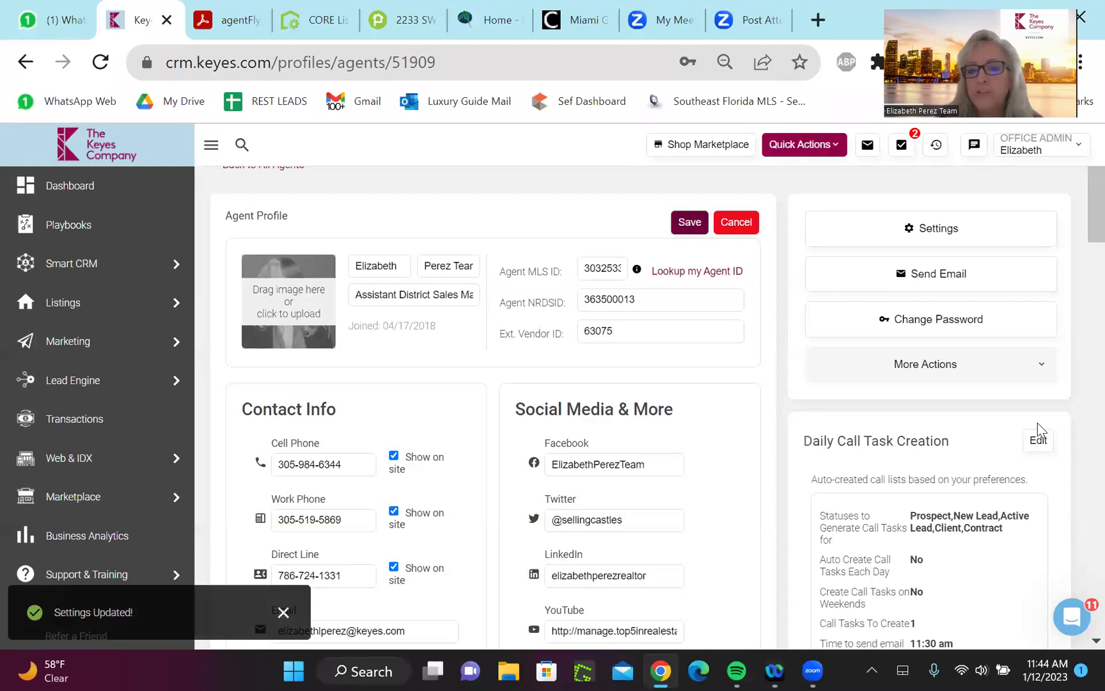
Save the agent profile edits and confirm the Profile Updated Successfully message
key(Return)
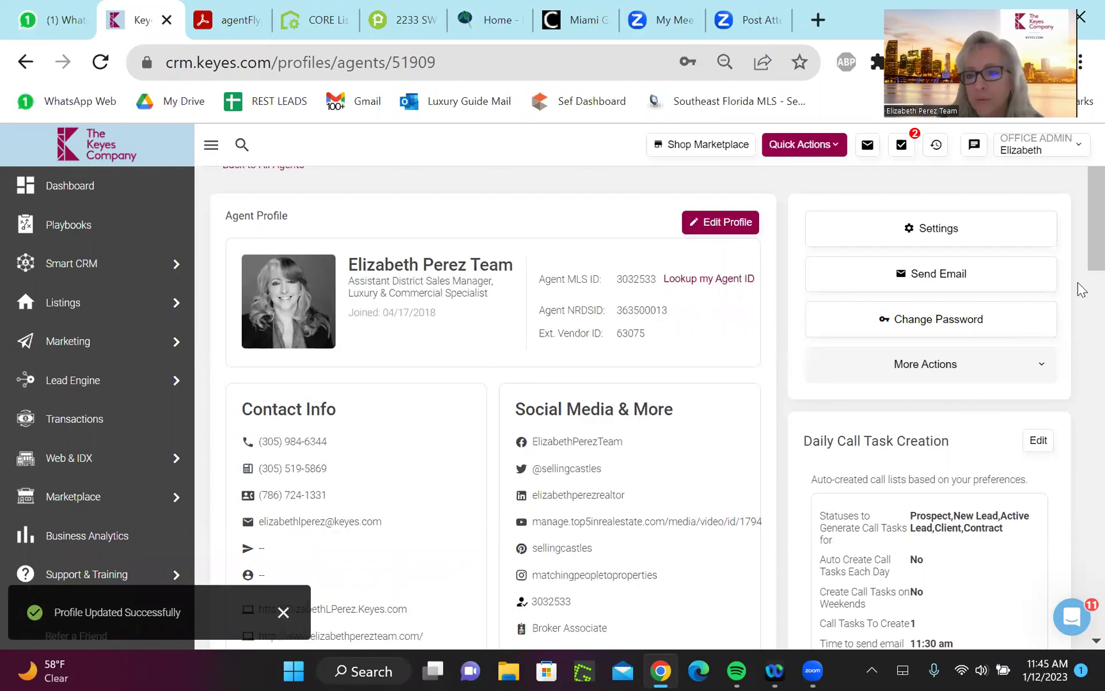
scroll(1082, 239, down, 10)
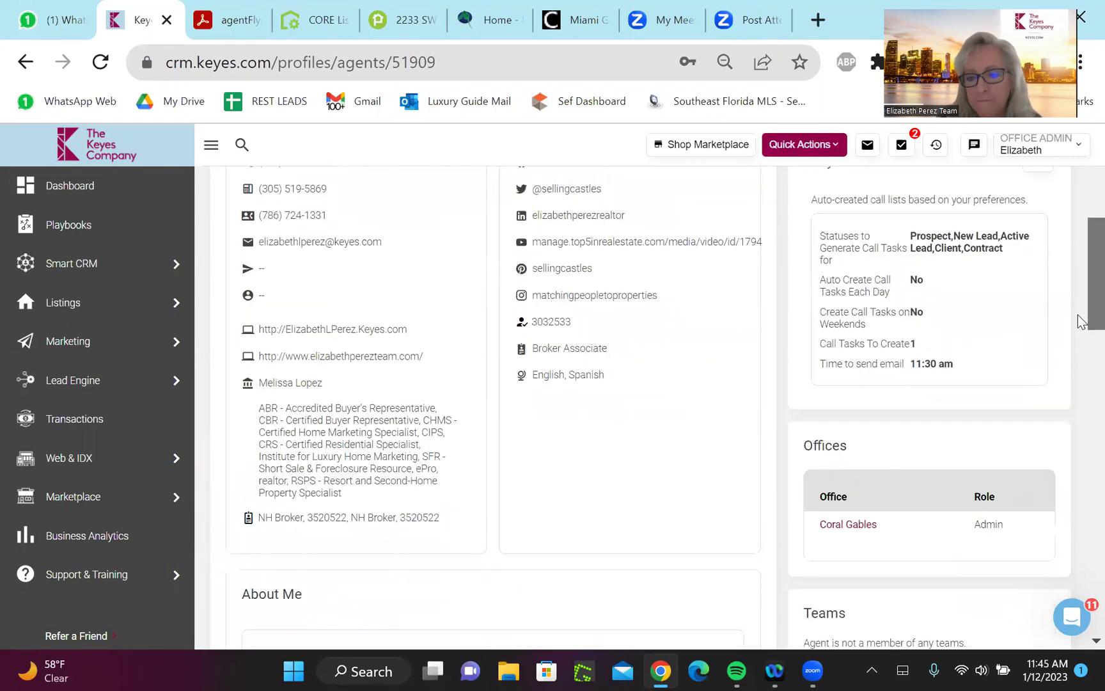
scroll(1081, 192, up, 12)
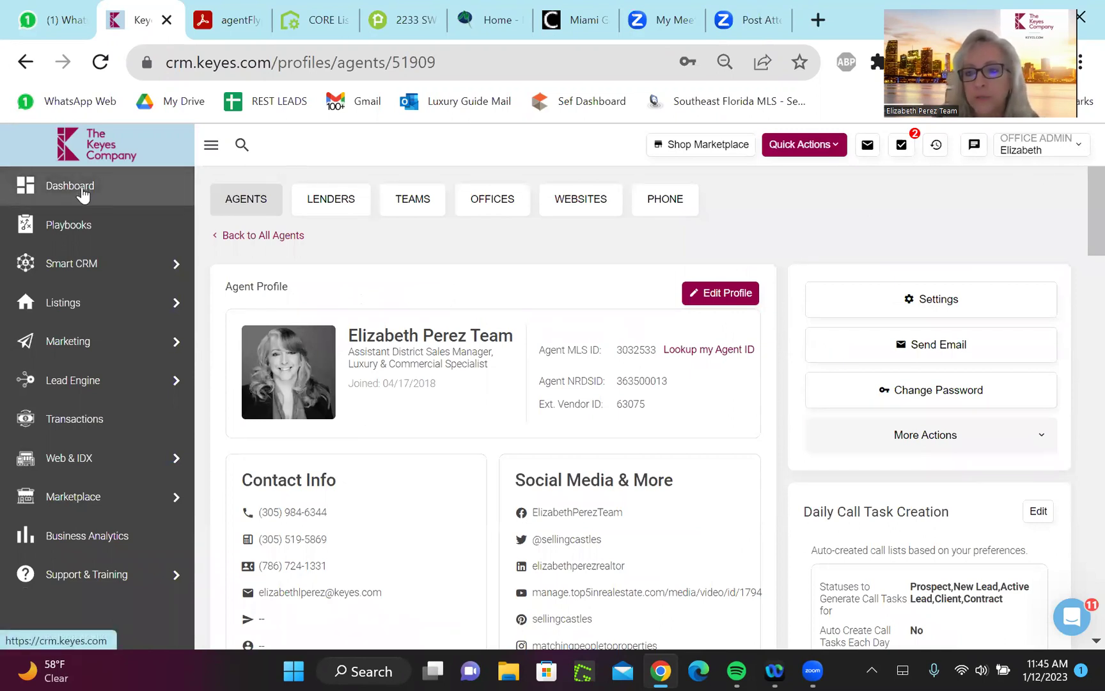
Launch CORE Listing Machine from the Dashboard's Company Cloud logins
click(83, 187)
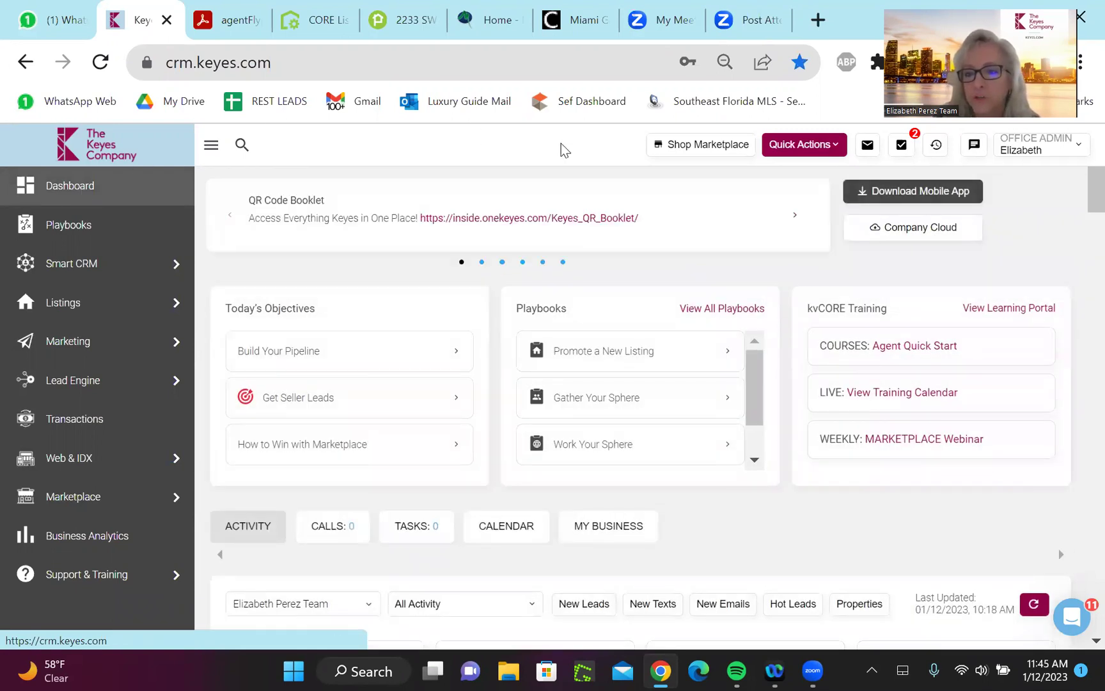
click(939, 229)
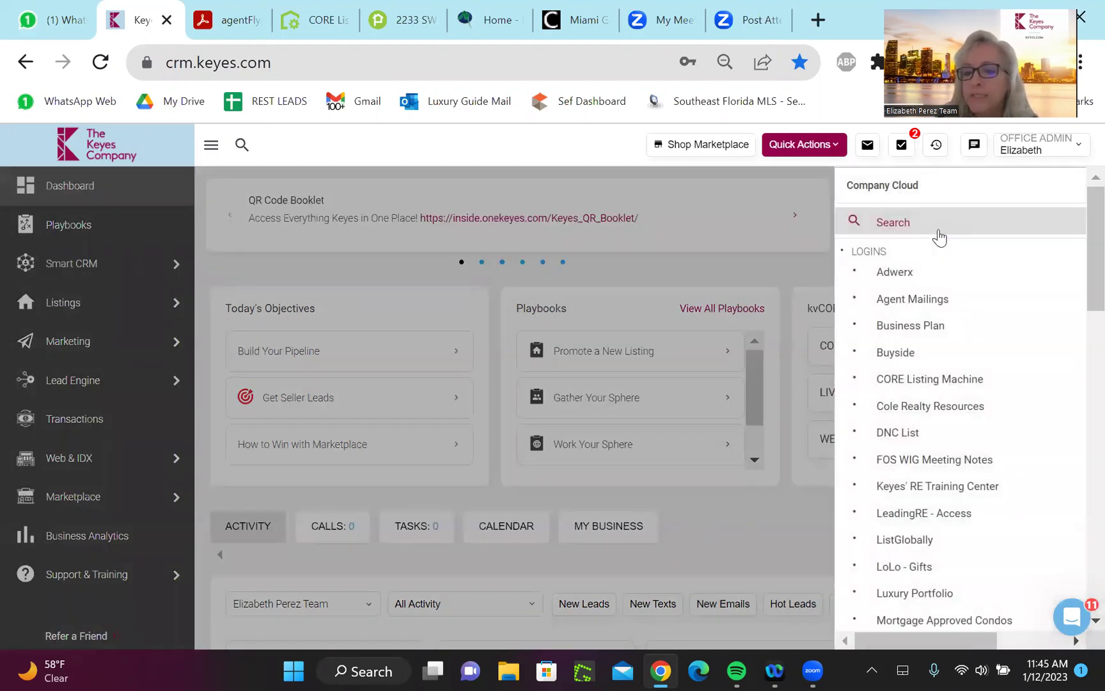
click(921, 380)
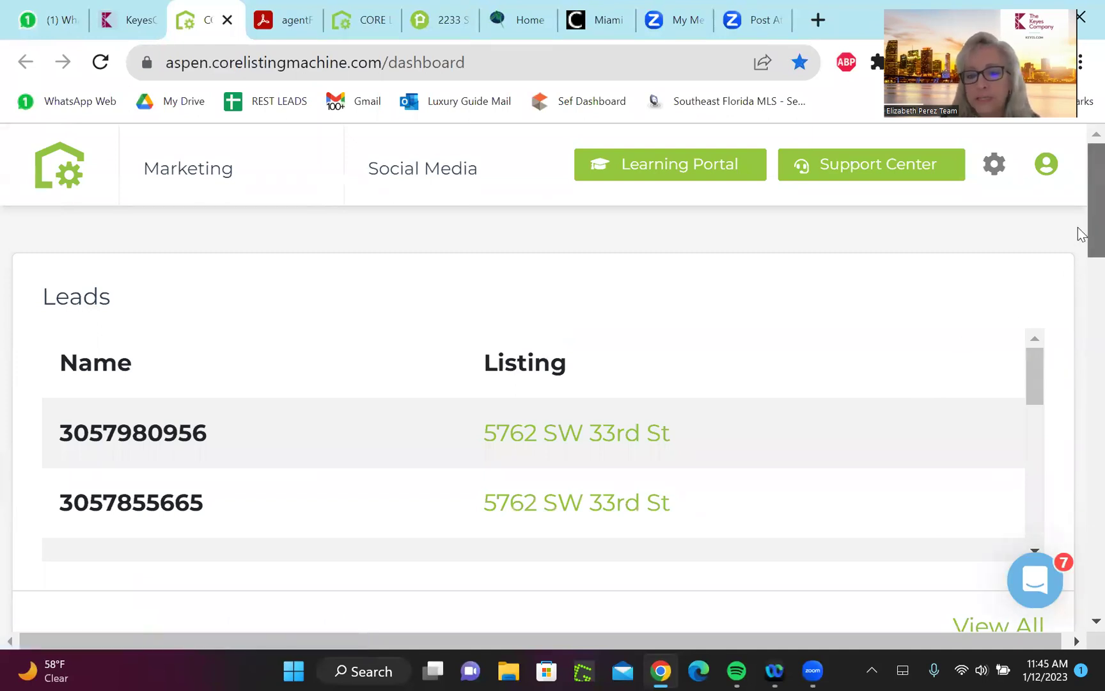
scroll(1078, 227, down, 5)
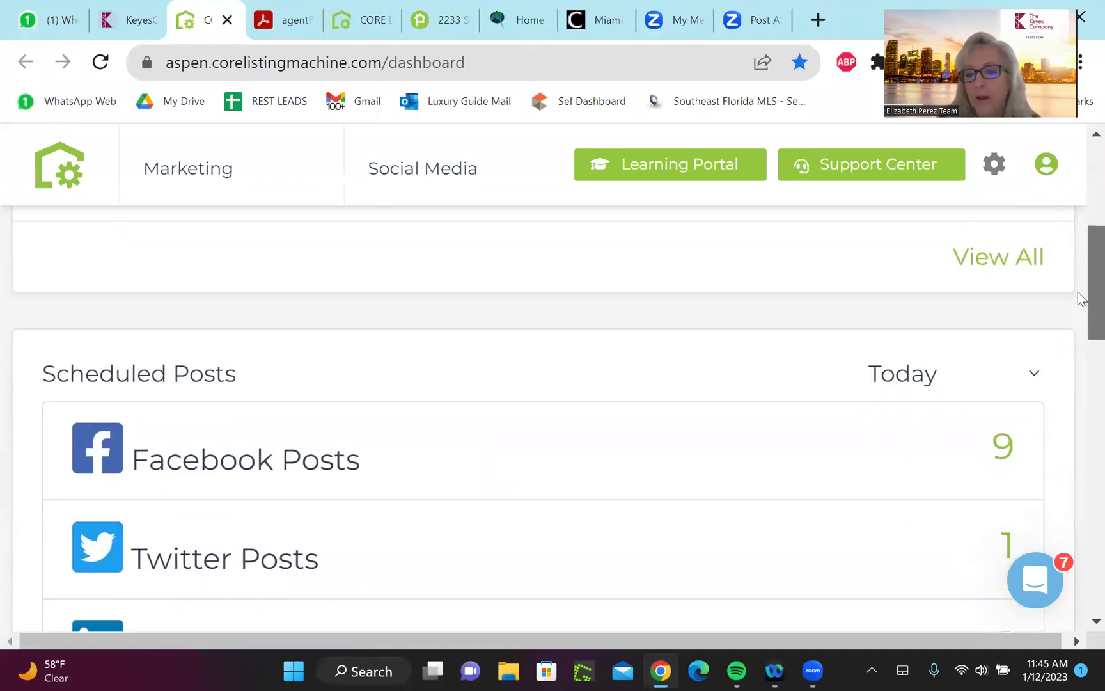
scroll(1078, 293, up, 5)
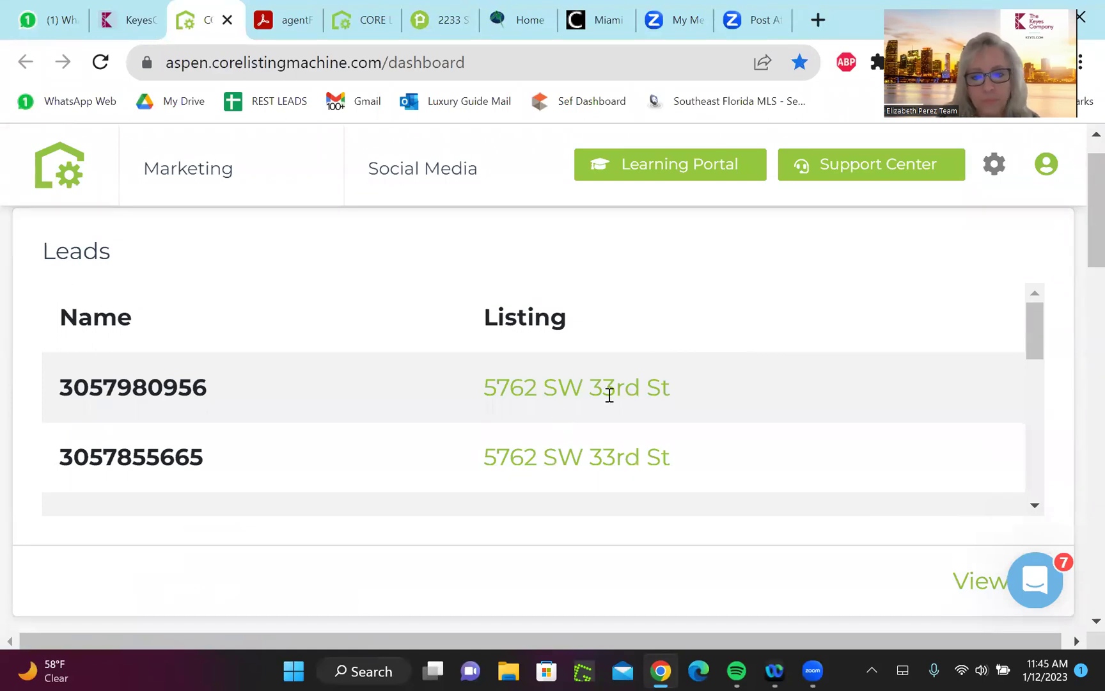
drag(1078, 234, 1081, 578)
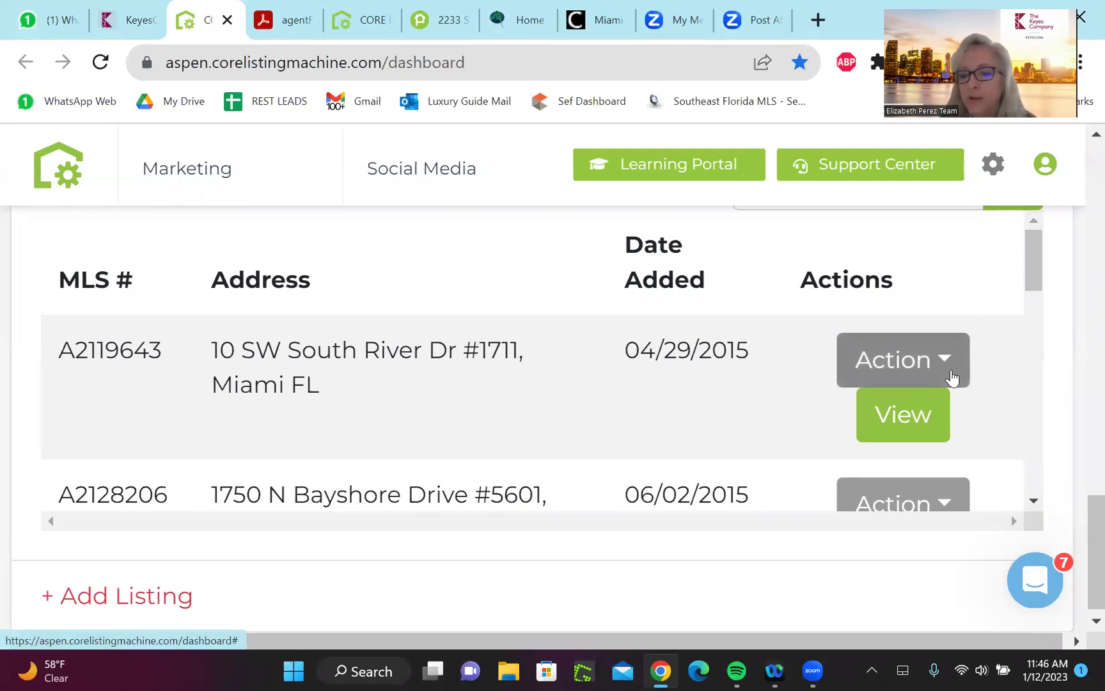
drag(1040, 285, 1041, 302)
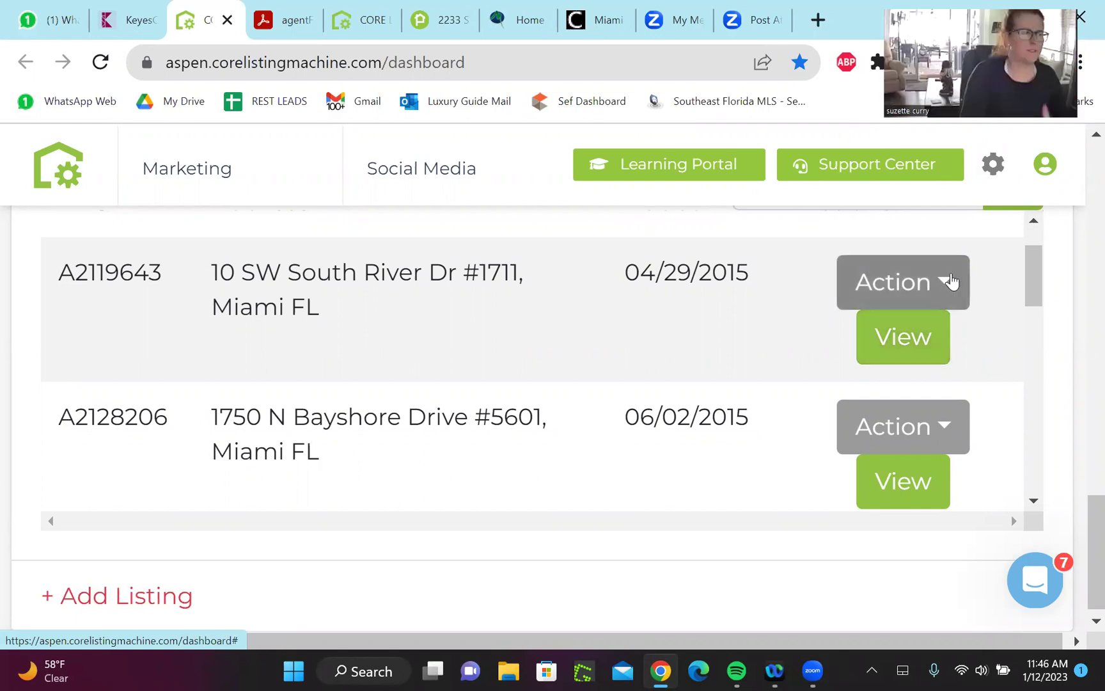
click(944, 288)
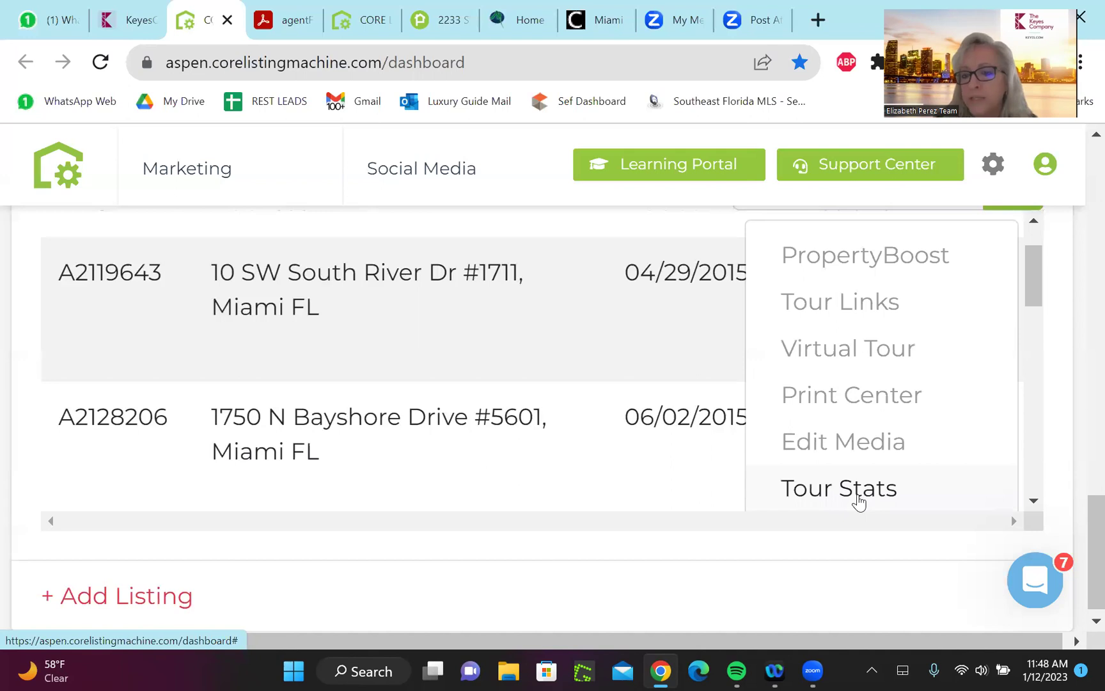
mouse_move(1031, 293)
mouse_down()
mouse_move(1035, 332)
mouse_move(1036, 293)
mouse_up()
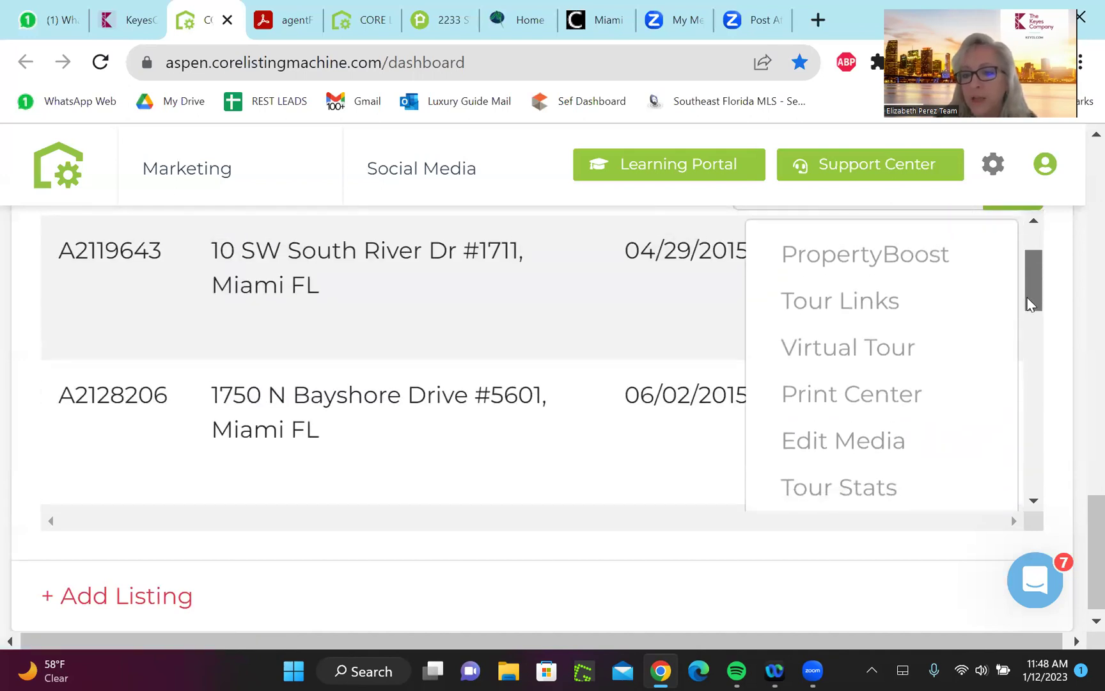
click(845, 397)
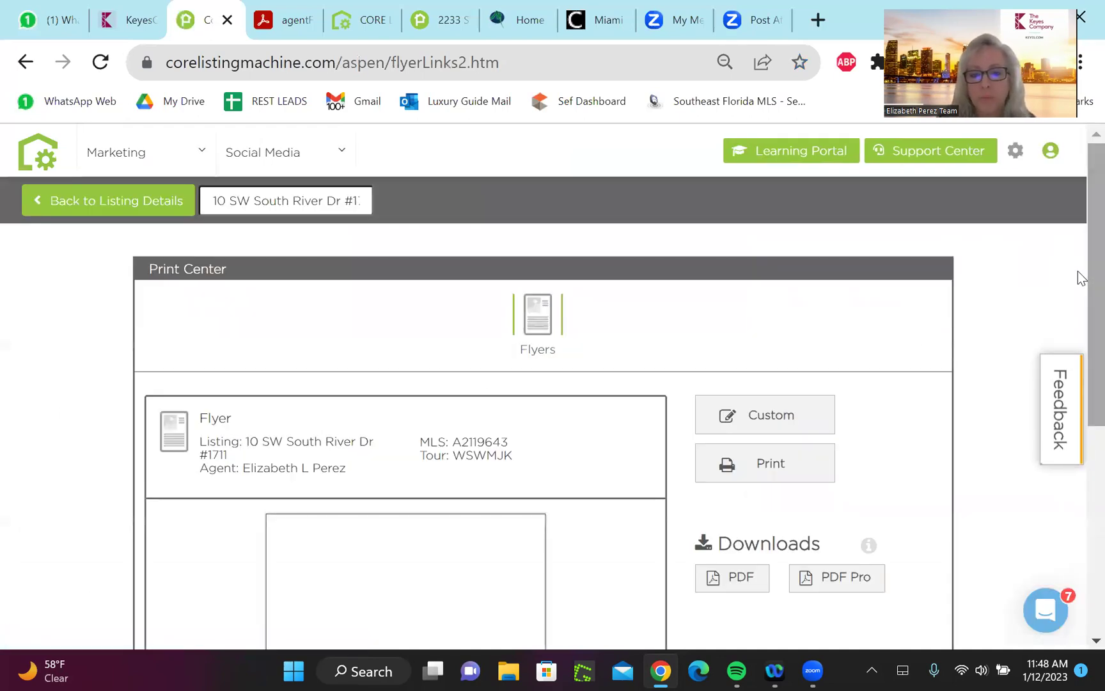
drag(1079, 272, 1078, 339)
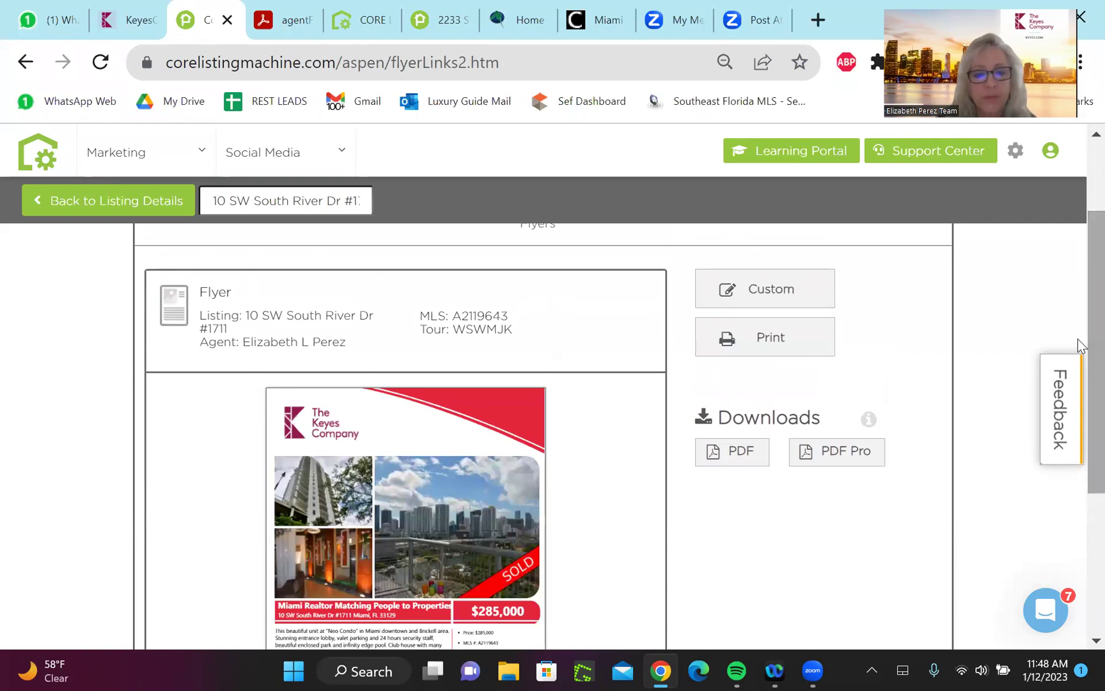
scroll(1078, 340, down, 2)
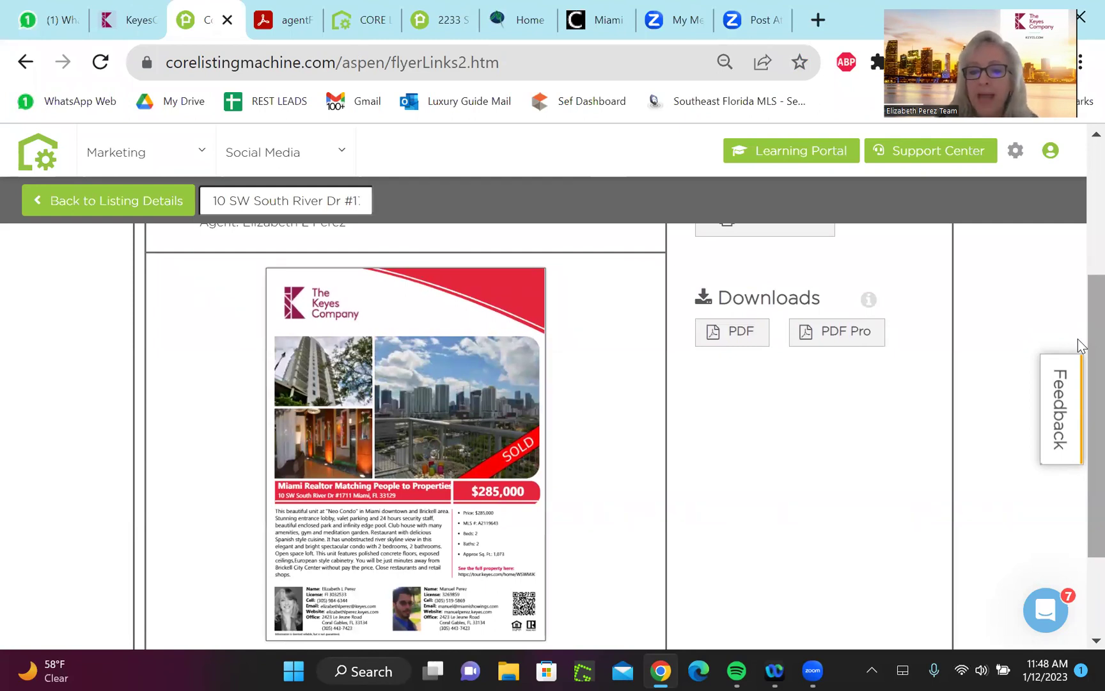
scroll(1078, 339, down, 2)
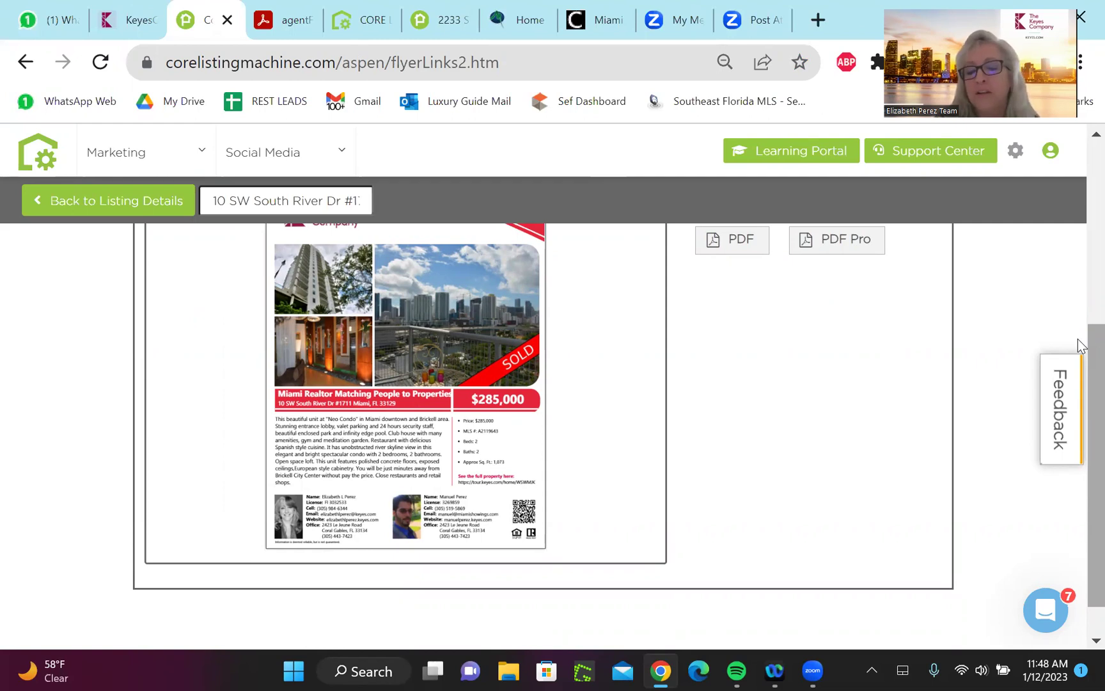
scroll(1078, 339, down, 2)
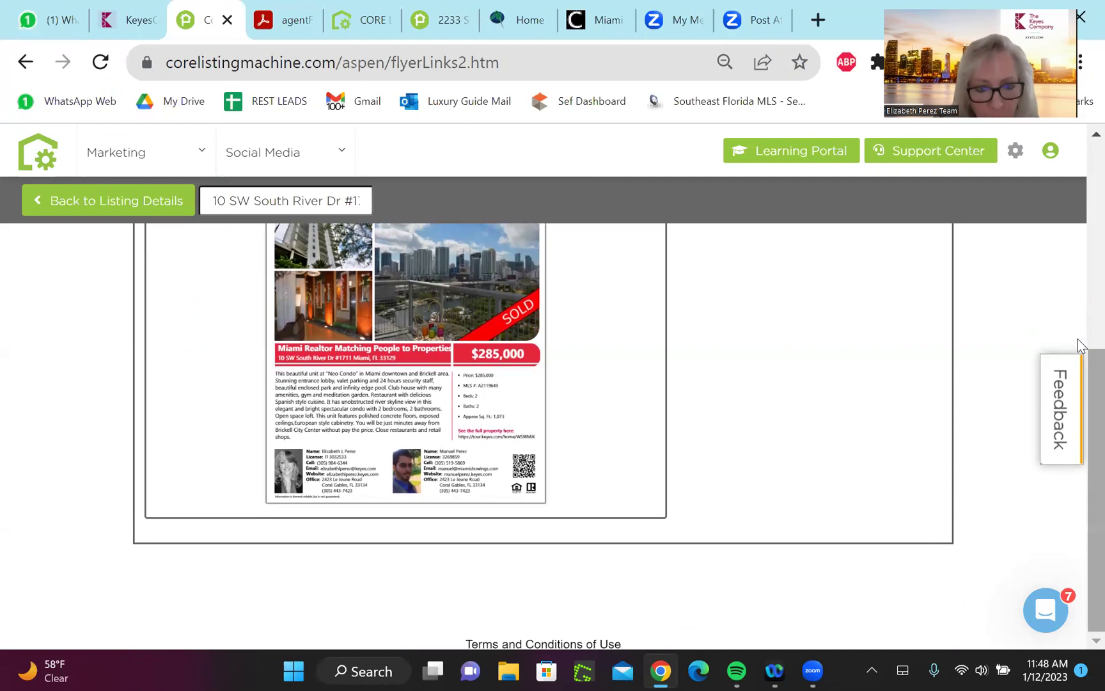
key(shift+F10)
key(Escape)
scroll(1078, 339, up, 1)
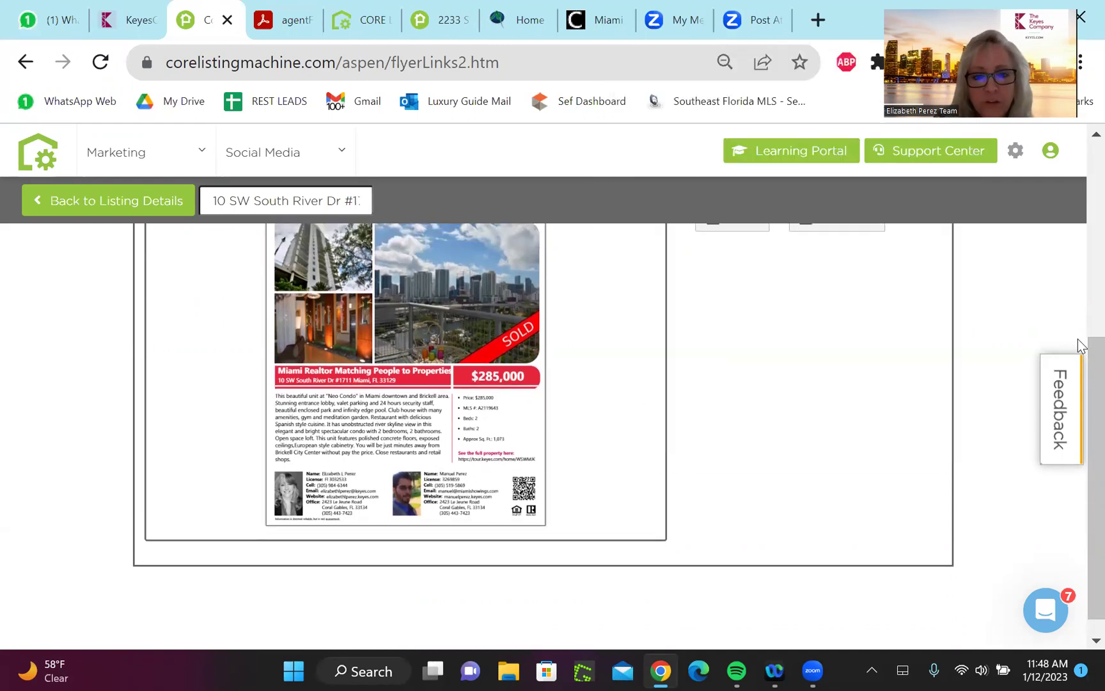
scroll(1078, 340, up, 4)
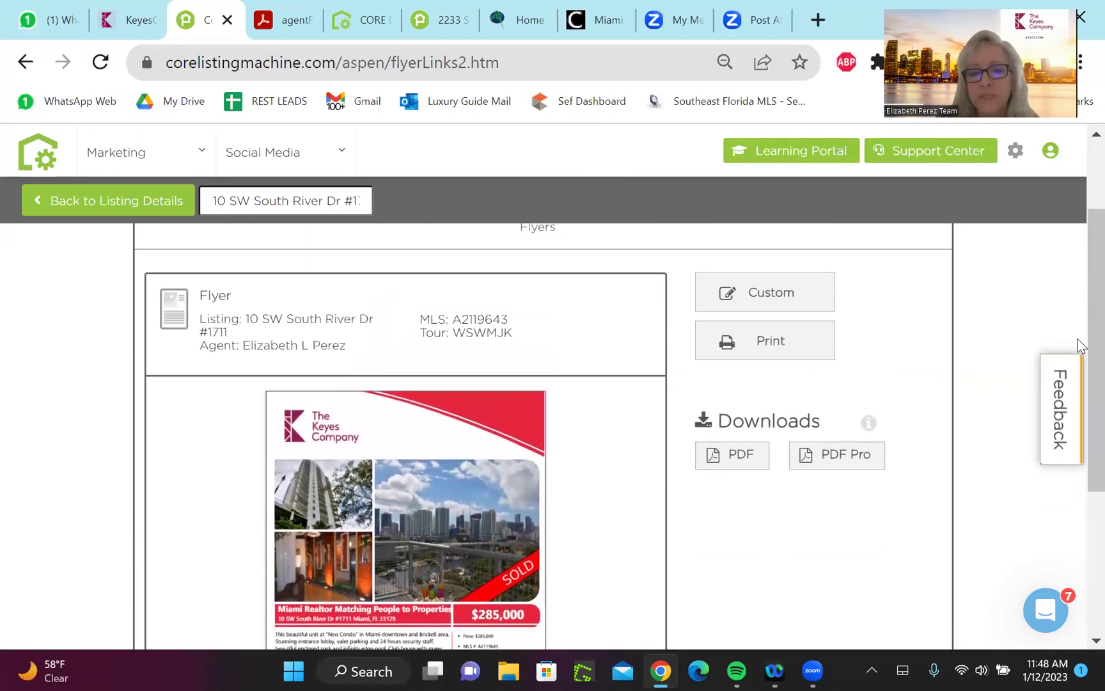
scroll(1078, 339, down, 1)
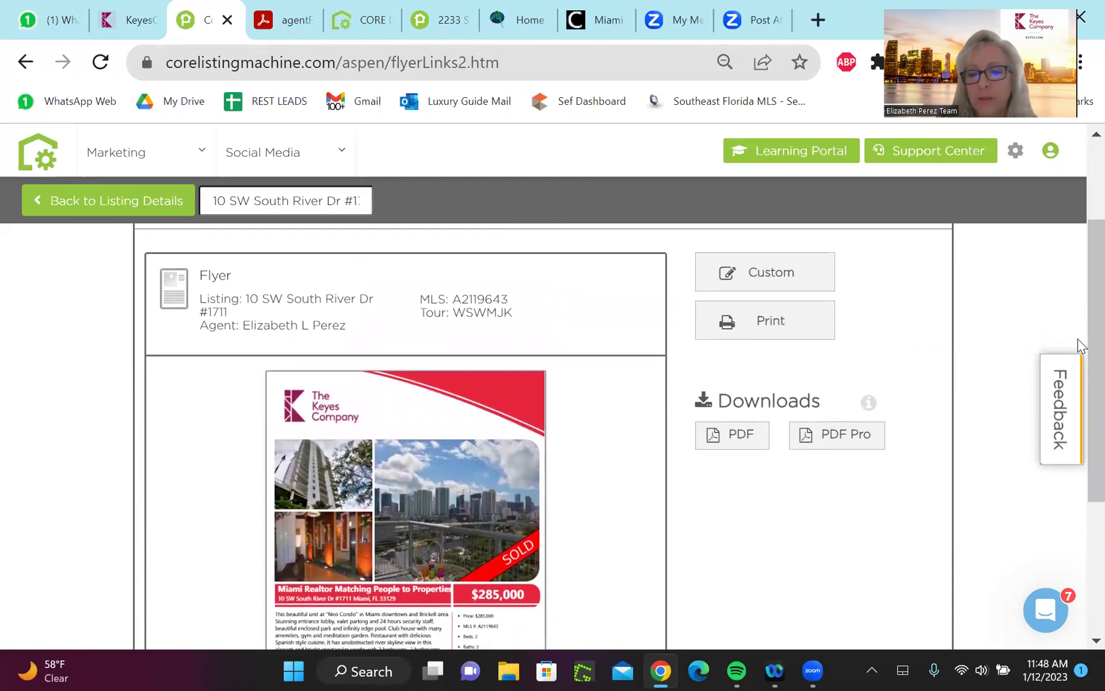
scroll(1078, 340, down, 2)
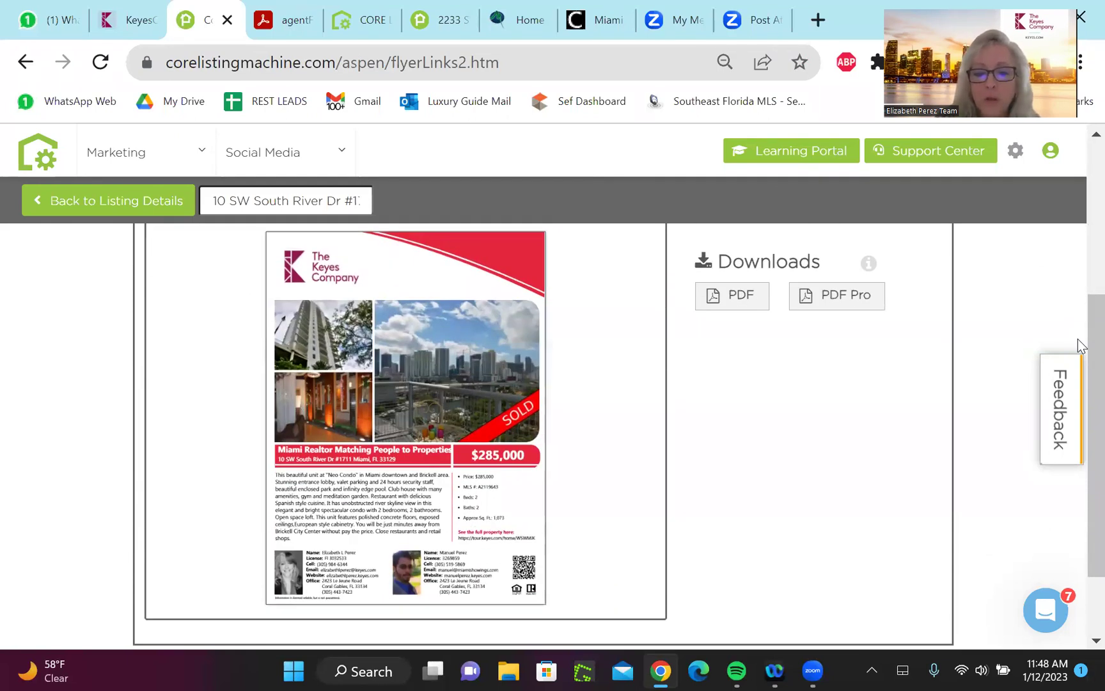
scroll(1078, 340, up, 4)
scroll(1077, 339, down, 2)
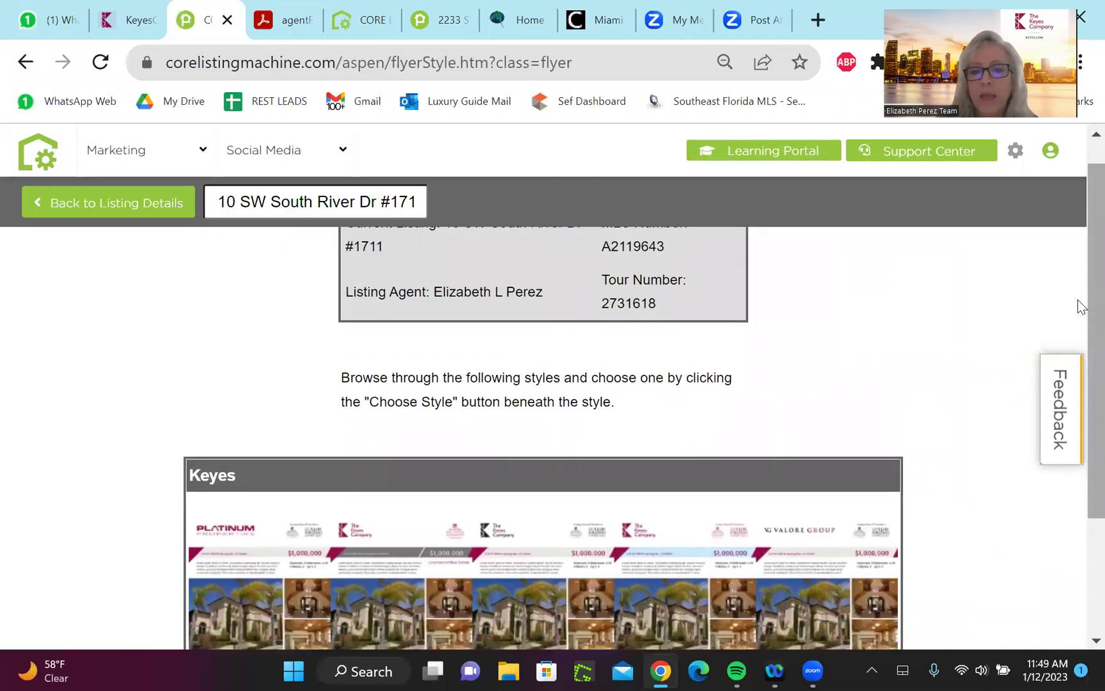
Scroll down the flyer style chooser to the Keyes style preview with its $1,000,000 sample flyers
scroll(1078, 300, down, 3)
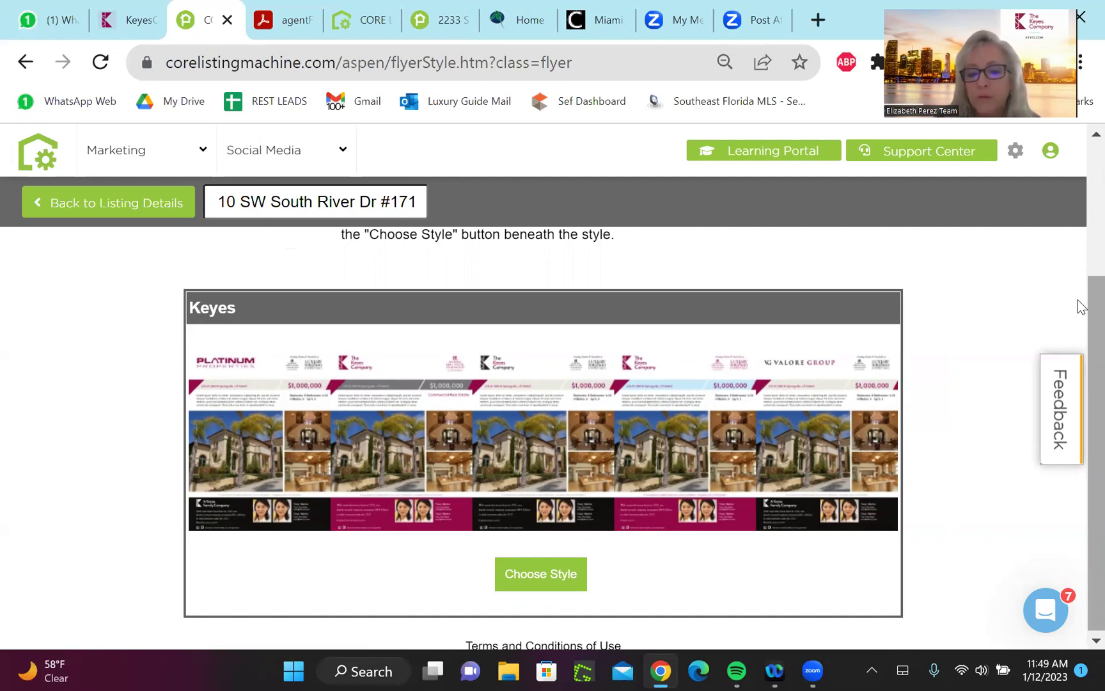
scroll(1078, 299, down, 1)
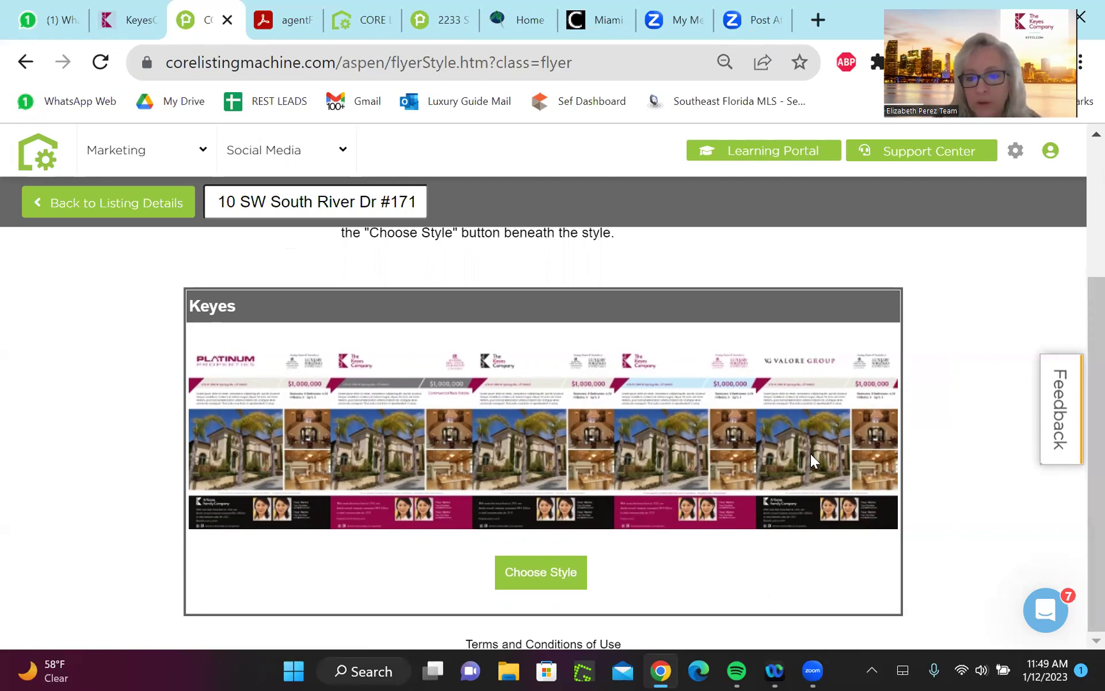
Pick the Keyes flyer style with the Residential color scheme for the 3 Photo layout and continue
click(562, 579)
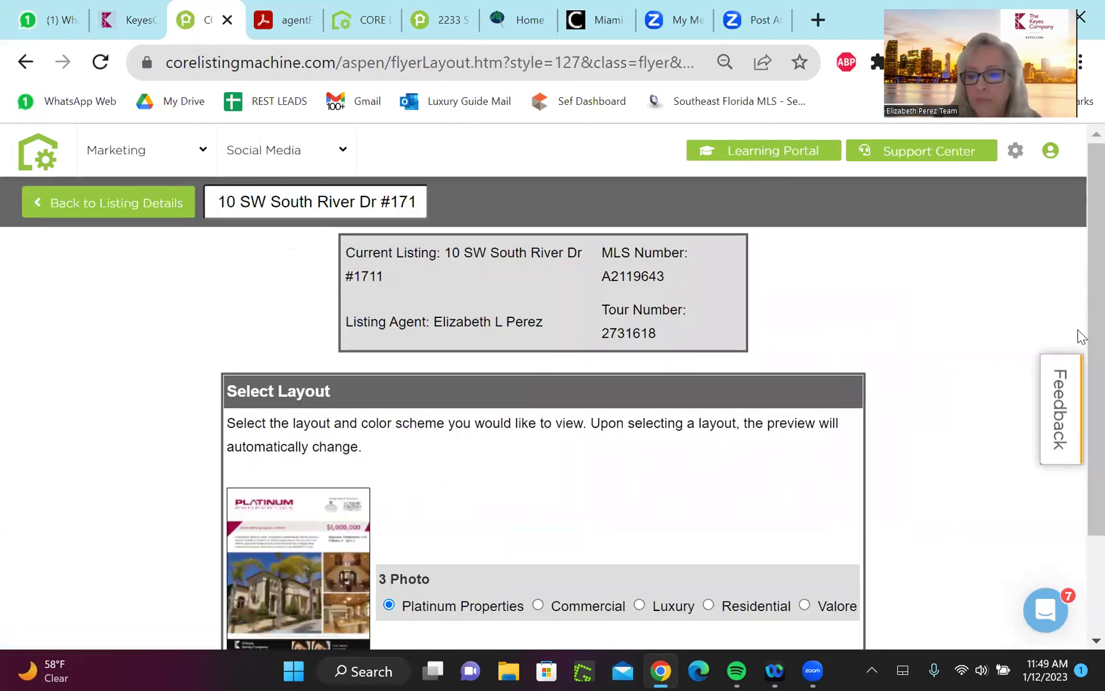
scroll(1079, 377, down, 2)
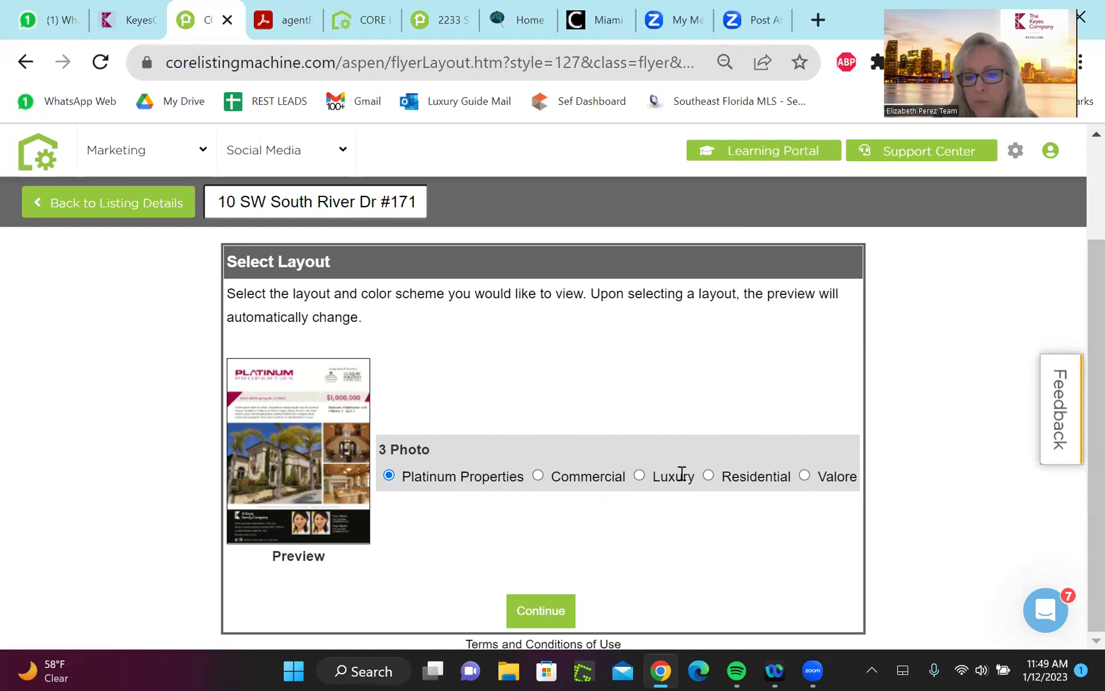
click(708, 477)
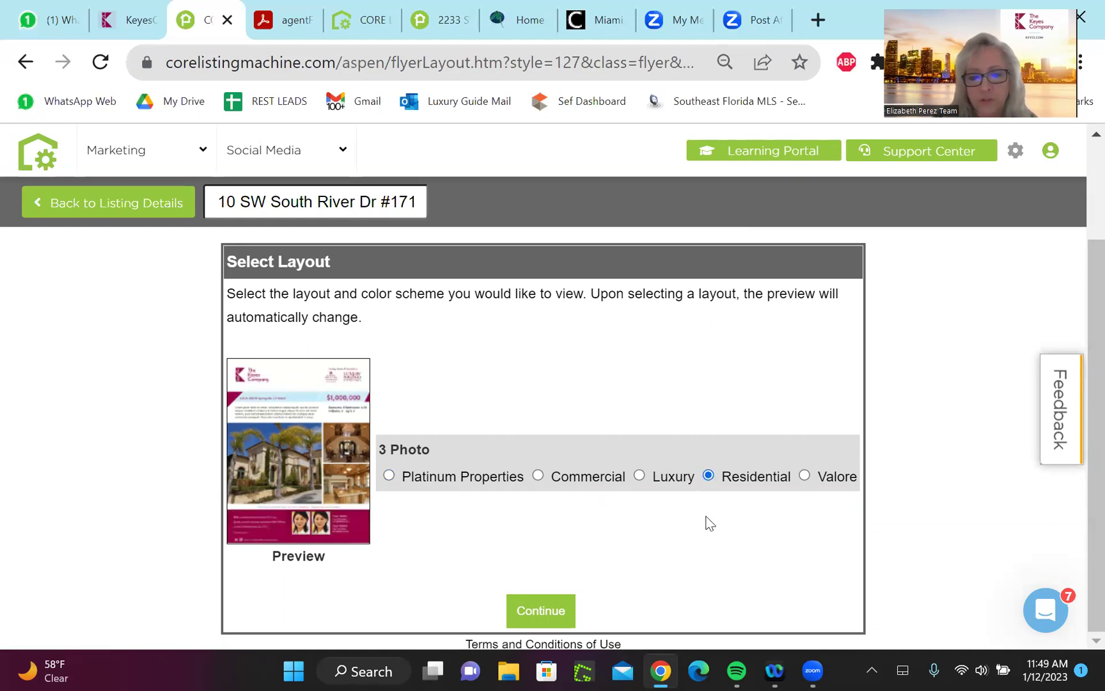
click(553, 613)
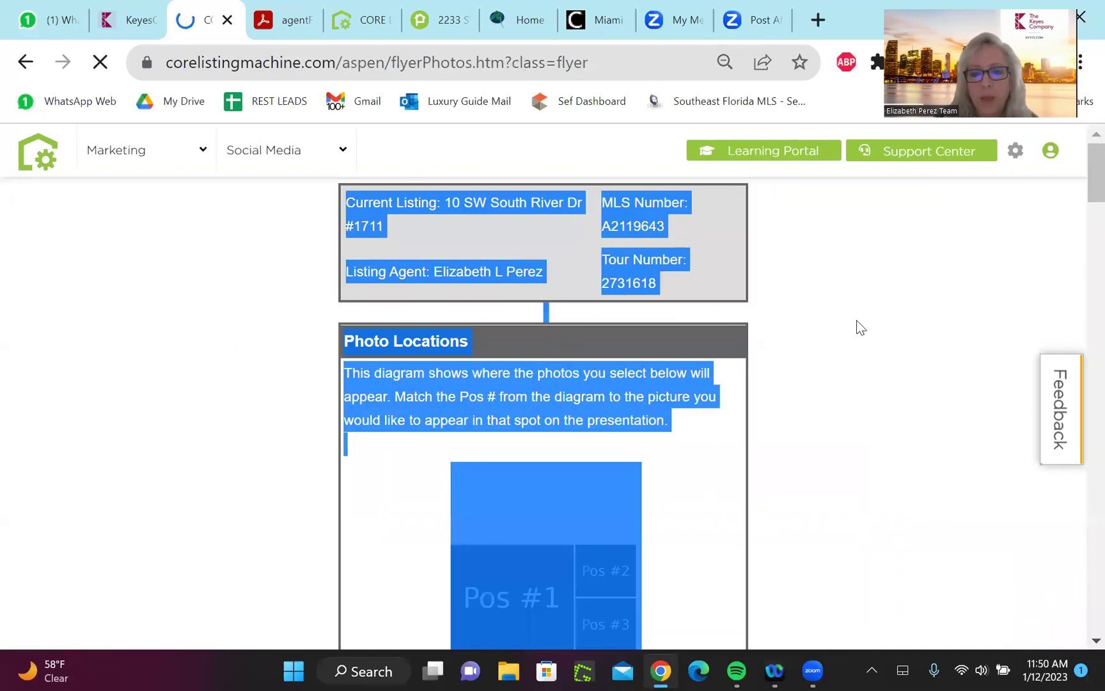
Review the Select Photos list: SOLD balcony view in Pos #1, city-skyline desk photo in Pos #3
click(860, 324)
scroll(843, 344, down, 2)
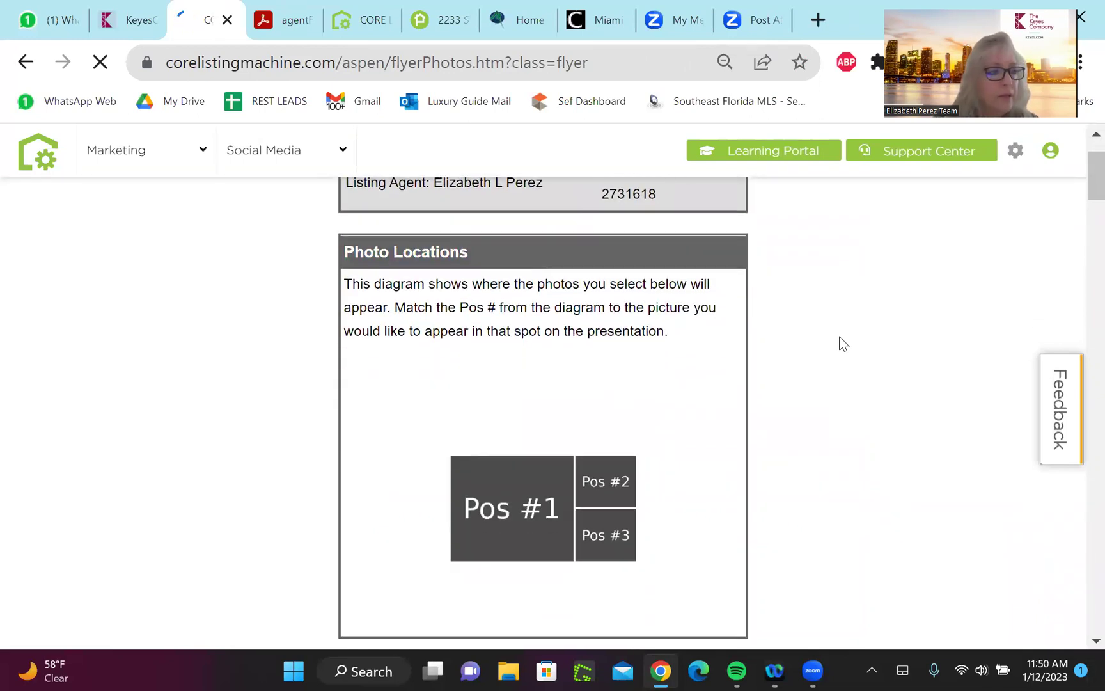
scroll(842, 343, down, 1)
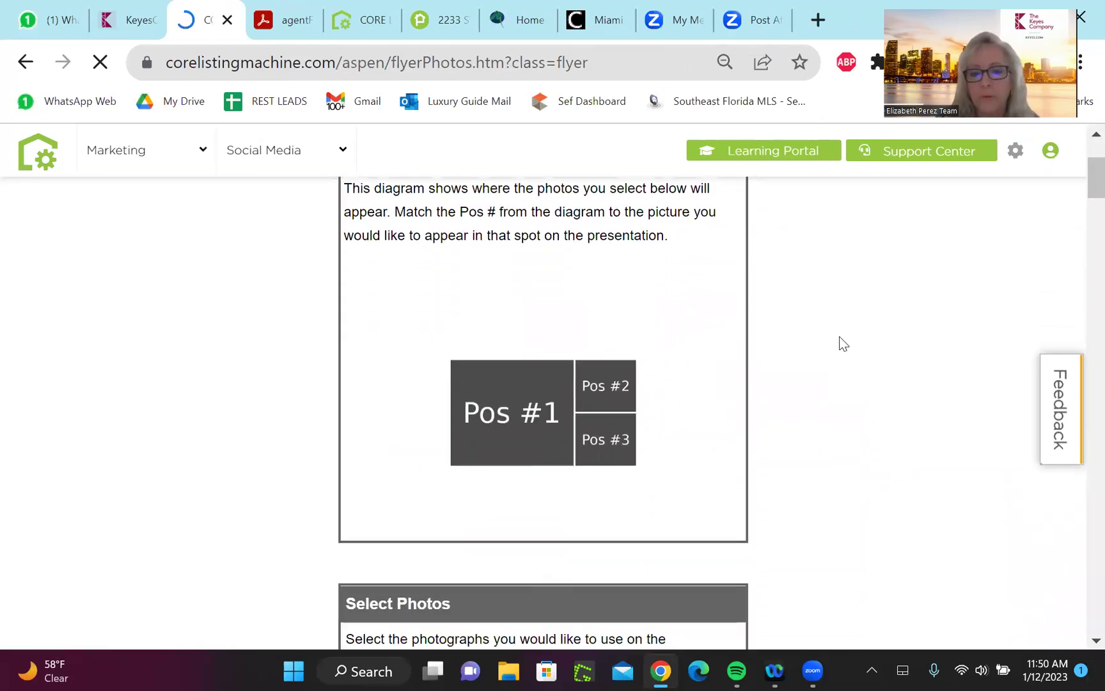
scroll(843, 344, up, 1)
scroll(843, 344, down, 2)
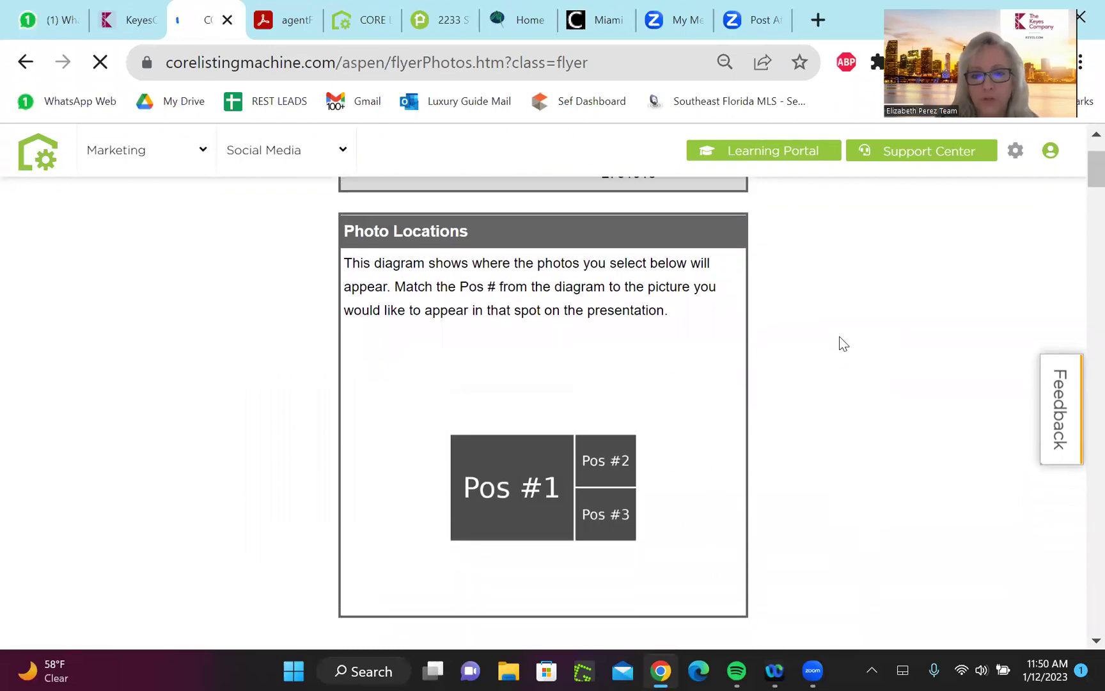
scroll(843, 344, down, 1)
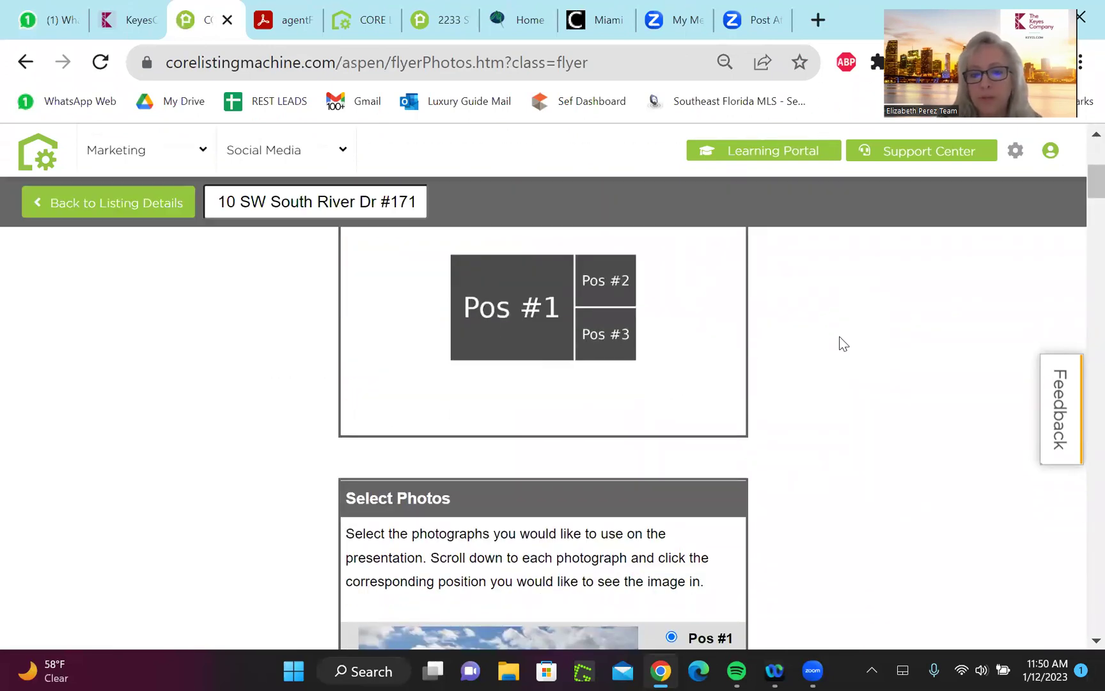
scroll(843, 344, down, 1)
scroll(843, 343, down, 2)
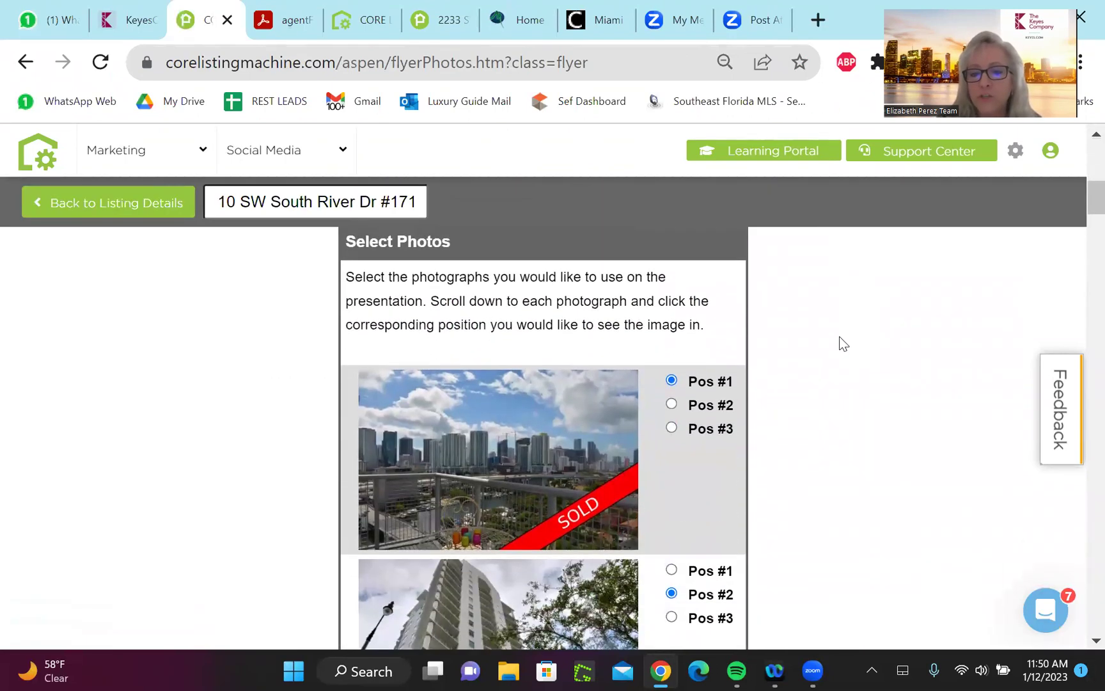
scroll(842, 344, down, 3)
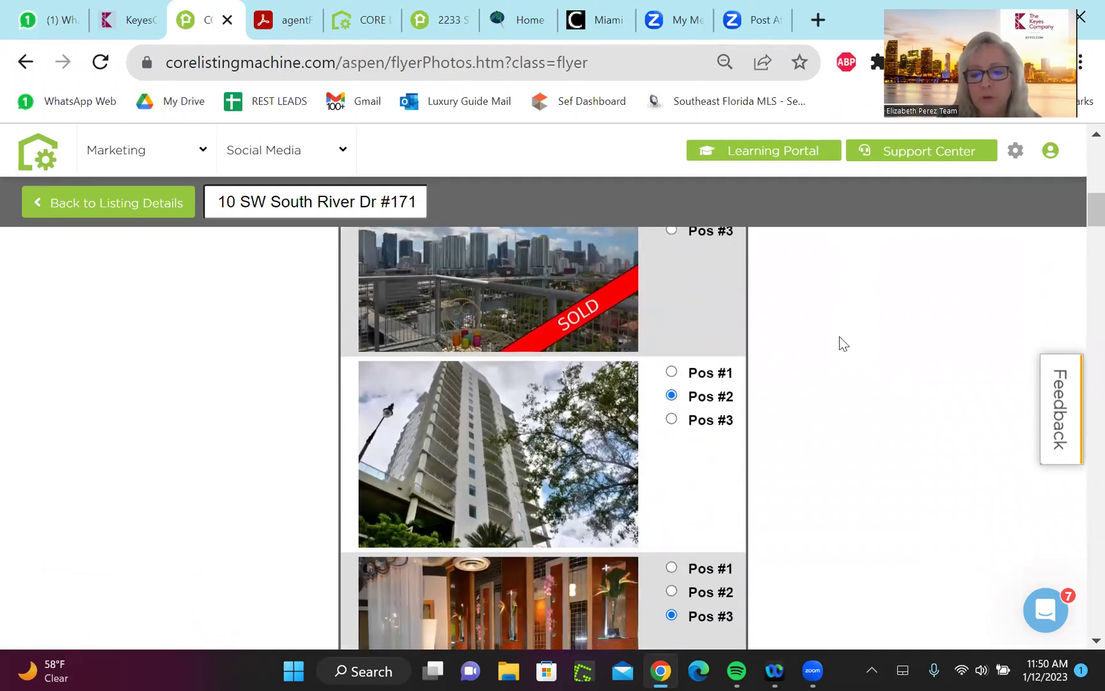
scroll(843, 344, down, 4)
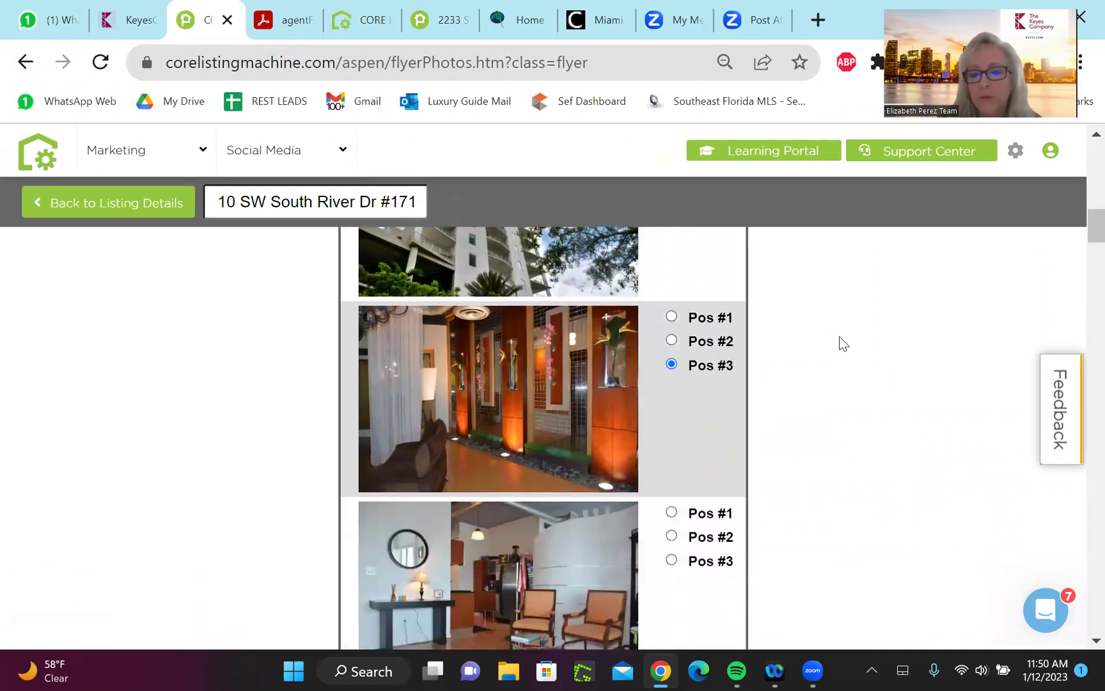
scroll(843, 344, down, 5)
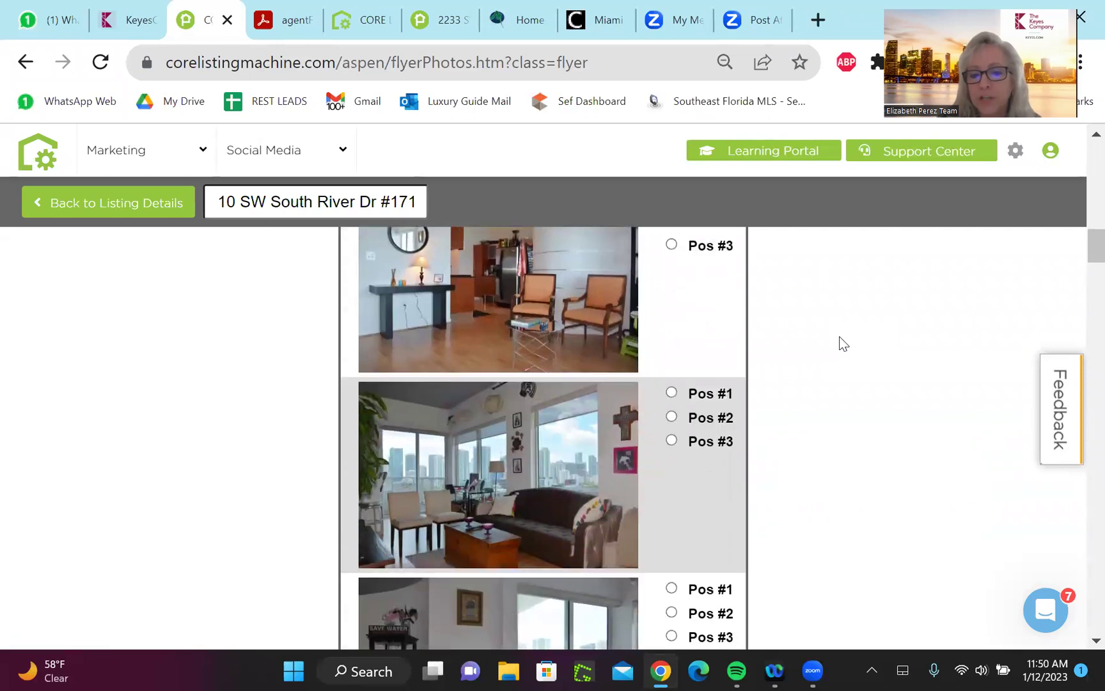
scroll(843, 344, down, 7)
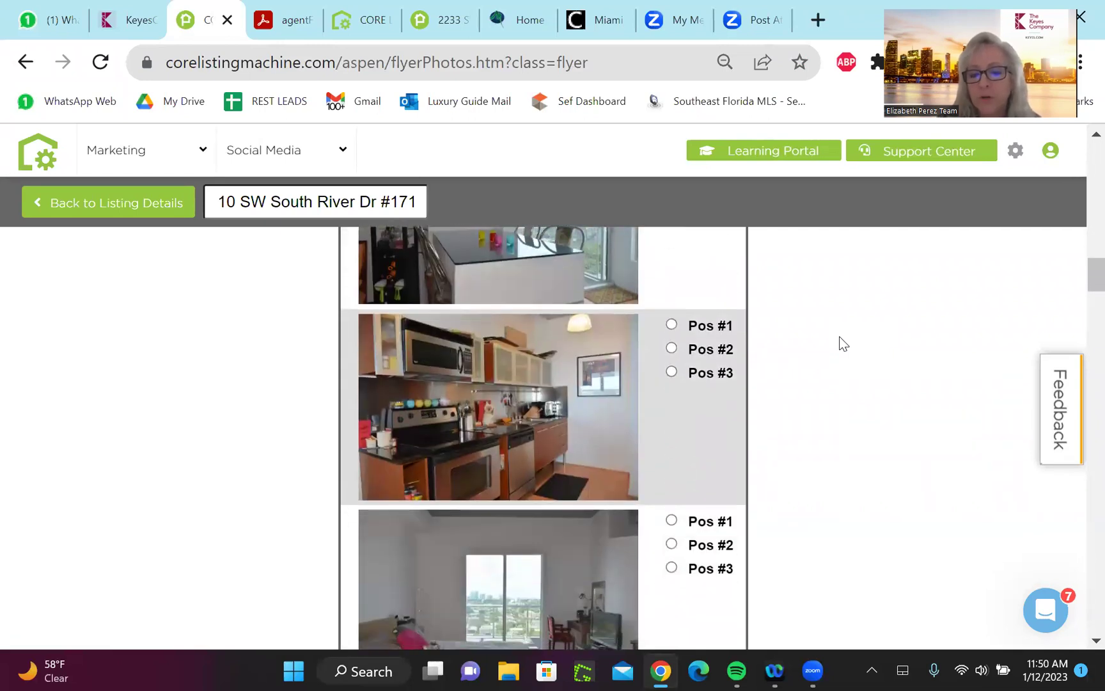
scroll(843, 344, down, 9)
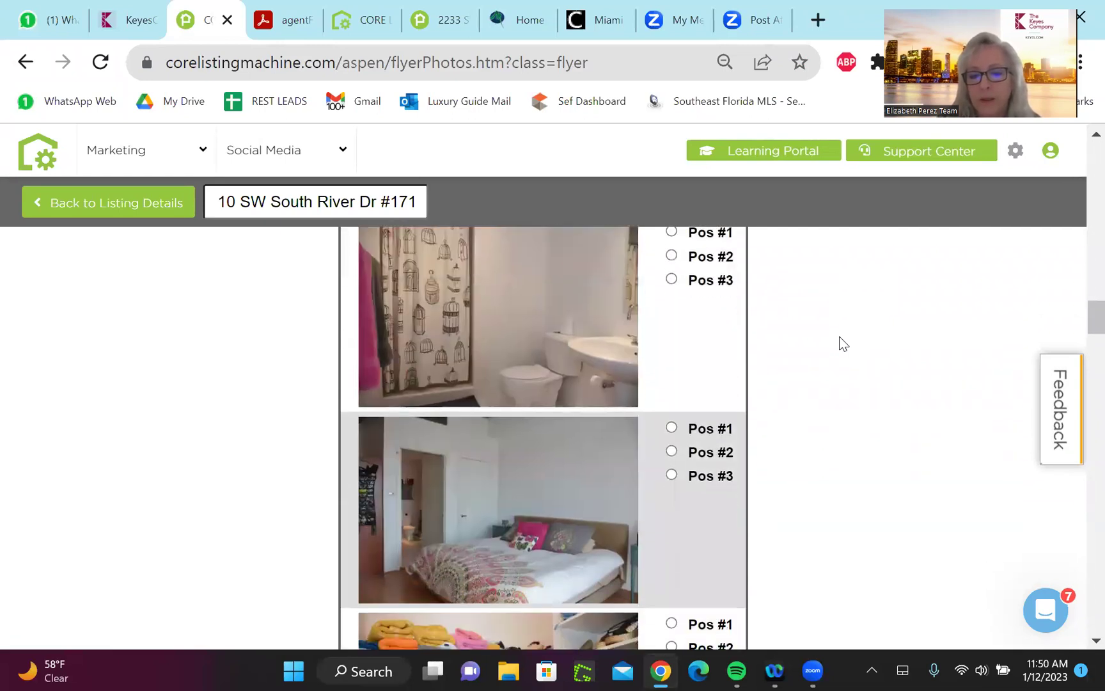
scroll(843, 344, down, 6)
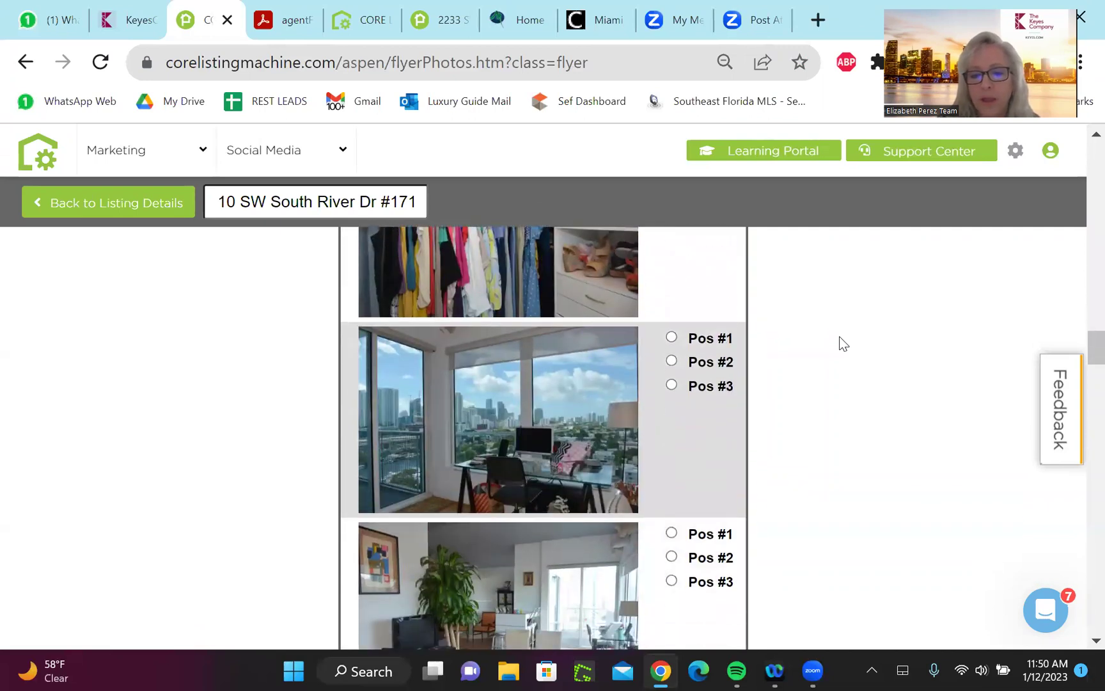
scroll(843, 343, down, 1)
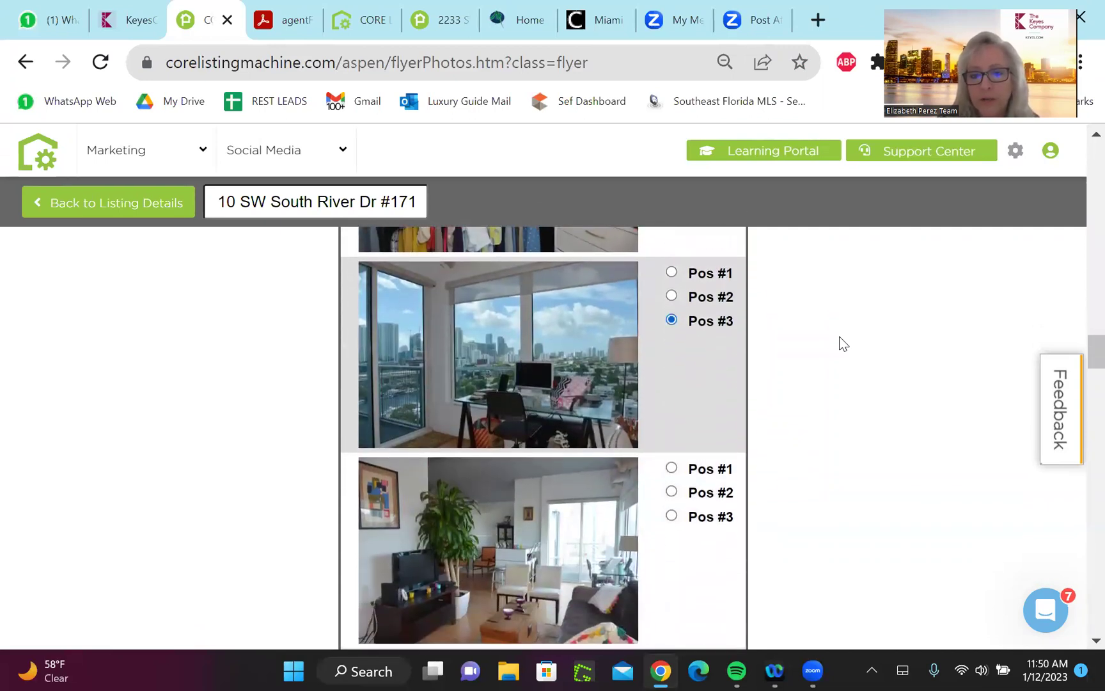
scroll(843, 343, down, 7)
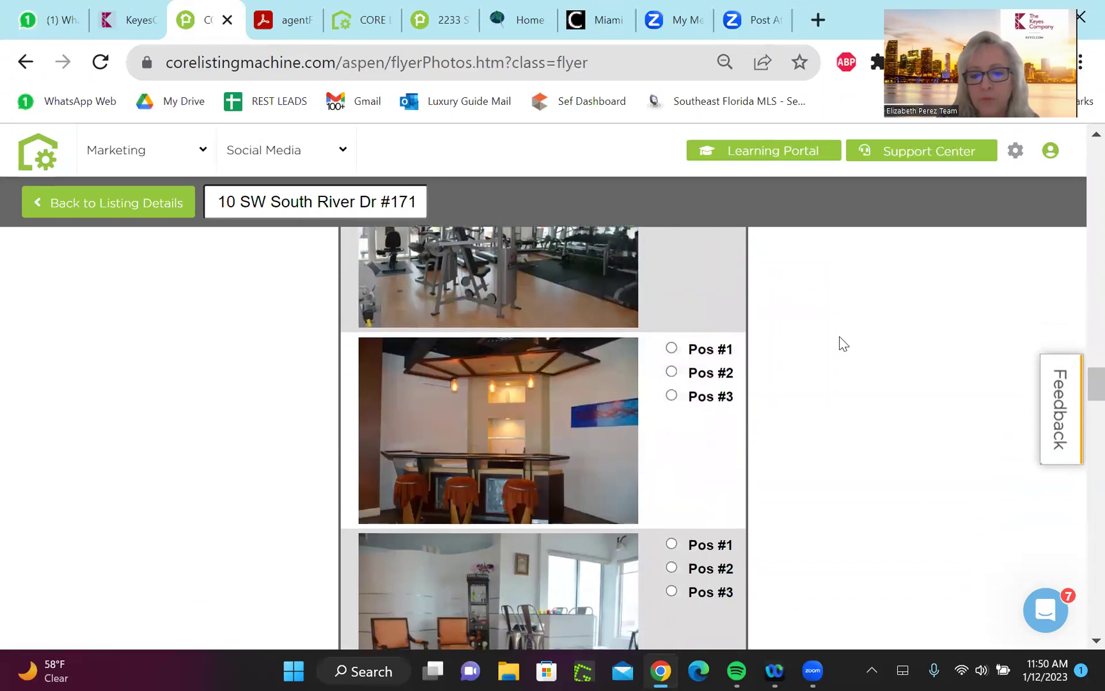
scroll(843, 344, up, 8)
scroll(843, 344, down, 10)
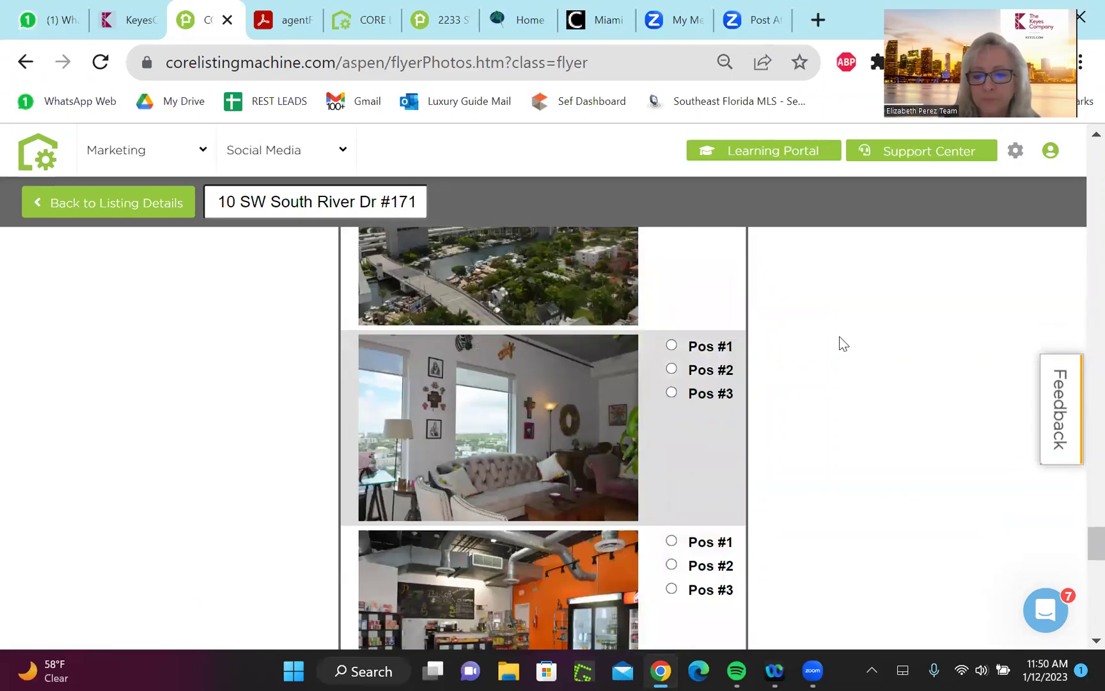
scroll(843, 344, down, 13)
scroll(843, 343, down, 4)
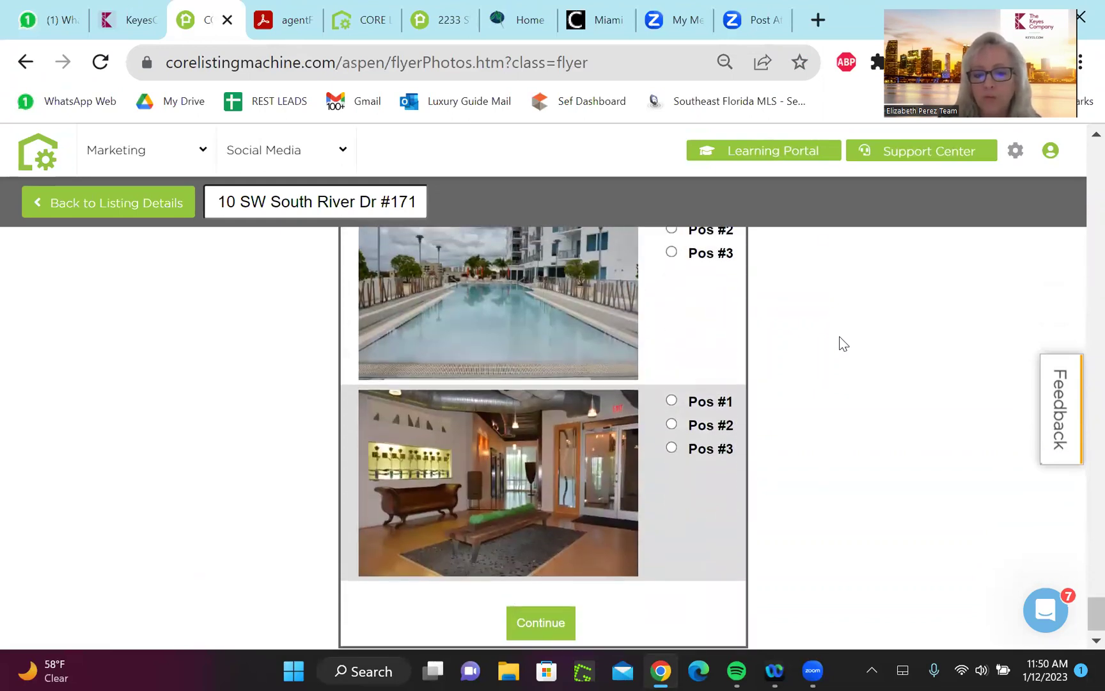
click(541, 623)
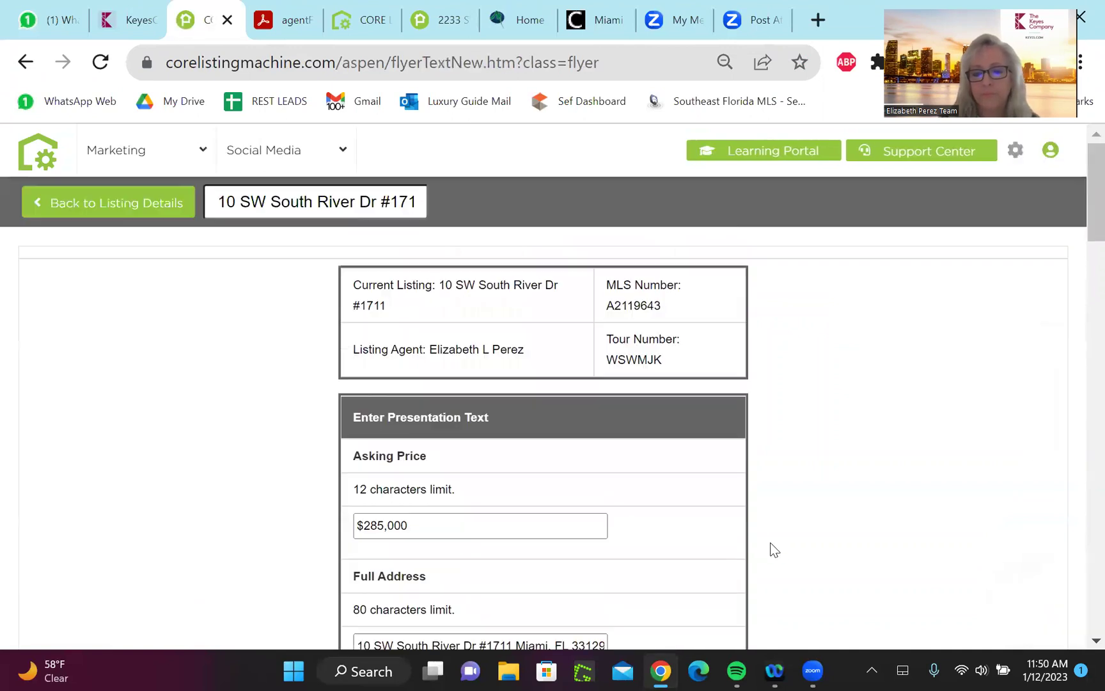
scroll(1078, 165, down, 7)
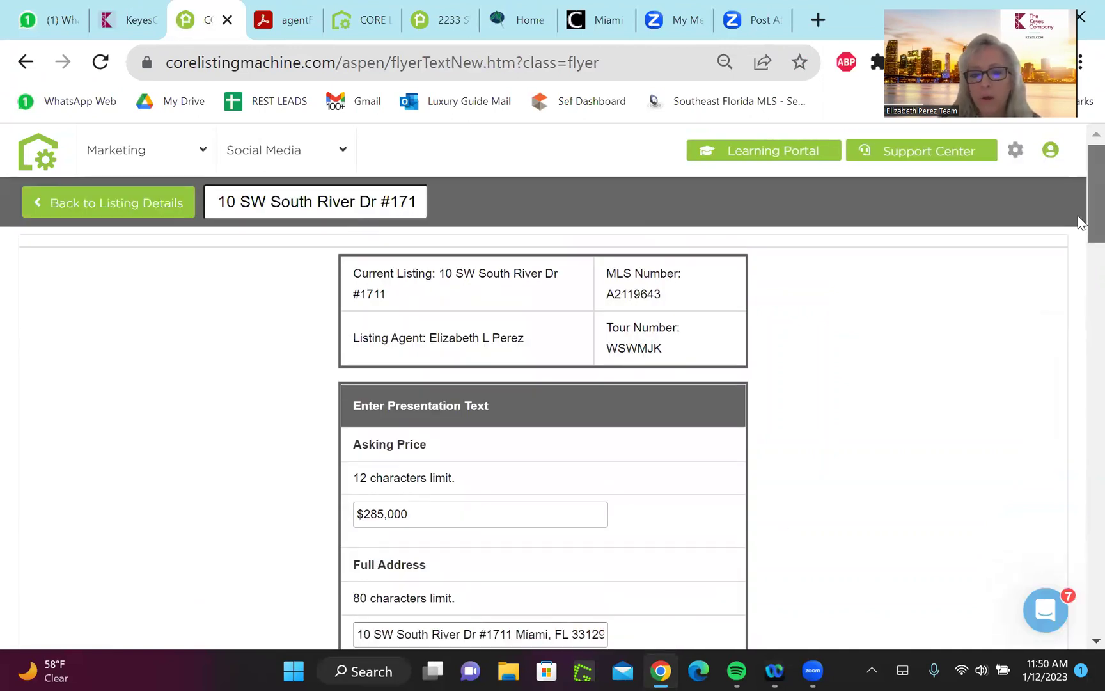
drag(1078, 251, 1078, 554)
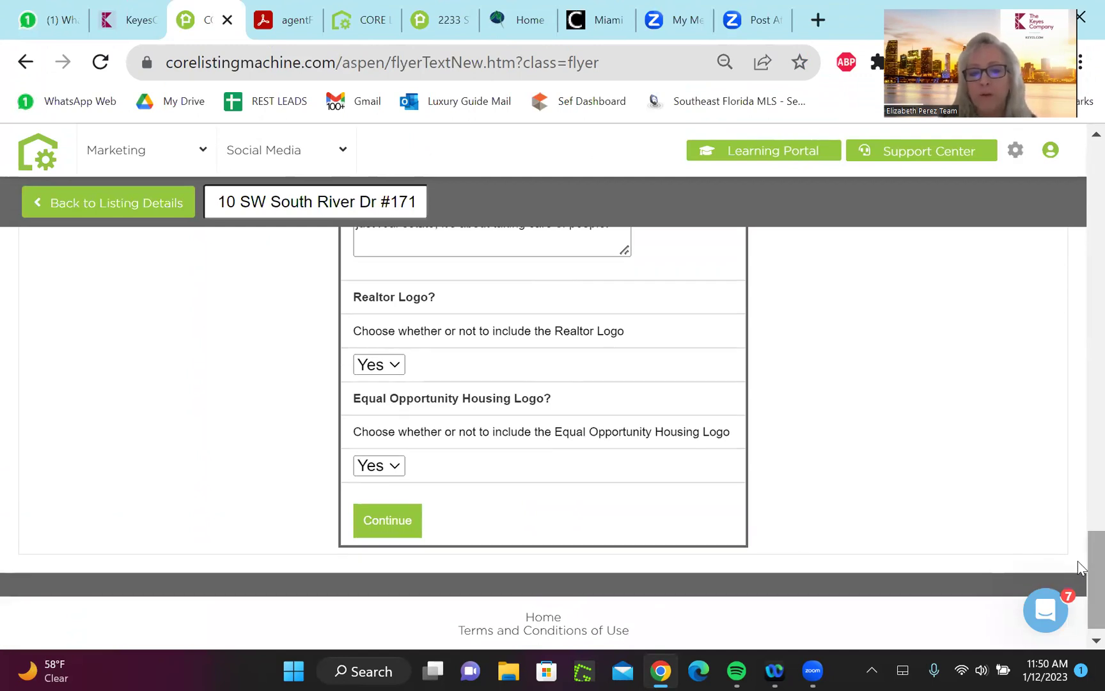
scroll(1078, 561, up, 15)
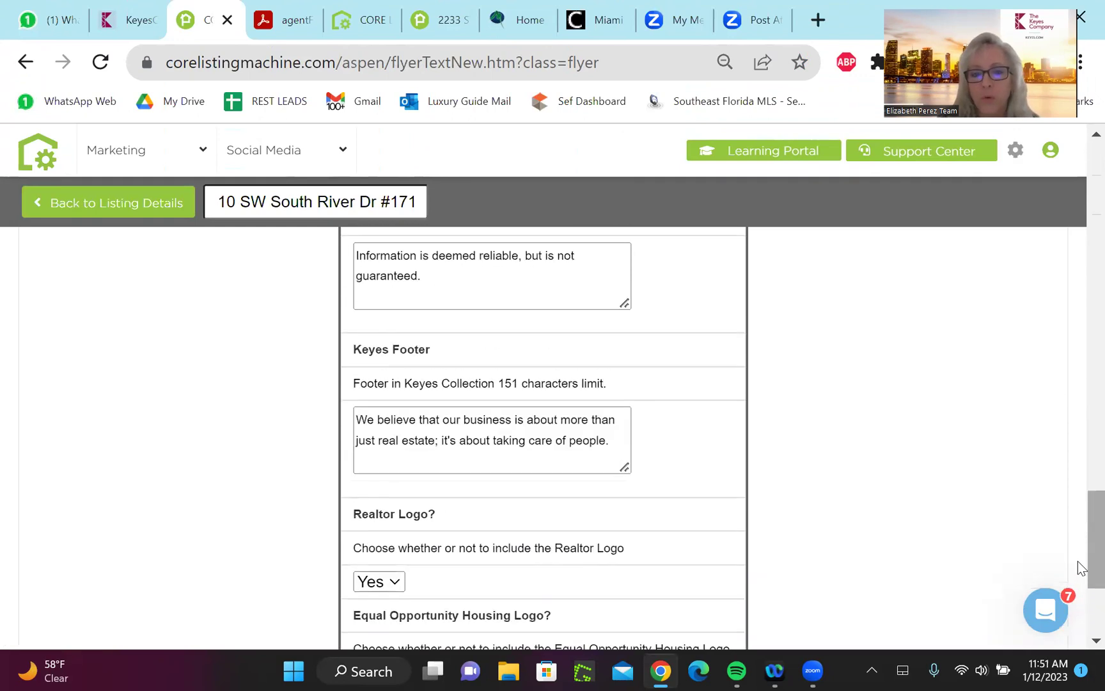
scroll(1081, 569, up, 10)
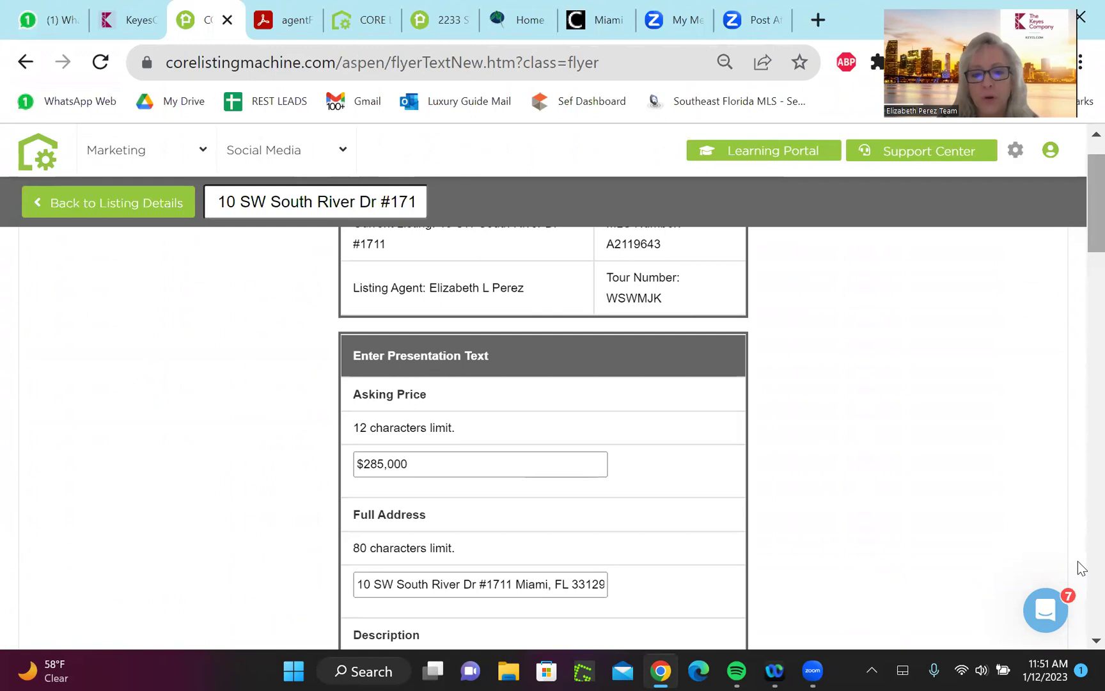
scroll(1082, 568, up, 1)
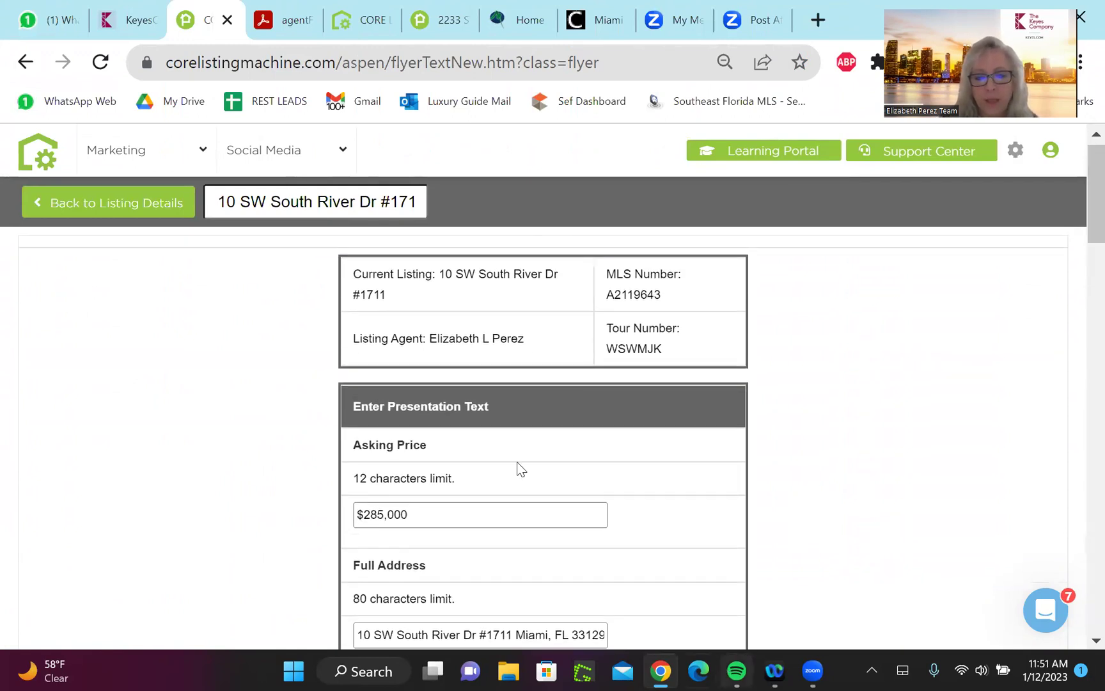
click(426, 512)
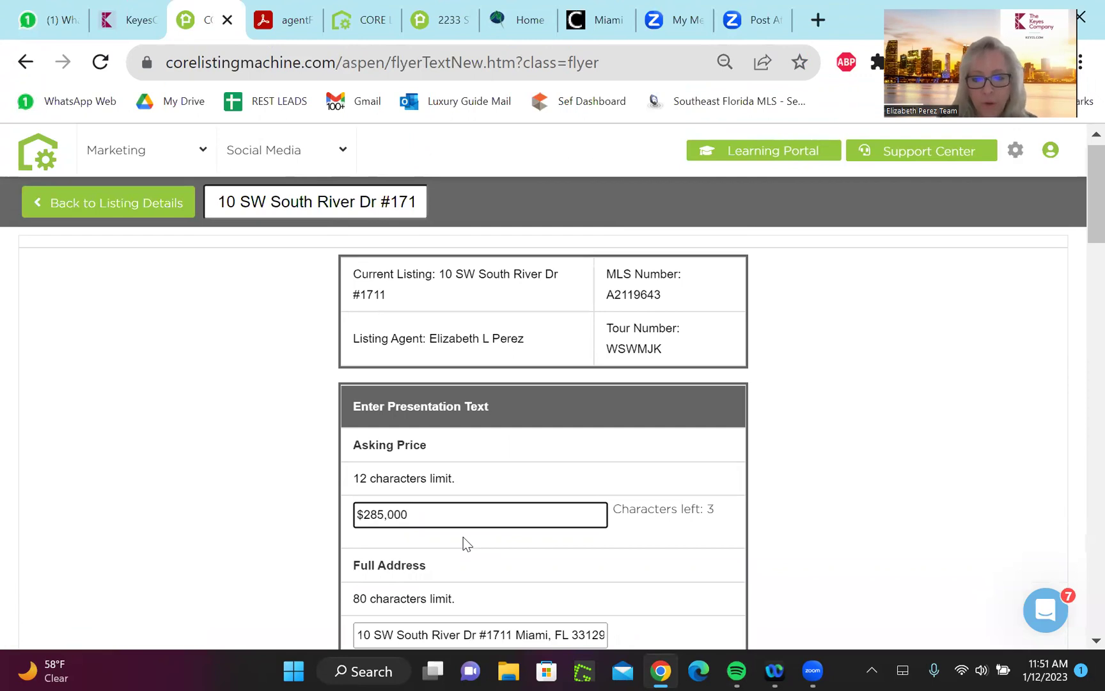
scroll(465, 542, down, 4)
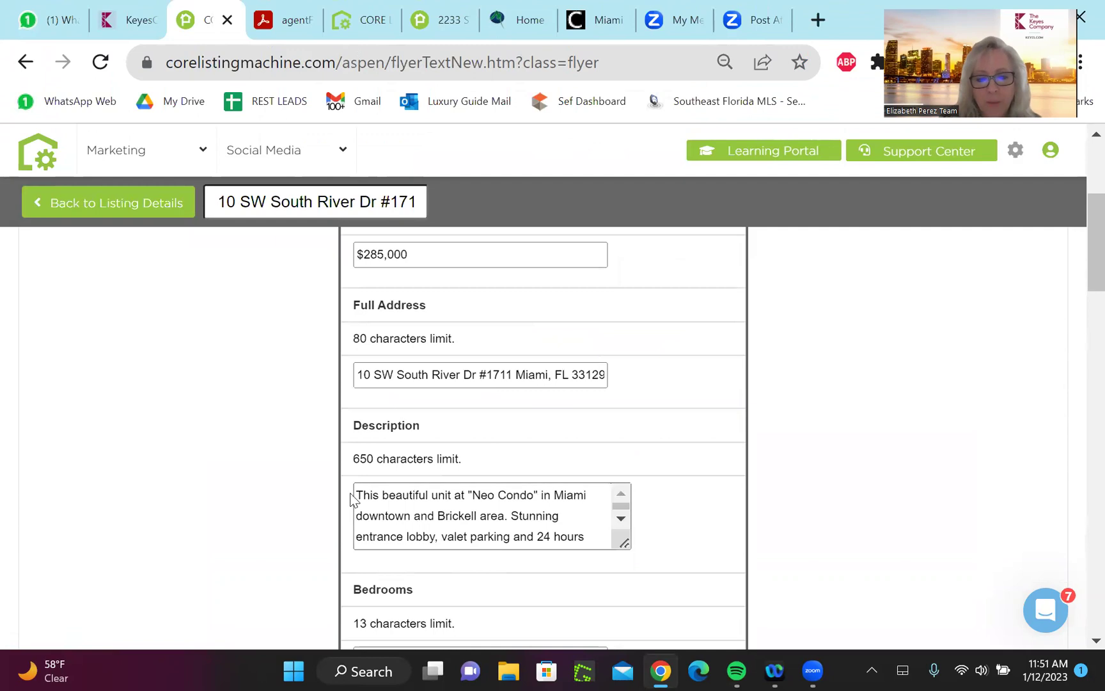
Replace 'This beautiful unit at' with 'This property is SOLD' before "Neo Condo" in the Description
click(359, 493)
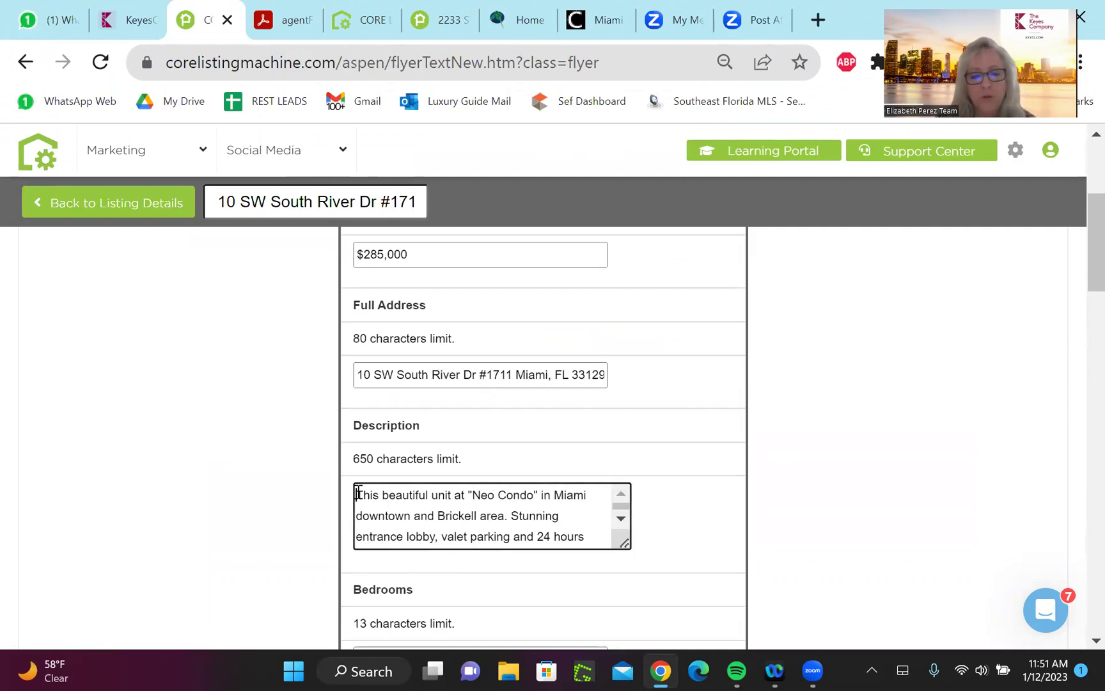
text(S)
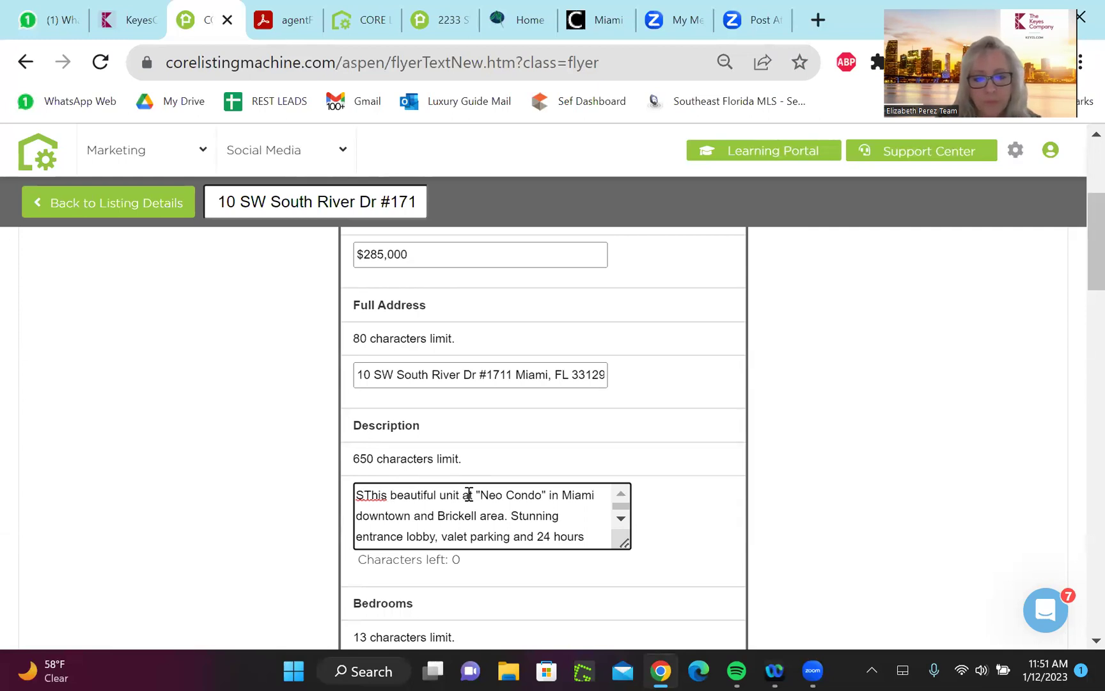
drag(475, 502, 363, 502)
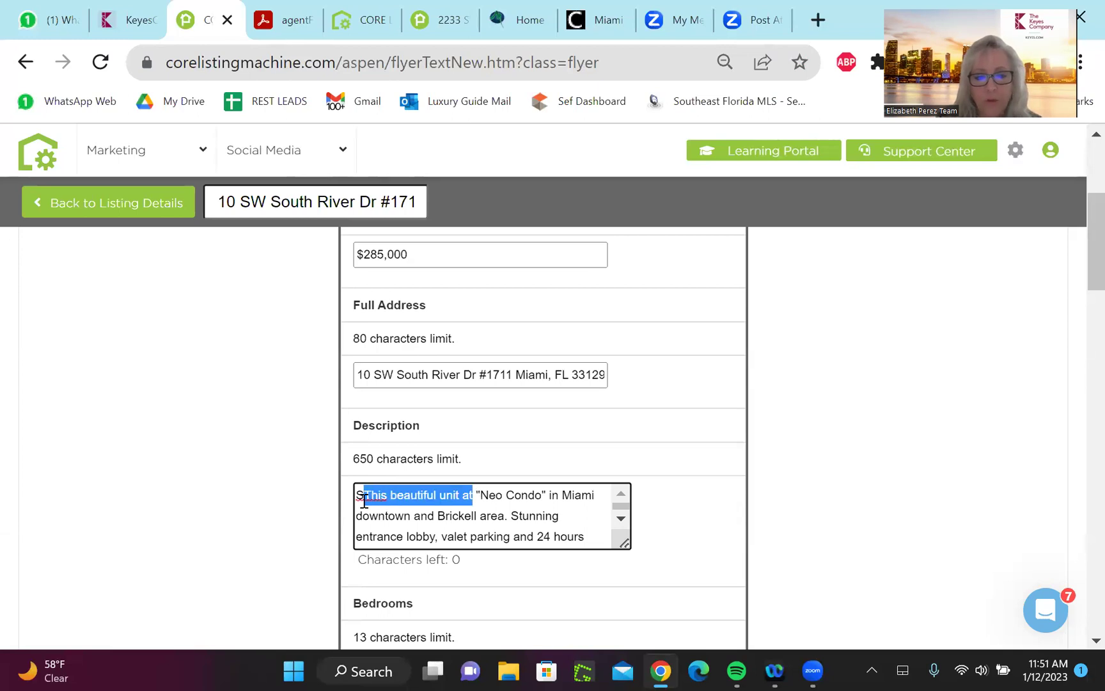
key(BackSpace)
key(BackSpace)
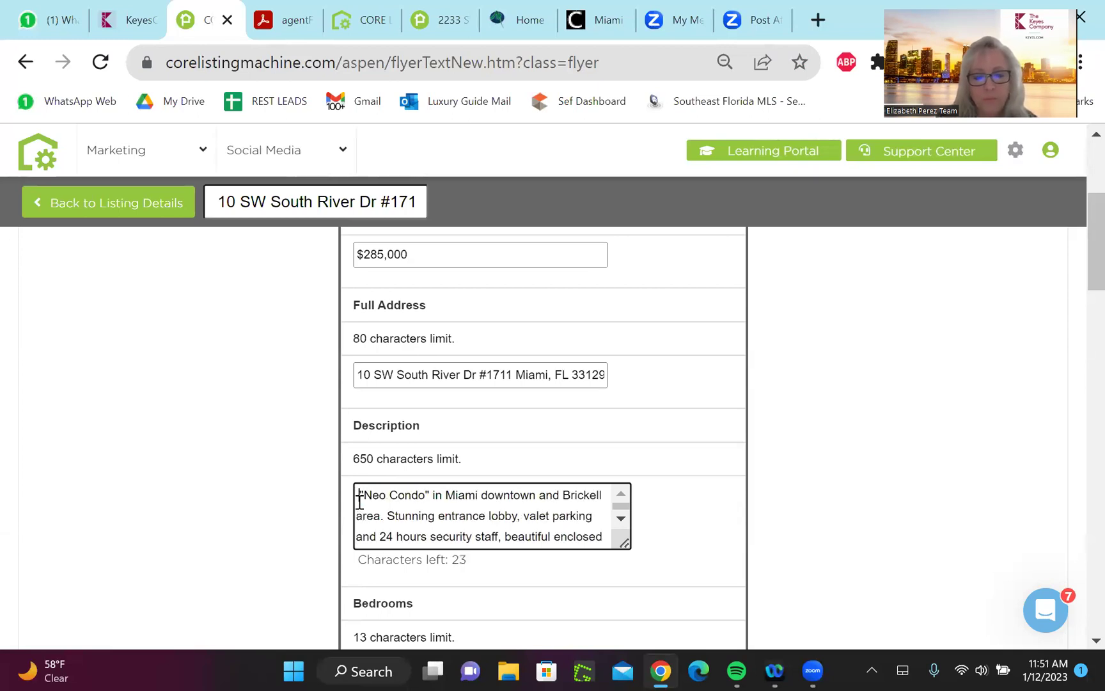
text(T)
key(BackSpace)
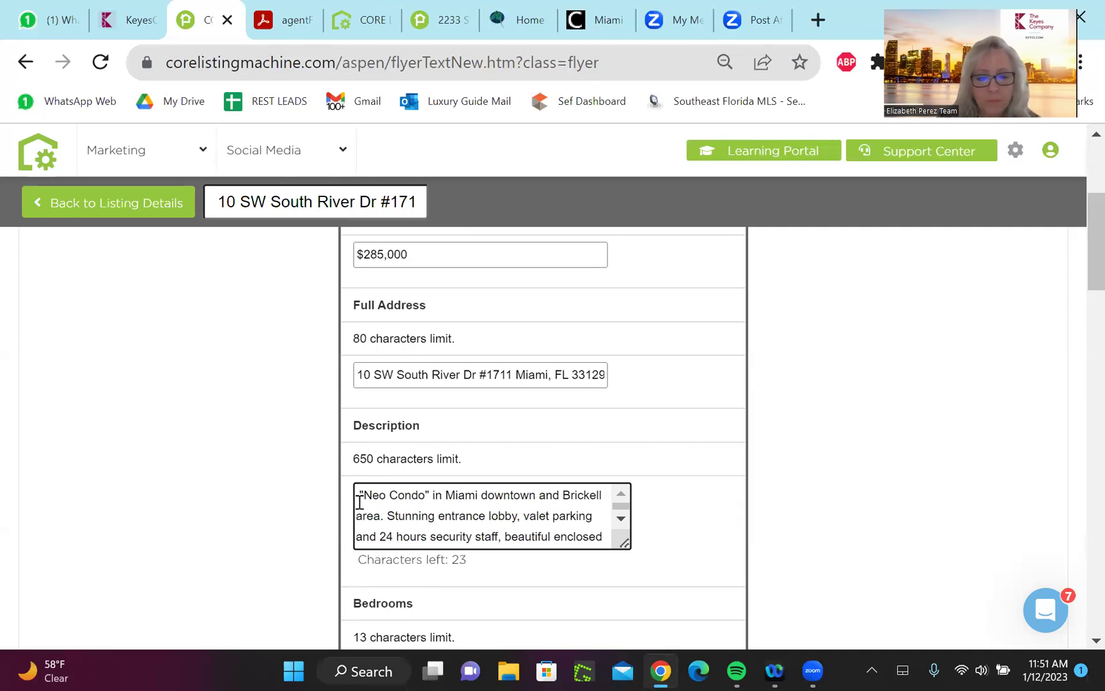
text(This prop)
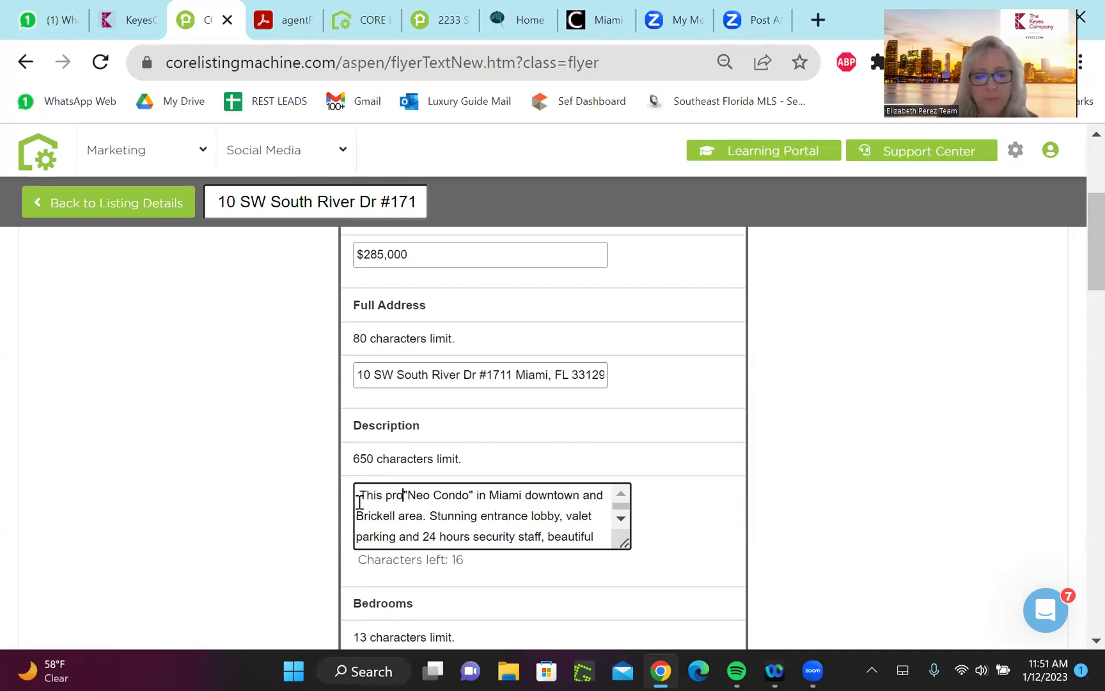
text(erty is "Neo )
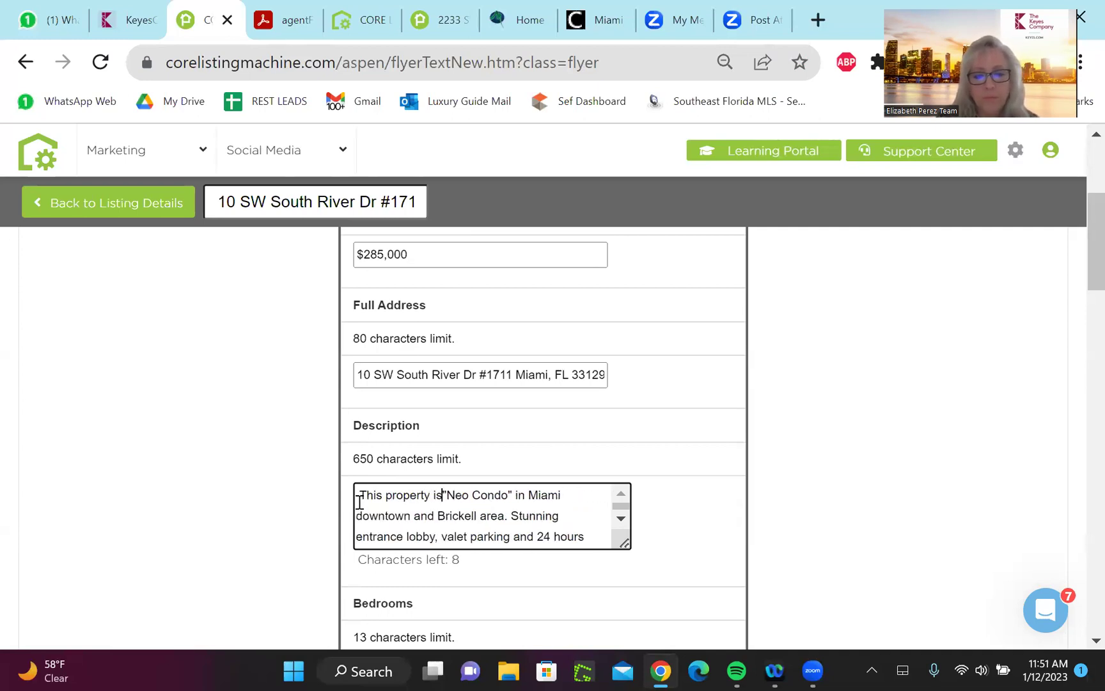
text(C)
key(BackSpace)
text(c)
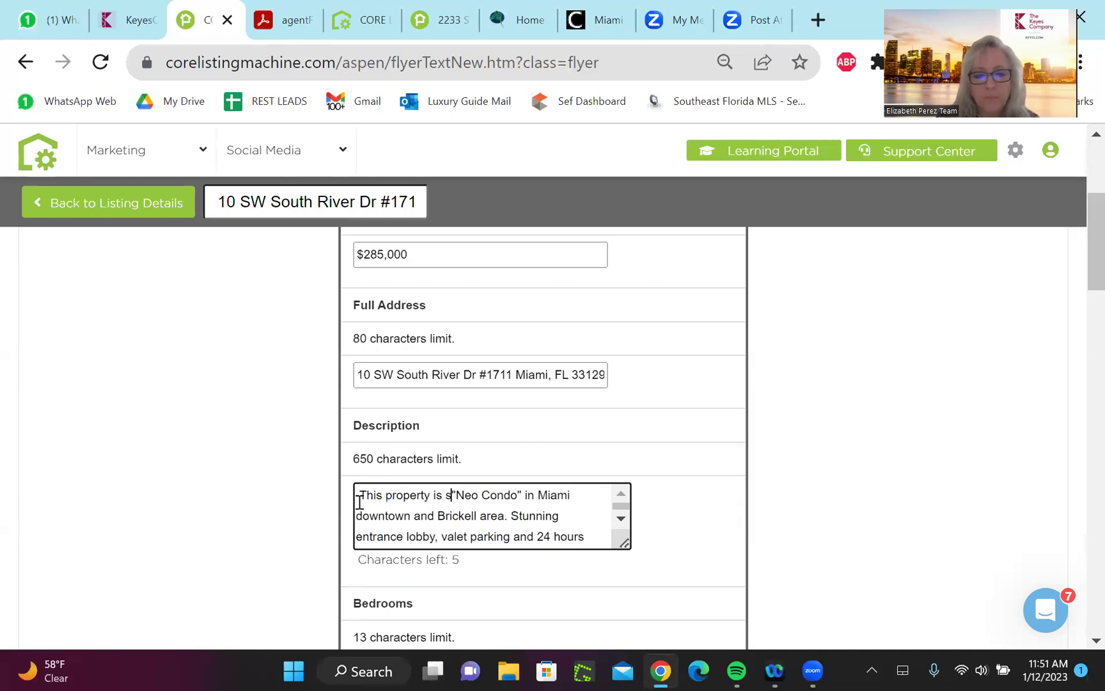
key(BackSpace)
text(SOLD)
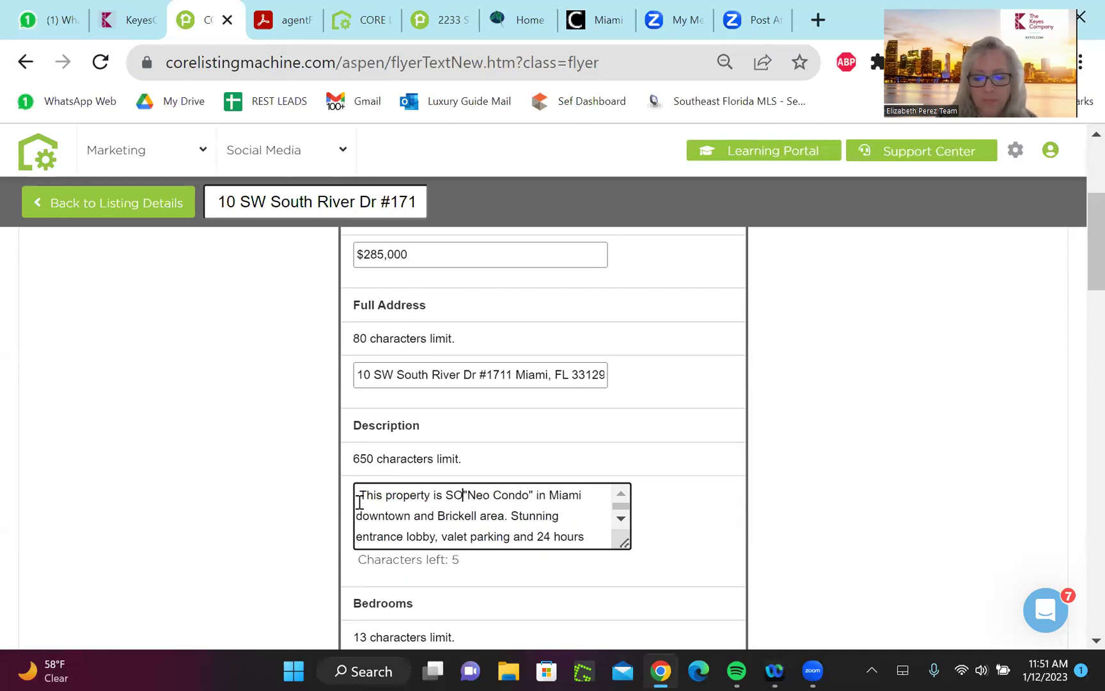
drag(1082, 248, 1081, 640)
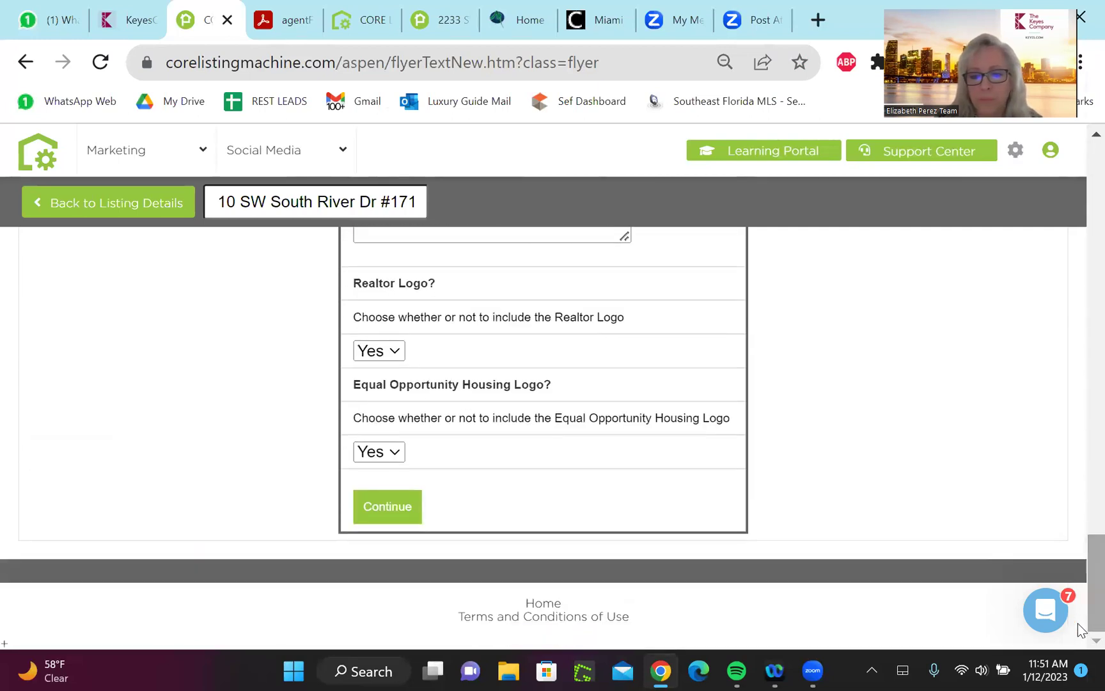
Submit the flyer text and review the Print Center preview with the SOLD banner and $285,000 price
click(372, 507)
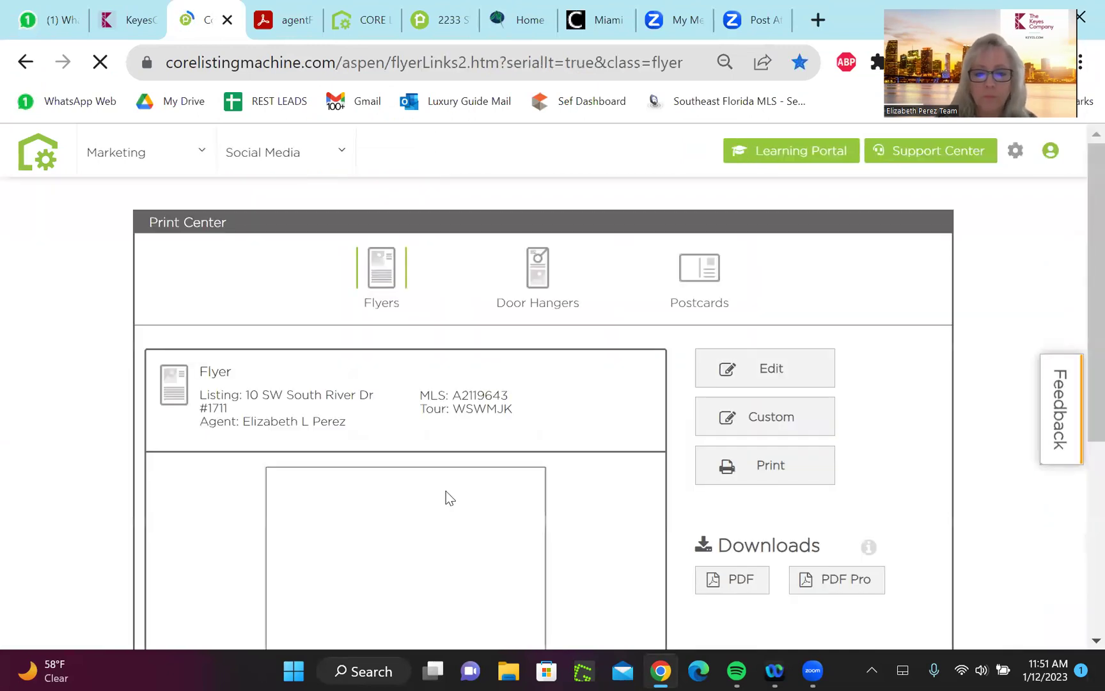
drag(1078, 225, 1078, 347)
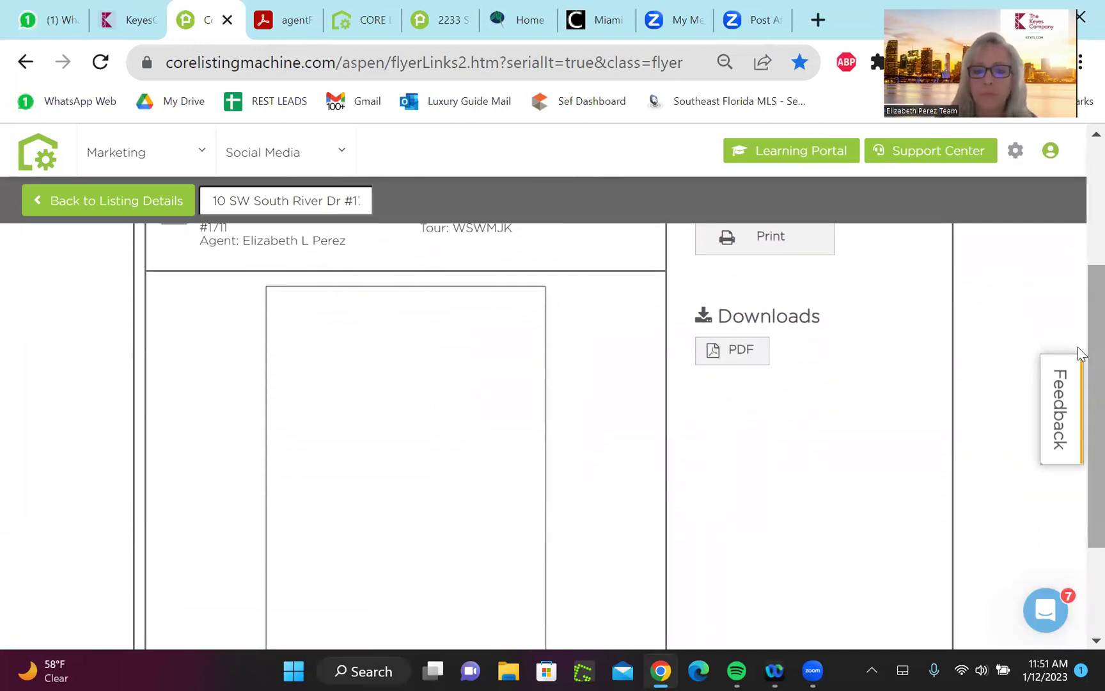
scroll(1078, 346, down, 2)
scroll(1078, 347, up, 1)
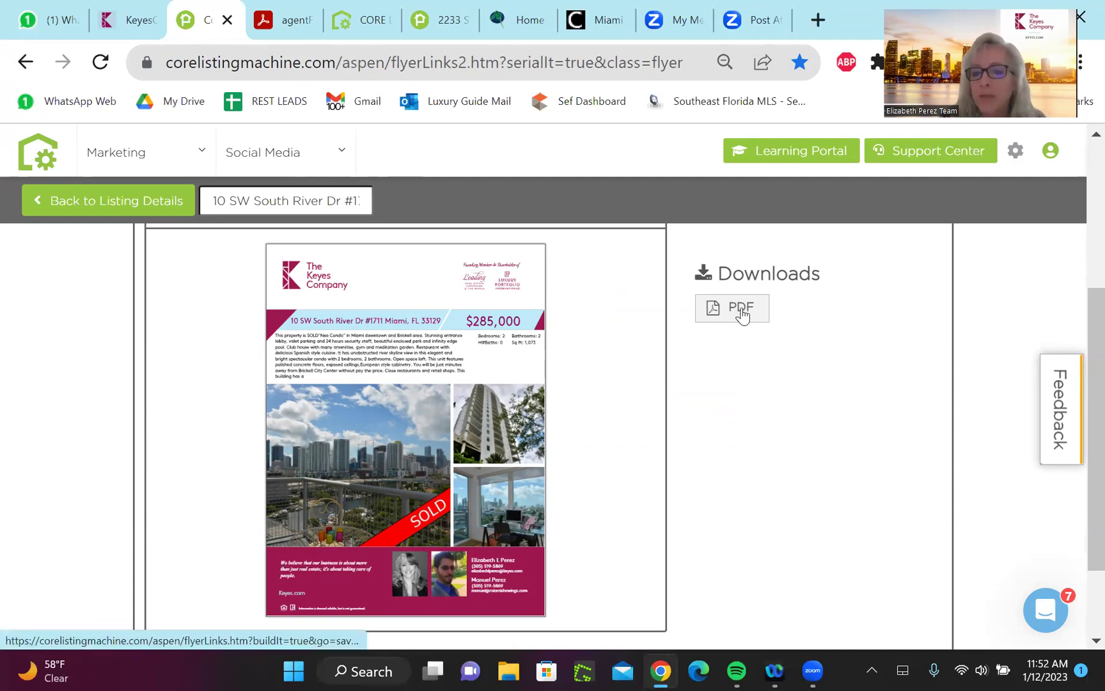
drag(1079, 329, 1079, 238)
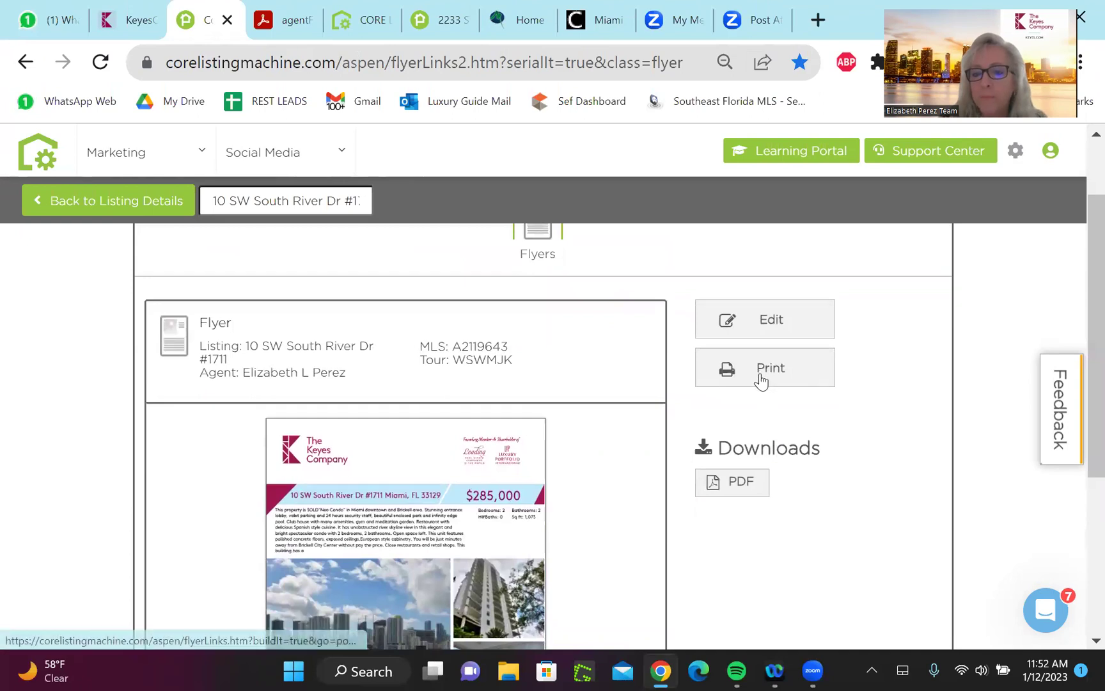
Download the flyer PDF and view the full page of downloaded (11).pdf in Acrobat
click(740, 487)
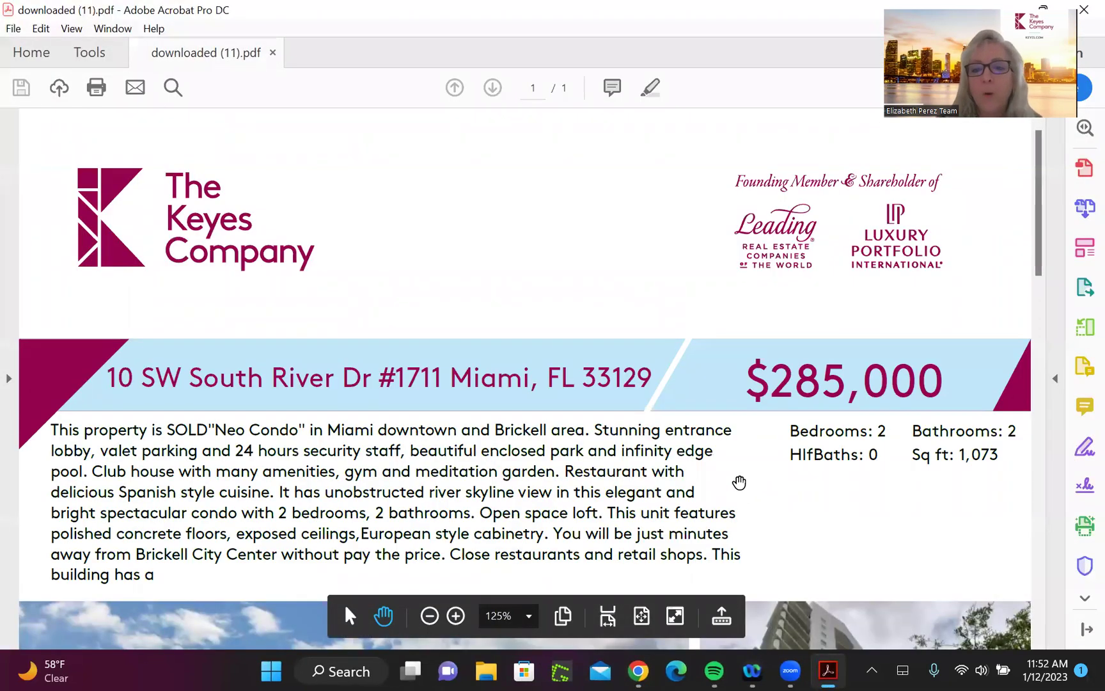
ctrl+scroll(738, 483, down, 5)
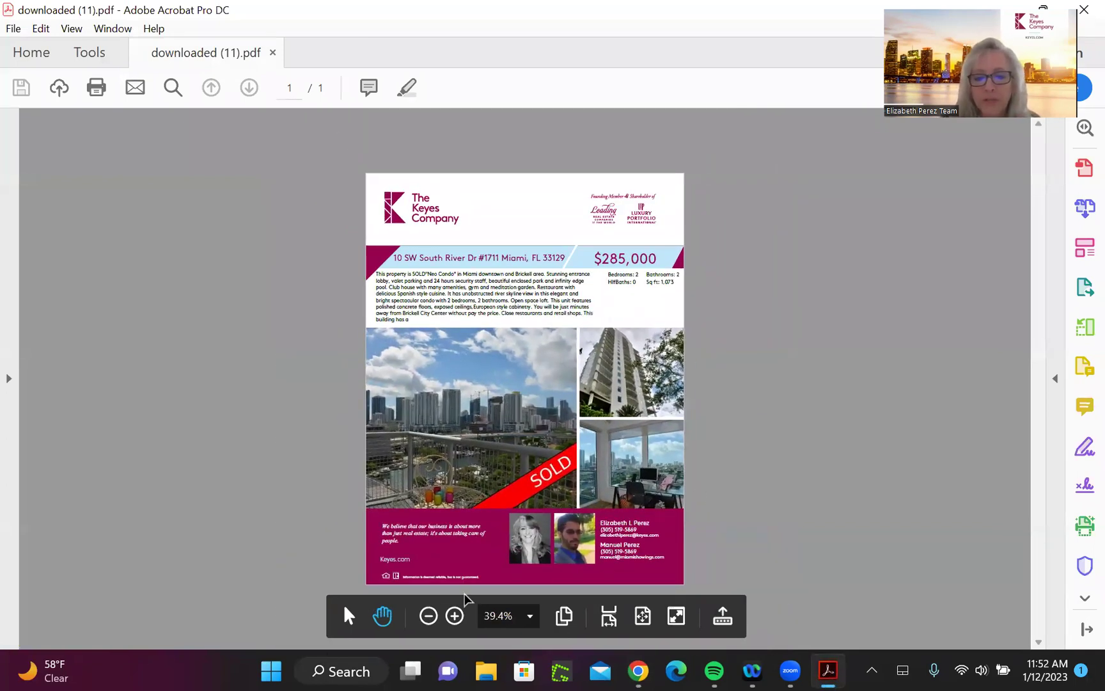
Launch Snipping Tool from Windows search and snip a rectangle around the full SOLD flyer page
click(267, 670)
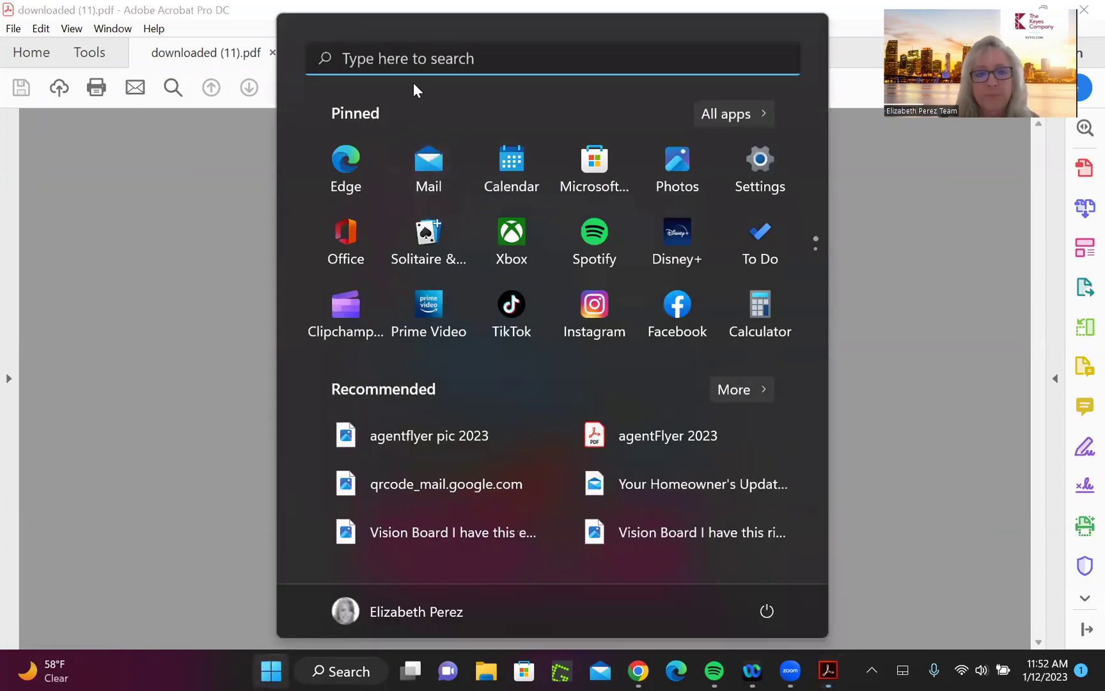
key(Escape)
key(super+s)
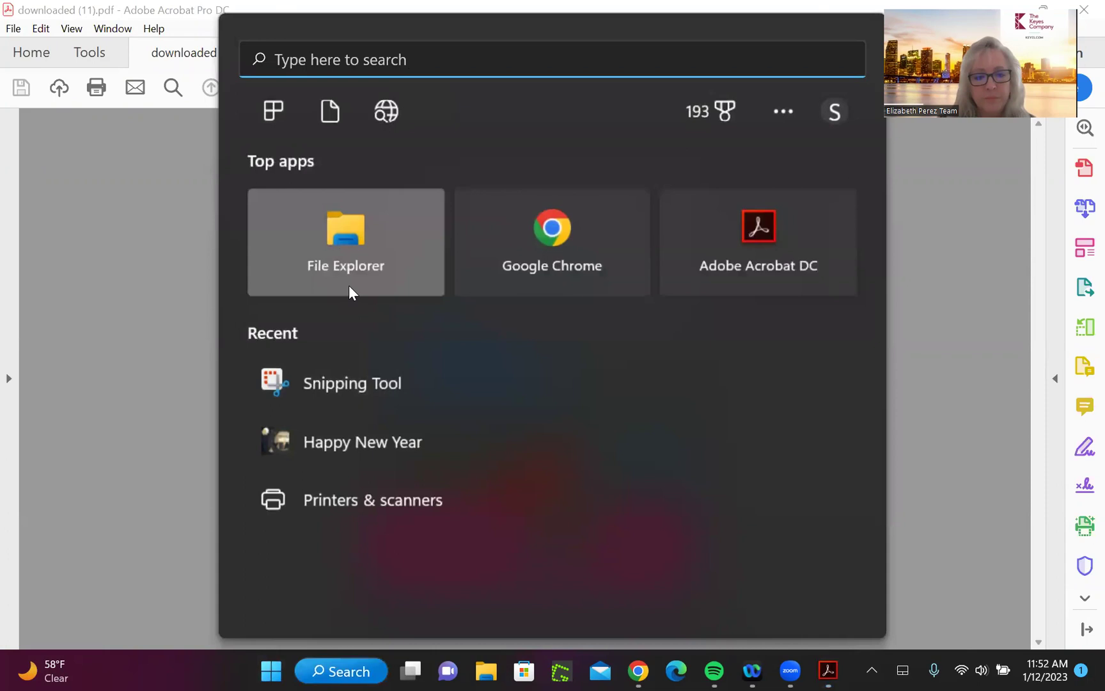
click(367, 374)
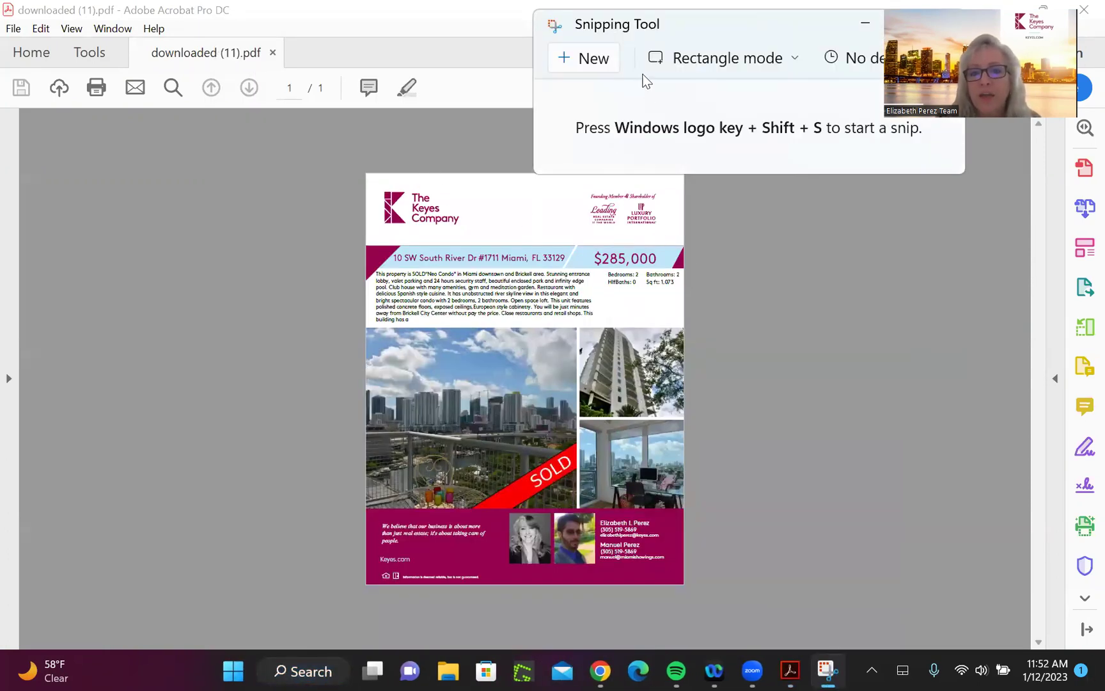
click(615, 72)
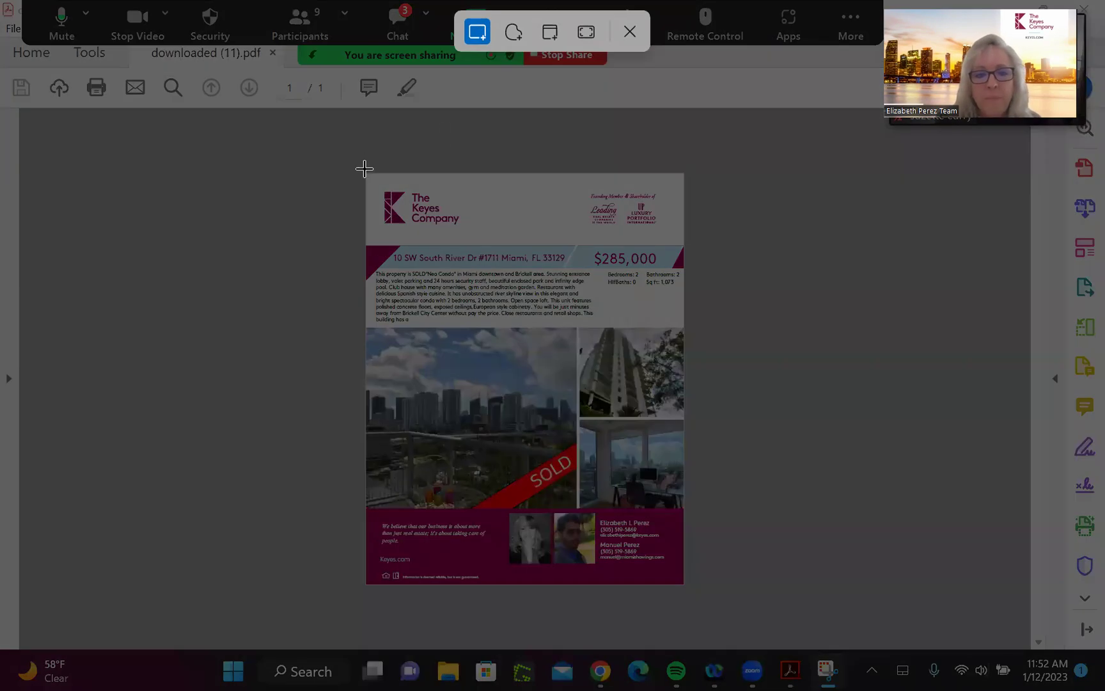
drag(365, 173, 683, 582)
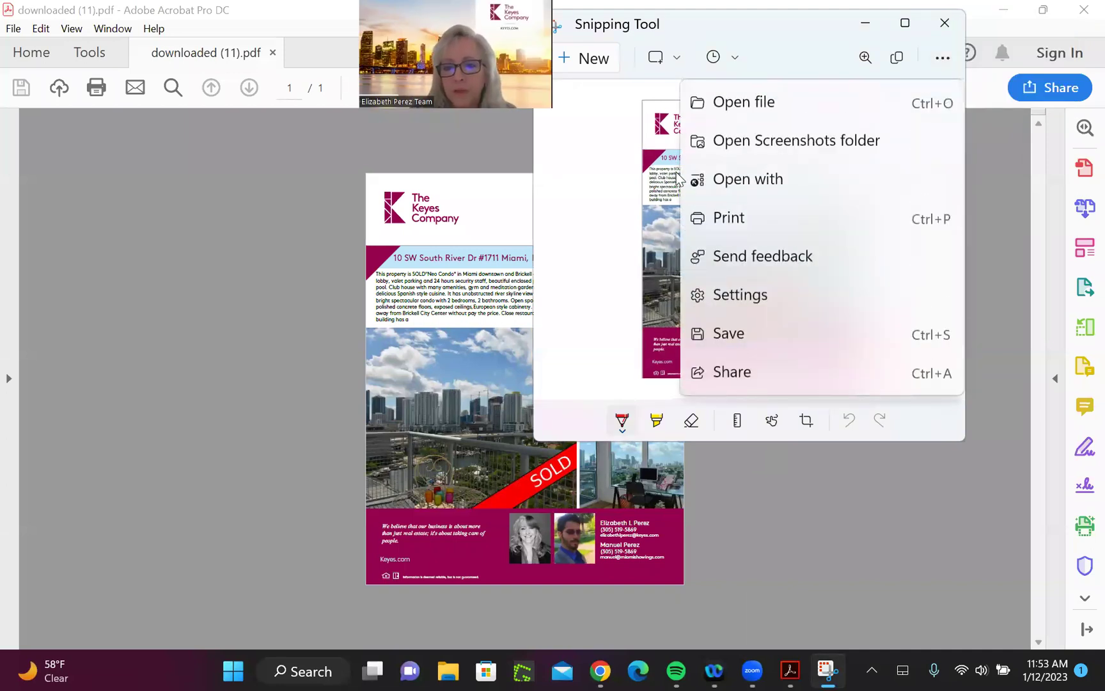
click(728, 335)
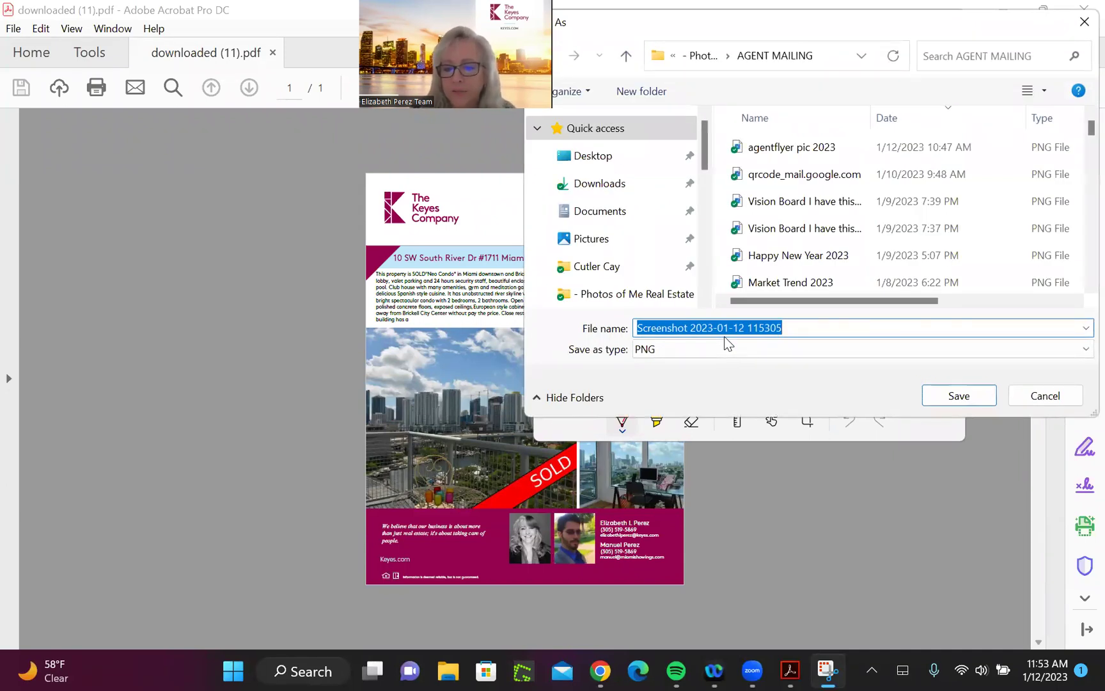
key(BackSpace)
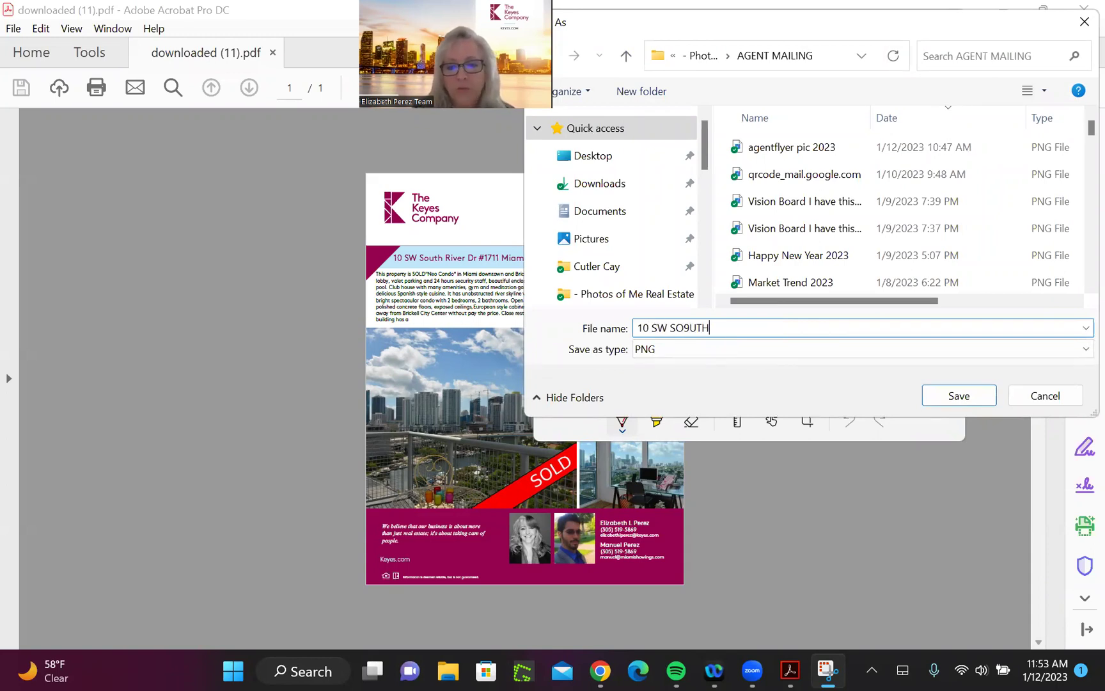
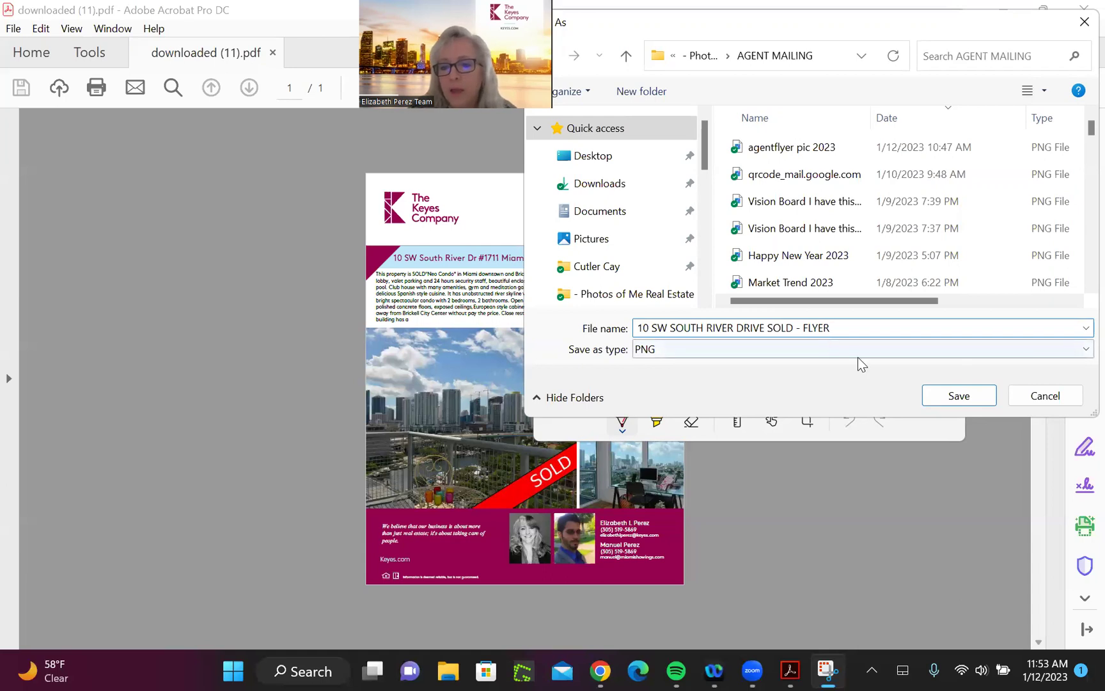
click(970, 396)
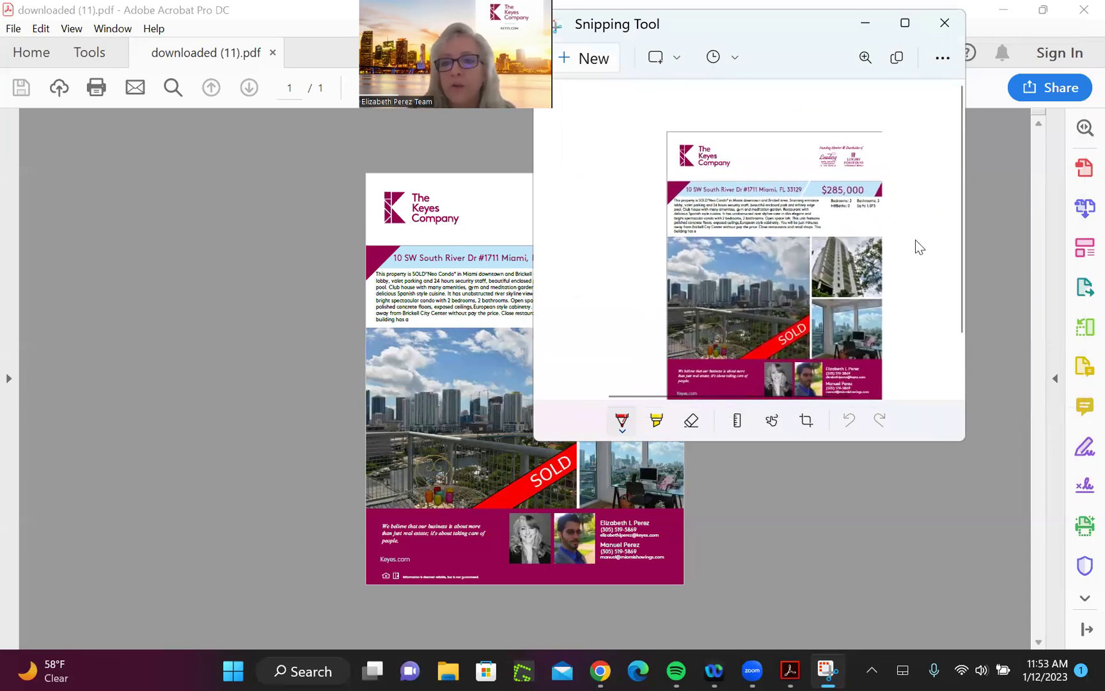
Close Snipping Tool and bring downloaded (11).pdf in Acrobat back to the front
click(947, 26)
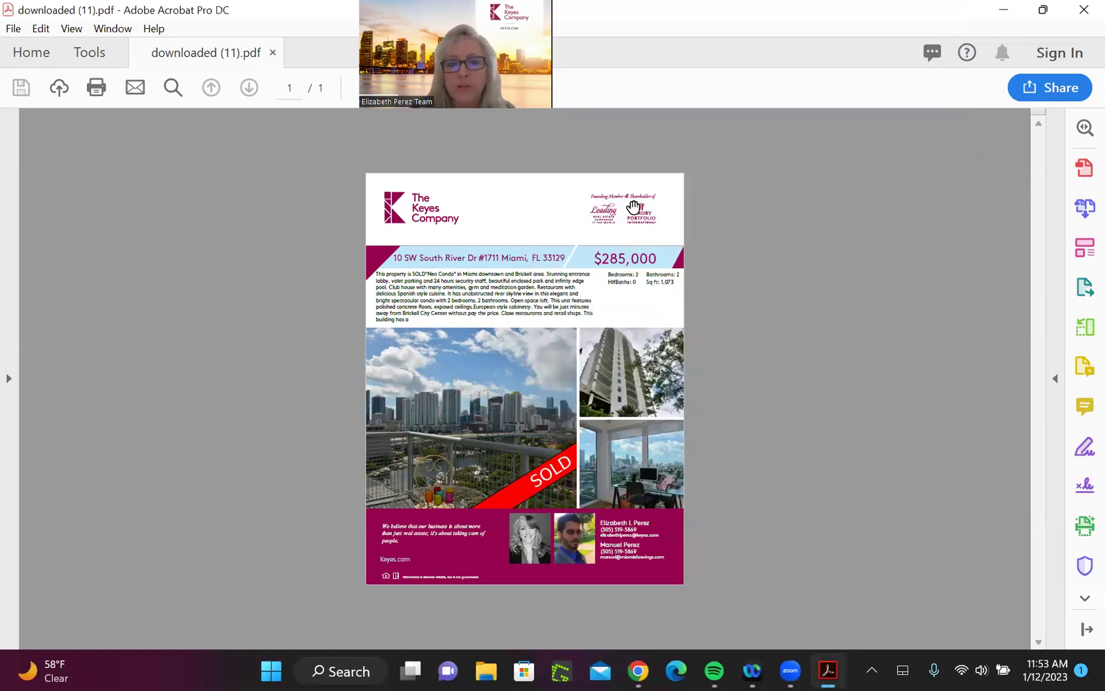
mouse_move(788, 671)
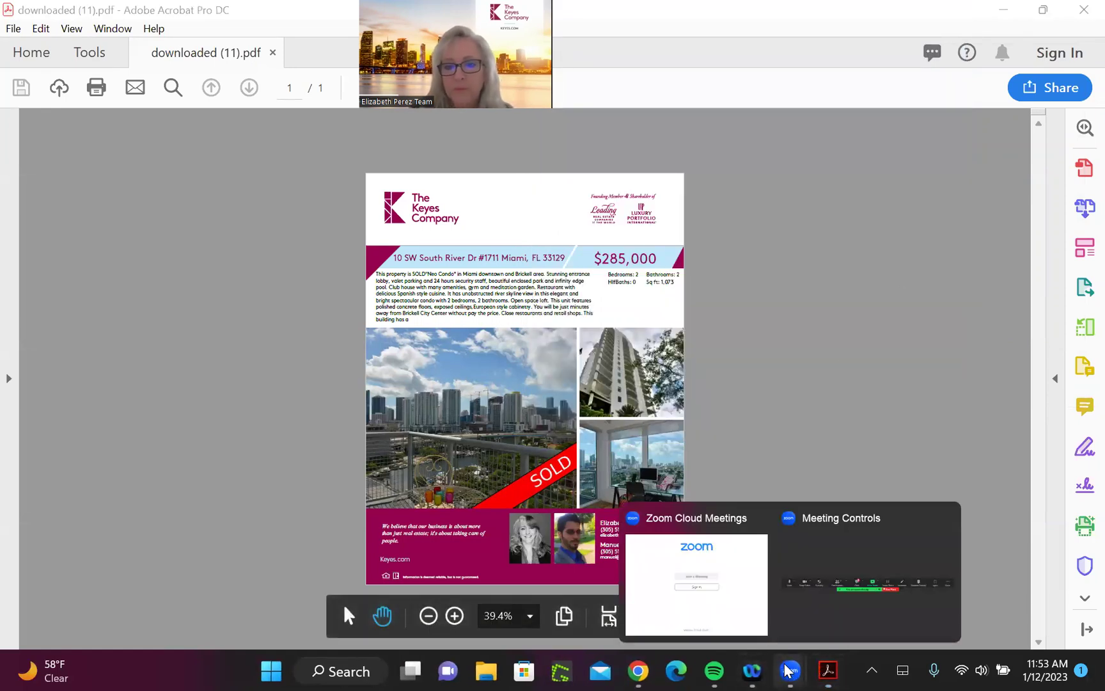
click(820, 373)
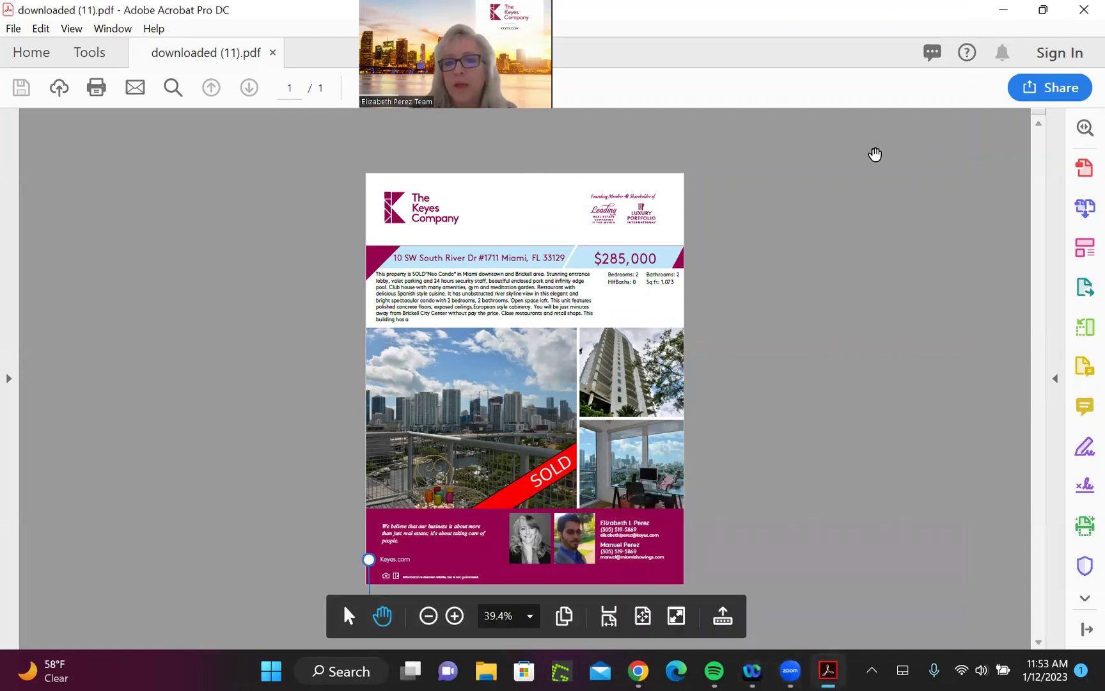
click(1082, 10)
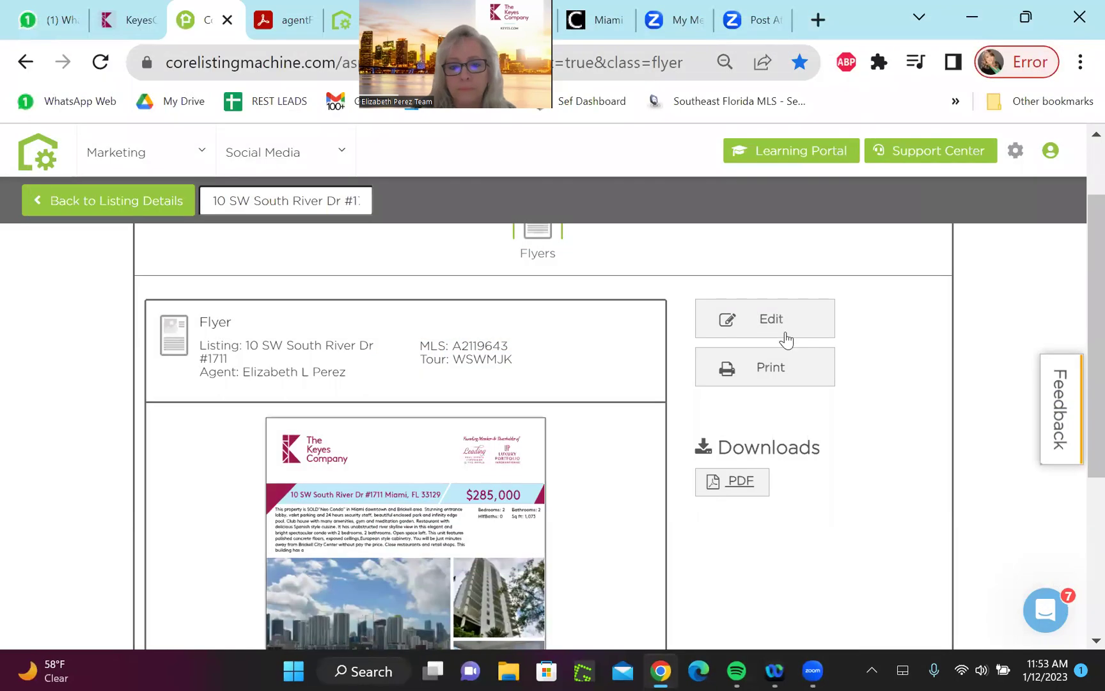
drag(1080, 332, 1077, 419)
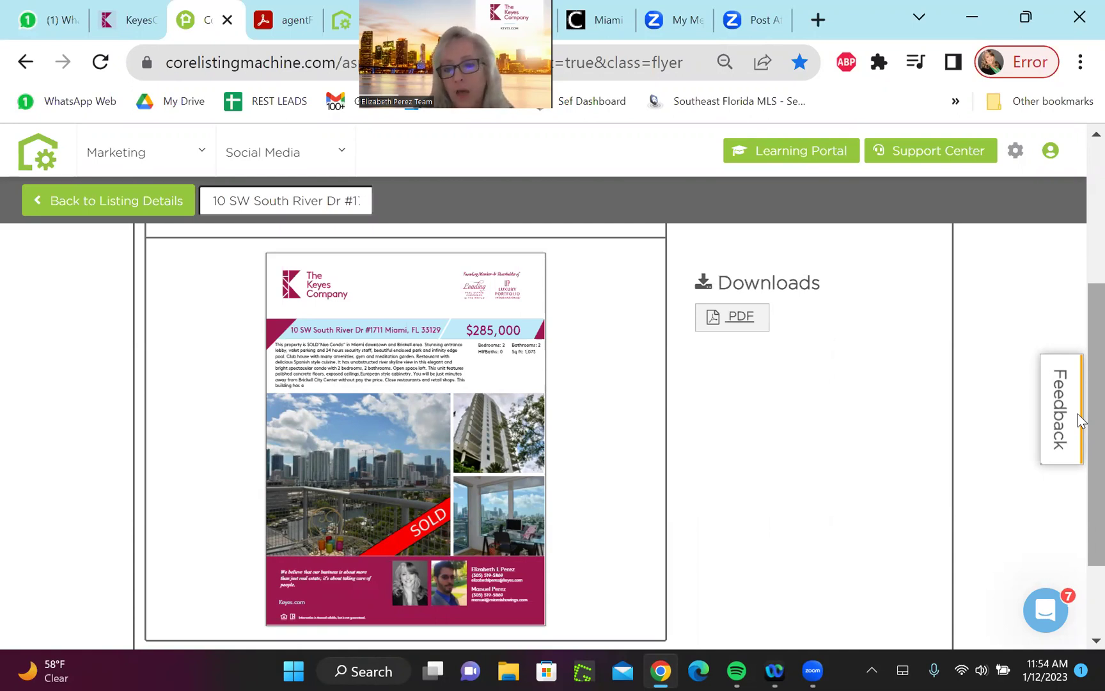
drag(1088, 415, 1073, 280)
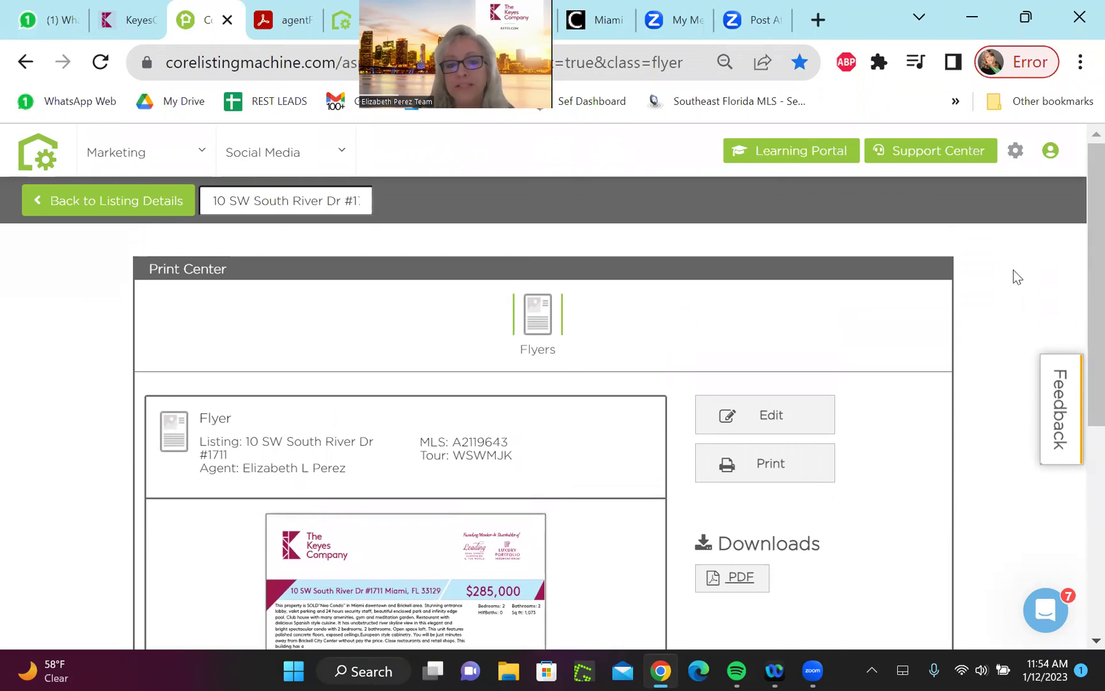
click(119, 214)
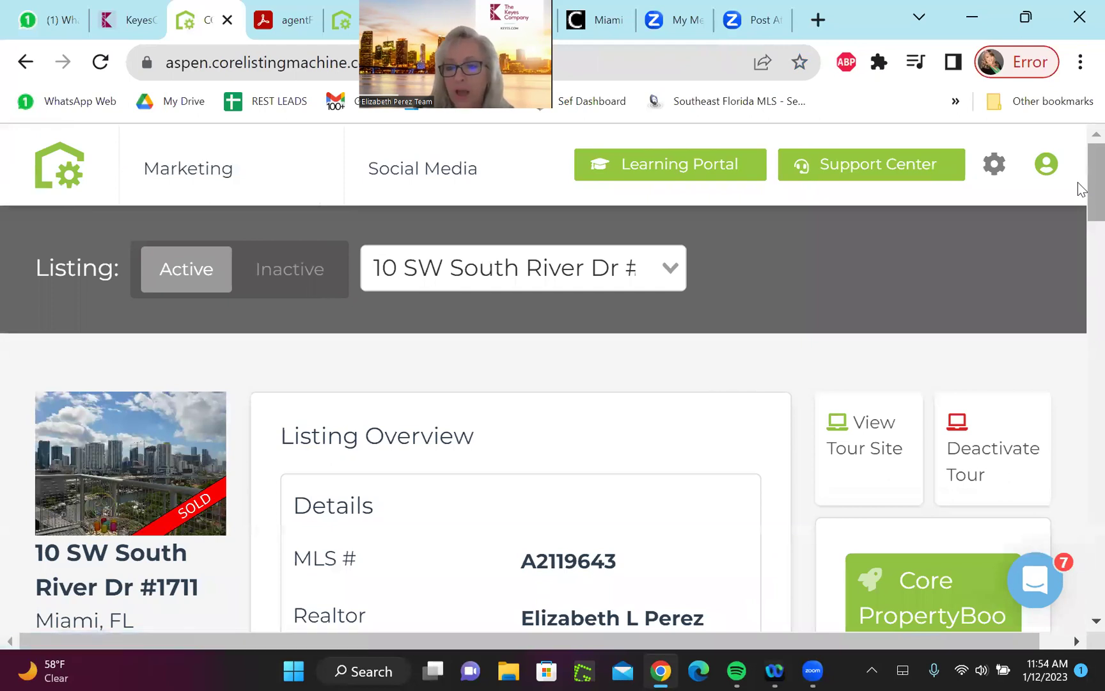
scroll(1079, 186, down, 5)
scroll(1078, 255, down, 5)
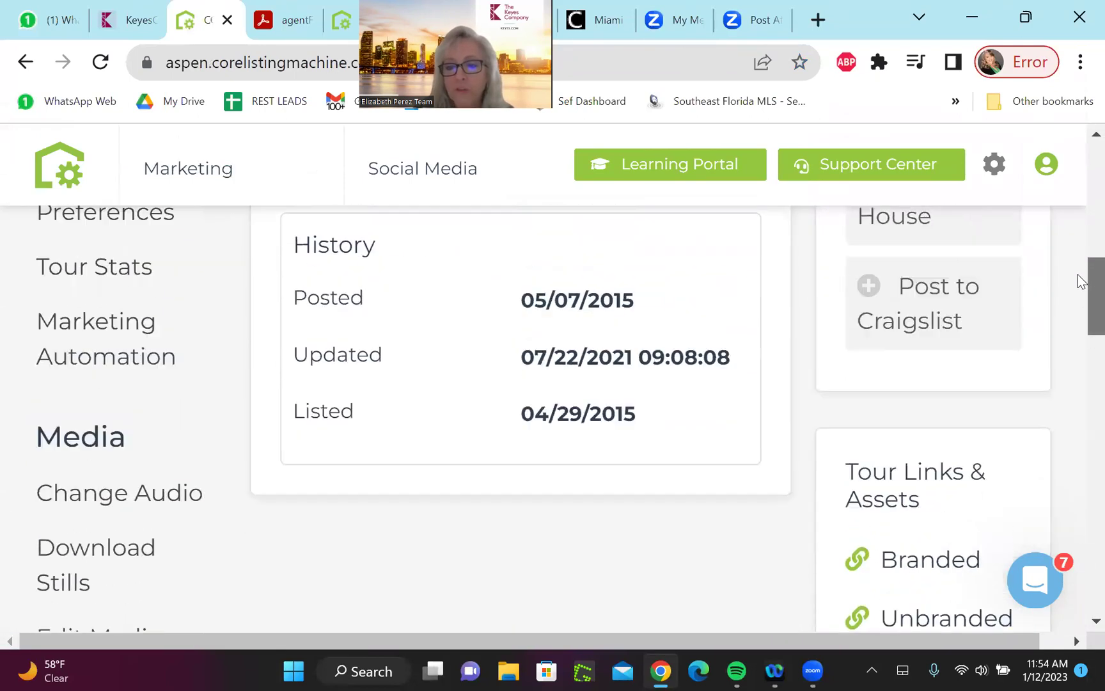
scroll(1078, 275, up, 4)
scroll(1078, 241, down, 3)
scroll(1062, 218, up, 10)
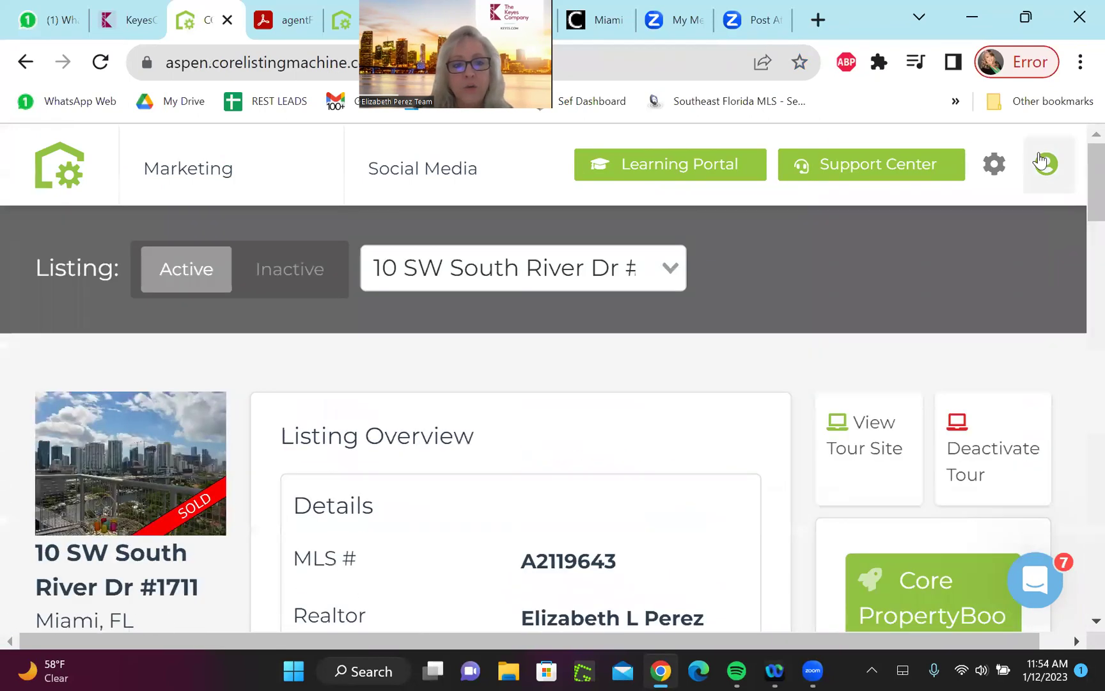
mouse_move(239, 227)
click(399, 218)
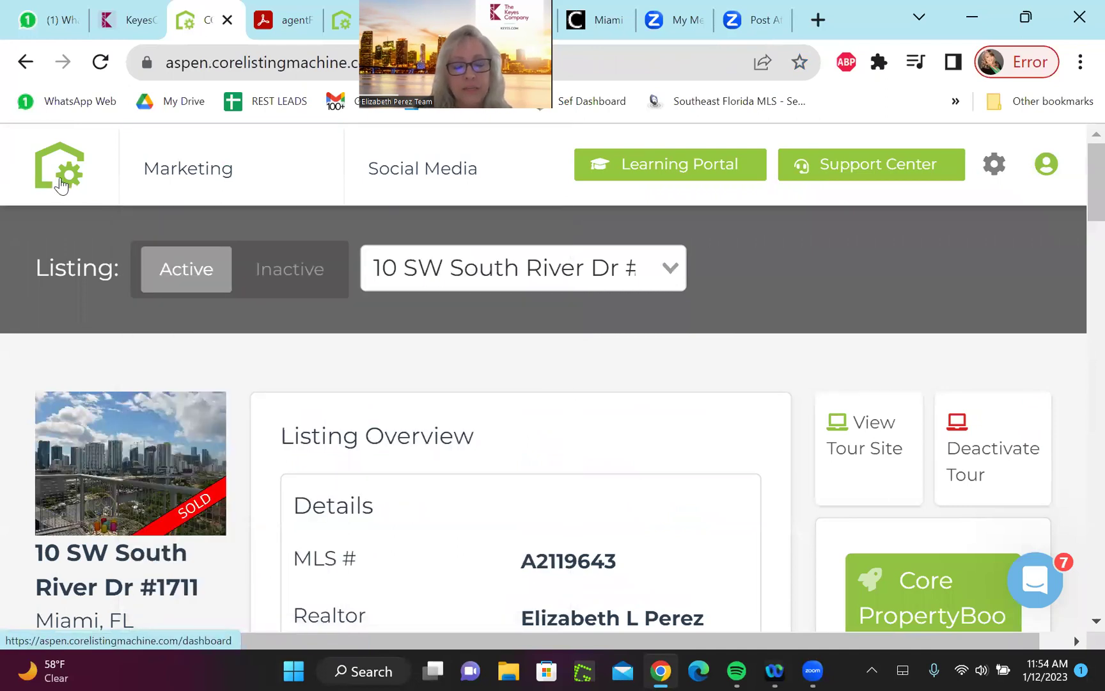
drag(1078, 227, 1082, 601)
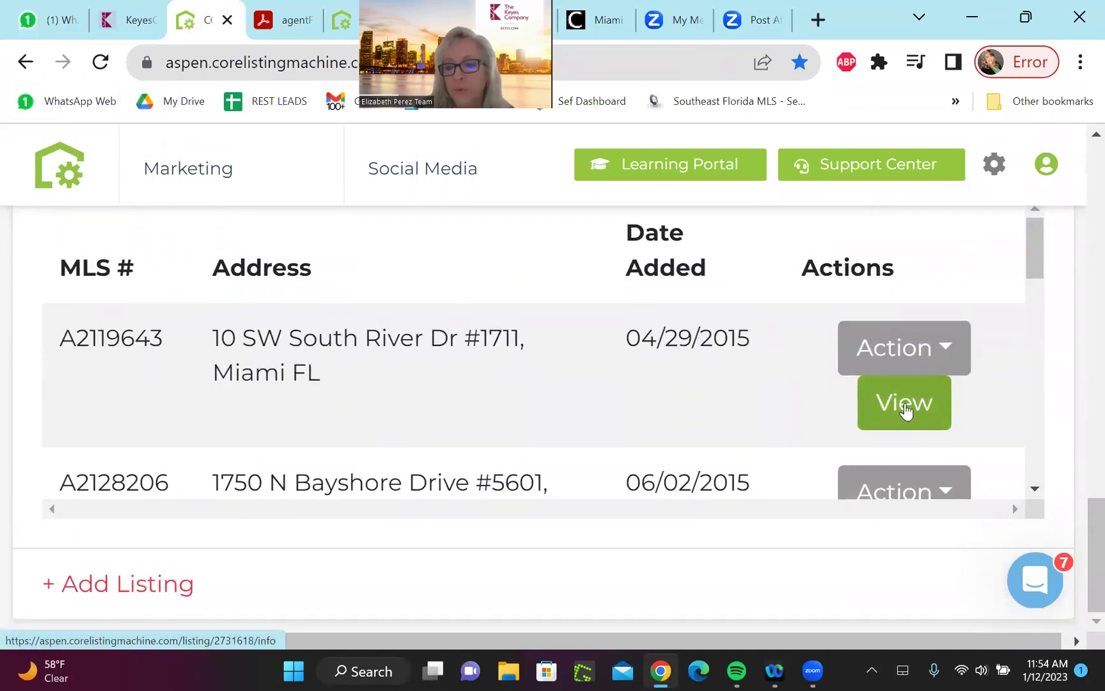
click(951, 352)
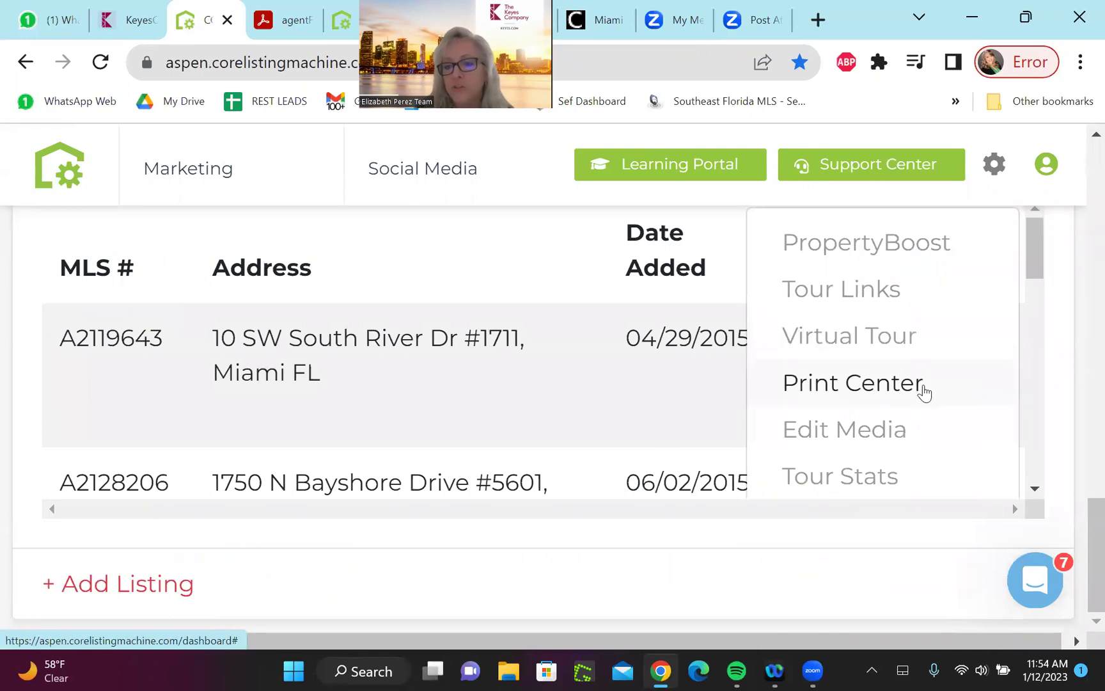
click(902, 390)
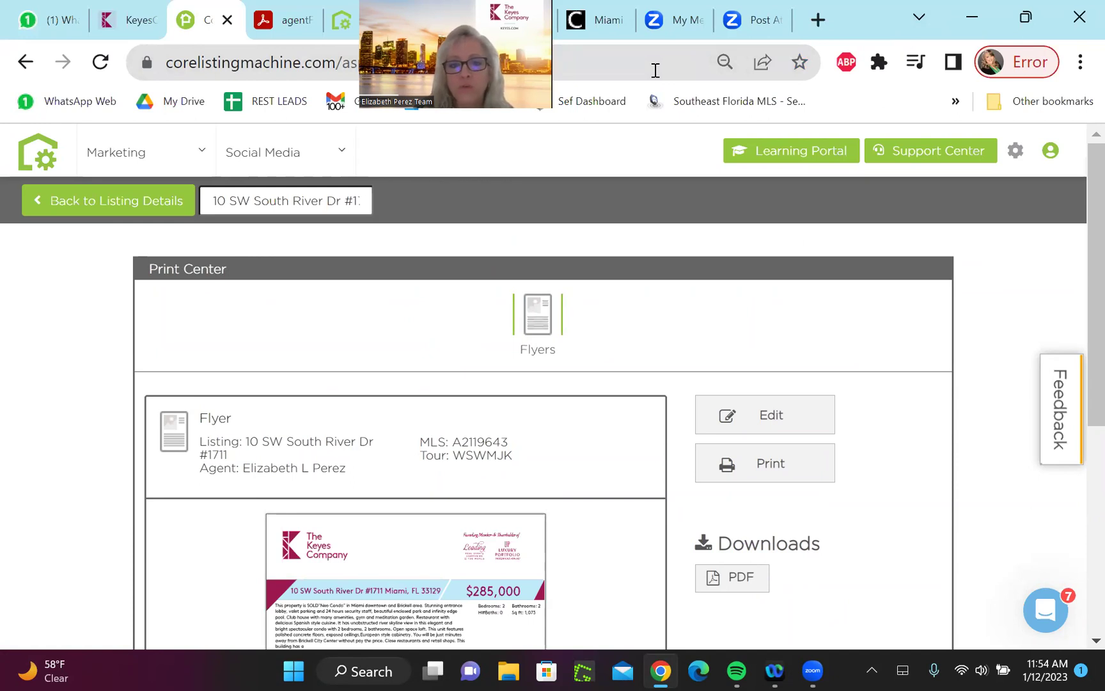
mouse_move(190, 160)
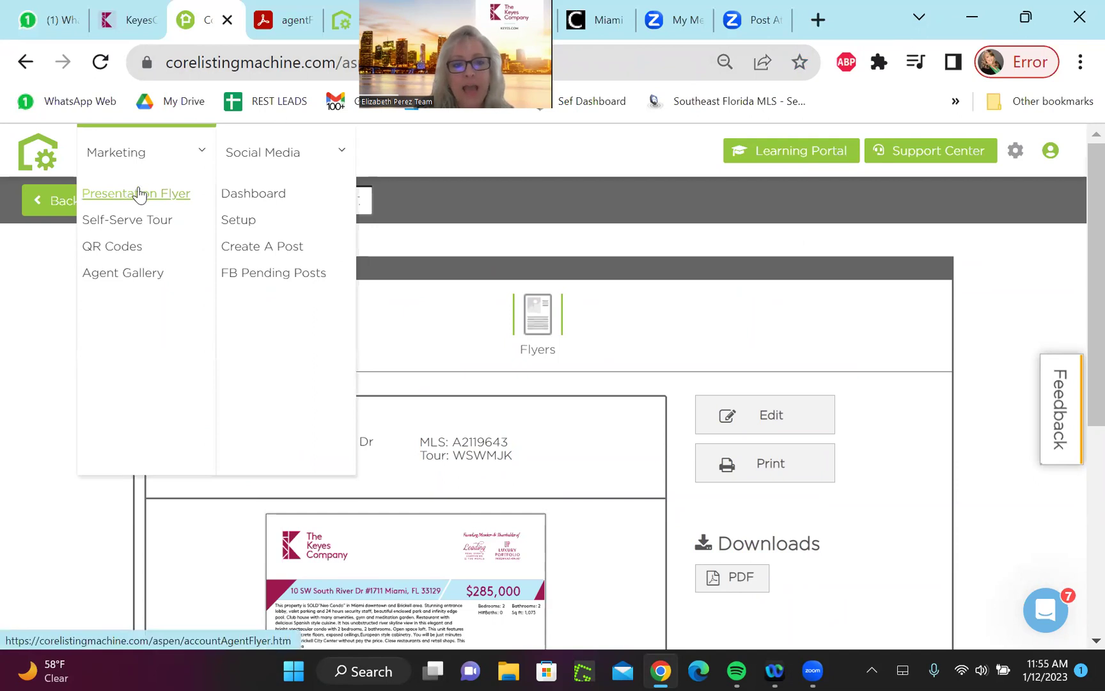
click(124, 273)
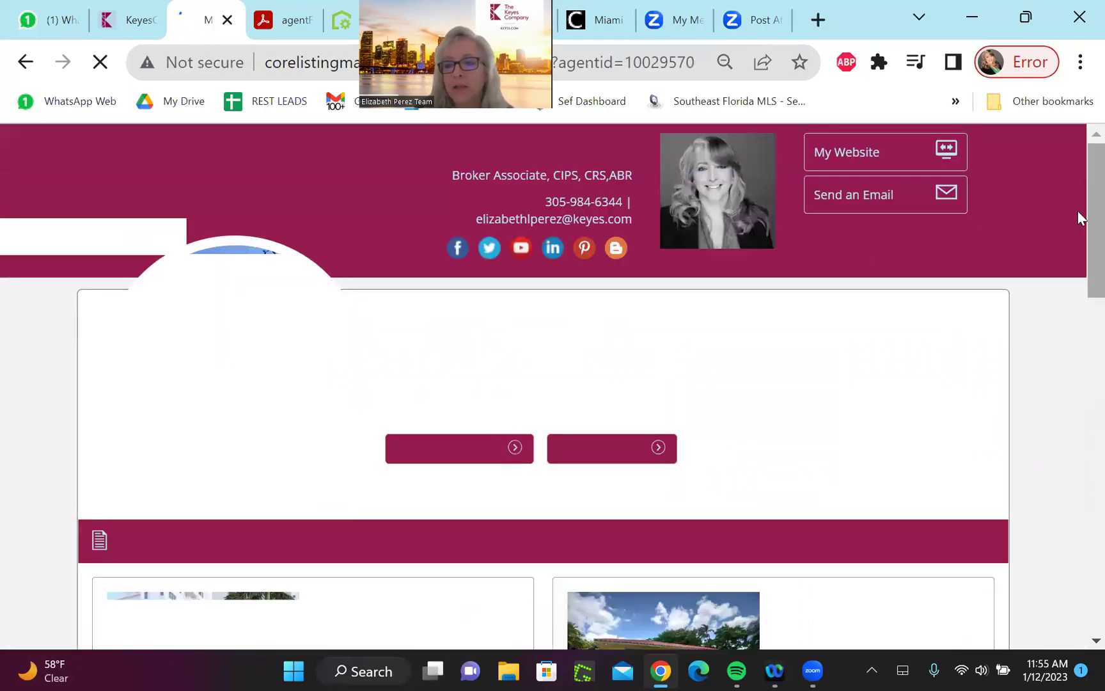
scroll(1077, 211, down, 2)
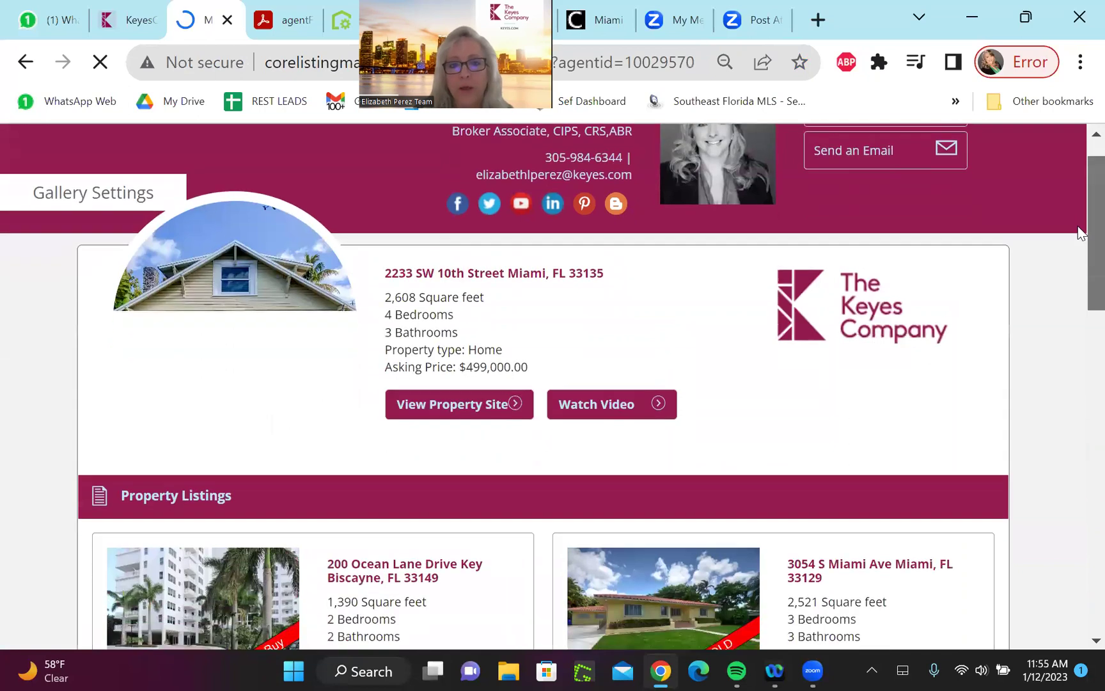
scroll(1077, 248, down, 5)
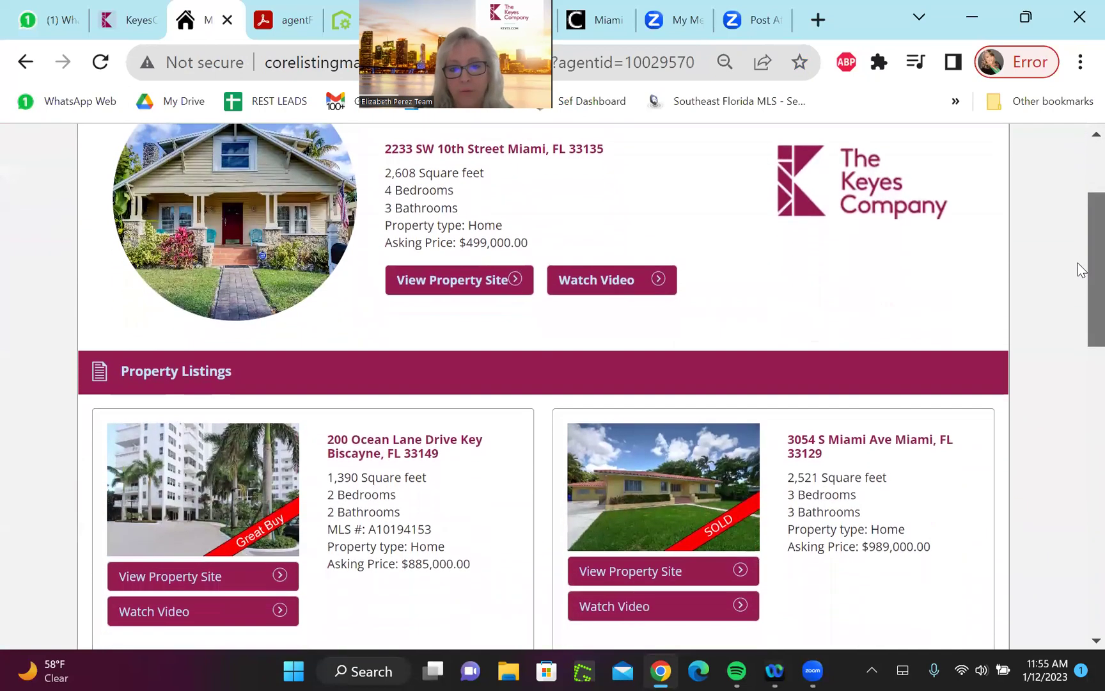
scroll(1077, 338, down, 9)
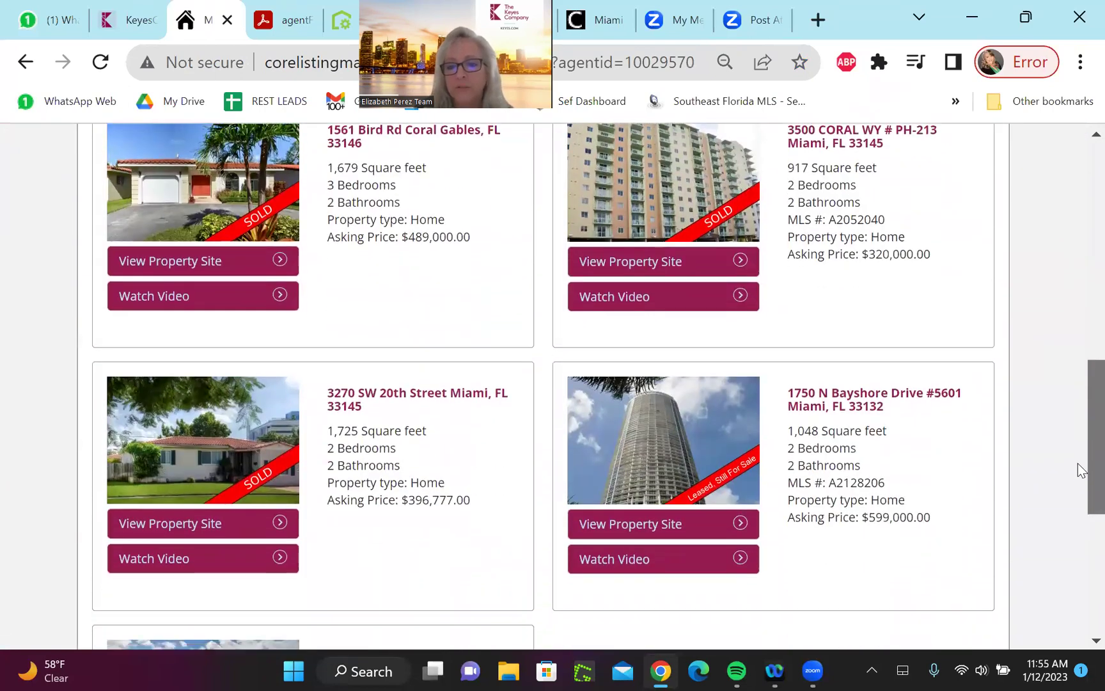
scroll(1074, 367, up, 13)
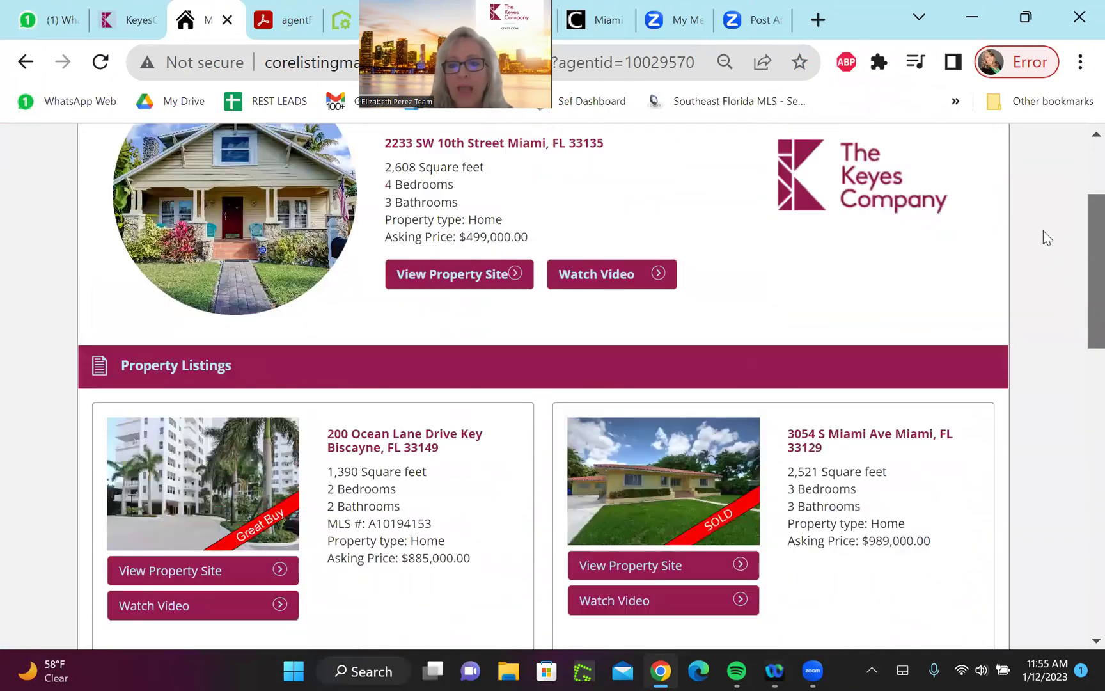
scroll(1042, 230, down, 2)
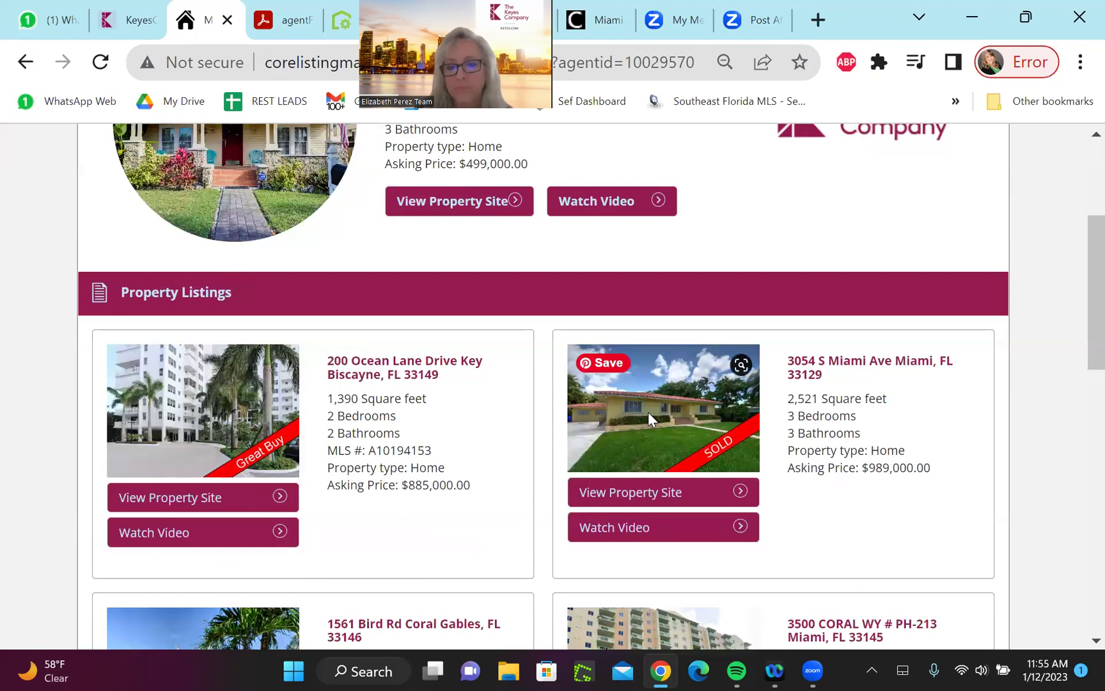
click(650, 494)
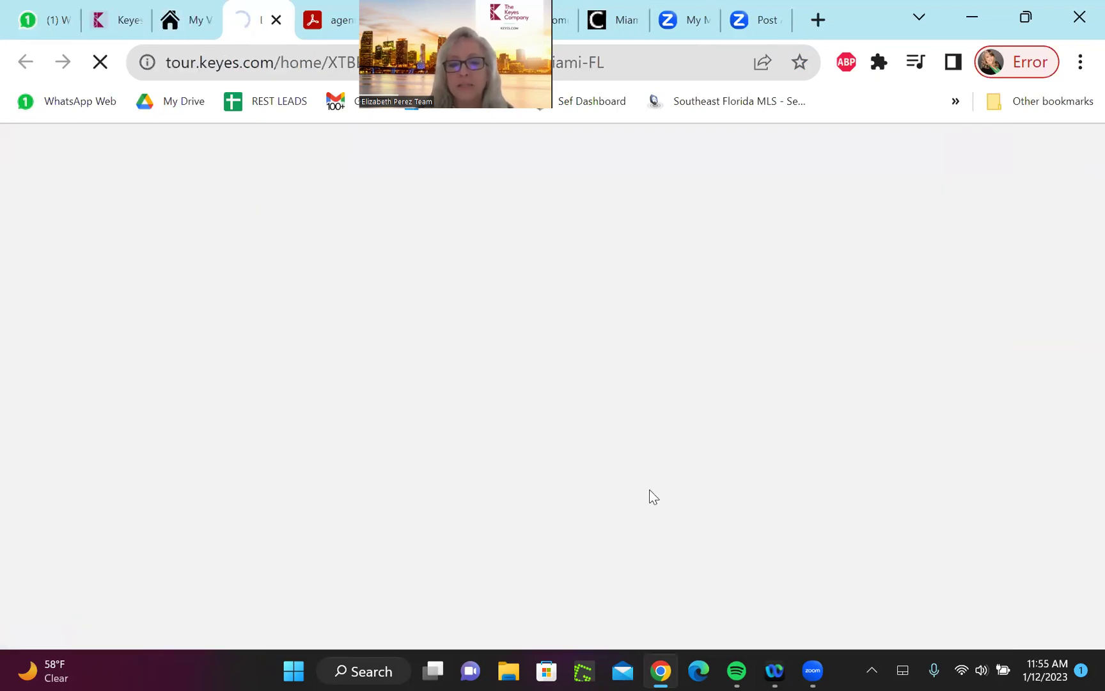
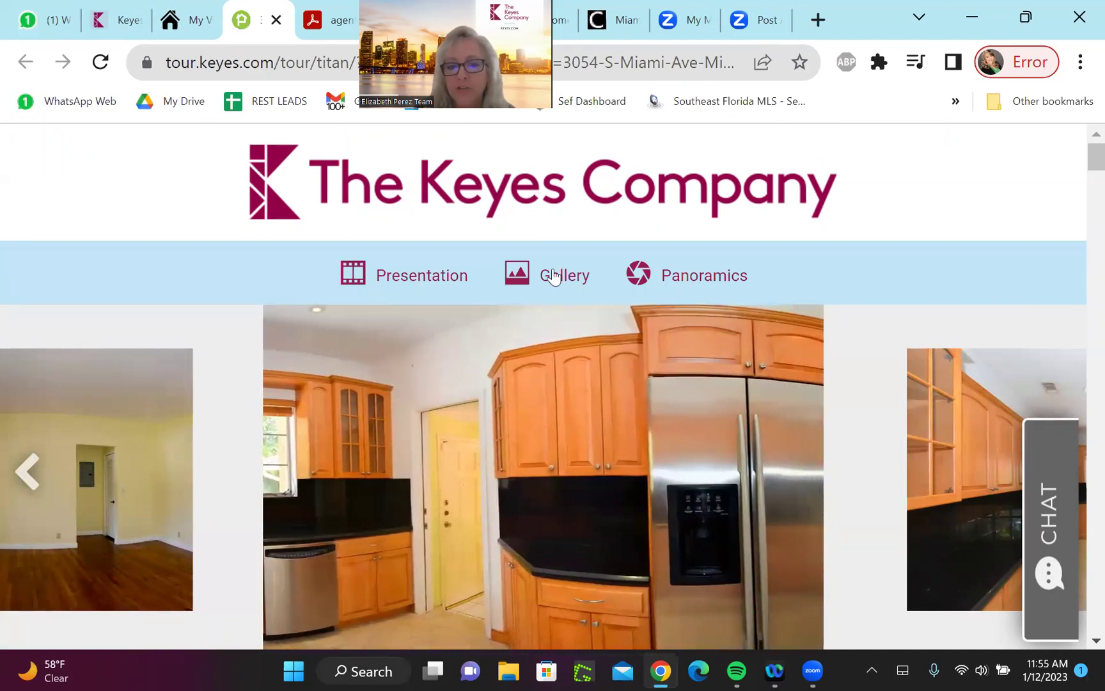
Show the listing's Panoramics photos and scroll down past the agent details
click(718, 279)
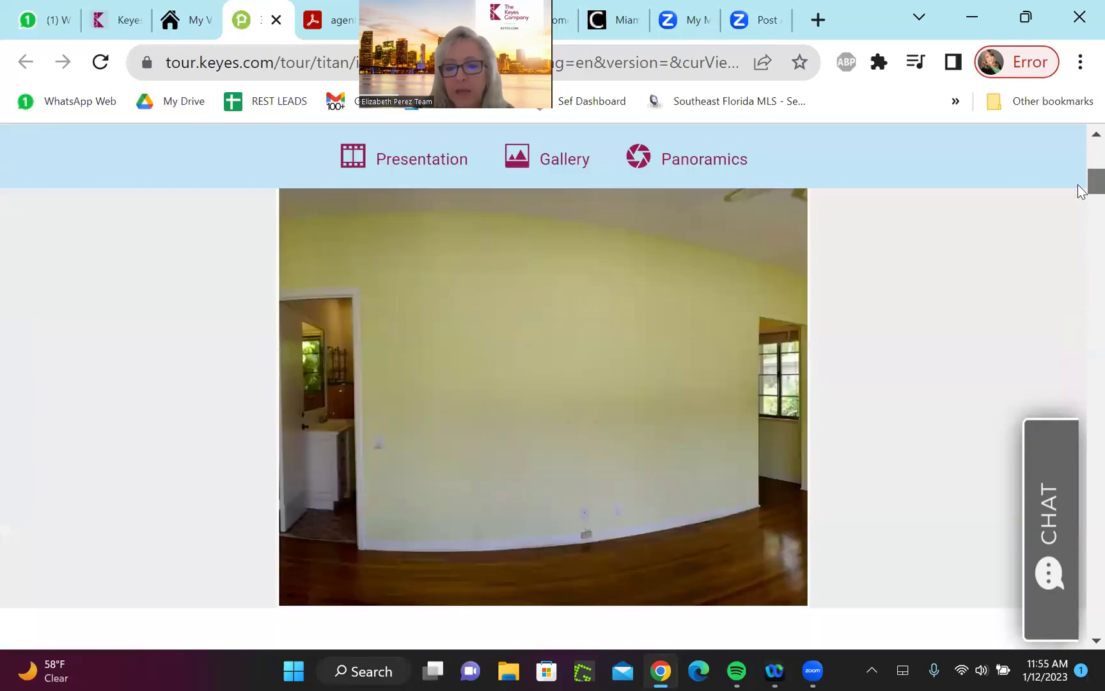
drag(1080, 190, 1080, 270)
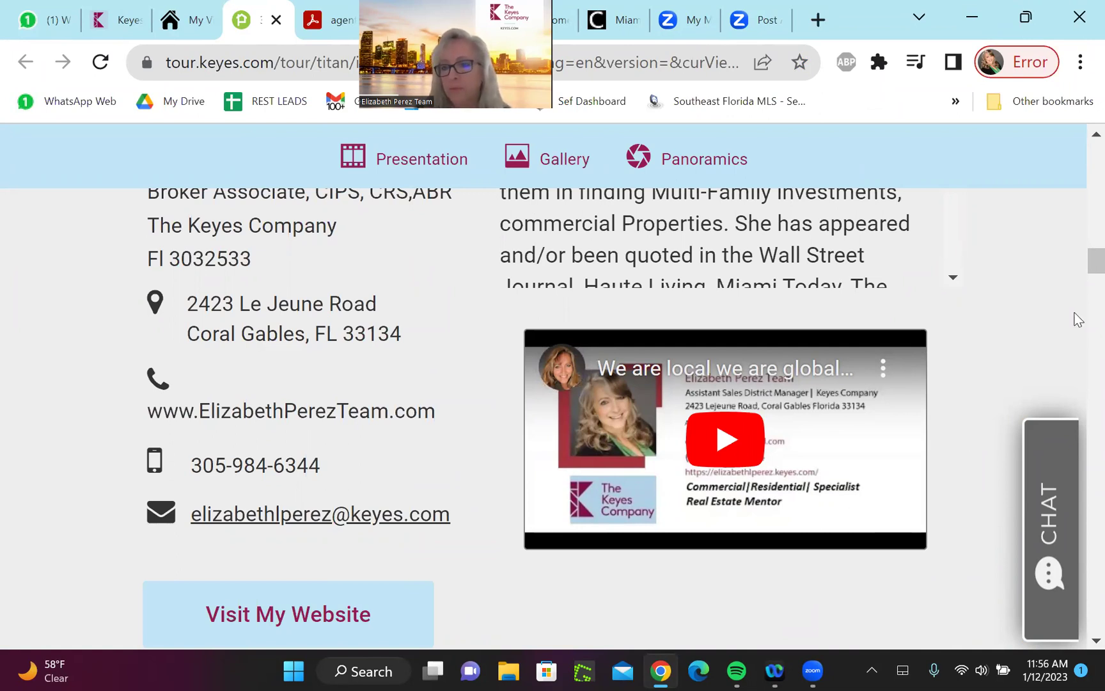
scroll(1081, 283, down, 3)
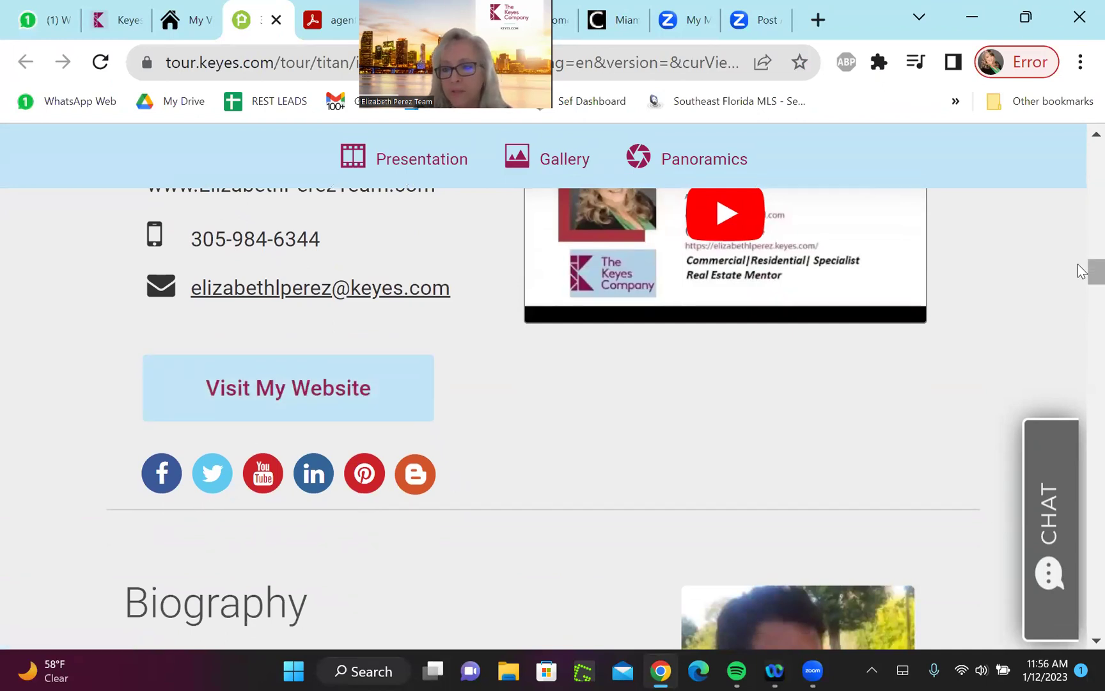
scroll(1081, 282, down, 5)
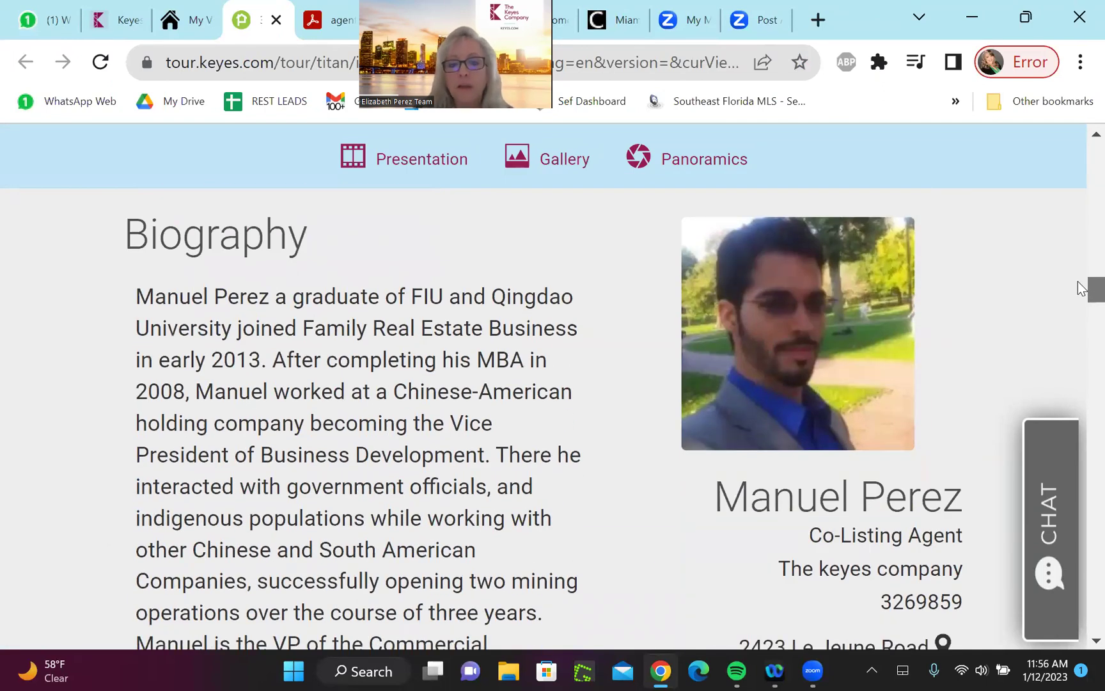
drag(1081, 288, 1082, 411)
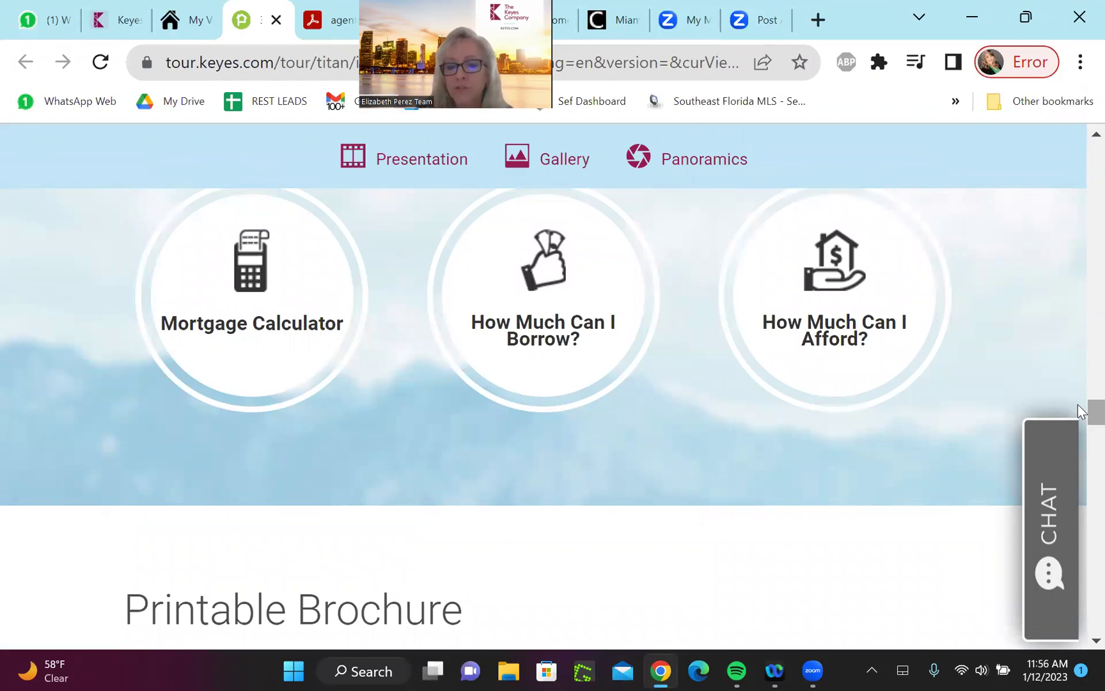
Scroll past the calculators to the Printable Brochure email form
scroll(1081, 410, down, 5)
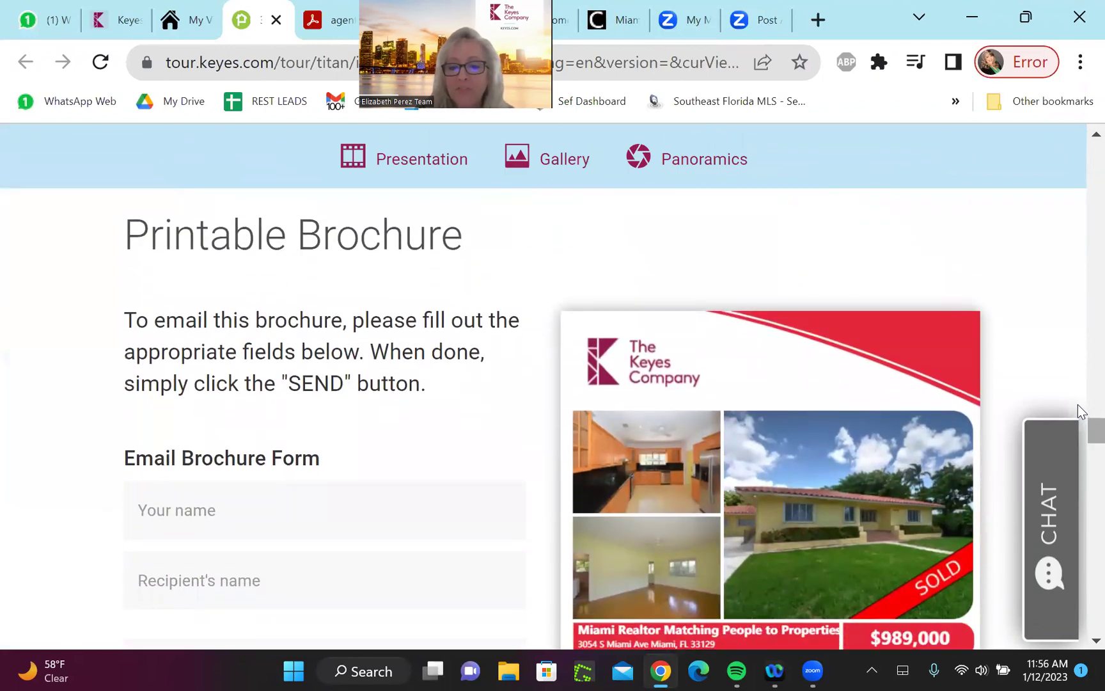
scroll(1081, 412, down, 2)
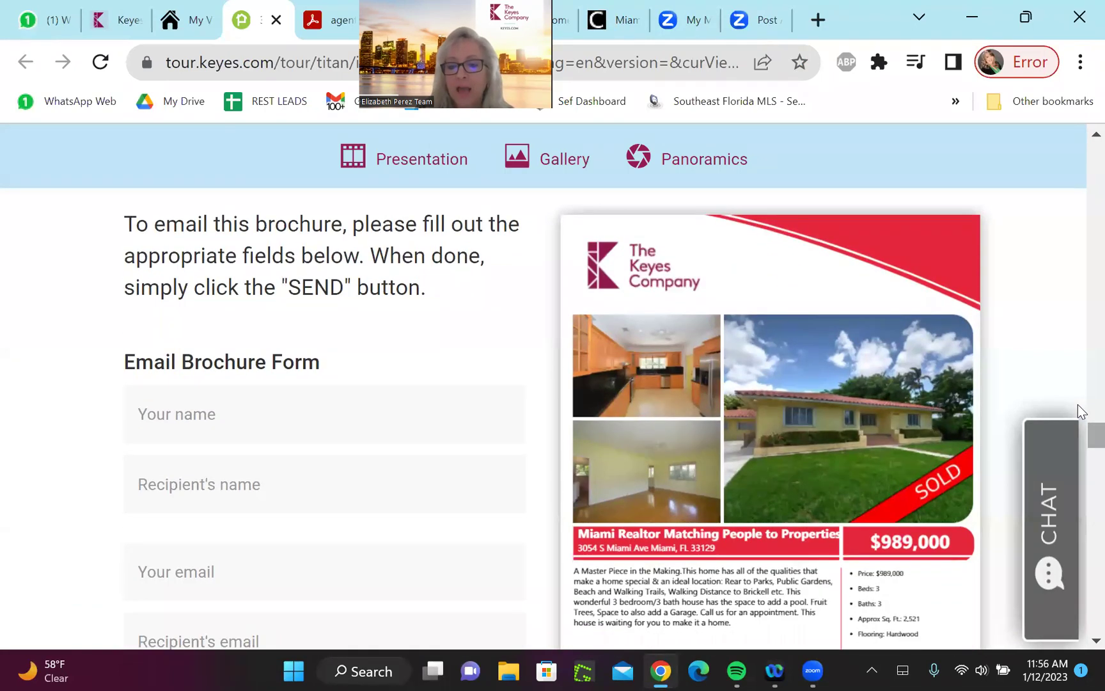
scroll(1081, 412, down, 1)
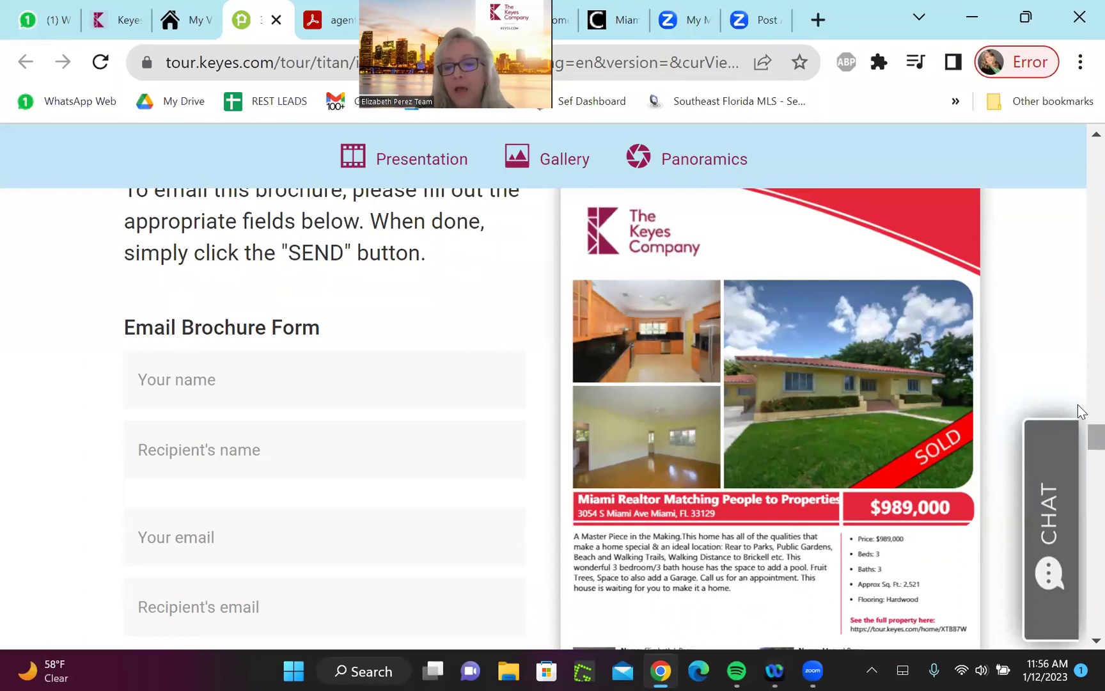
scroll(1081, 412, down, 2)
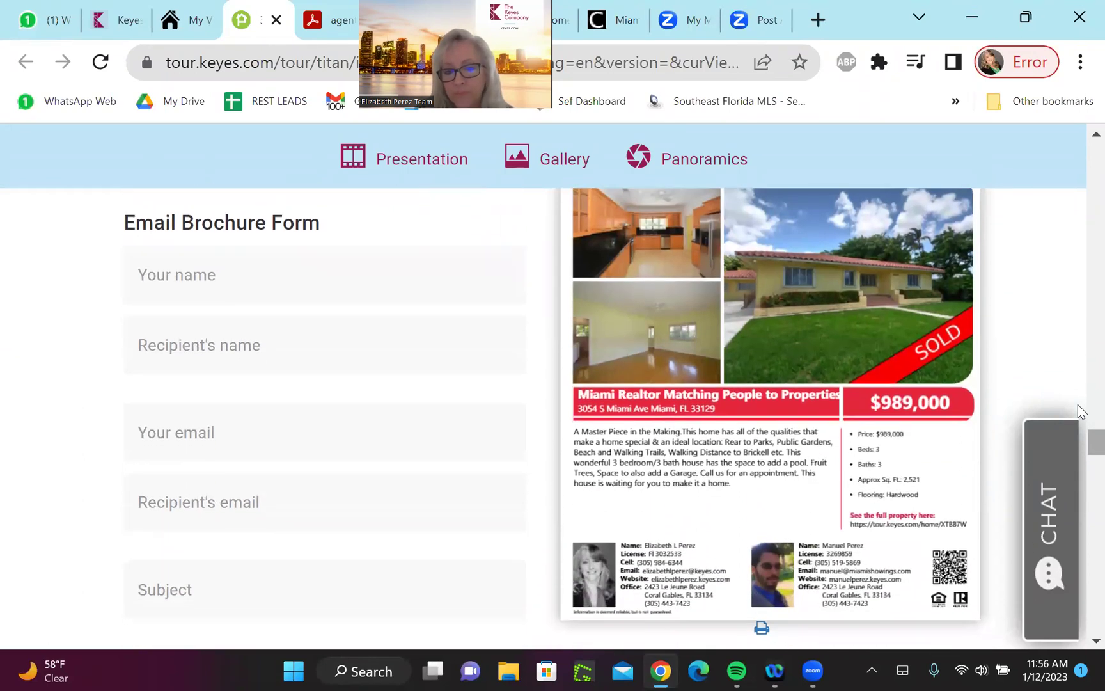
scroll(1081, 411, up, 2)
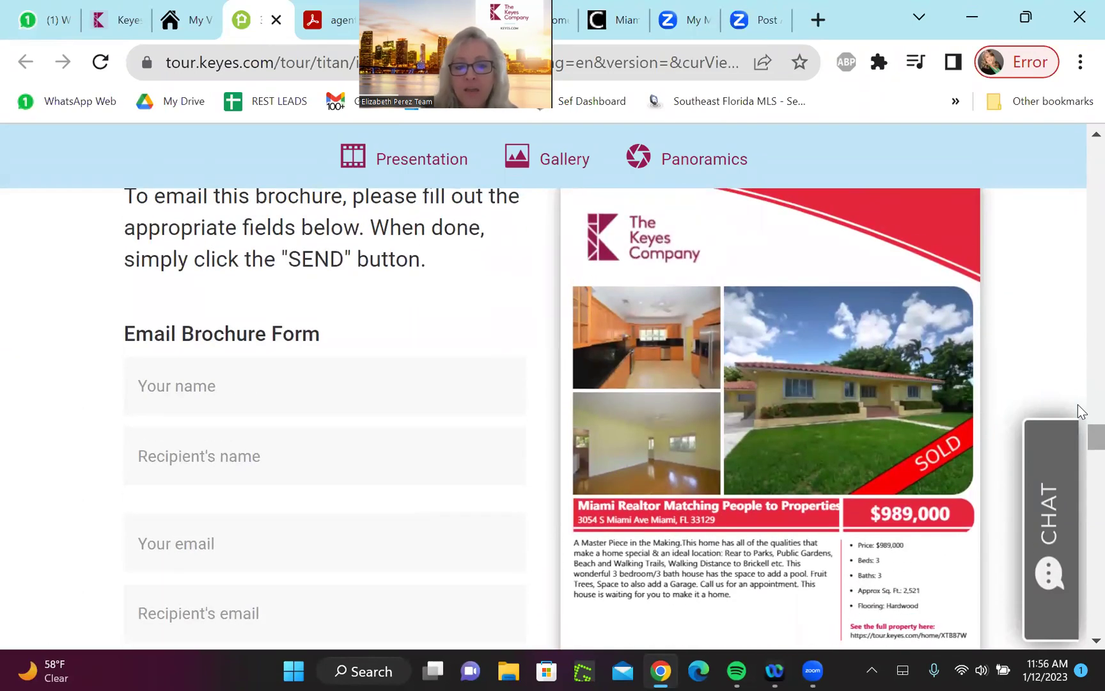
scroll(1081, 412, down, 3)
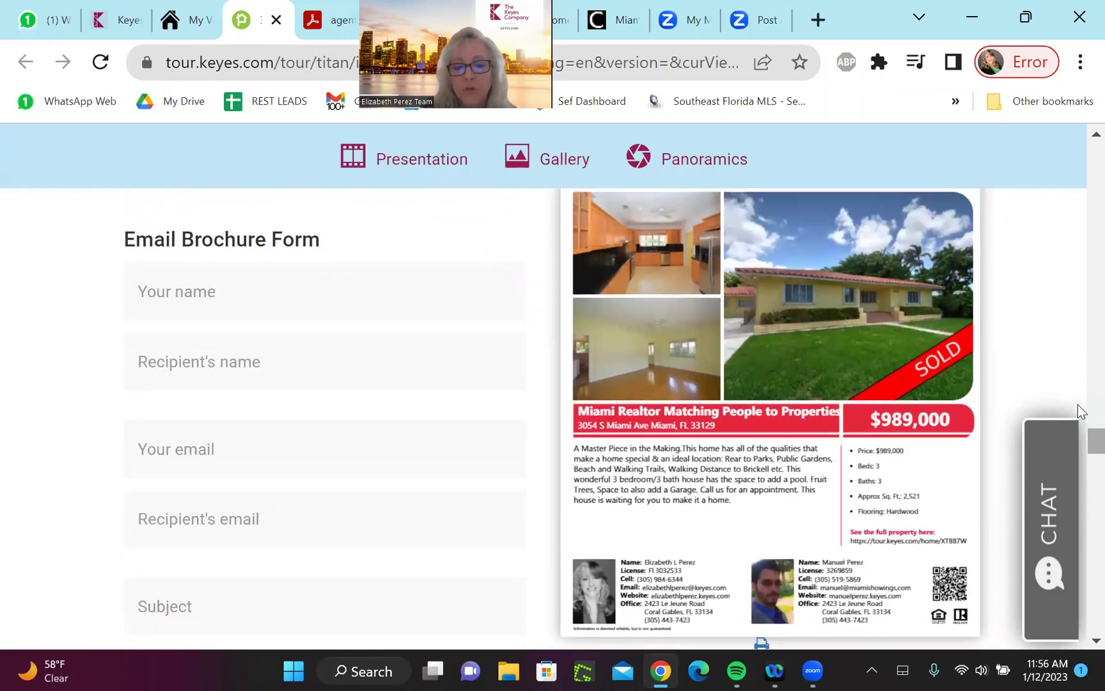
scroll(1081, 411, down, 2)
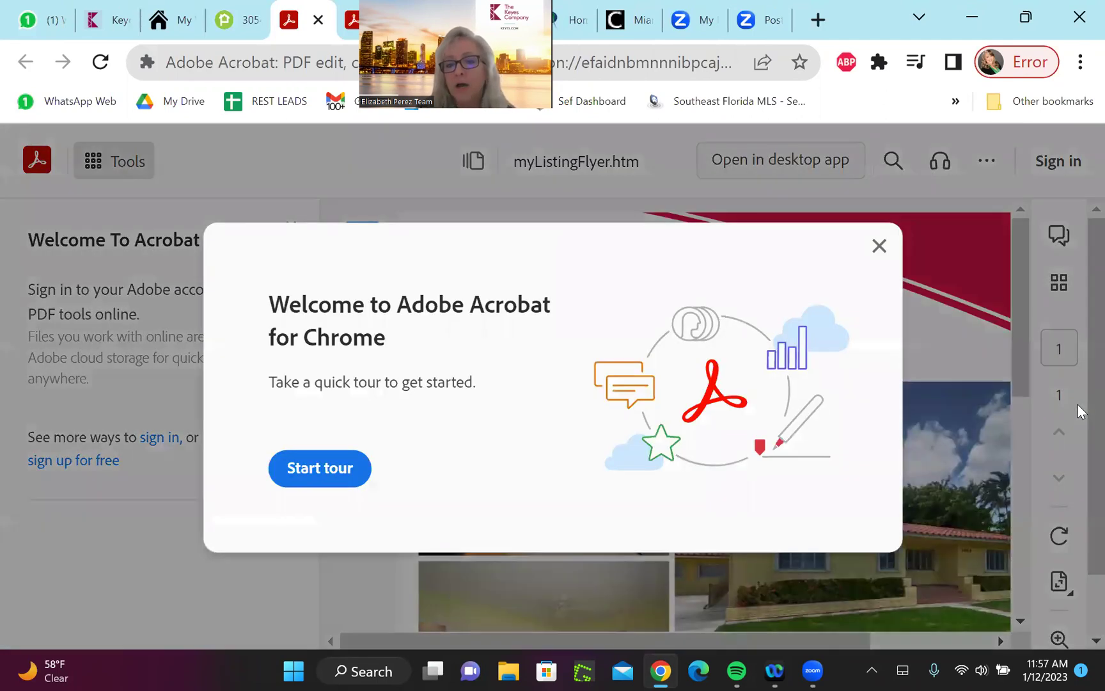
Dismiss the Acrobat for Chrome welcome message and scroll through the myListingFlyer.htm flyer
click(879, 246)
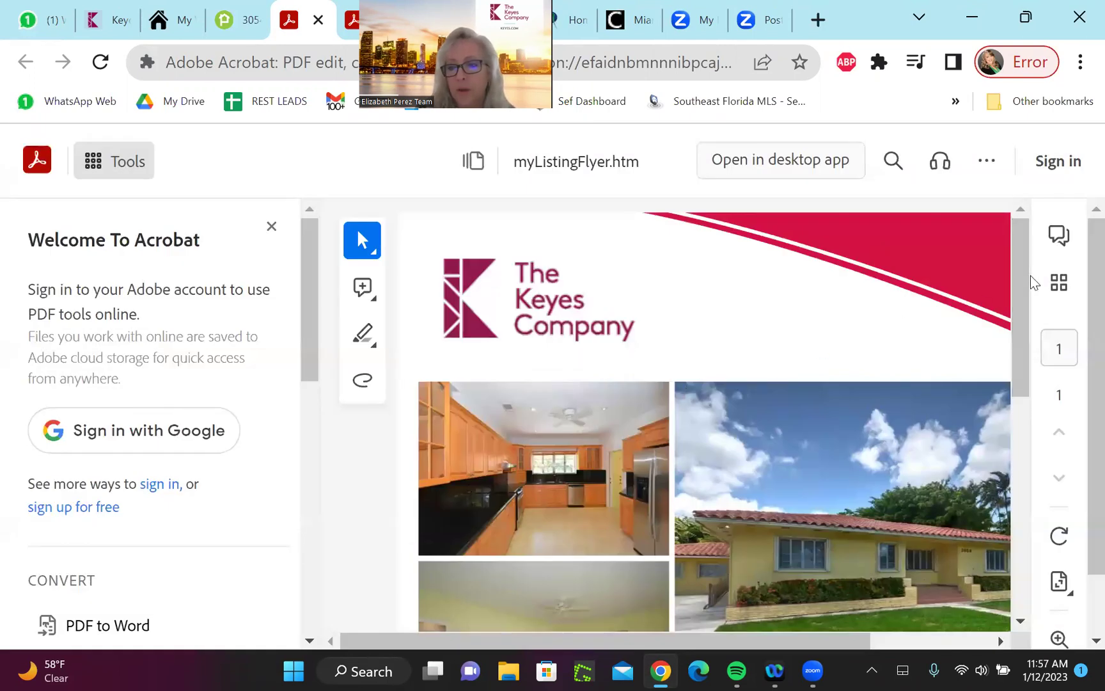
drag(1091, 268, 1002, 249)
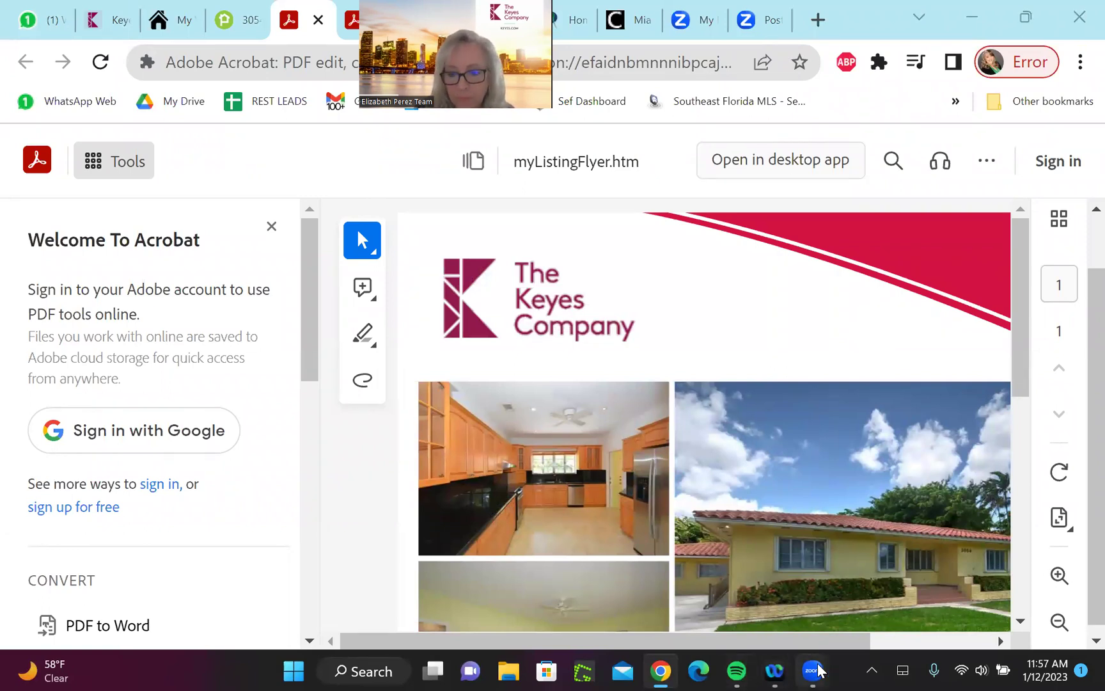
mouse_move(798, 669)
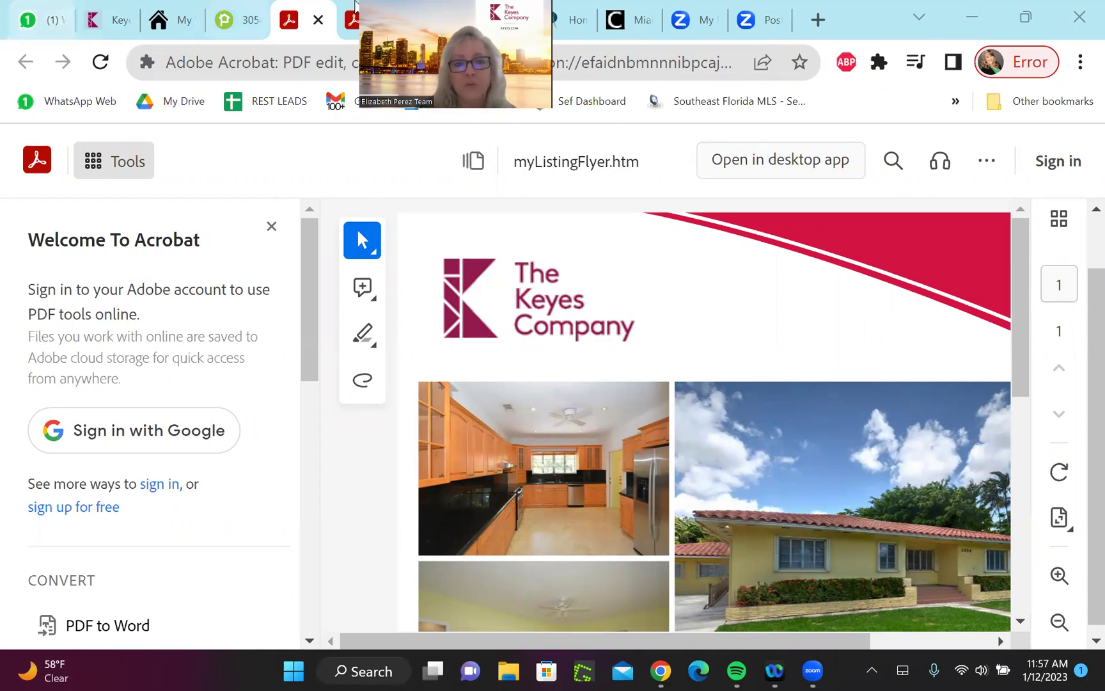
Return to the tour page and check the Schools Type of school dropdown, keeping Public
click(233, 20)
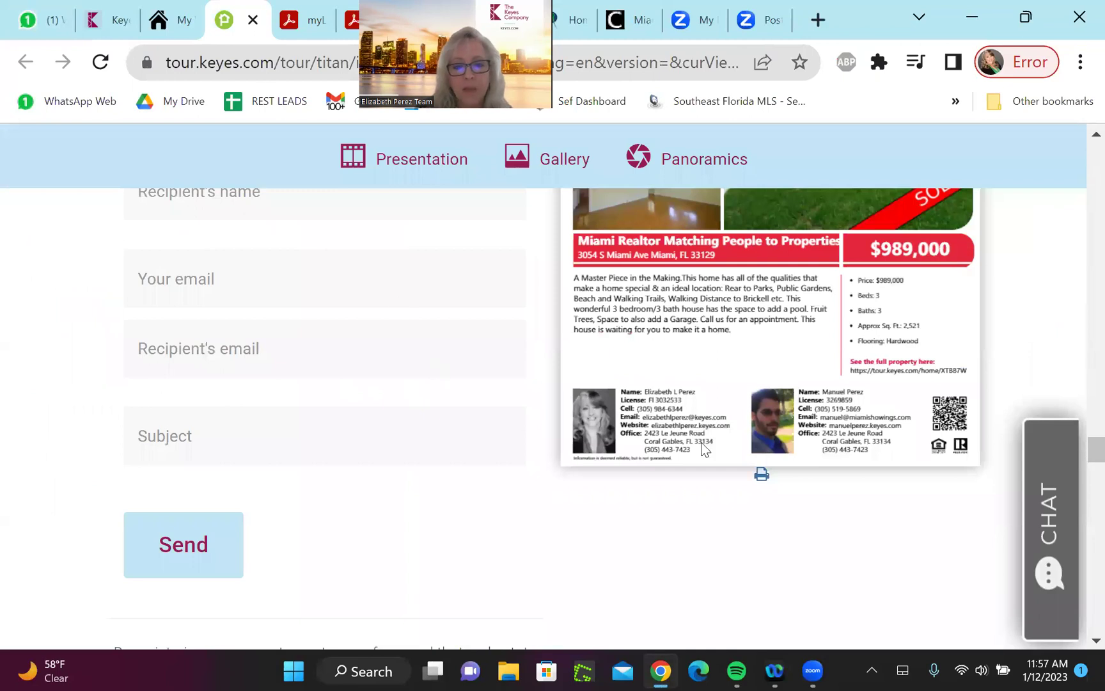
mouse_move(1081, 448)
mouse_down()
mouse_move(1063, 134)
mouse_move(1080, 468)
mouse_move(1080, 445)
mouse_up()
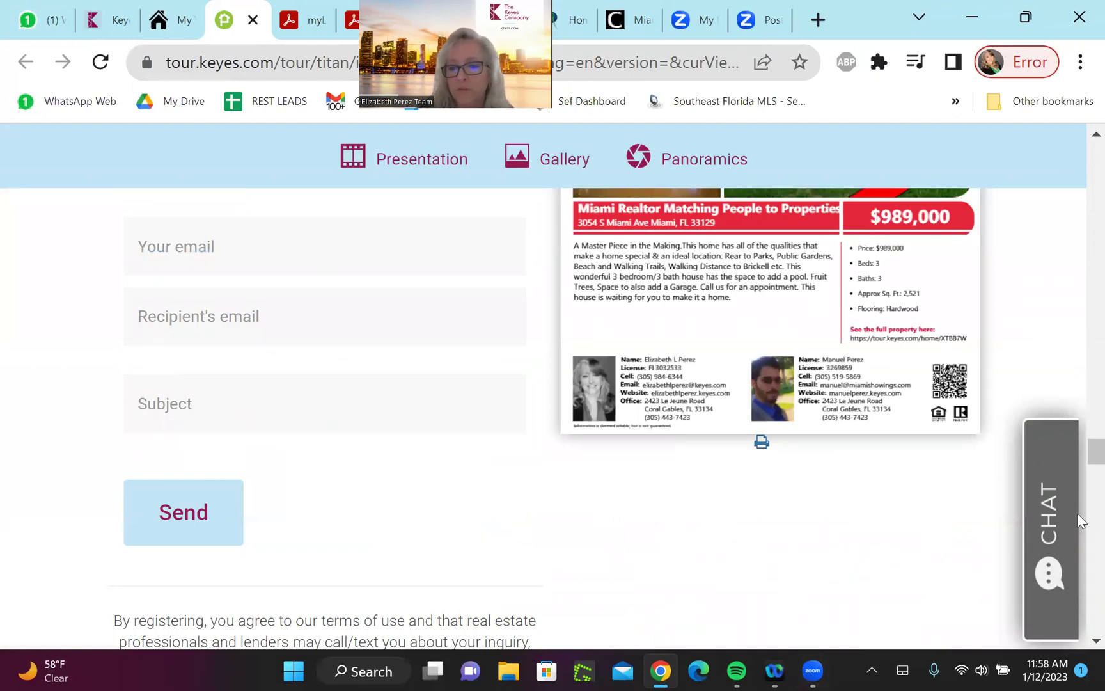
drag(1078, 445, 1080, 485)
click(333, 363)
click(333, 362)
click(333, 362)
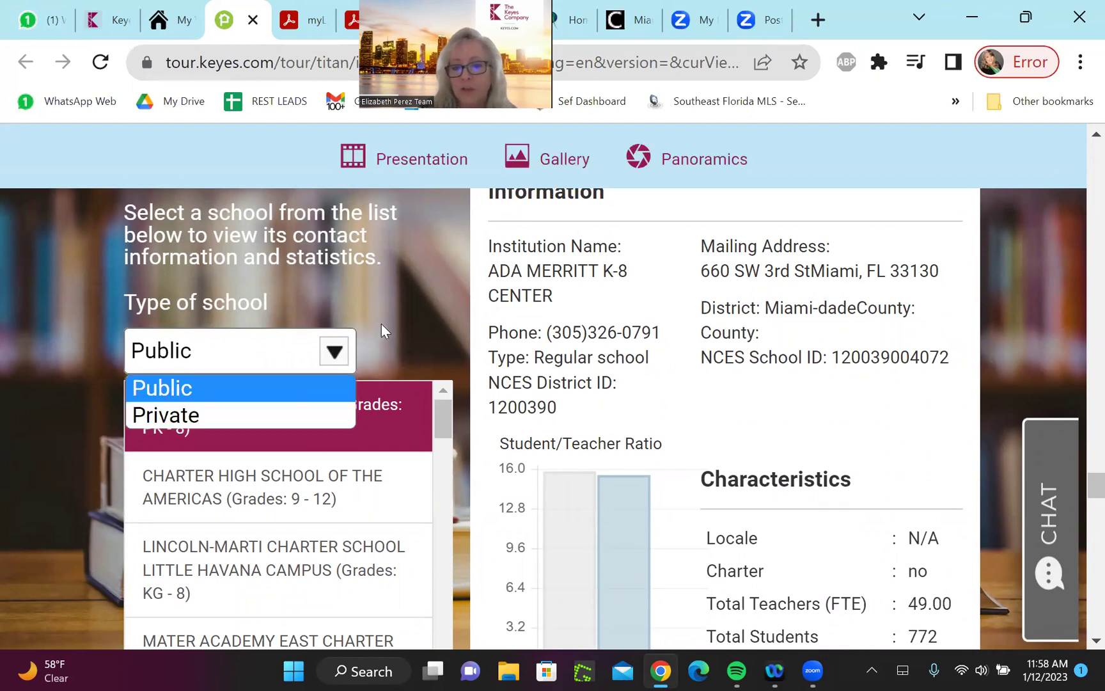
Scroll through the Driving Directions and footer sections of the tour page
mouse_move(1078, 486)
mouse_down()
mouse_move(1079, 527)
mouse_move(1078, 492)
mouse_up()
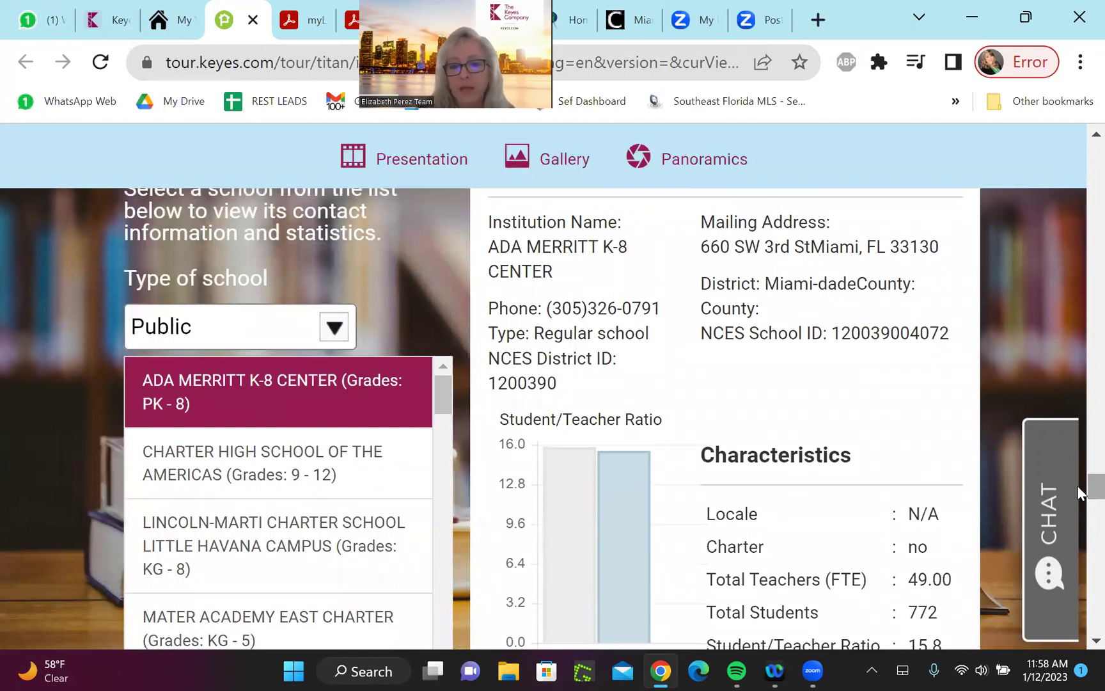
drag(1079, 492, 1079, 620)
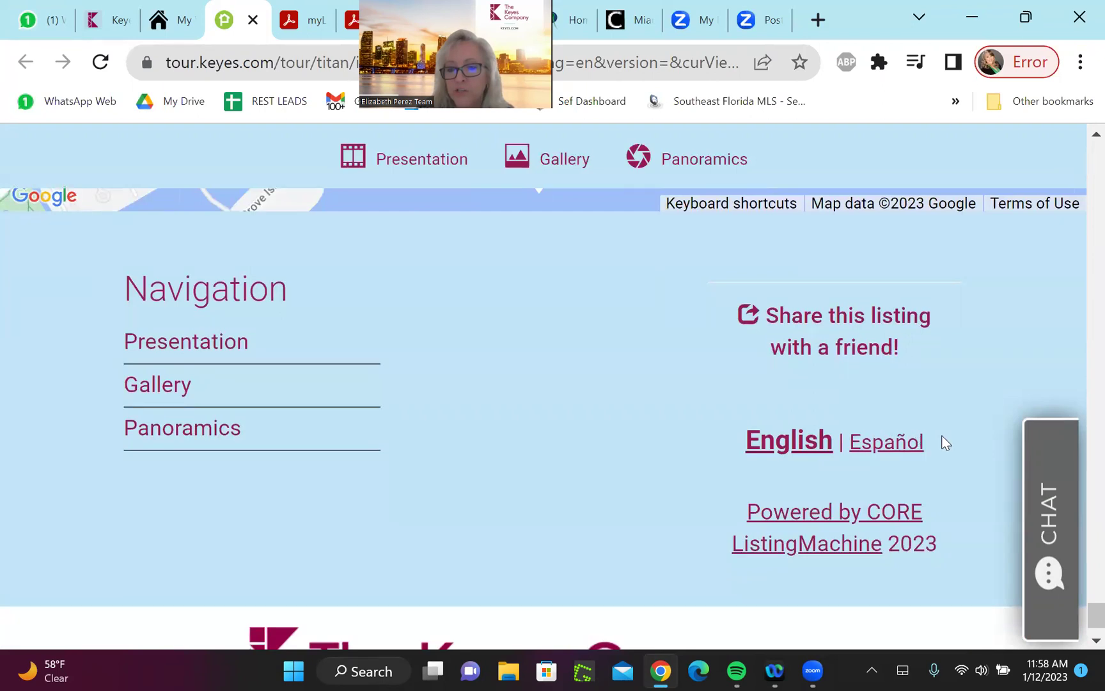
scroll(1078, 588, up, 6)
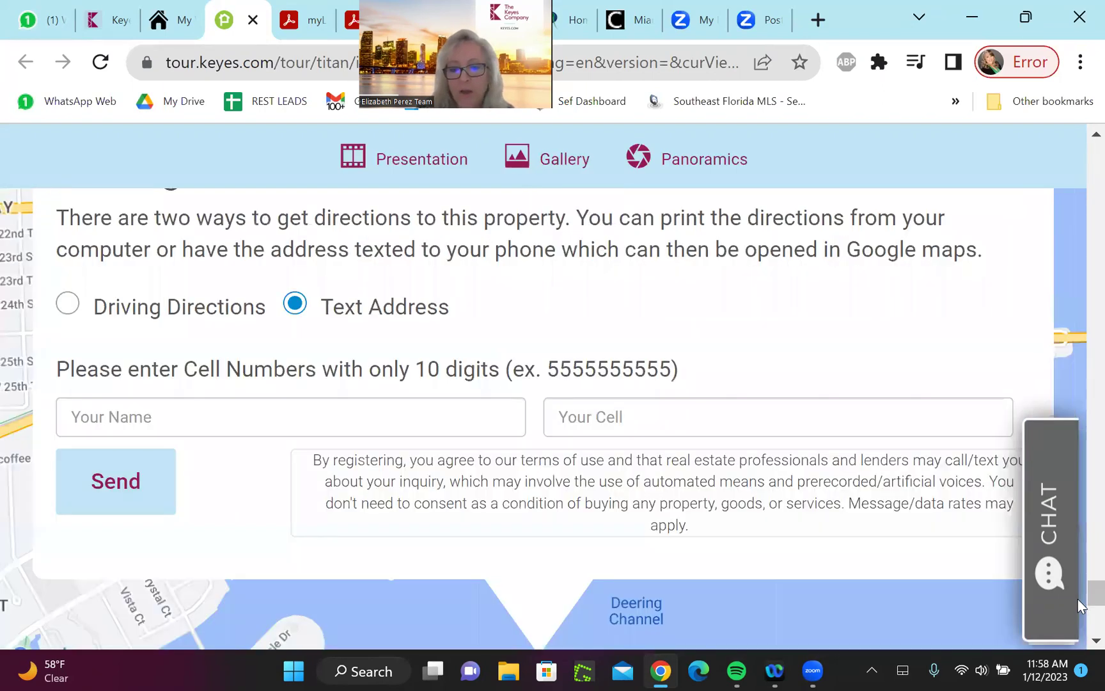
scroll(1080, 608, down, 6)
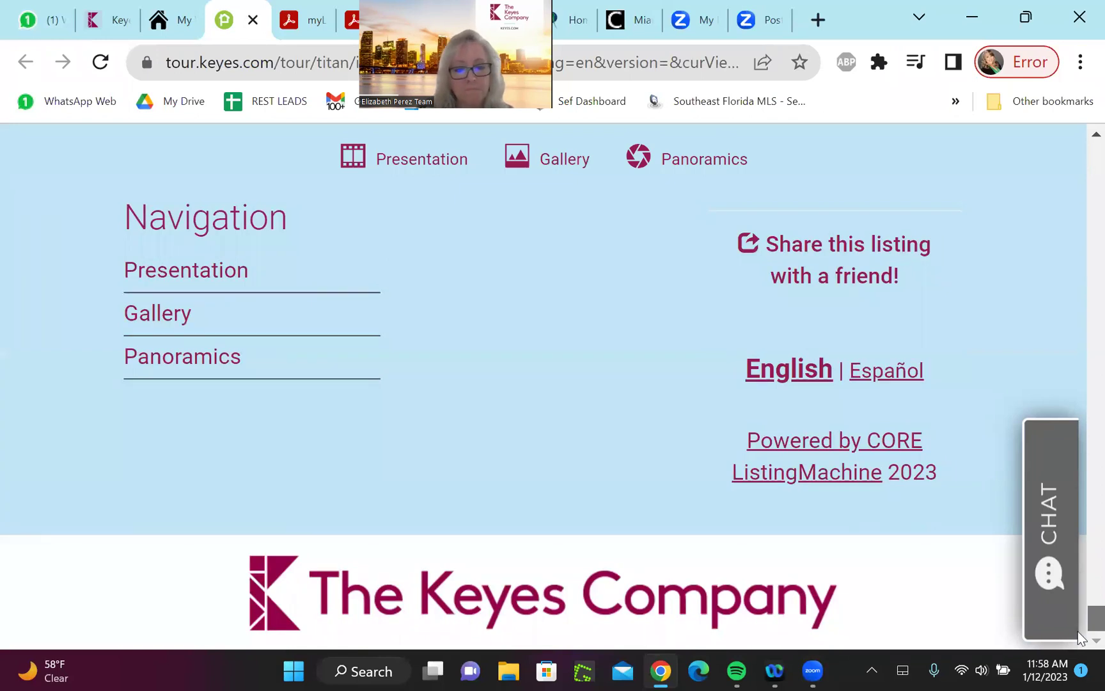
scroll(1080, 614, up, 6)
scroll(1079, 601, up, 4)
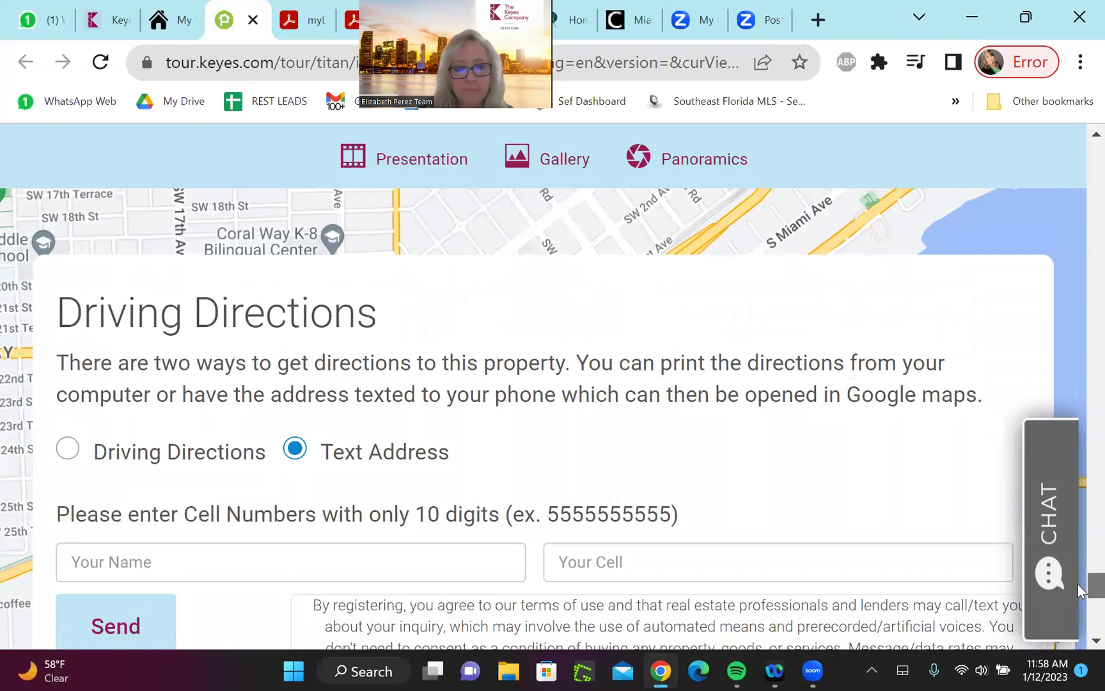
scroll(1079, 595, down, 3)
scroll(1079, 595, down, 1)
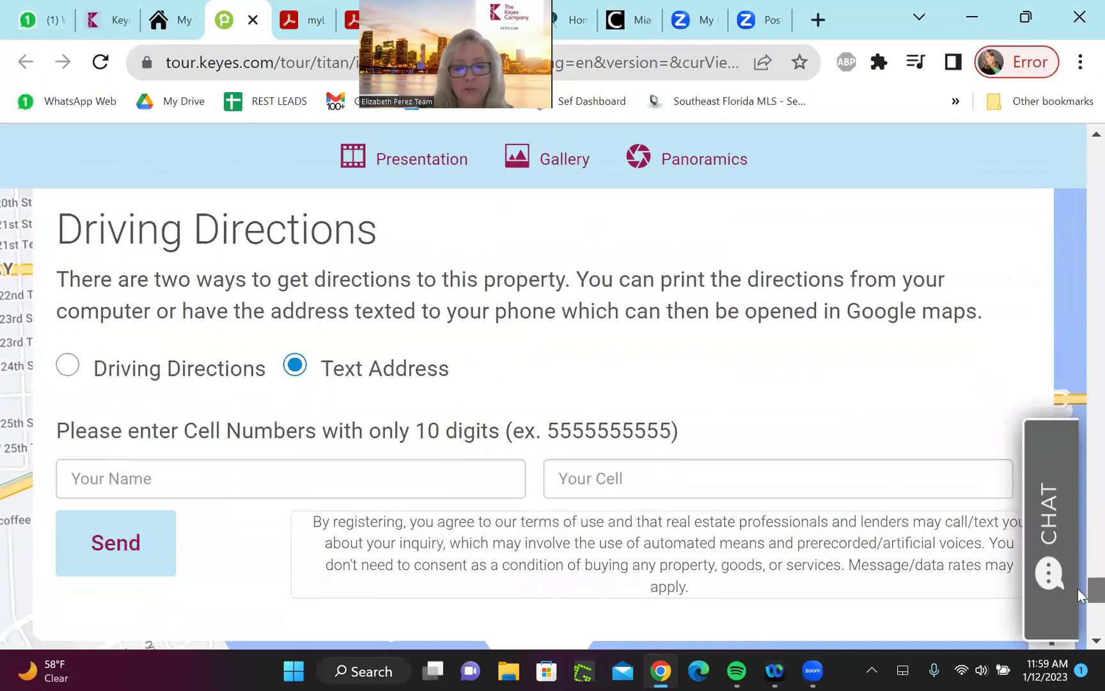
scroll(1079, 595, up, 1)
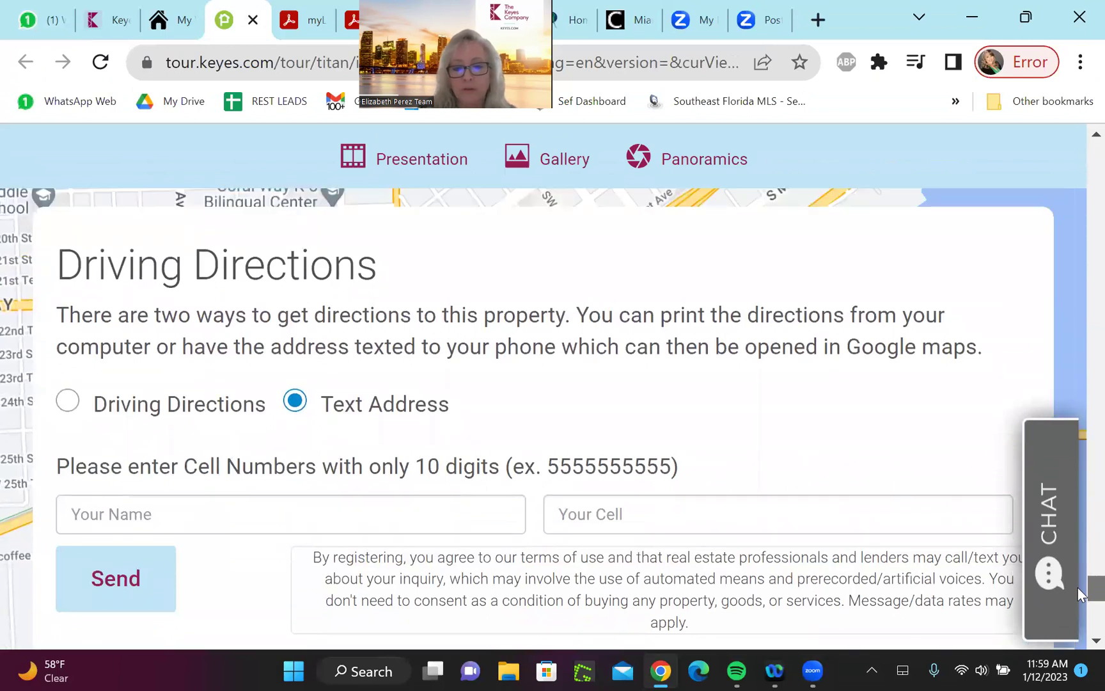
drag(1080, 595, 1021, 128)
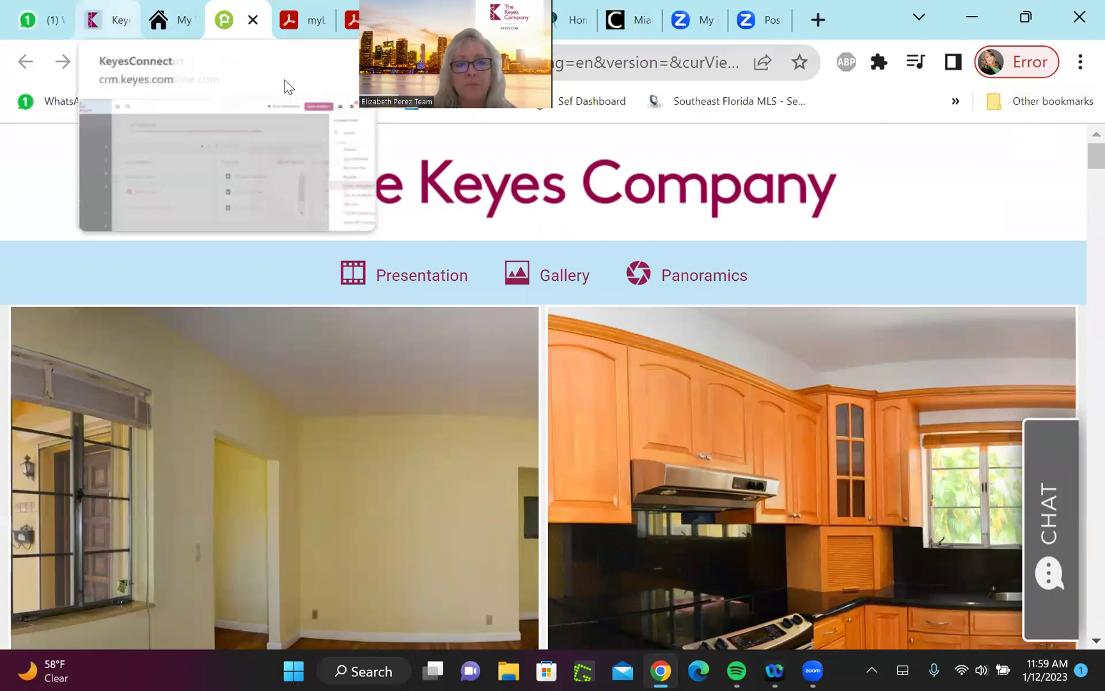
Switch to My Virtual Tours, then go back to the Select a Listing page
click(285, 81)
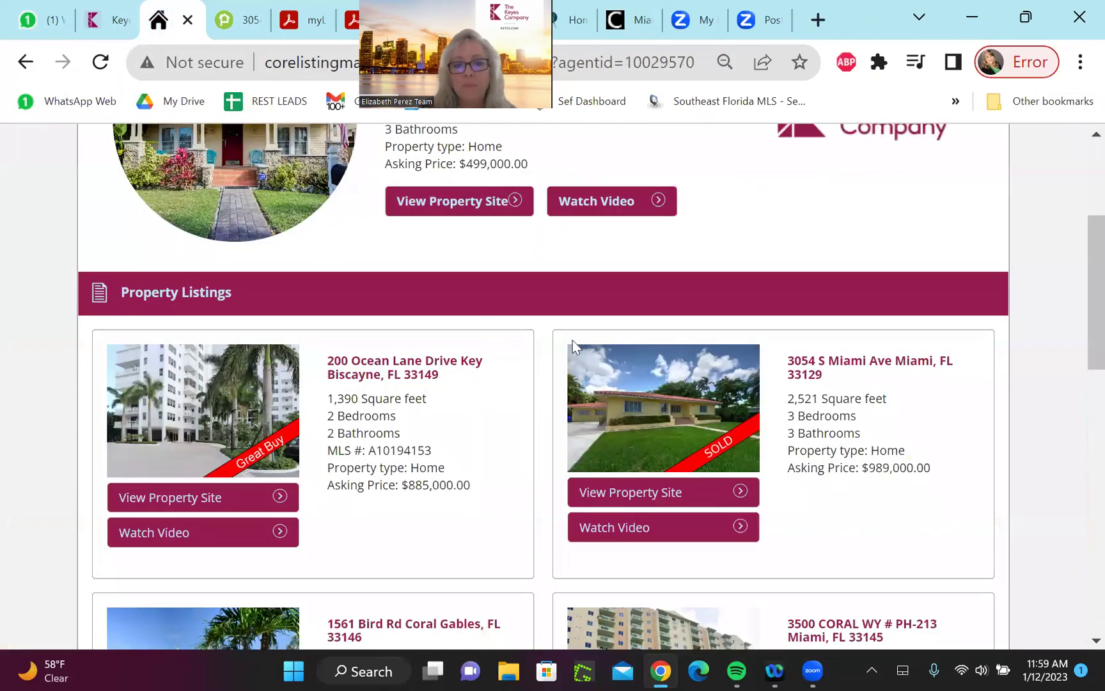
drag(1076, 344, 1074, 270)
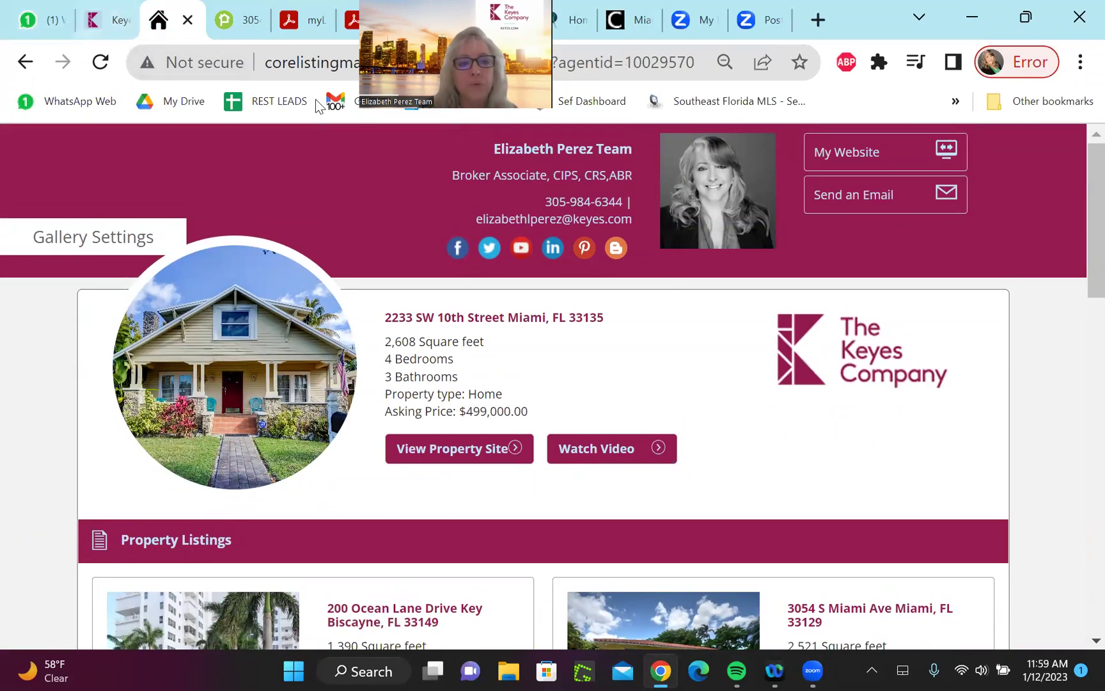
key(alt+Left)
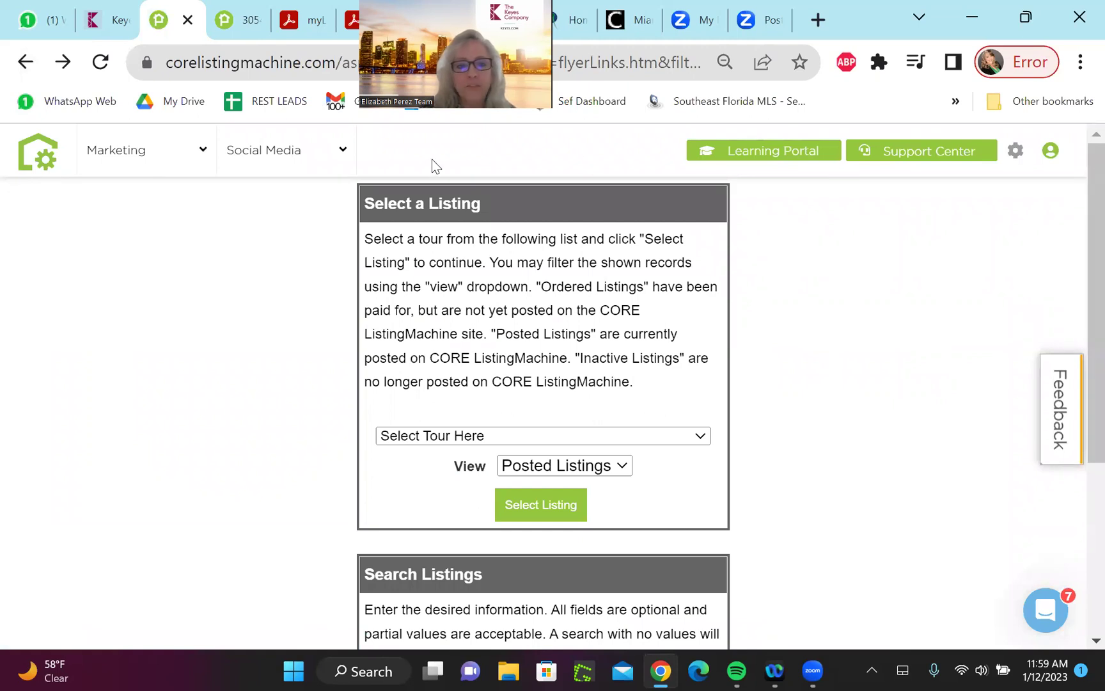
mouse_move(318, 150)
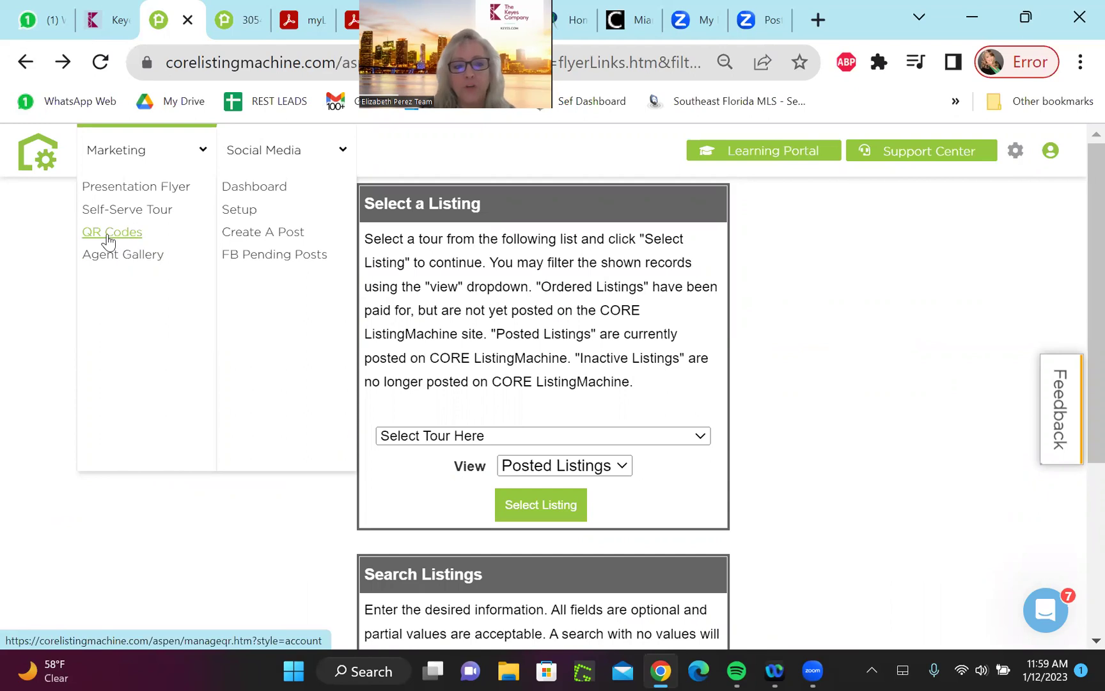
On the QR Codes page, set the default listing QR choice to the team website
click(113, 233)
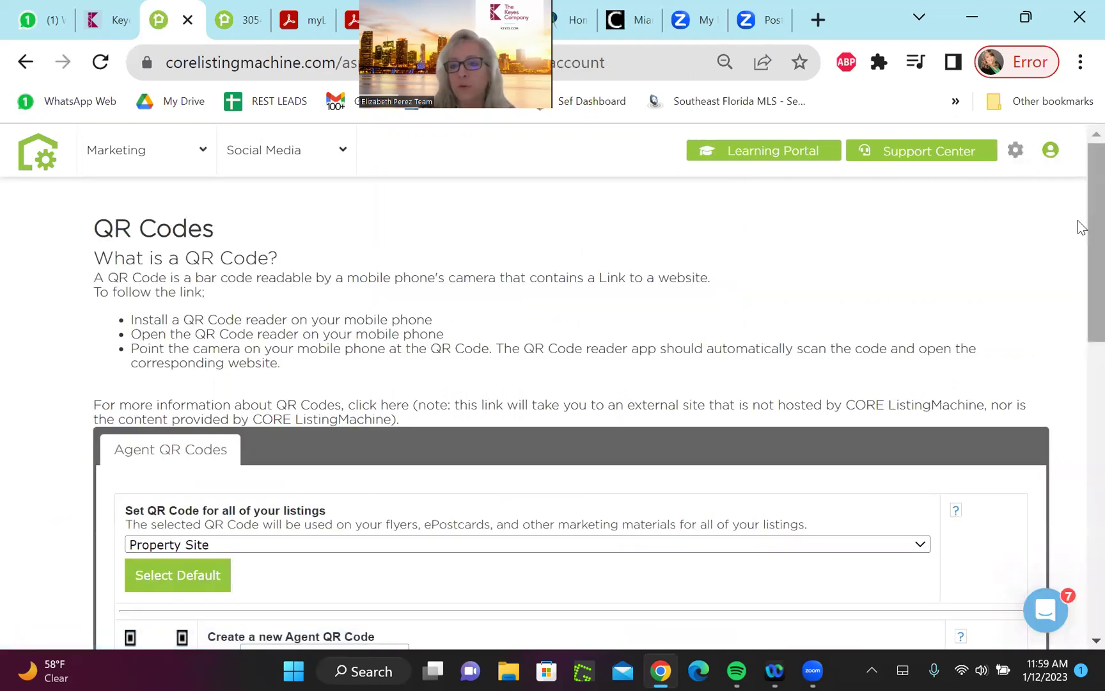
scroll(1078, 220, down, 1)
scroll(1077, 249, down, 1)
scroll(1078, 252, up, 1)
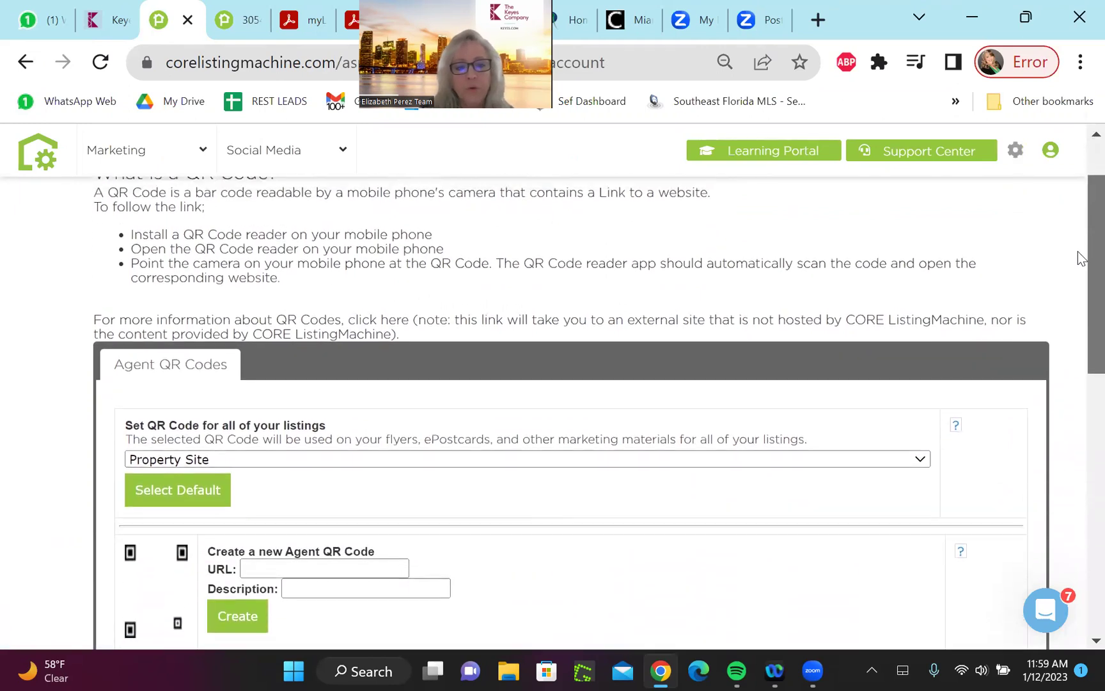
scroll(1078, 263, down, 1)
scroll(1077, 281, down, 2)
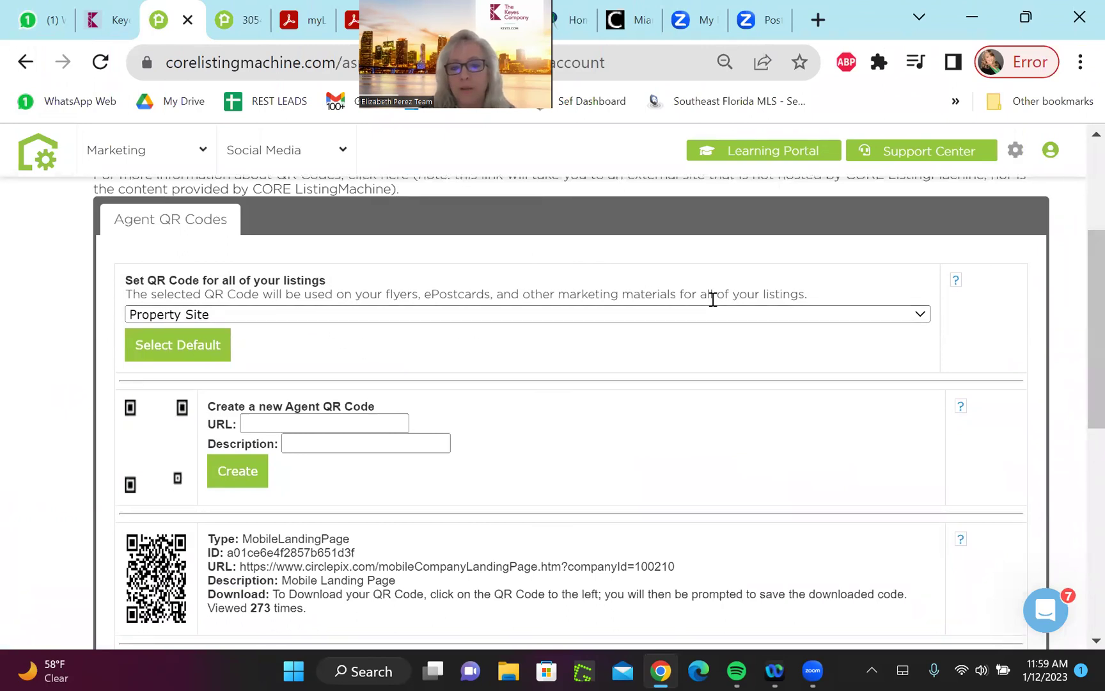
click(919, 318)
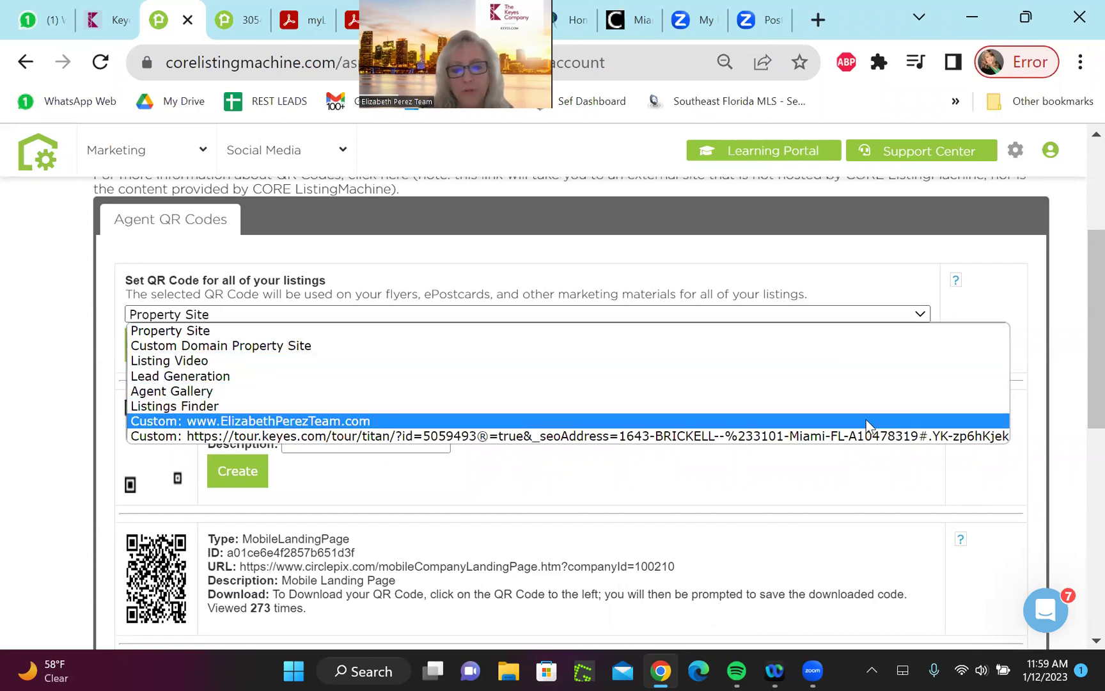
click(866, 420)
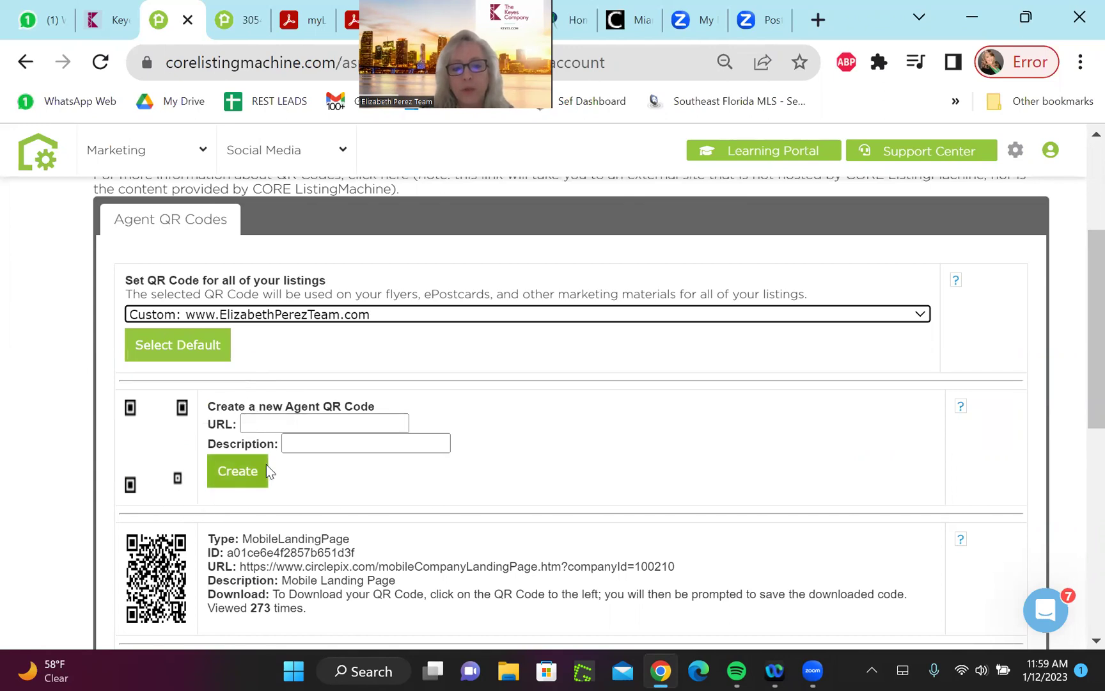
Create a custom QR code with the team website URL and description 'Business Card'
click(252, 424)
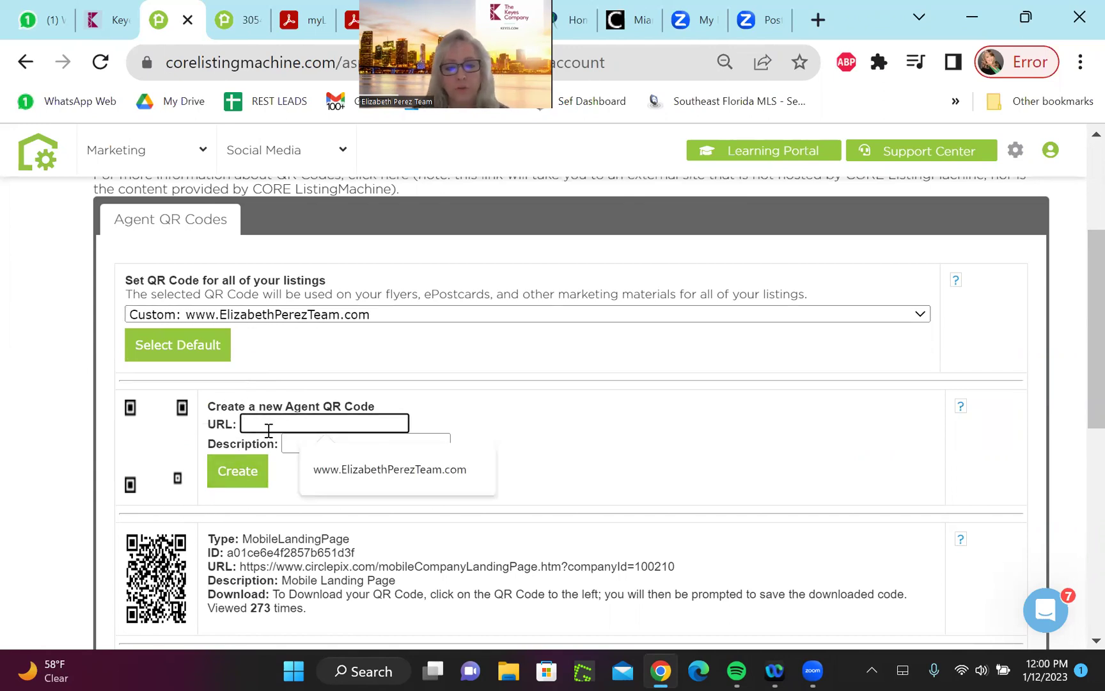
click(325, 474)
click(308, 448)
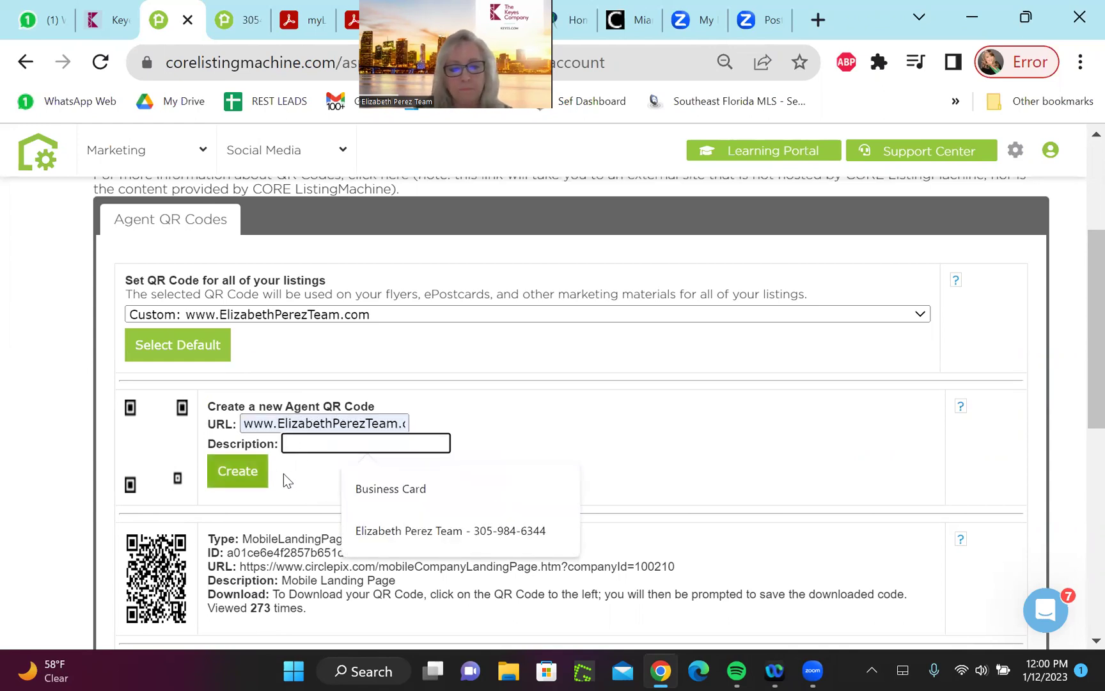
click(393, 488)
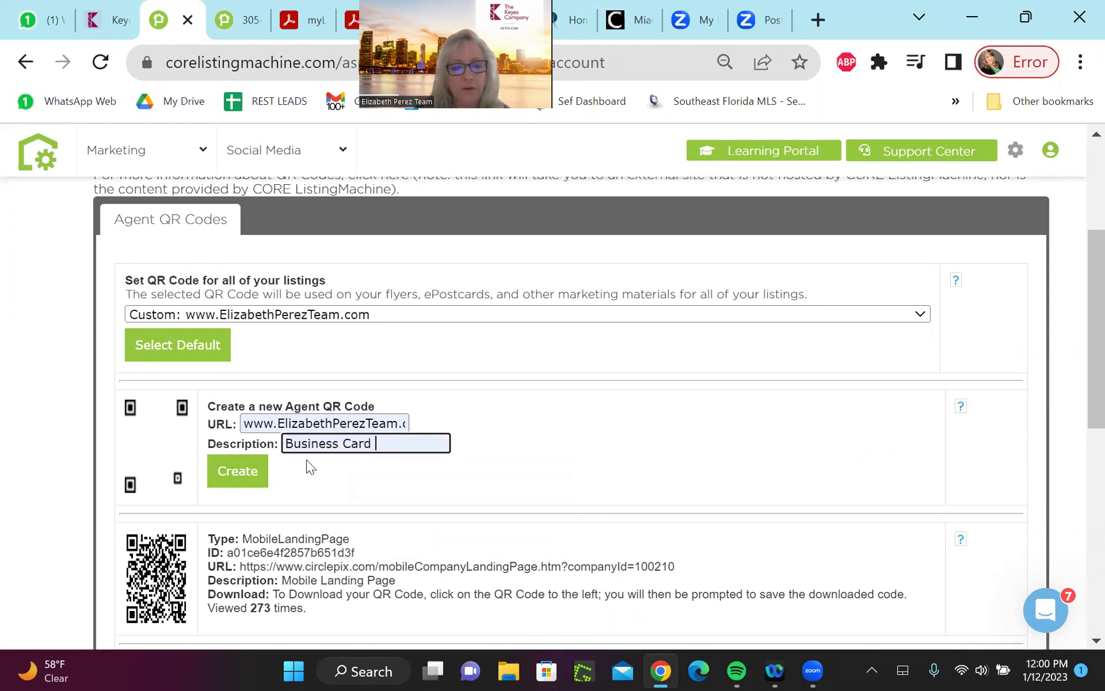
click(241, 473)
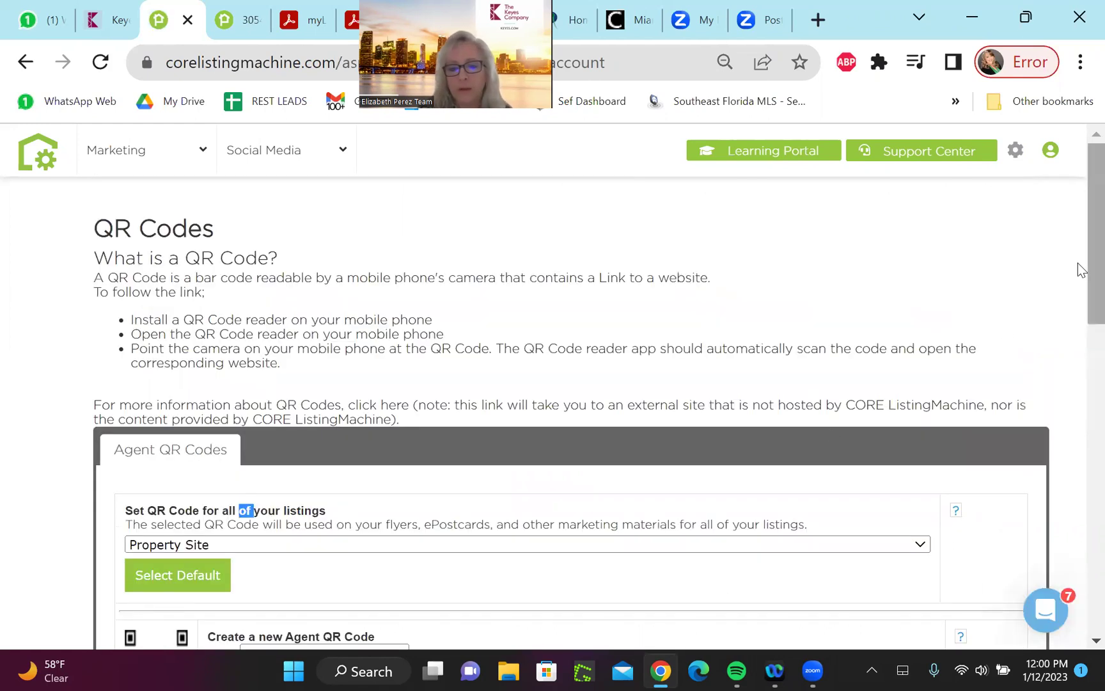
scroll(1078, 275, down, 5)
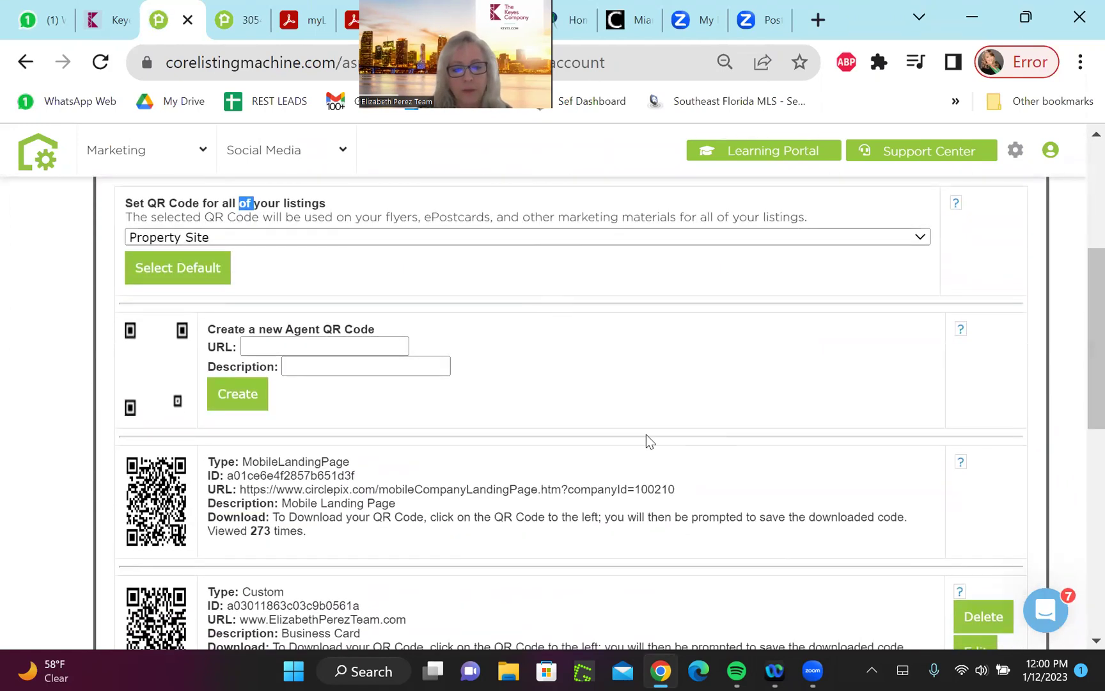
drag(1078, 293, 1078, 344)
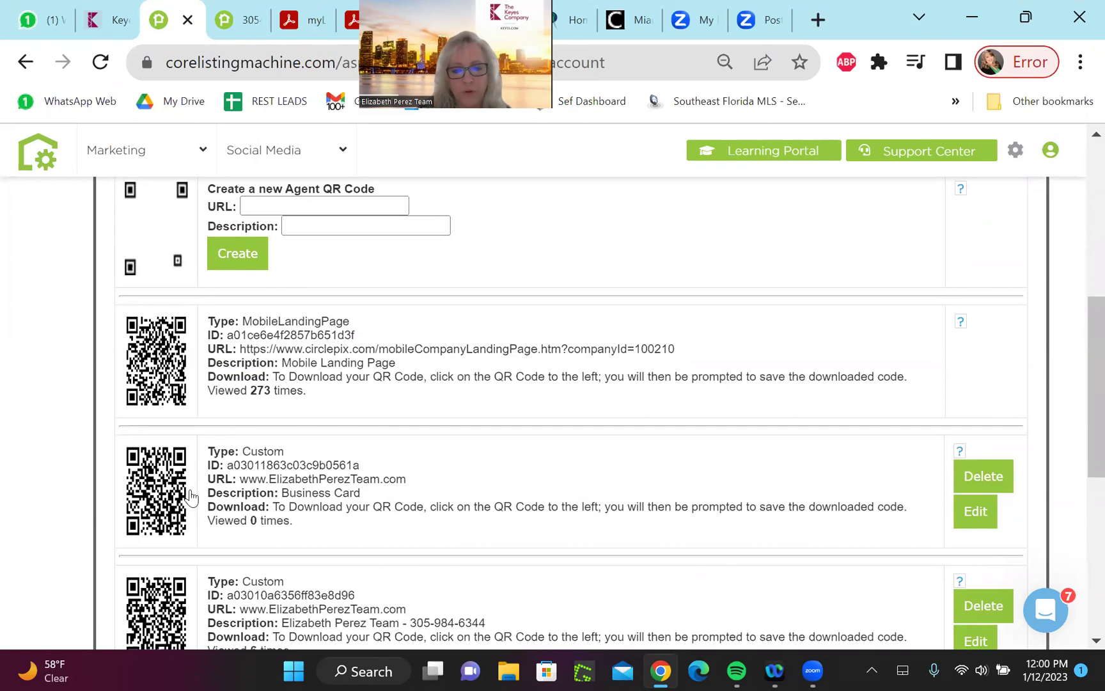
drag(1077, 412, 1077, 449)
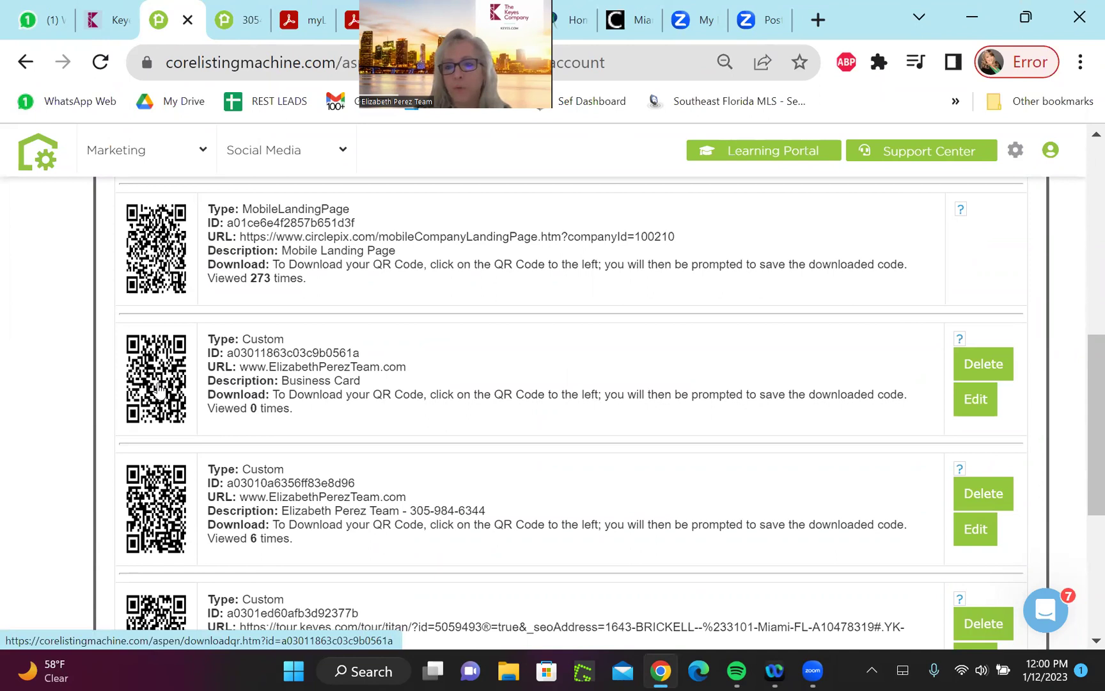
scroll(1078, 405, up, 5)
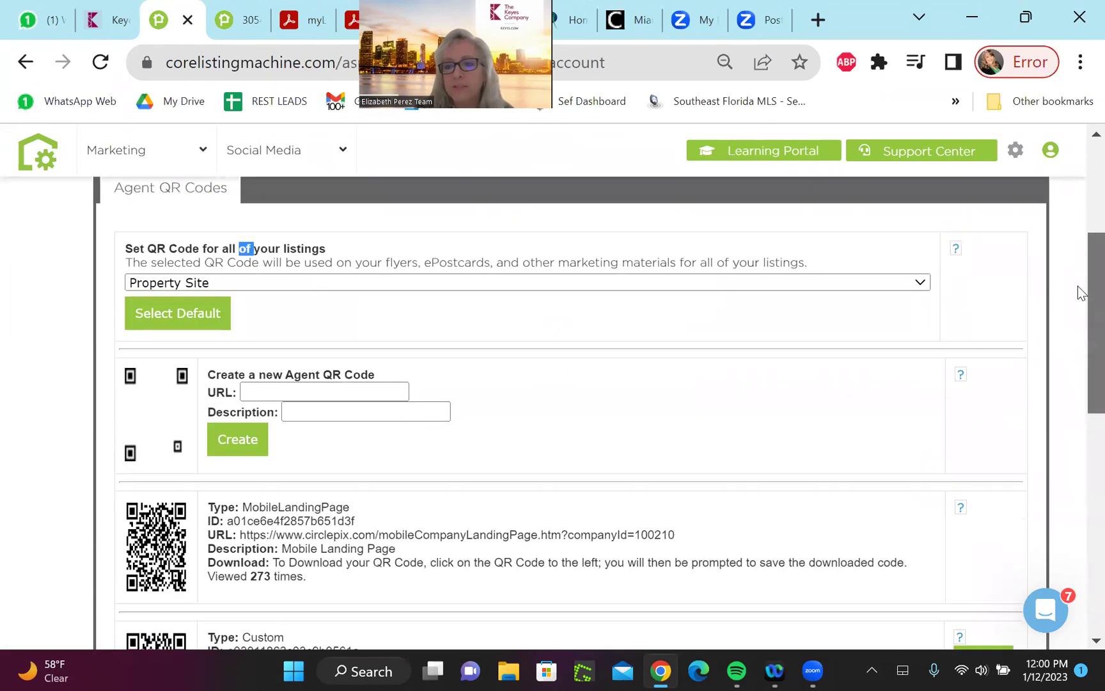
scroll(1078, 286, up, 4)
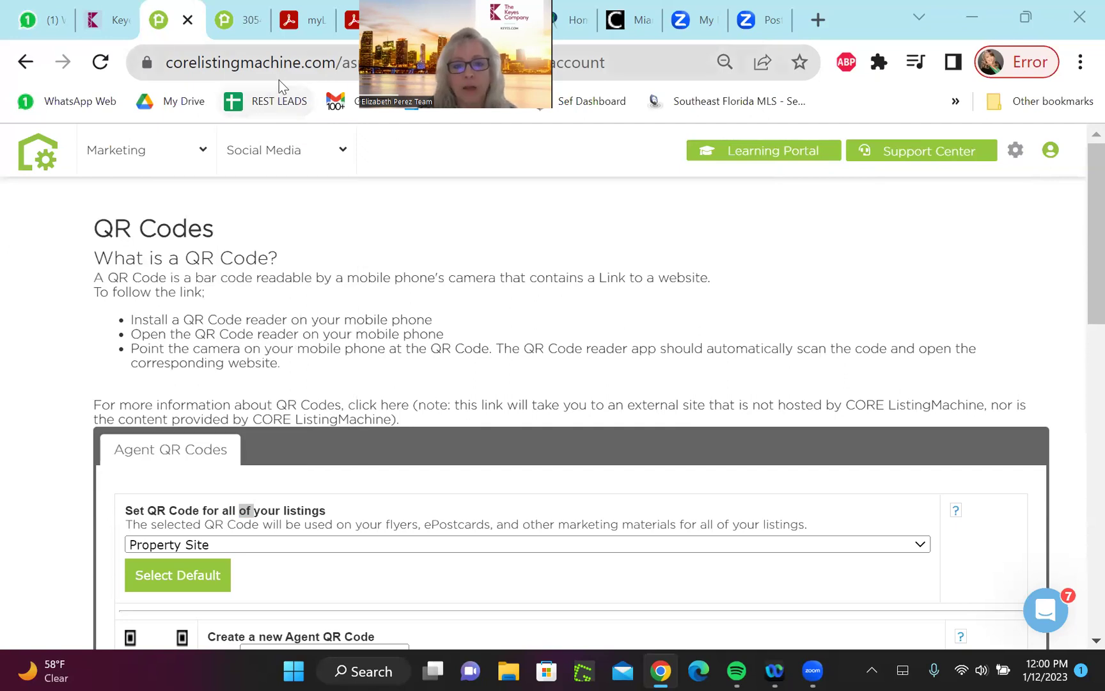
click(300, 20)
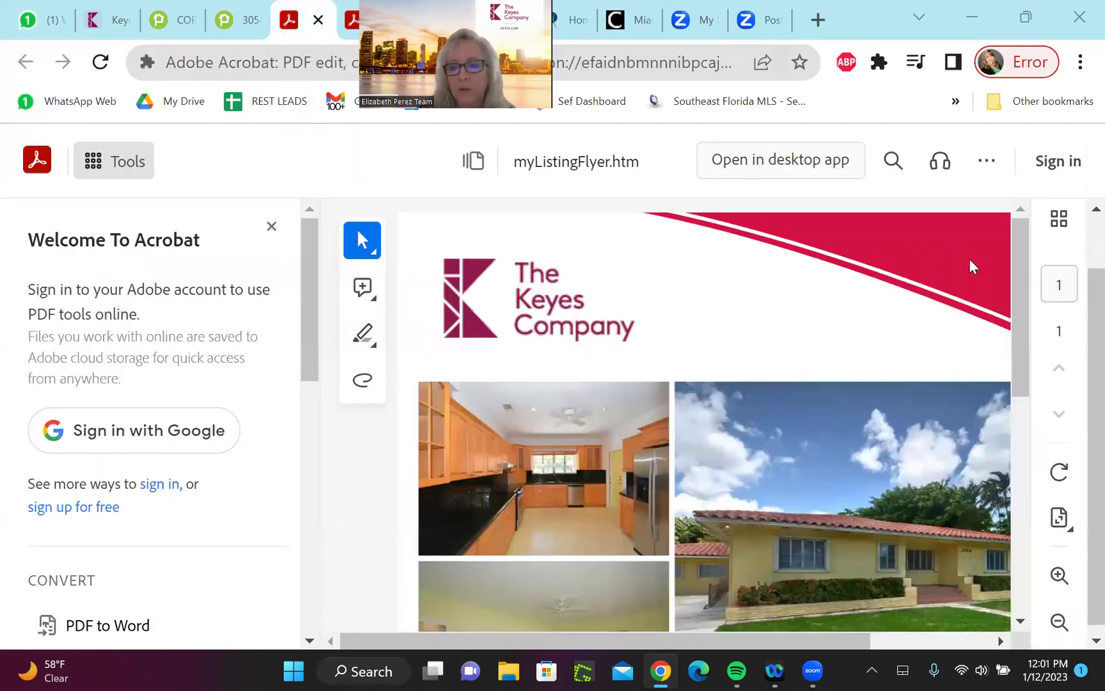
drag(1025, 275, 1023, 460)
scroll(1023, 461, up, 3)
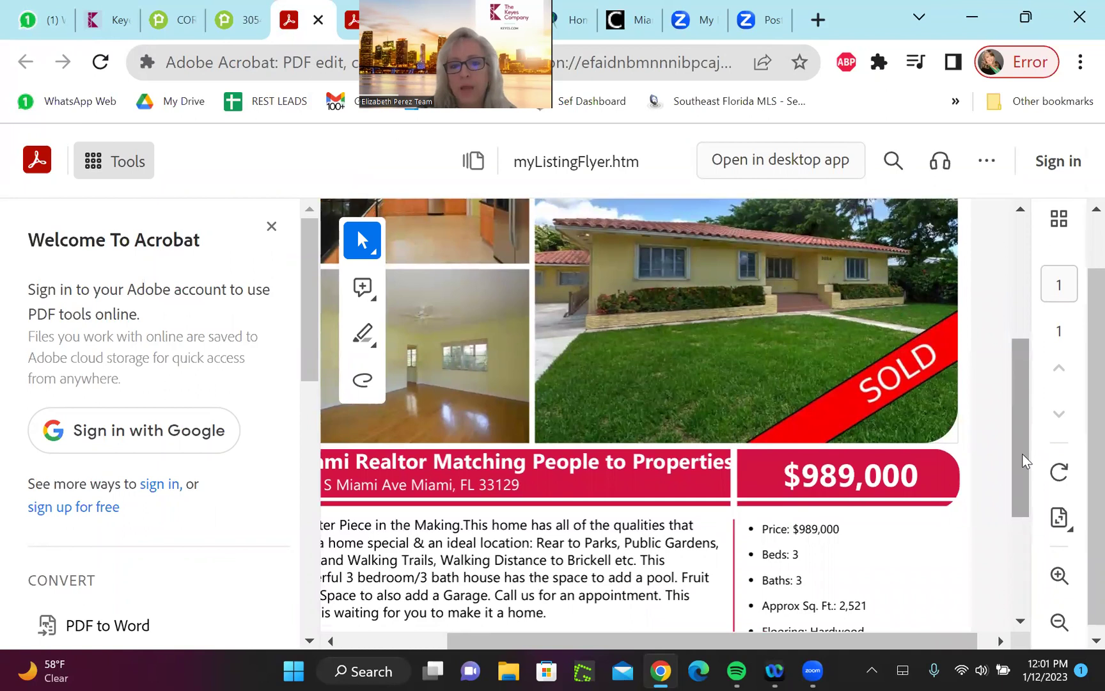
scroll(1024, 457, left, 3)
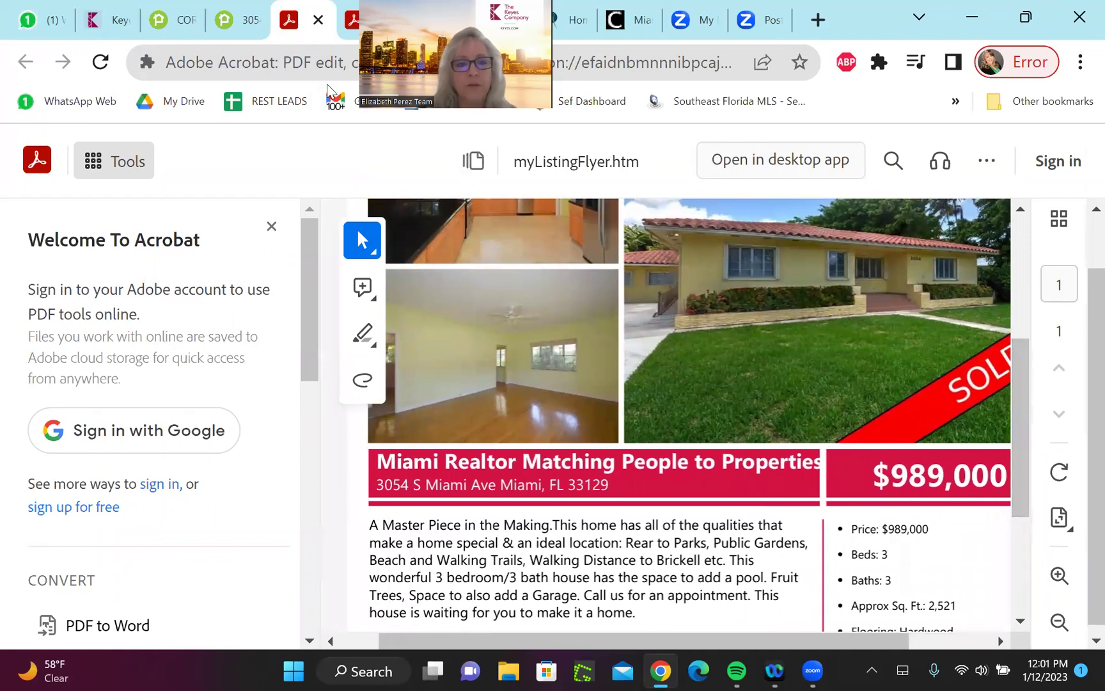
key(ctrl+shift+Tab)
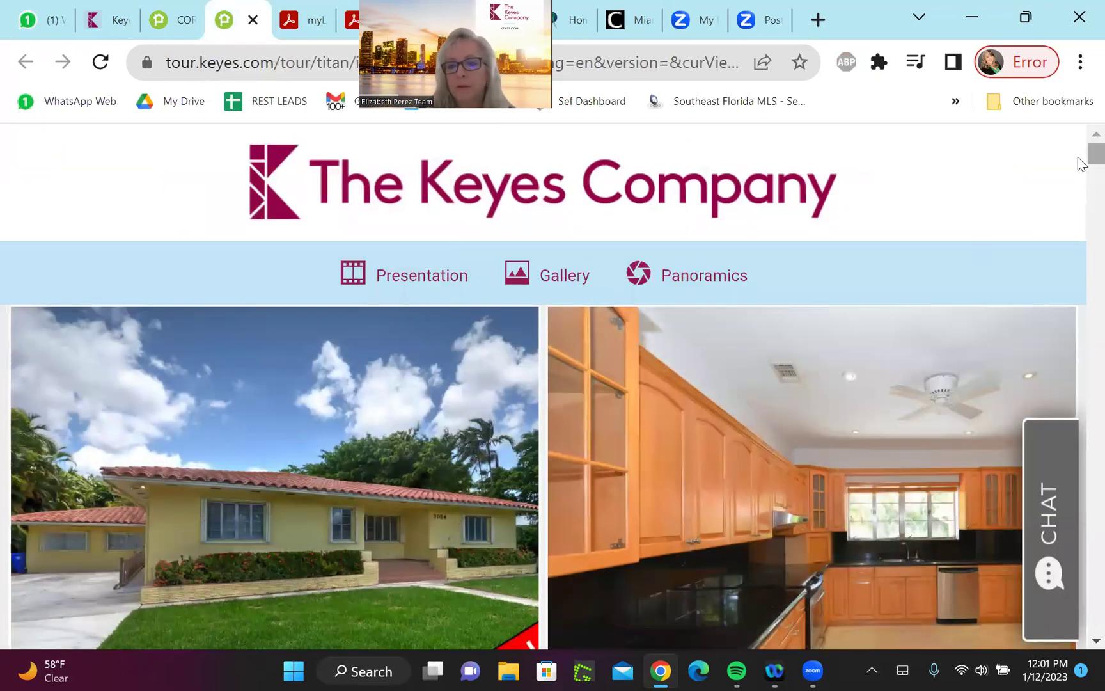
drag(1092, 157, 1072, 141)
key(ctrl+shift+Tab)
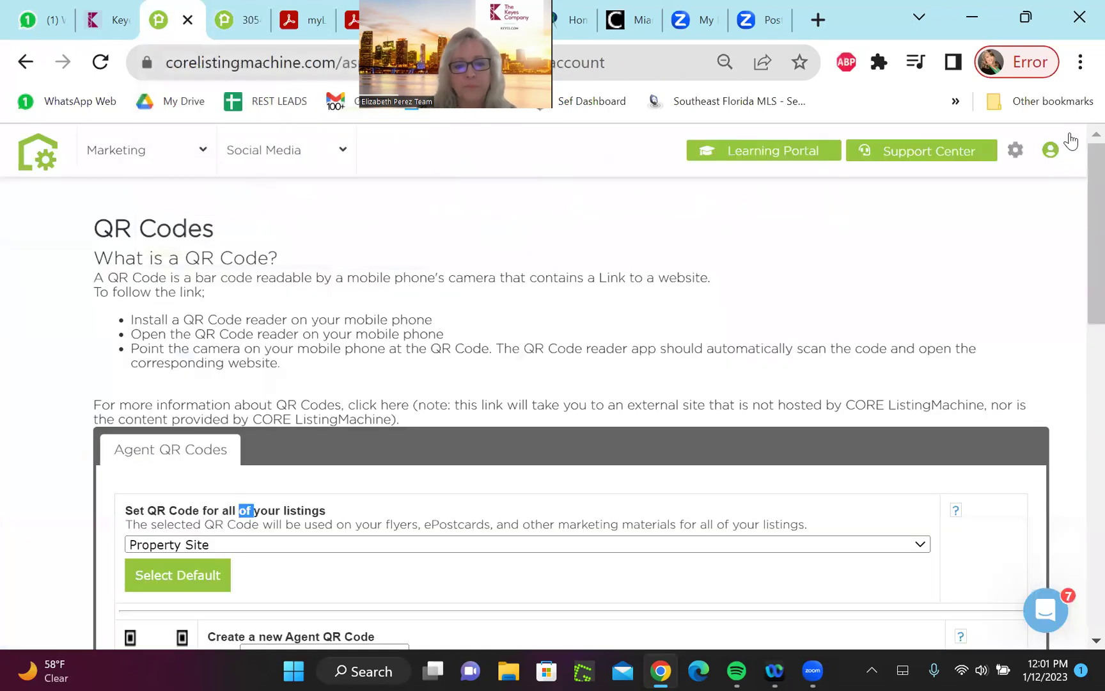
Open Presentation Flyer from Marketing, then open and close the account profile menu
mouse_move(341, 283)
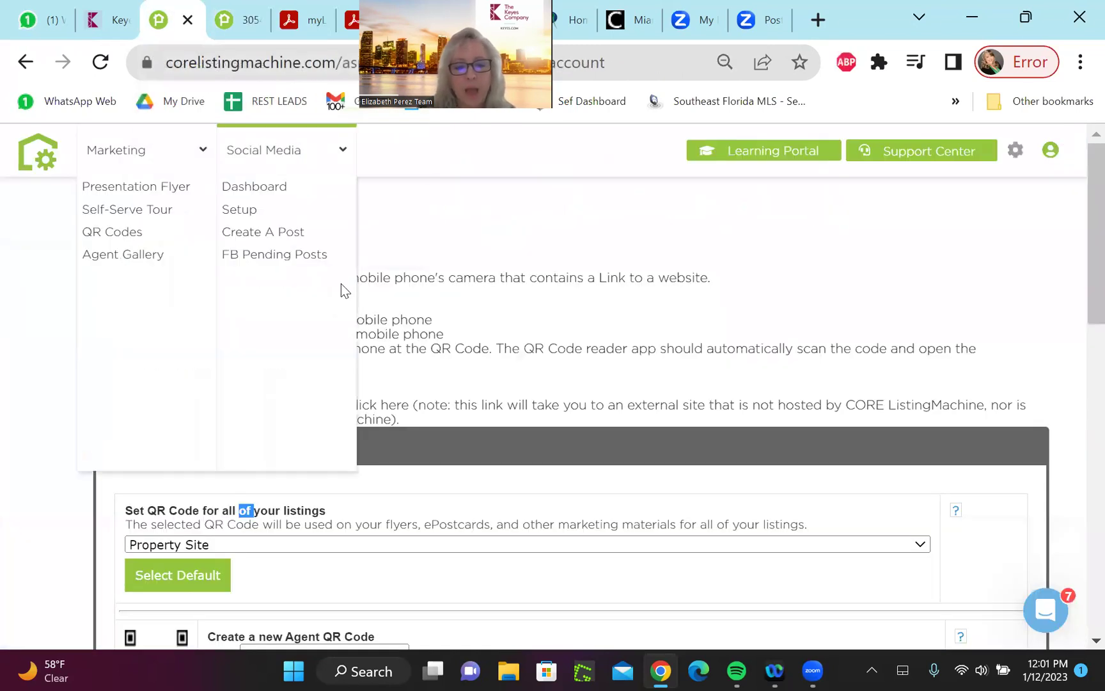
click(128, 192)
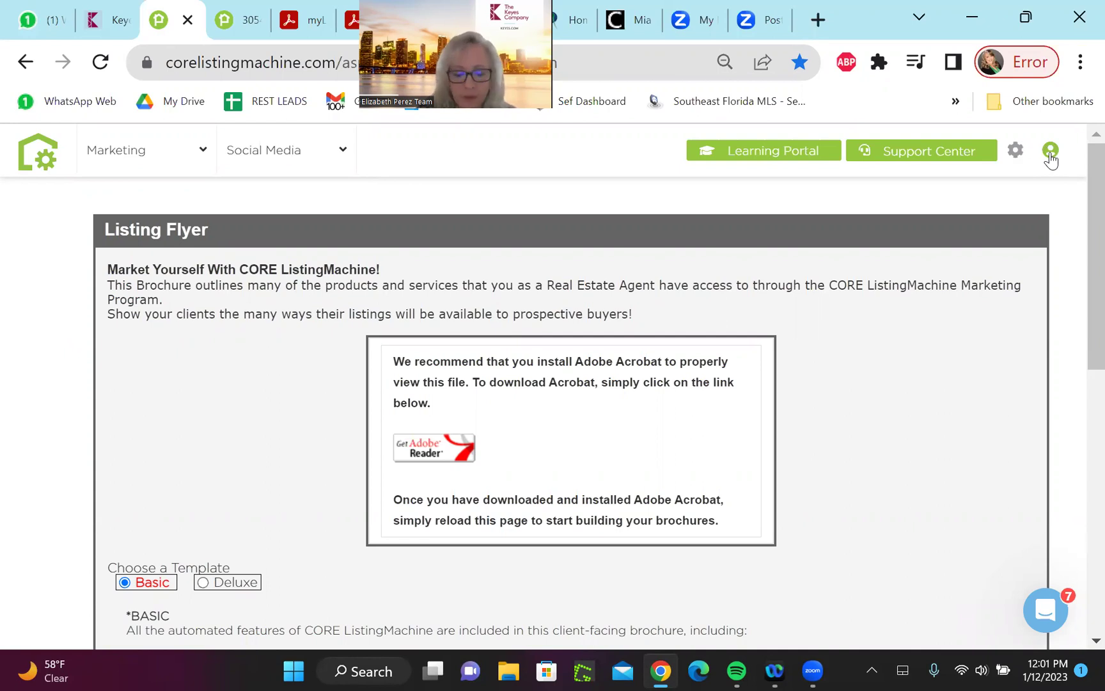
click(1051, 154)
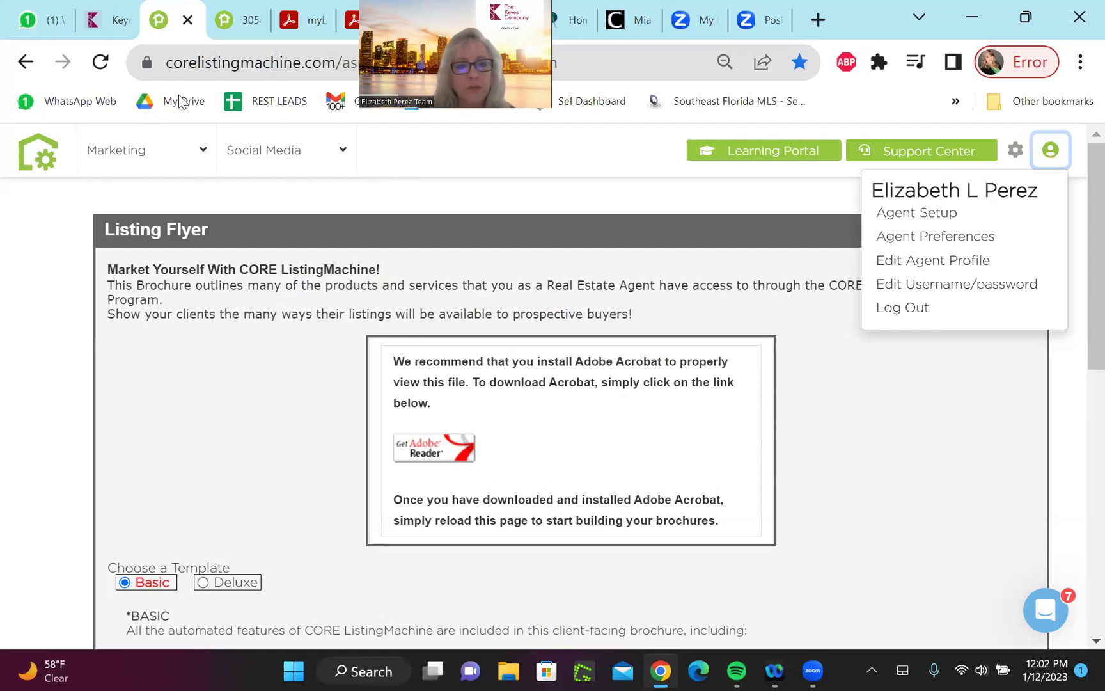
mouse_move(138, 167)
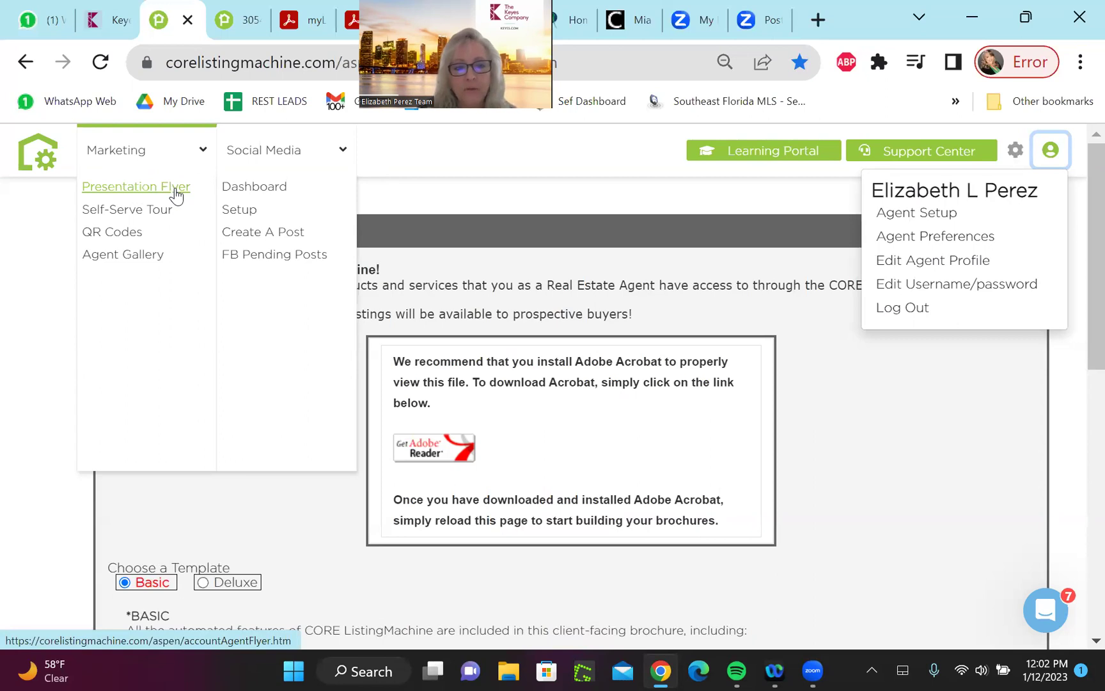
click(843, 180)
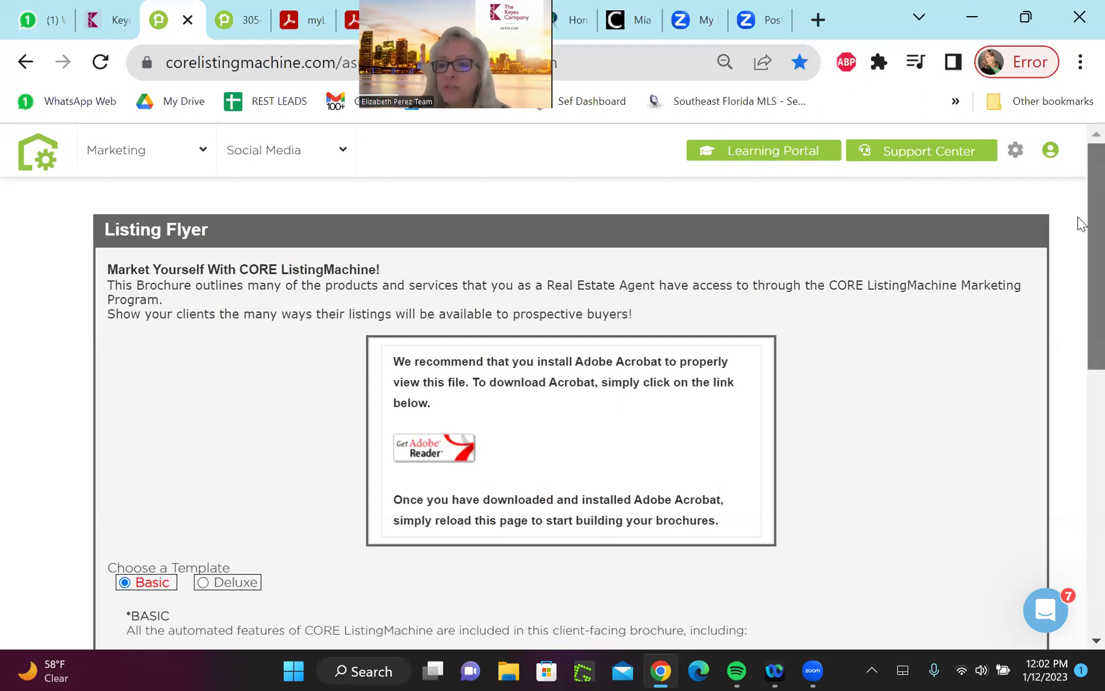
Create the flyer with the Deluxe template, Black theme and contact info set to Yes
scroll(1078, 256, down, 3)
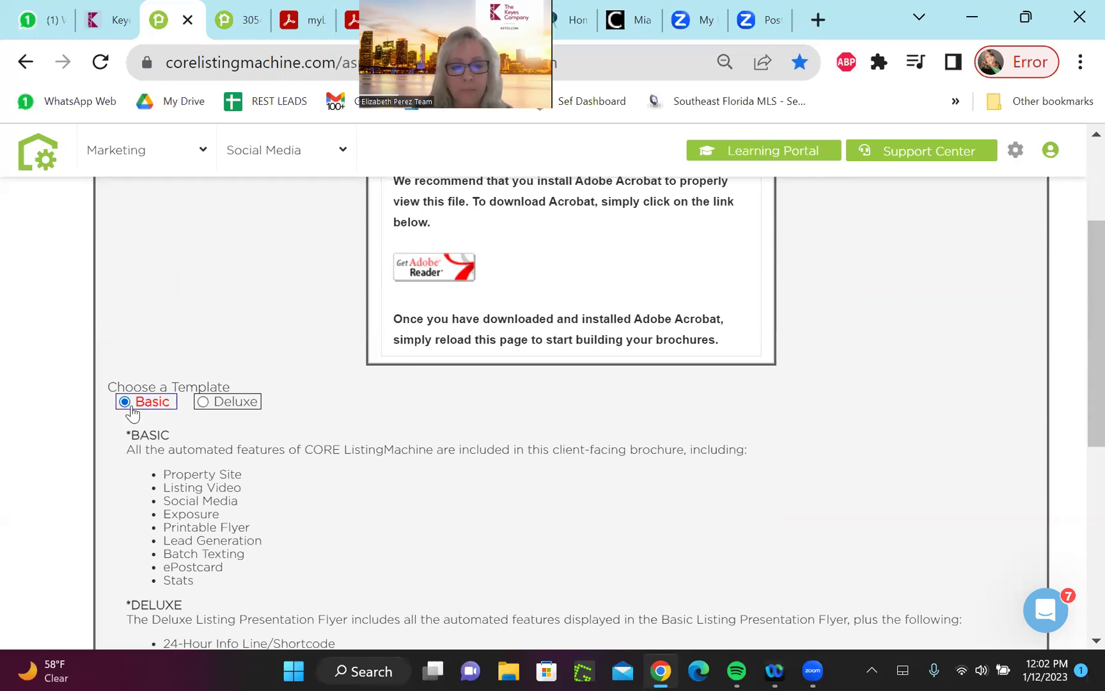
click(205, 408)
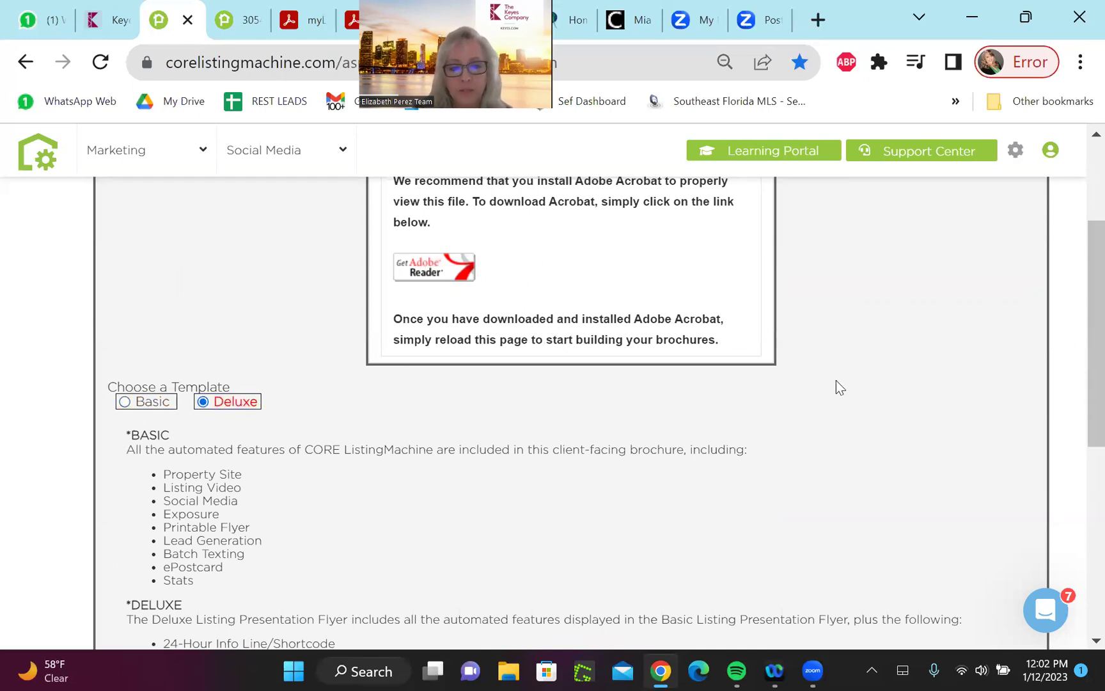
drag(1079, 311, 1081, 371)
scroll(1080, 371, down, 1)
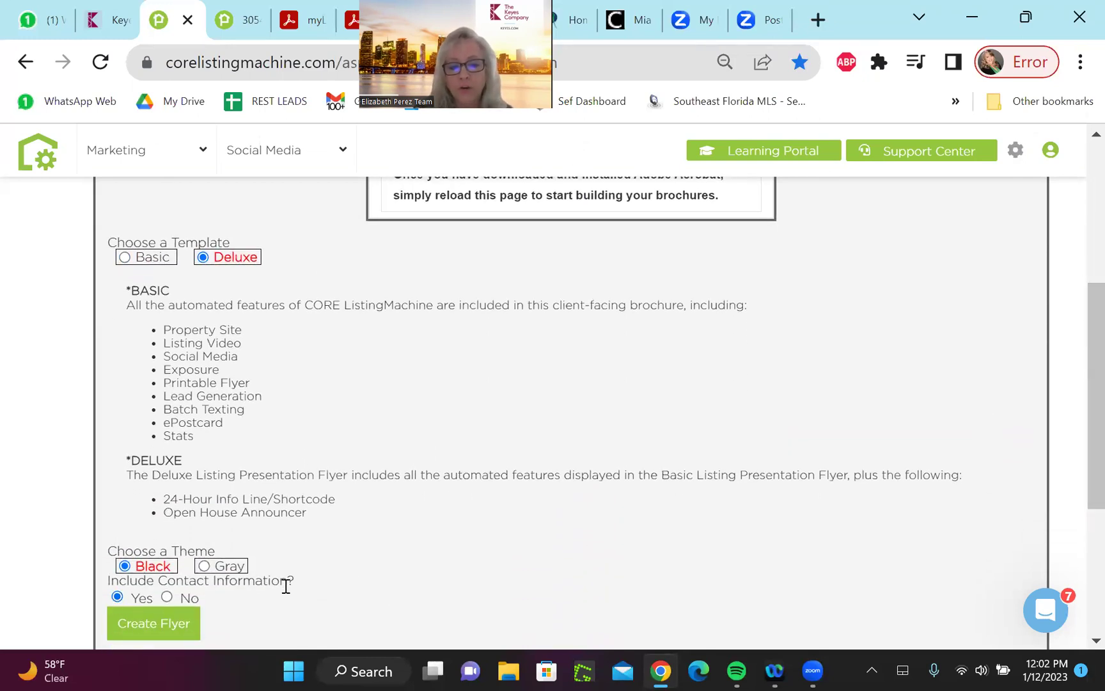
click(148, 628)
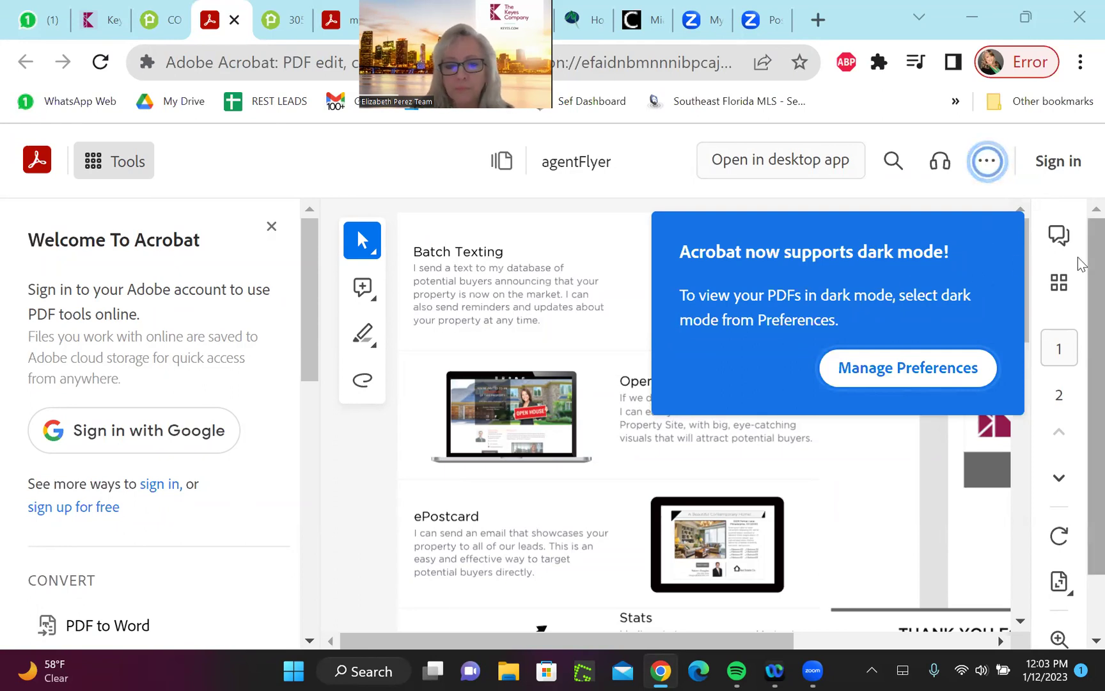
Dismiss the Acrobat welcome panel, scroll the two-page agentFlyer, then return to the CORE tab
scroll(1079, 288, down, 1)
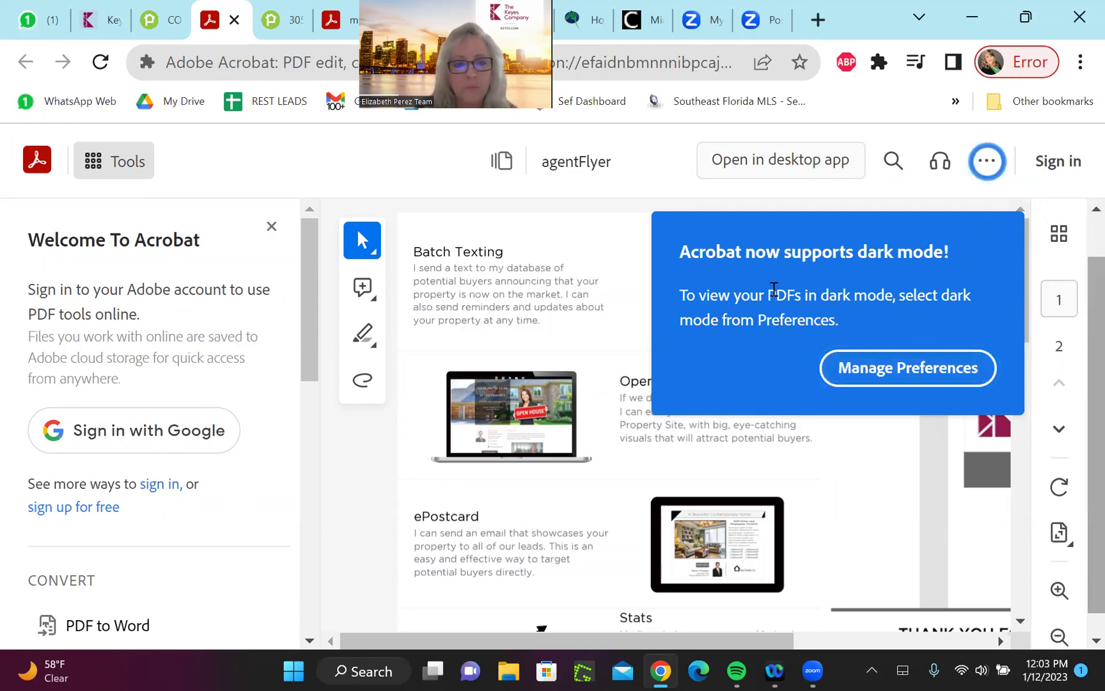
click(273, 228)
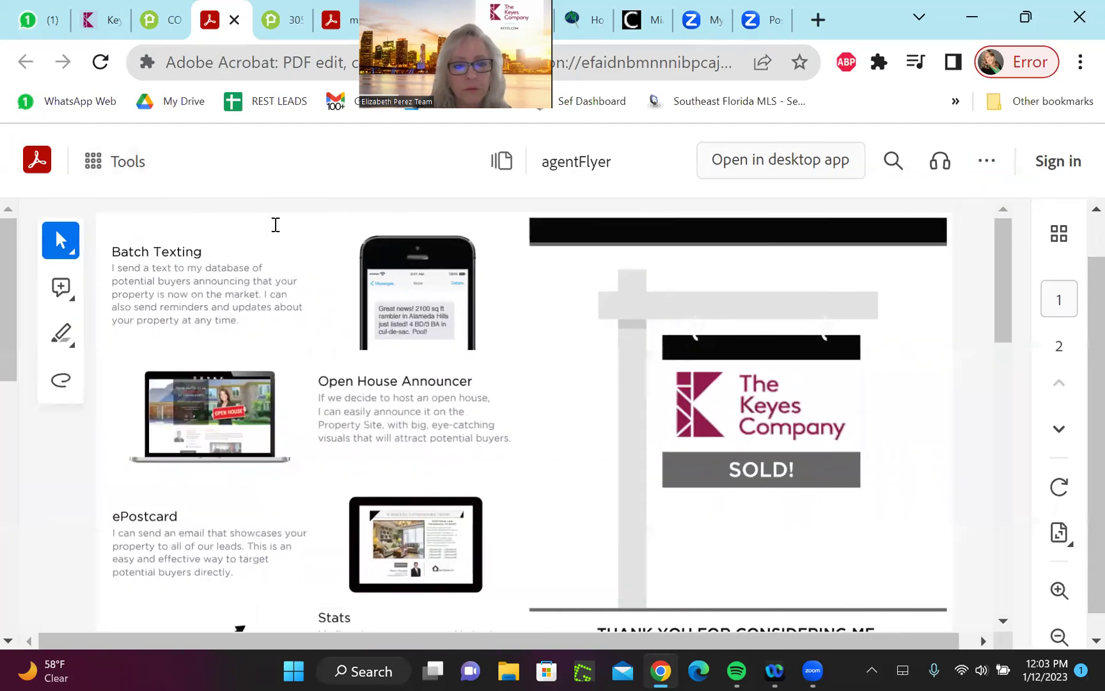
drag(1017, 286, 1041, 561)
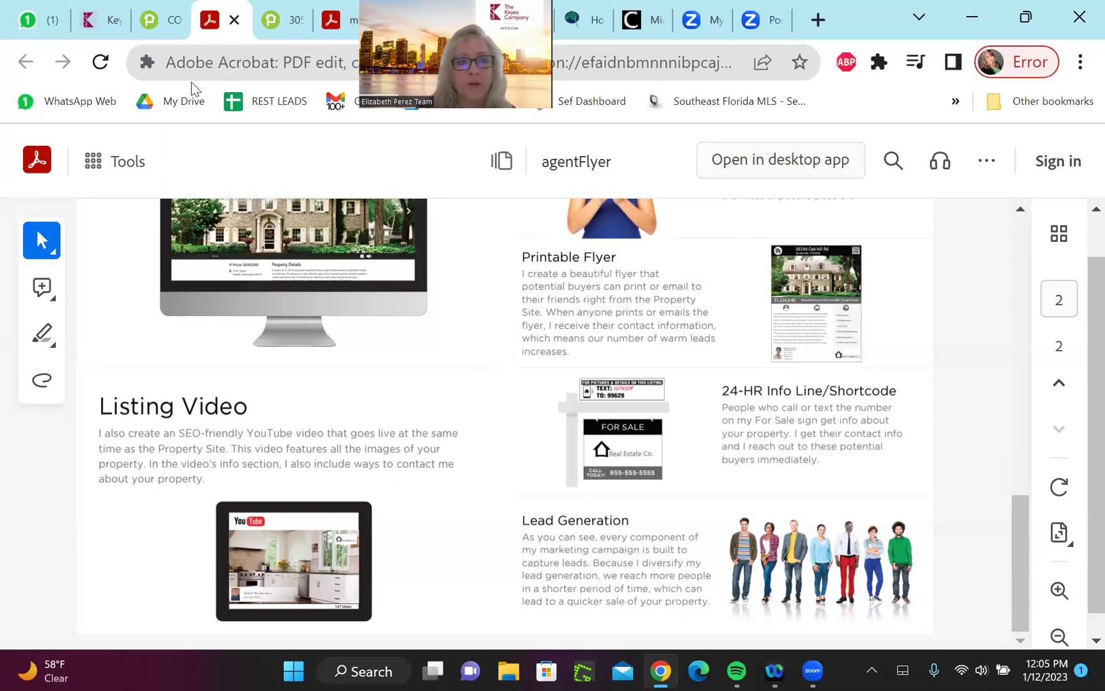
key(ctrl+shift+Tab)
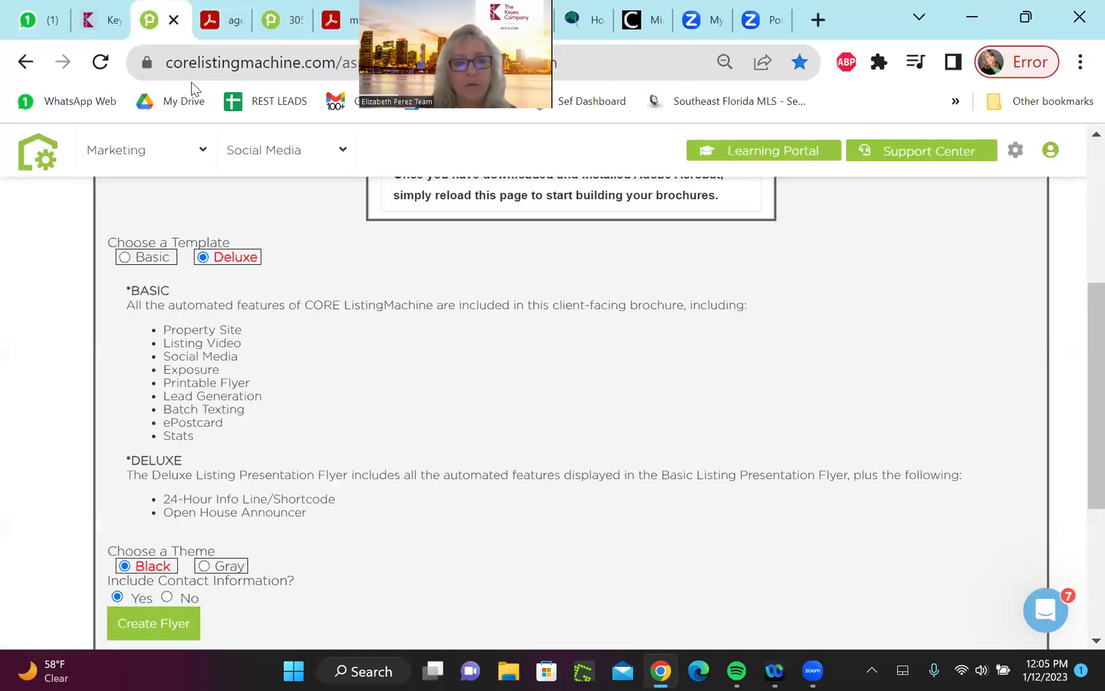
Switch to the property tour page, browse its photos and reload it
key(ctrl+Tab)
key(ctrl+Tab)
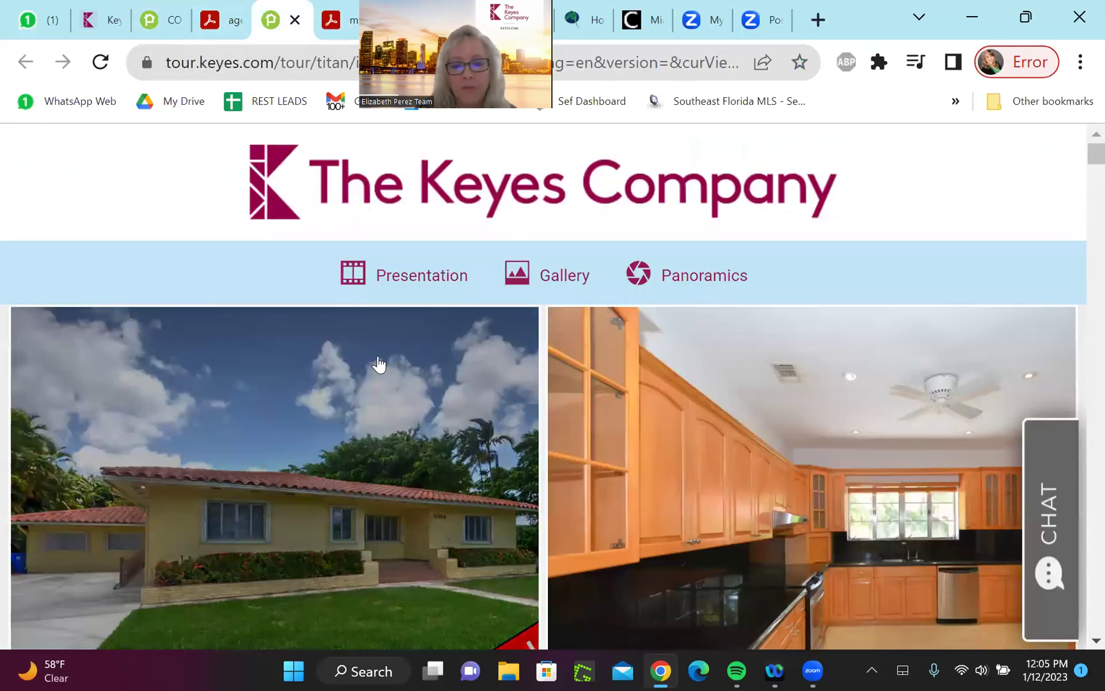
scroll(789, 362, down, 2)
scroll(790, 362, up, 2)
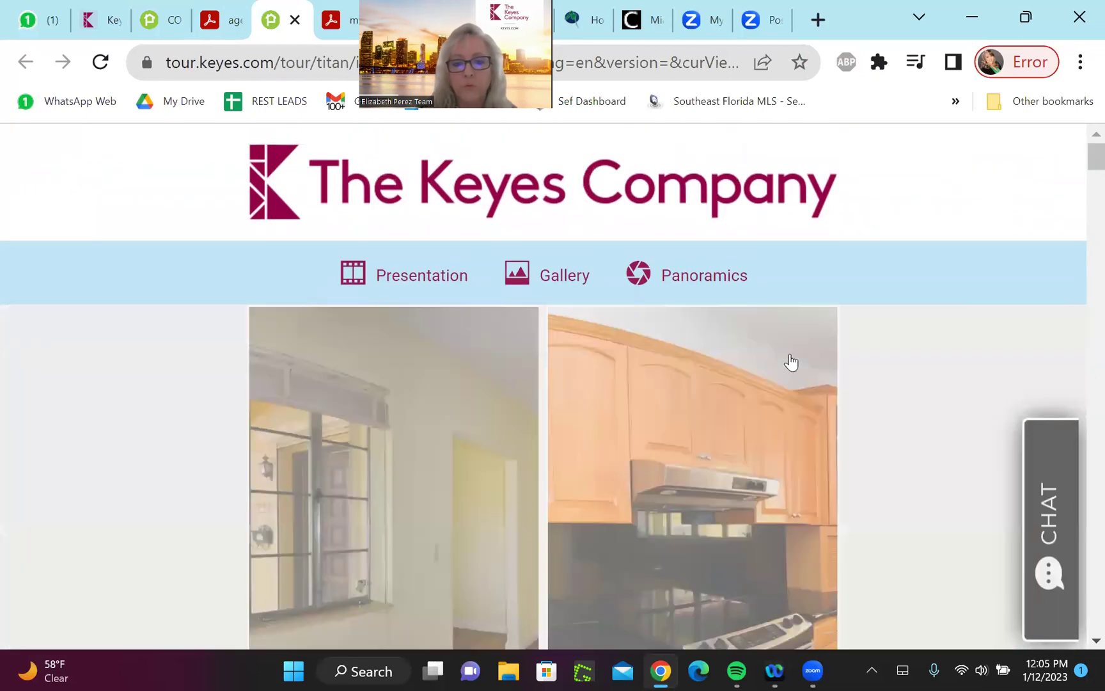
scroll(791, 362, down, 5)
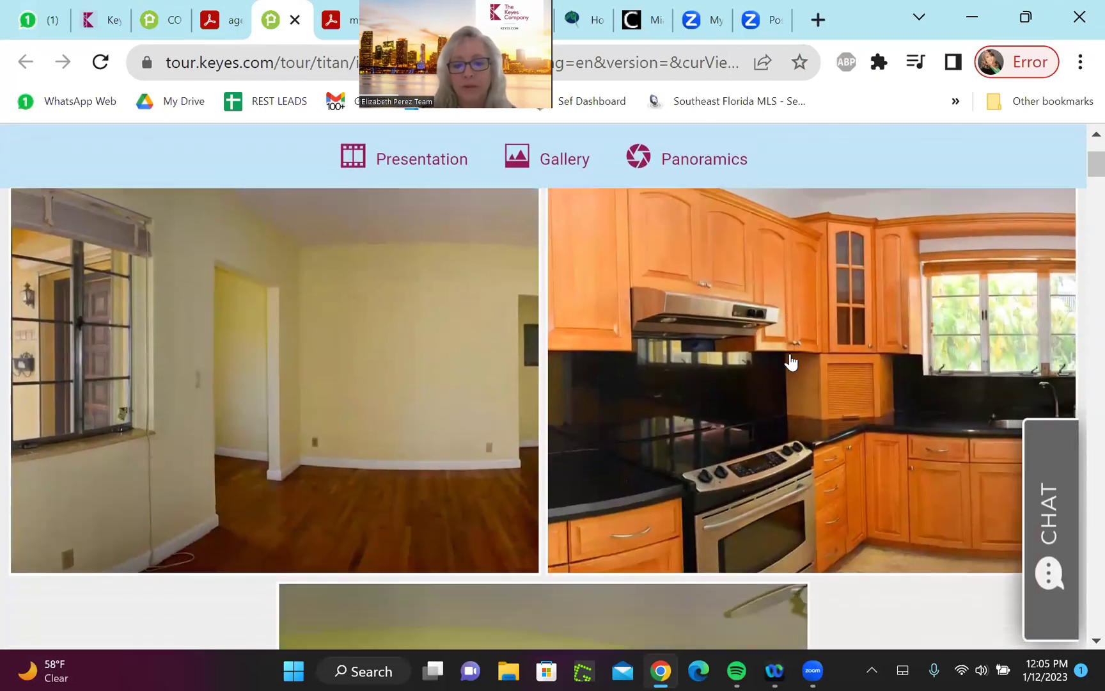
scroll(790, 362, down, 2)
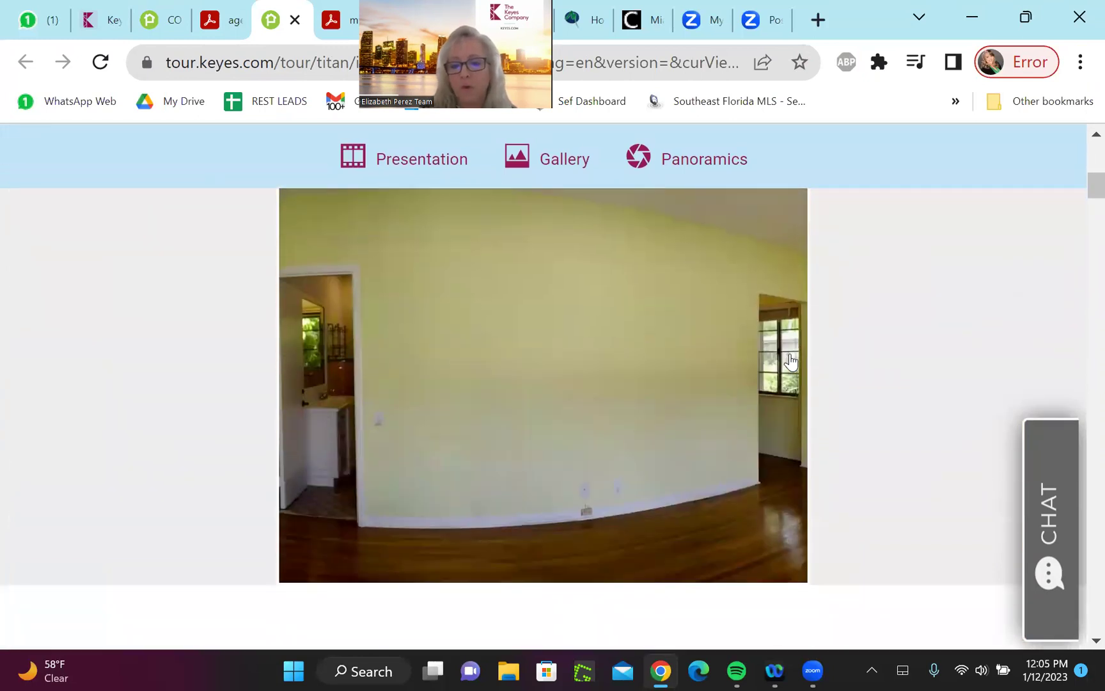
scroll(790, 362, up, 7)
scroll(791, 363, up, 2)
key(F5)
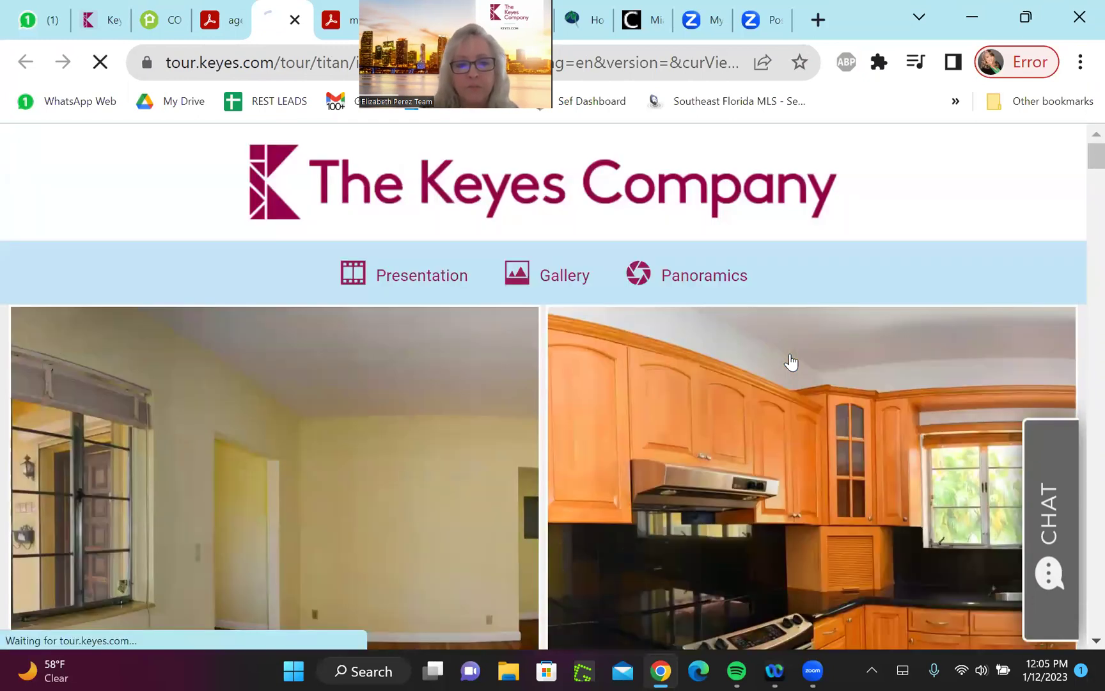
Look over the home details, then return to the CORE ListingMachine flyer form
scroll(791, 363, down, 2)
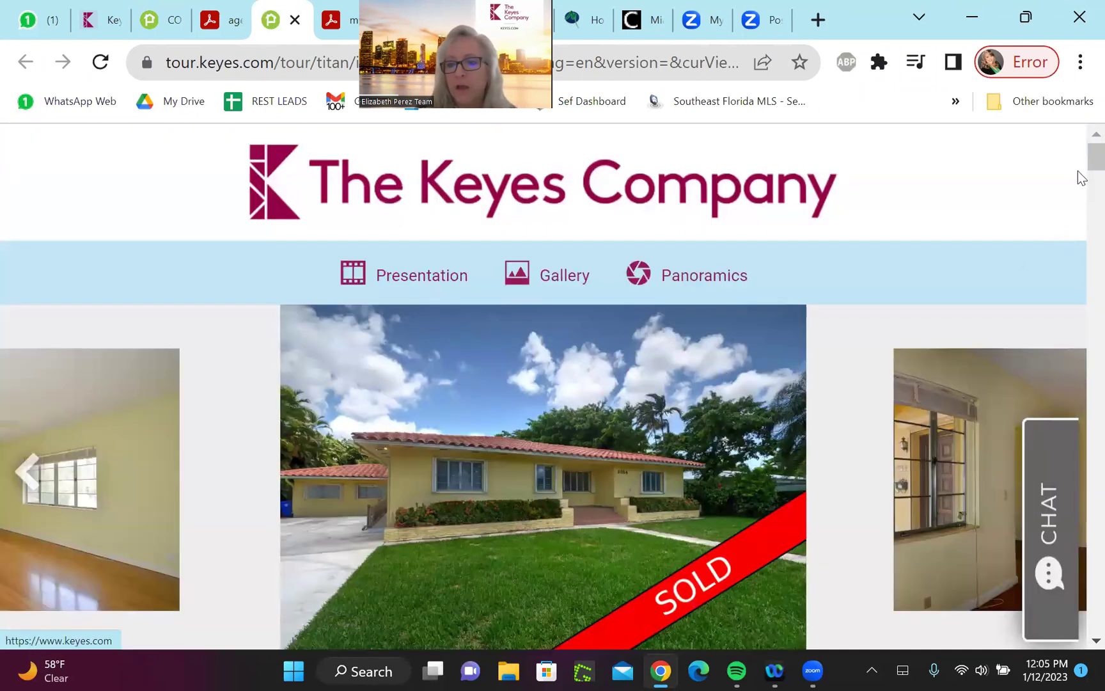
drag(1082, 172, 669, 84)
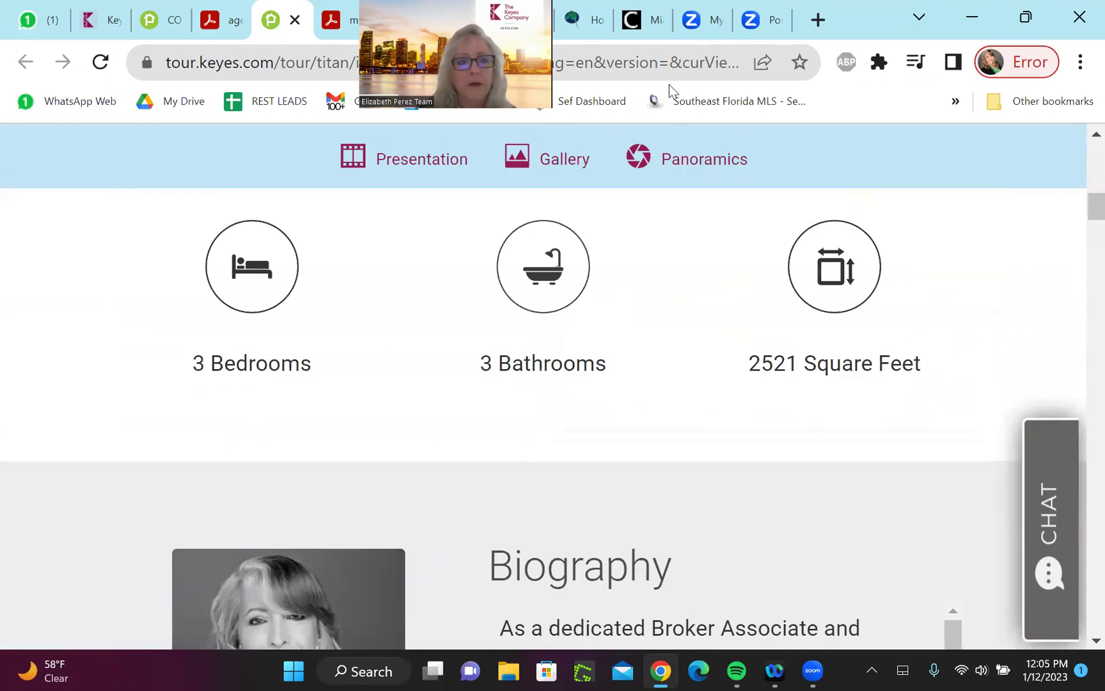
click(159, 20)
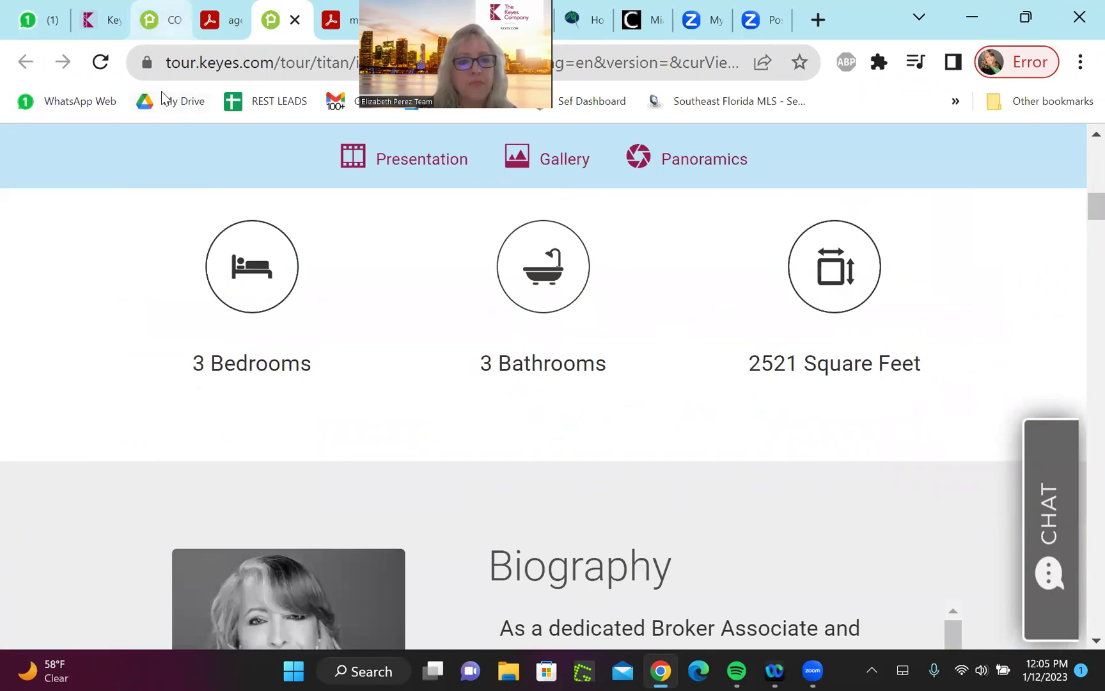
mouse_move(221, 149)
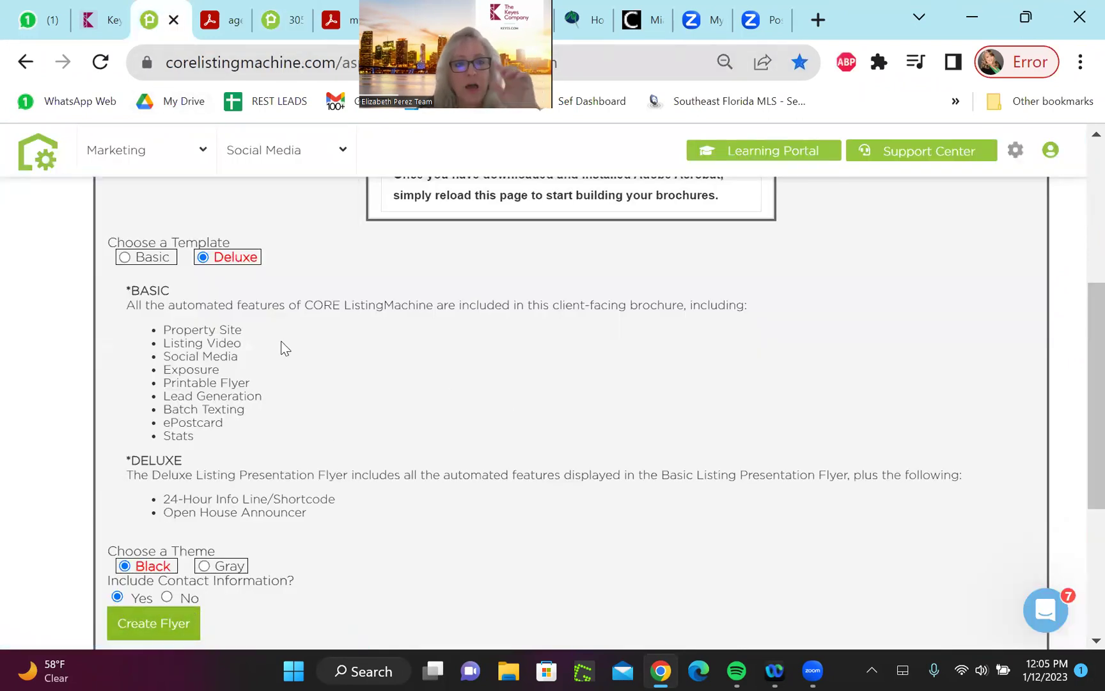
click(217, 20)
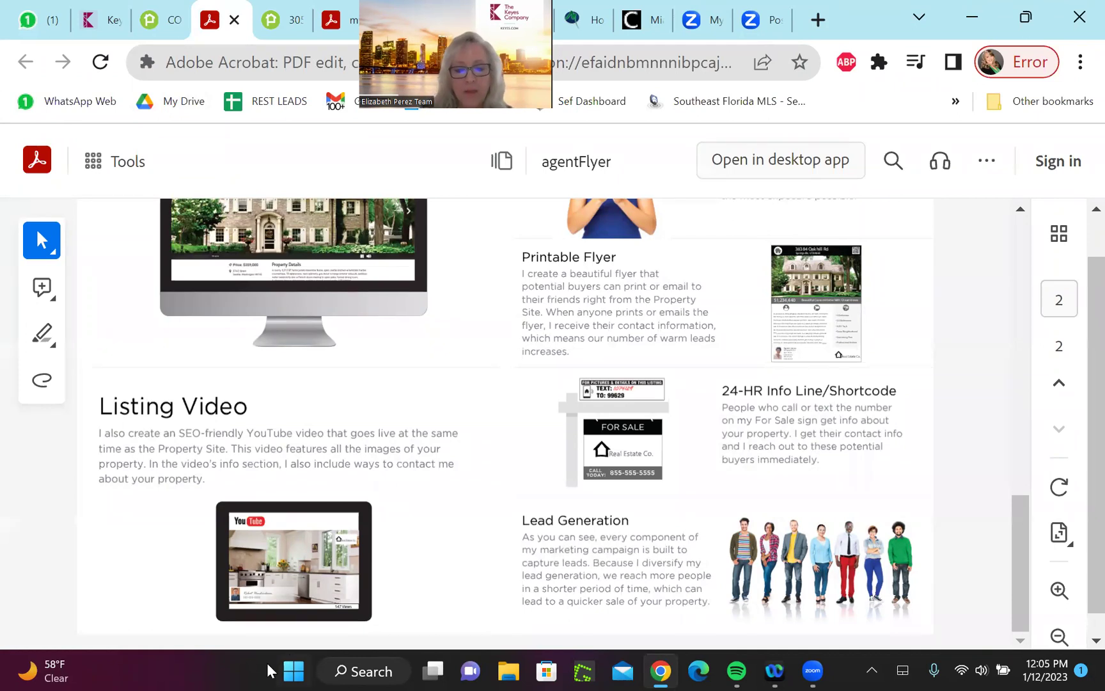
click(294, 670)
click(294, 671)
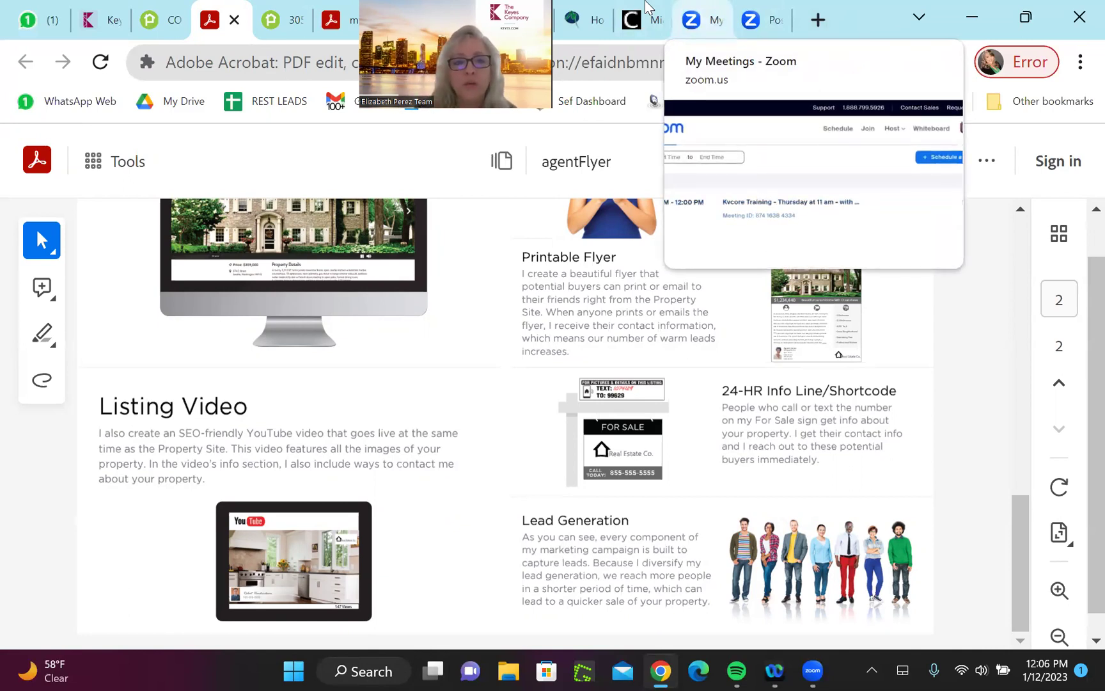
key(ctrl+shift+Tab)
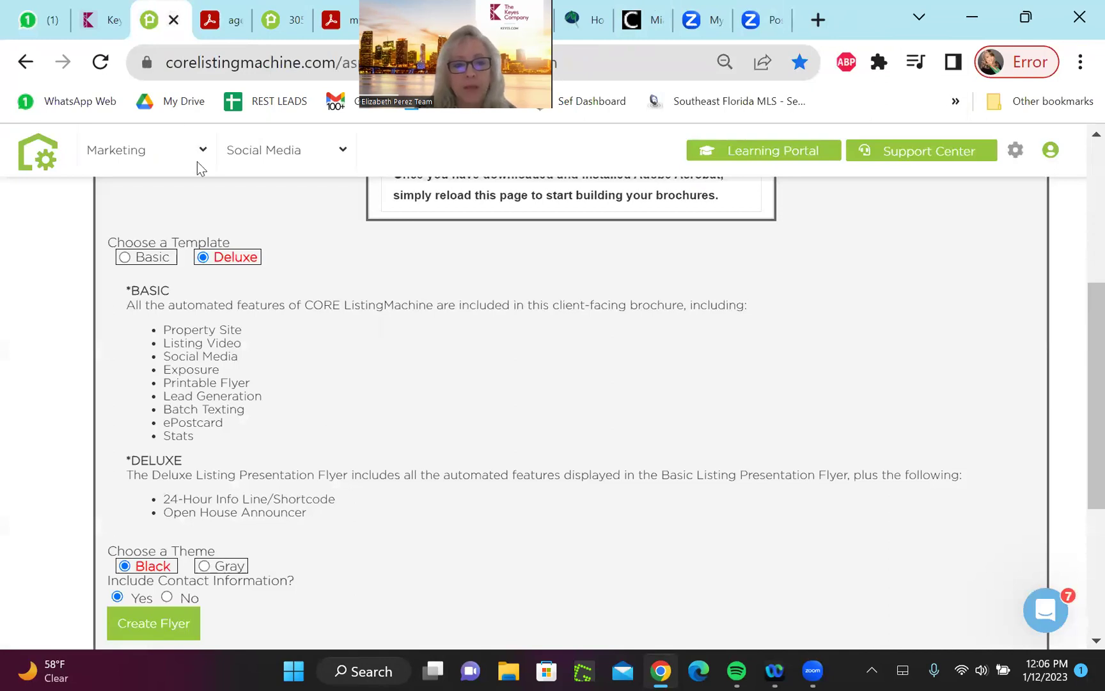
Open the Social Media Dashboard and scroll through the 11676-engagement stats, accounts and calendar
mouse_move(113, 147)
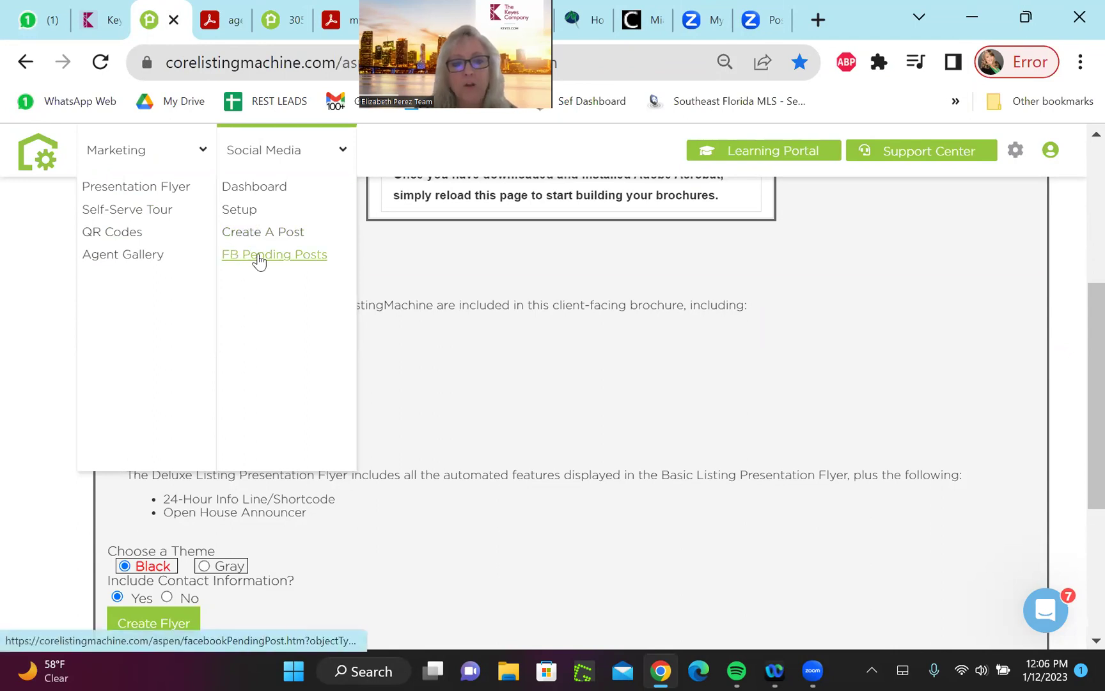
click(254, 190)
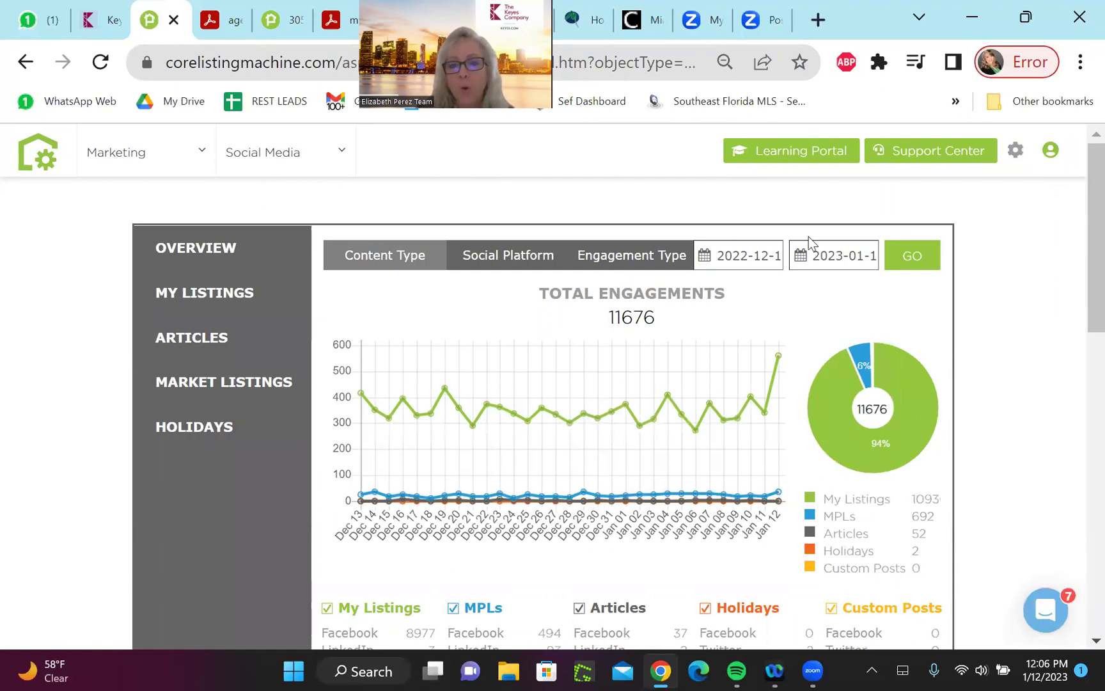
drag(1079, 218, 1081, 371)
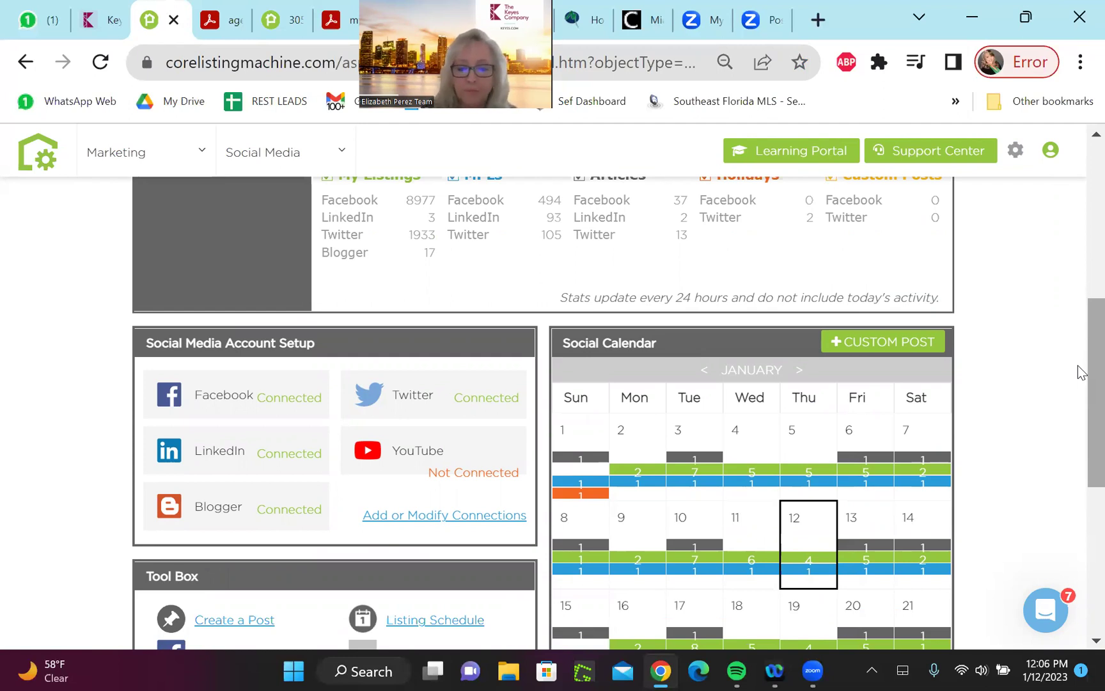
scroll(1080, 384, down, 1)
scroll(1080, 435, down, 1)
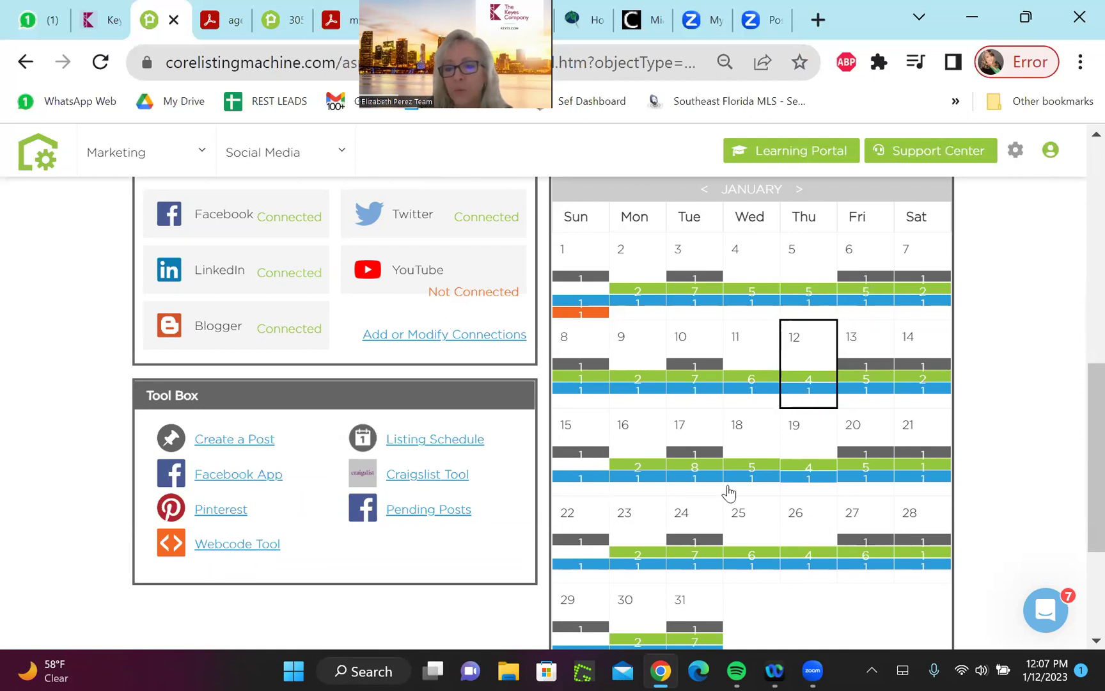
drag(1078, 473, 1074, 262)
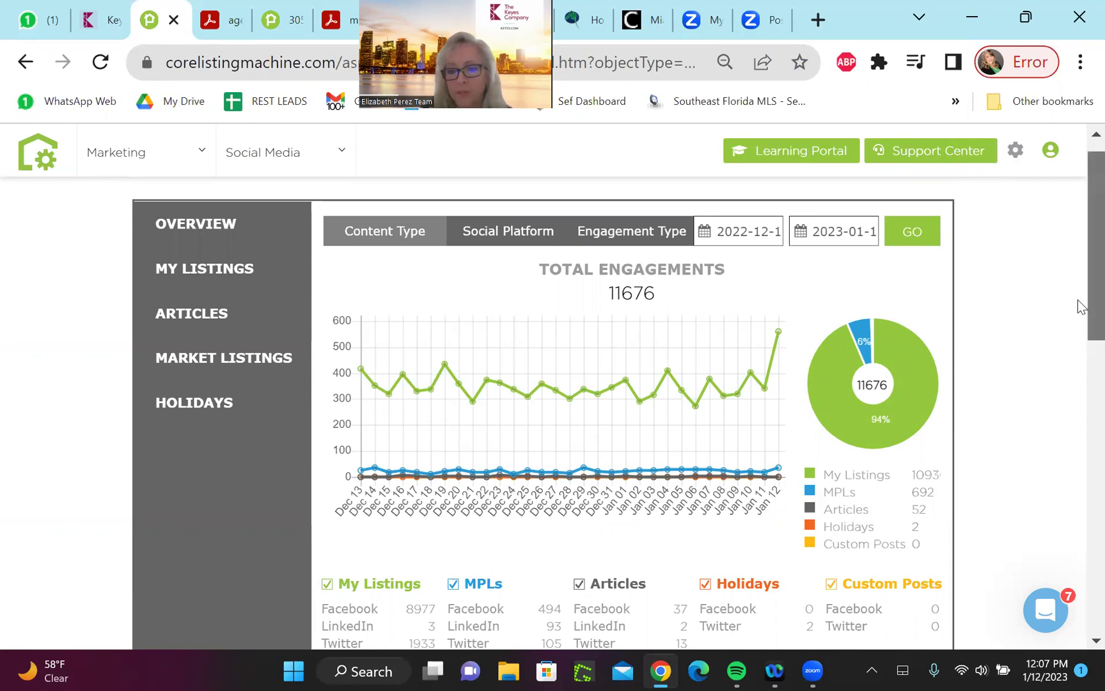
Rerun the engagement report from December 1, 2022, bringing total engagements to 16769
mouse_move(1078, 301)
mouse_down()
mouse_move(1079, 326)
mouse_move(1078, 293)
mouse_up()
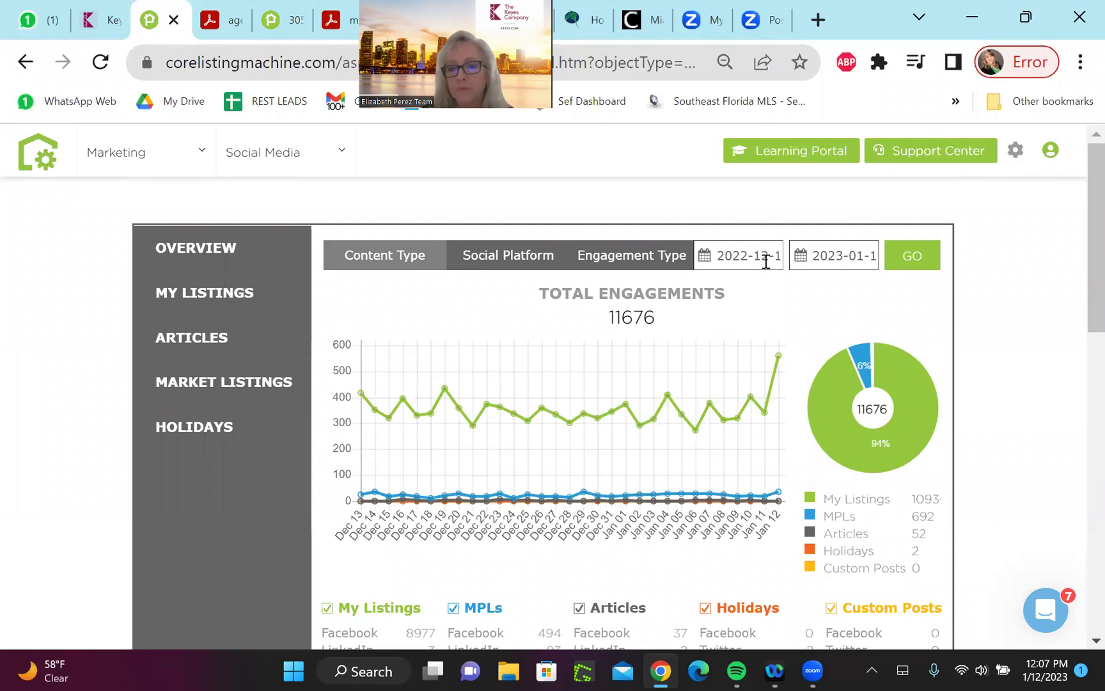
click(730, 256)
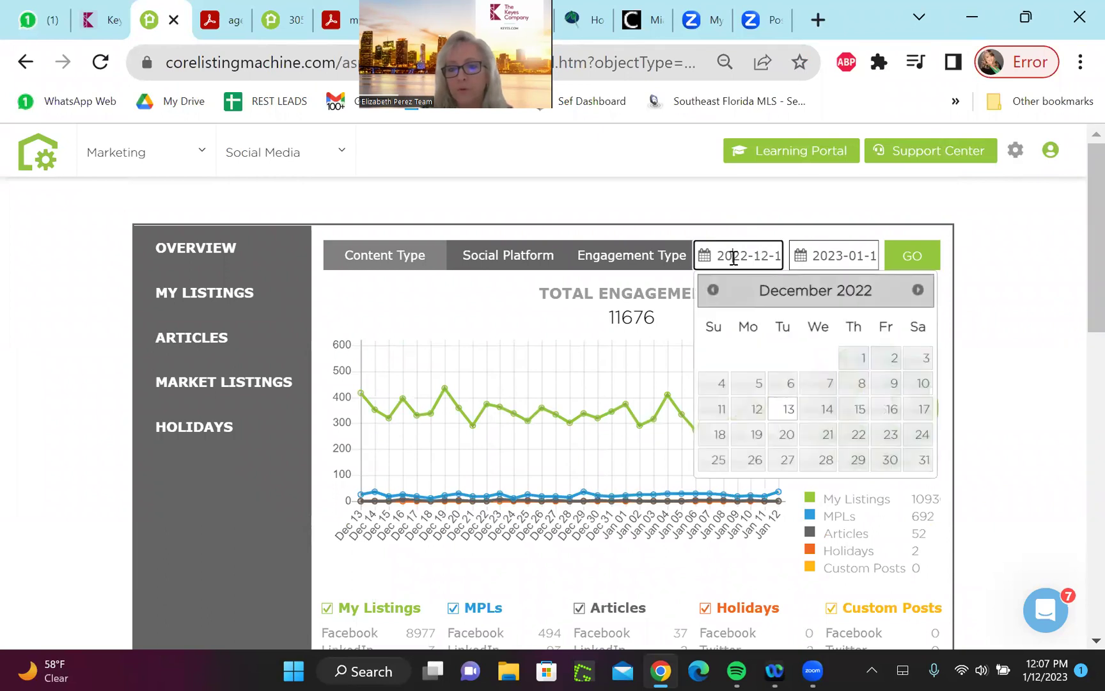
click(856, 362)
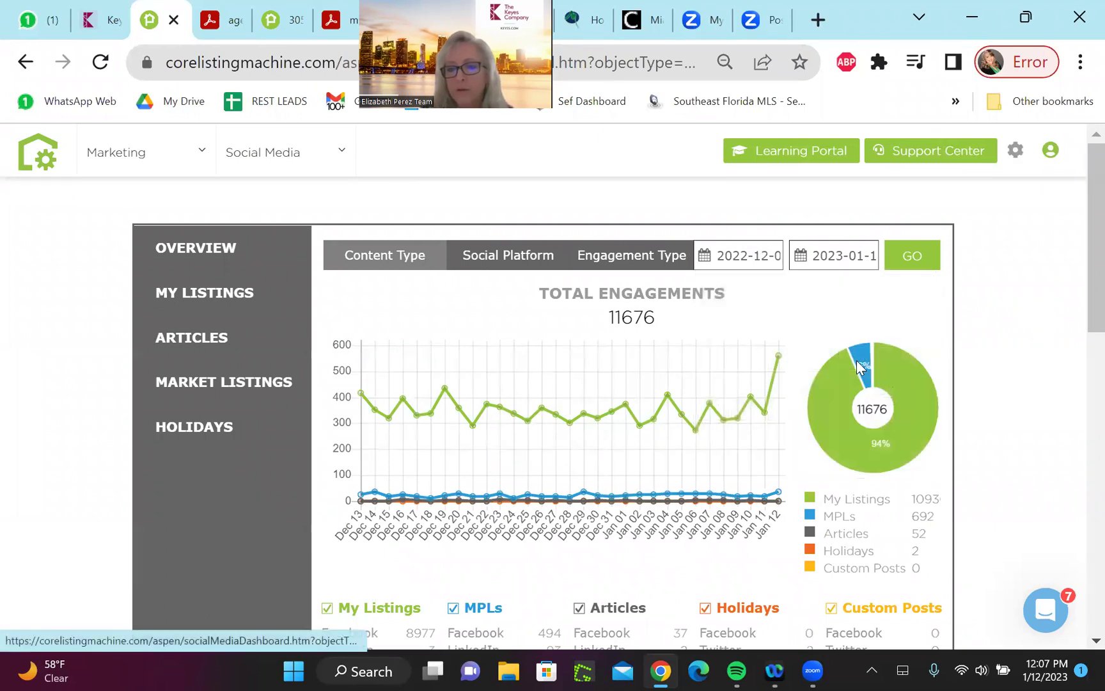
click(909, 259)
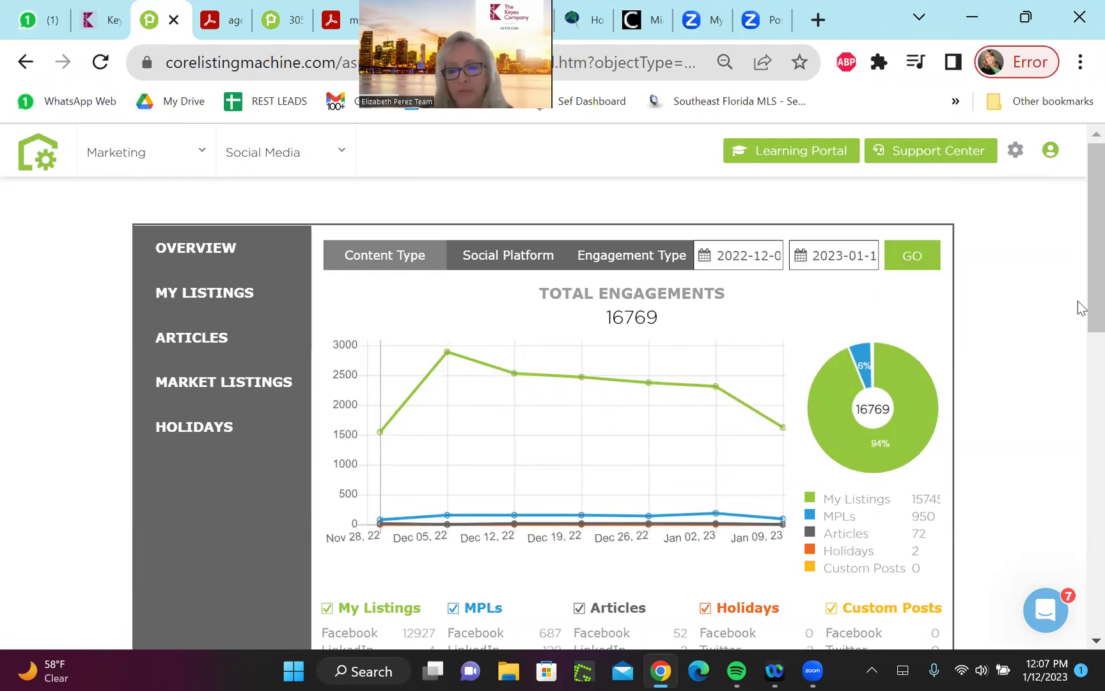
scroll(1082, 345, down, 1)
scroll(1081, 345, up, 1)
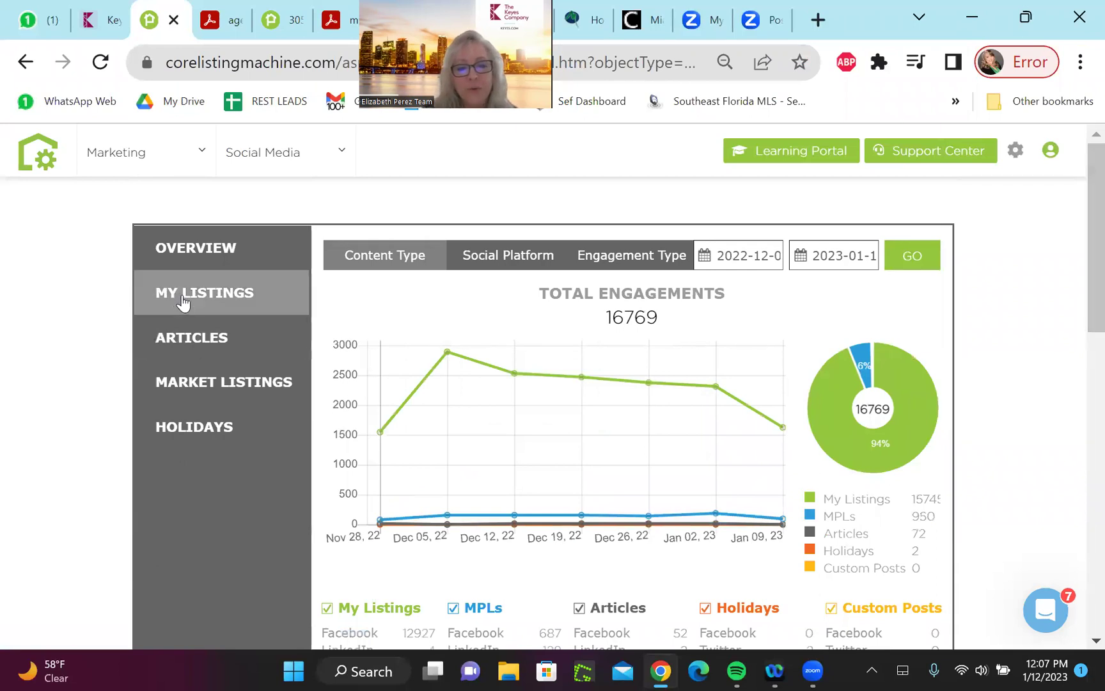
Open the Articles settings and scroll through its categories down to the Tool Box
click(205, 350)
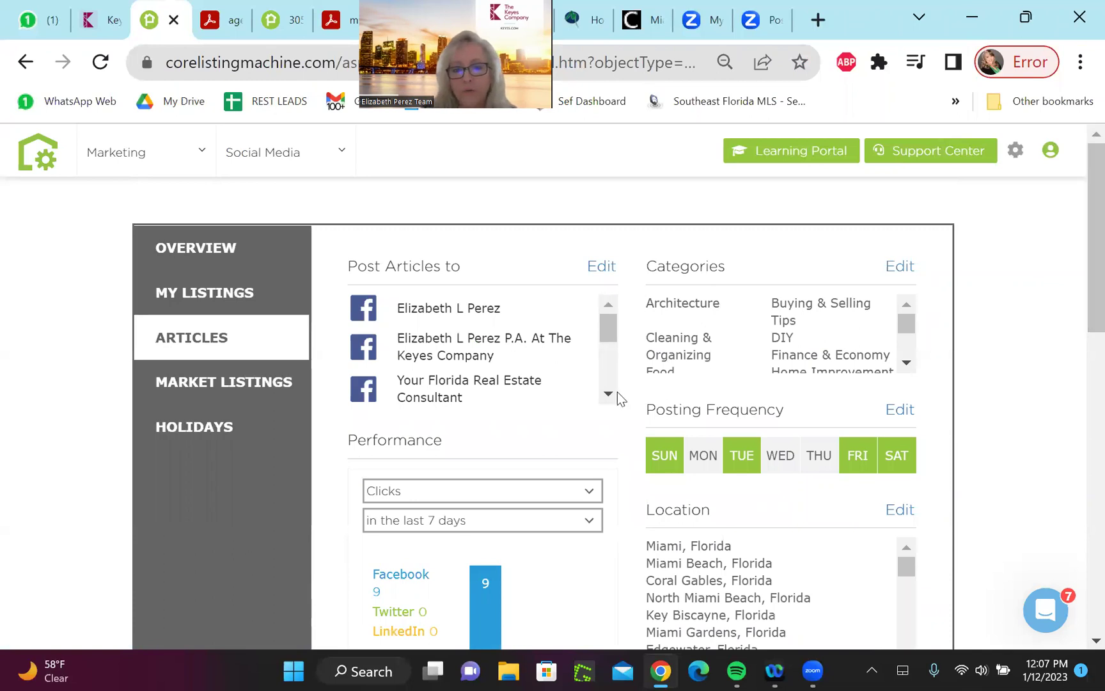
mouse_move(901, 326)
mouse_down()
mouse_move(905, 355)
mouse_move(898, 303)
mouse_up()
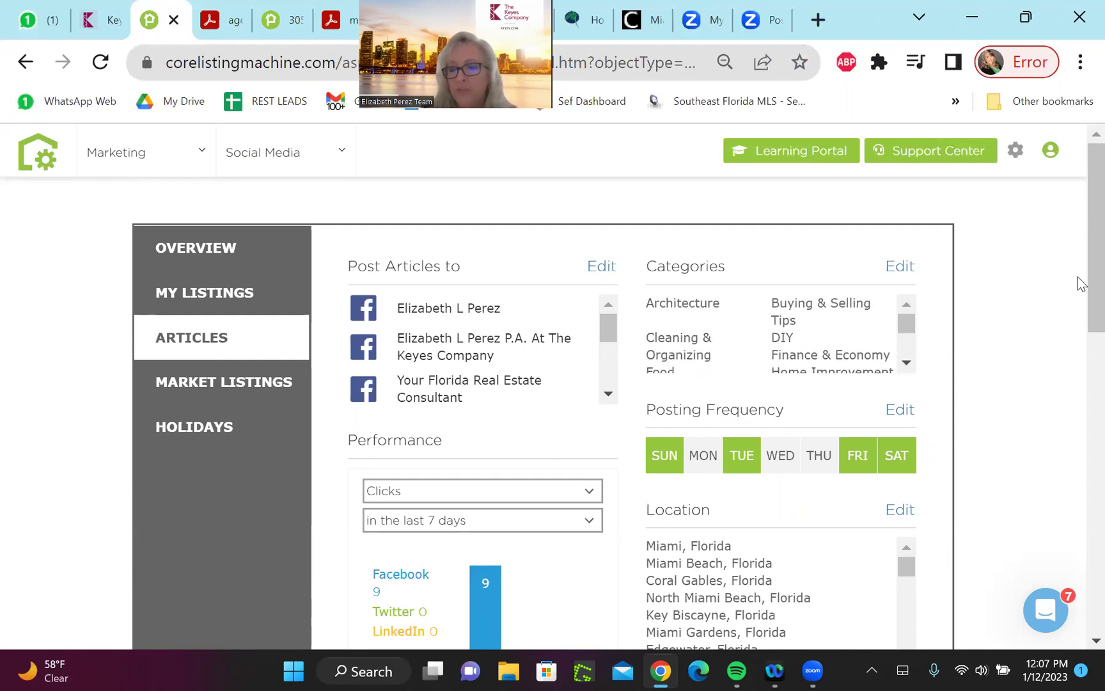
scroll(1078, 282, down, 3)
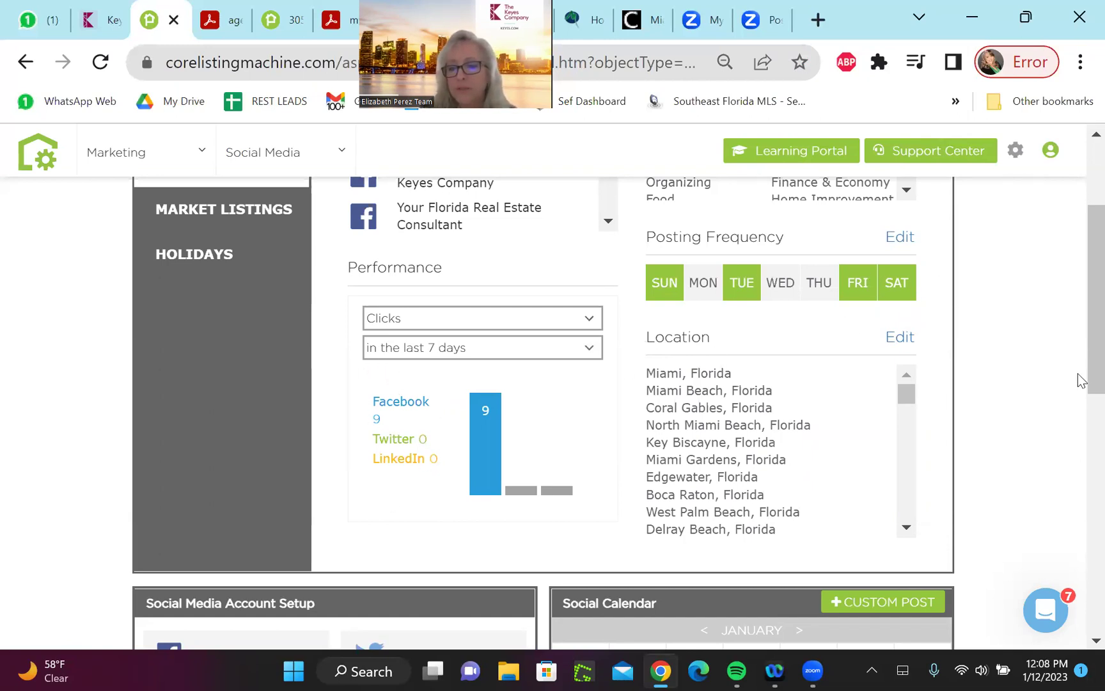
drag(1080, 346, 1081, 536)
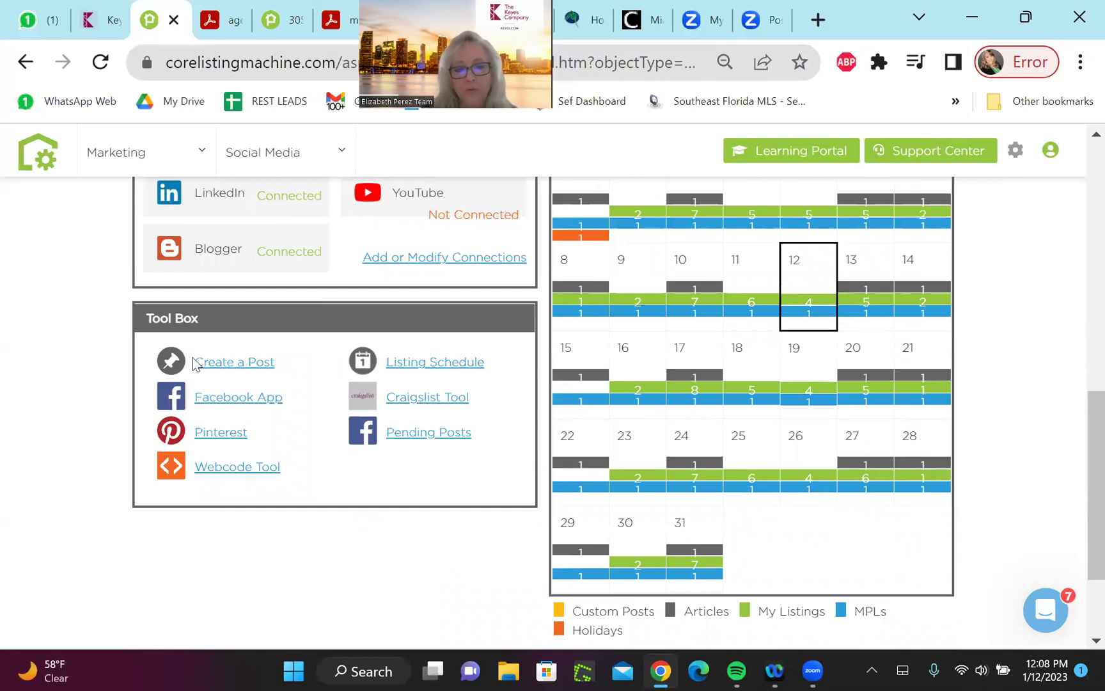
Create a new post and attach the 'agentflyer pic 2023' image as its picture
click(227, 369)
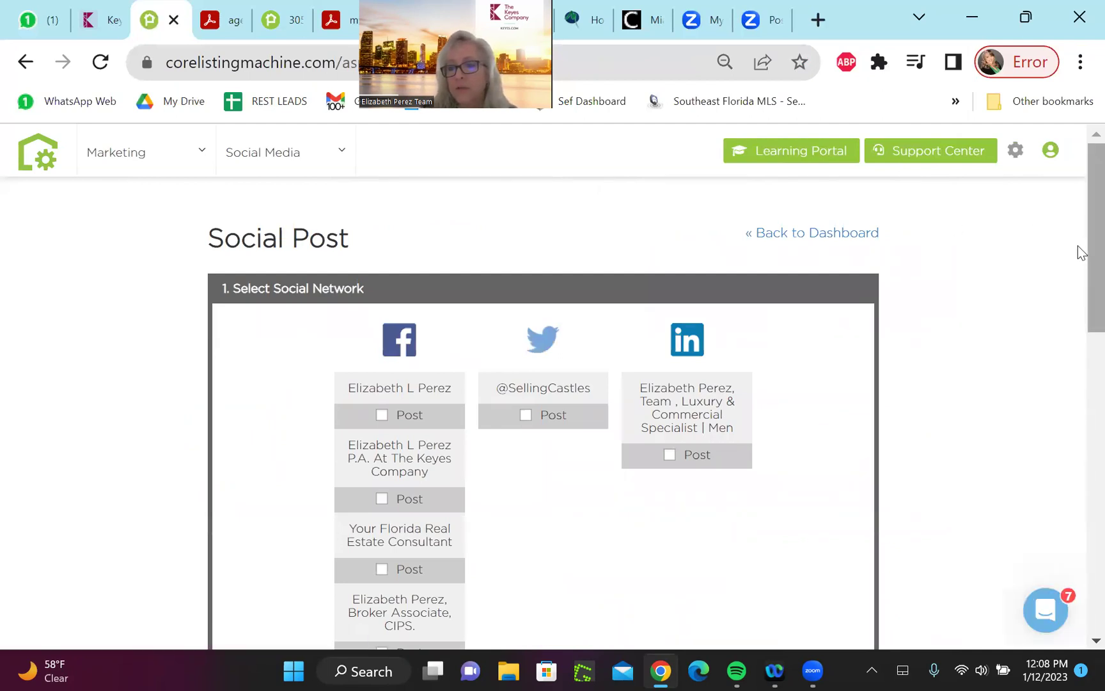
scroll(1078, 258, down, 8)
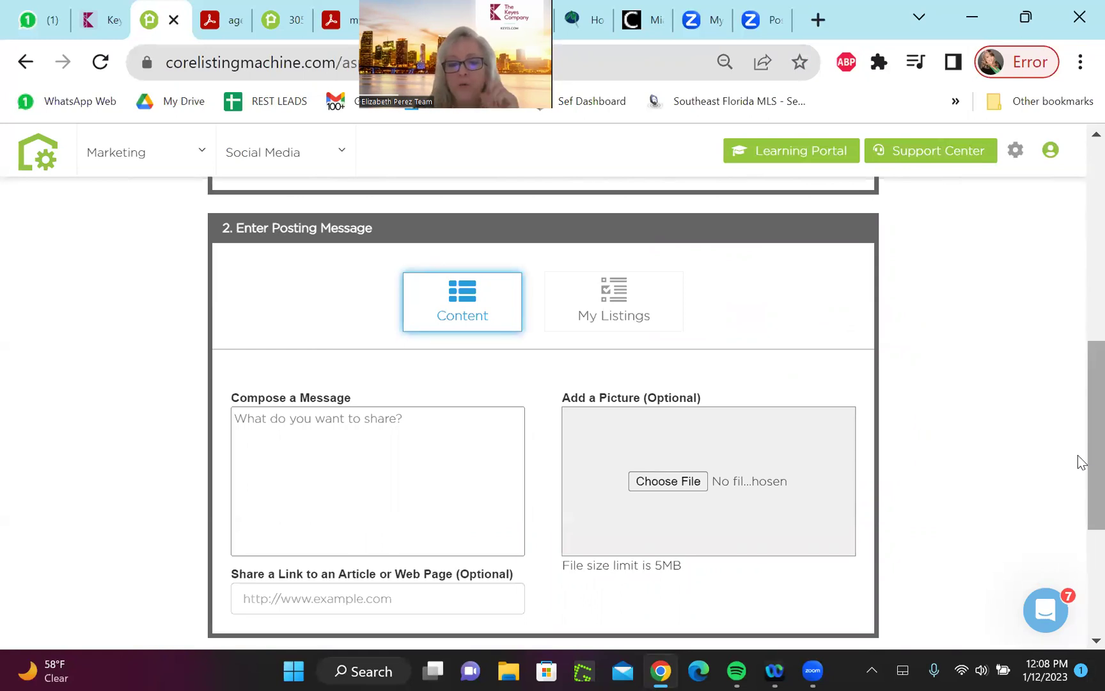
click(649, 488)
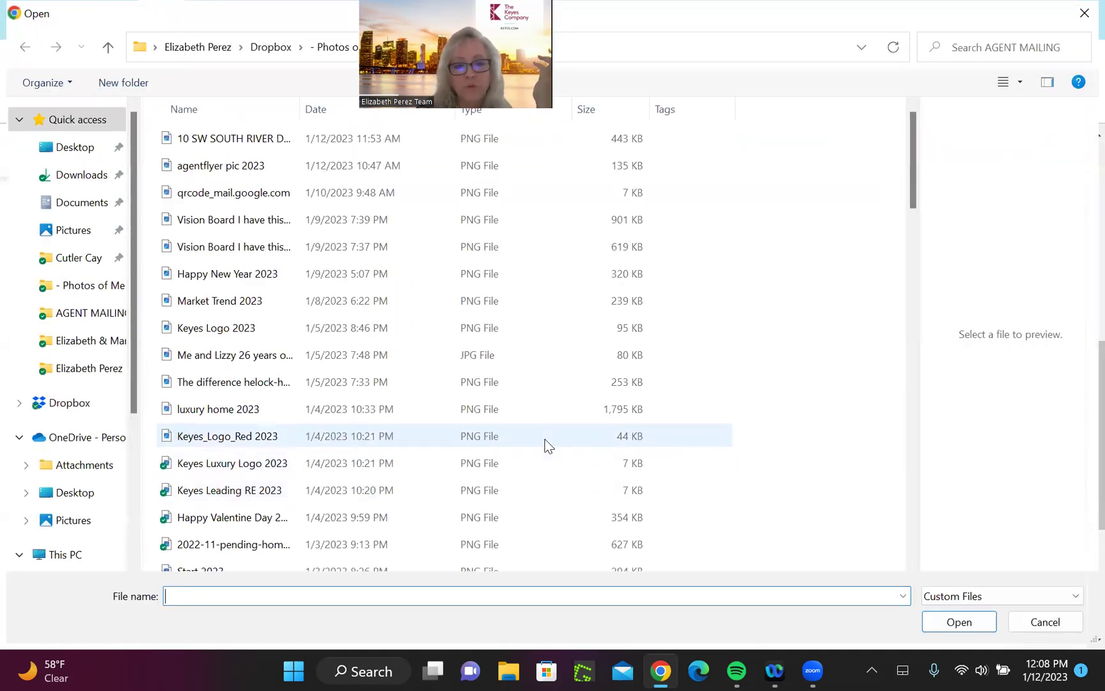
click(317, 174)
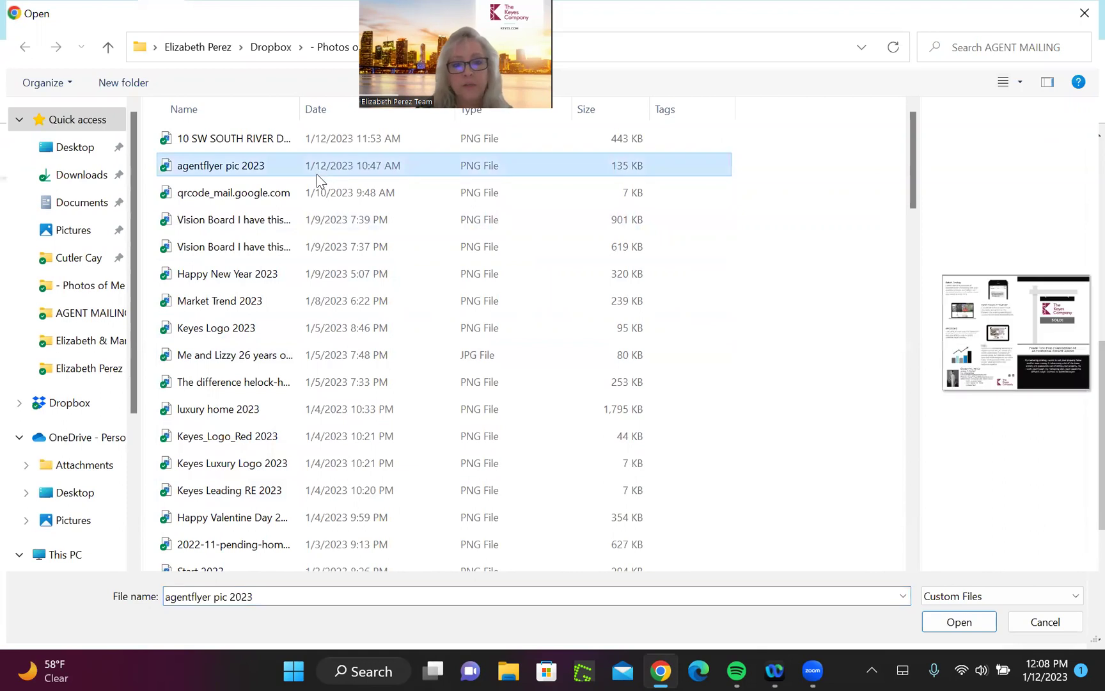
click(939, 622)
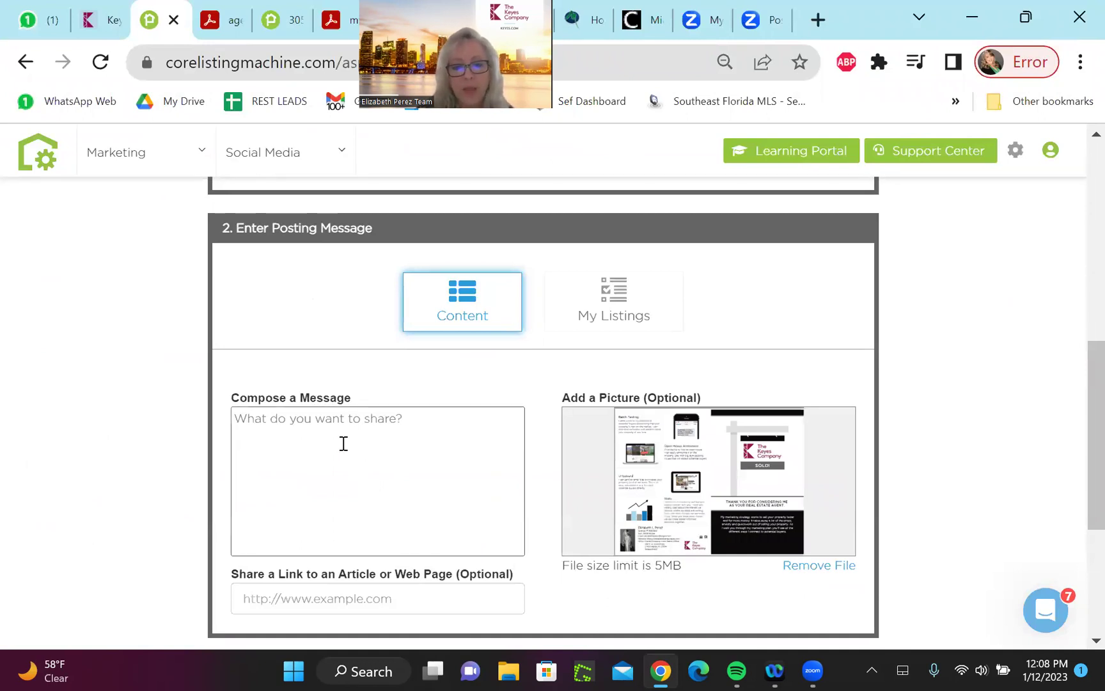
click(339, 425)
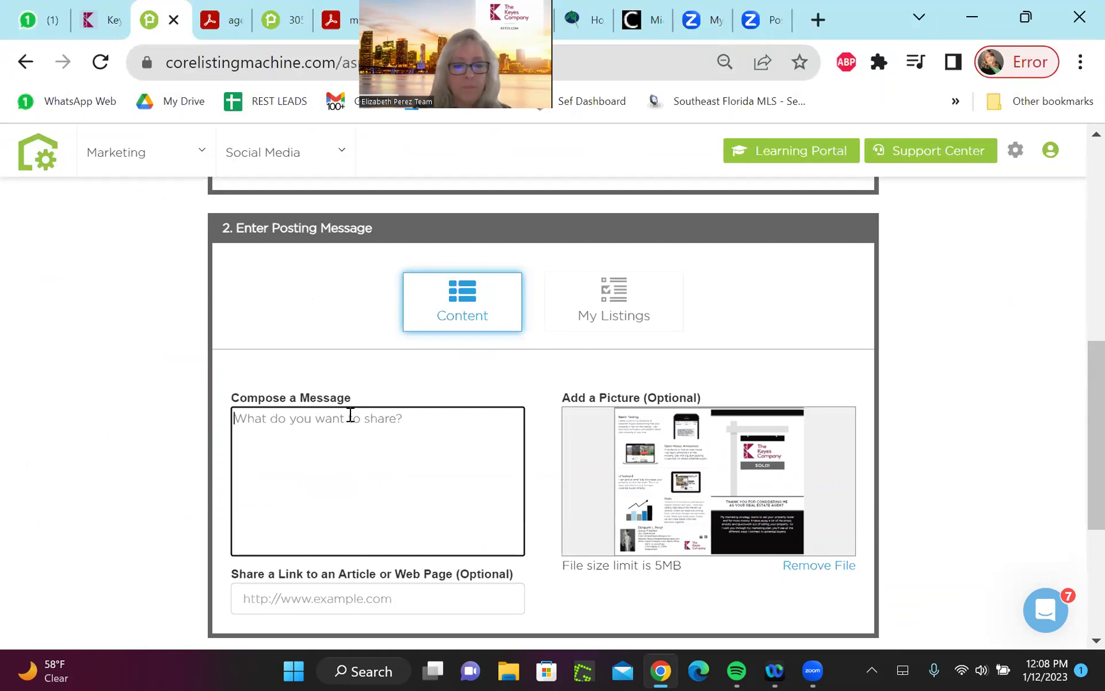
Type 'Are you thinking of selling? This is how I can assist. Text me for an appointment.' plus the agent's phone number
text(Hey)
key(BackSpace)
key(BackSpace)
key(BackSpace)
text(Are you)
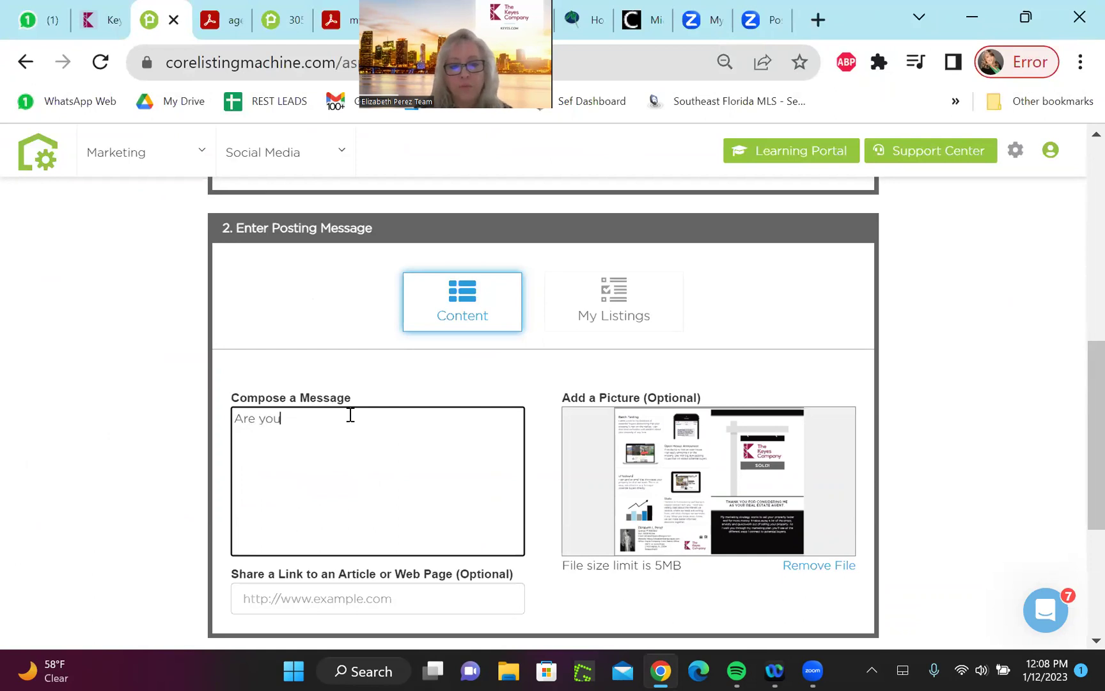
text( thinking of se)
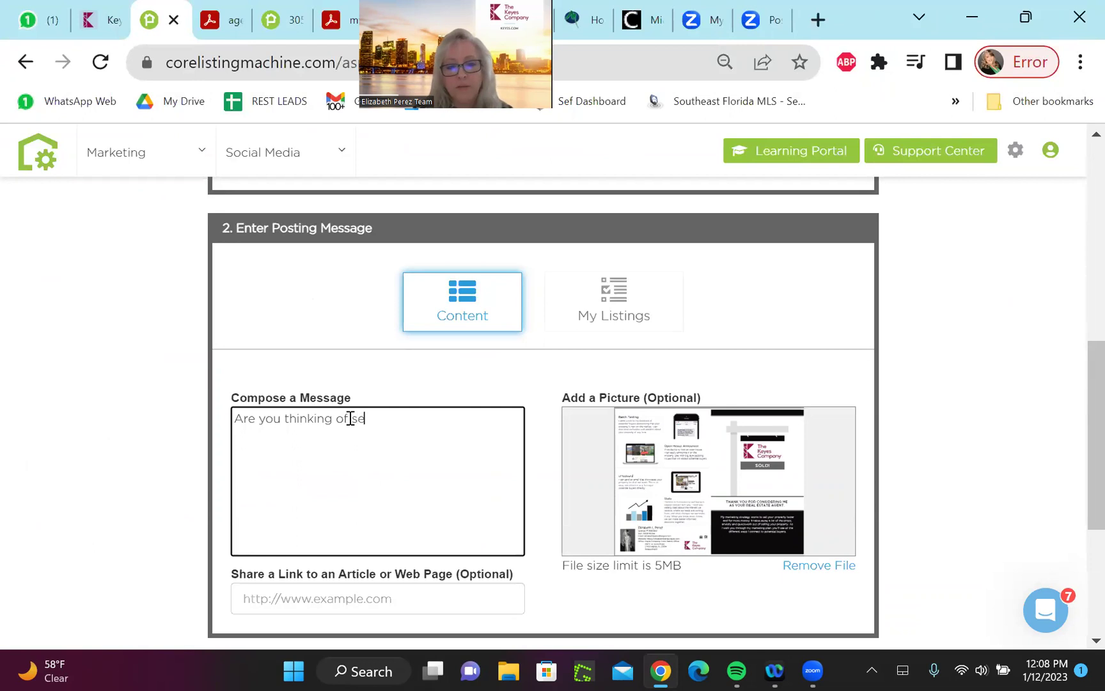
text(lling? )
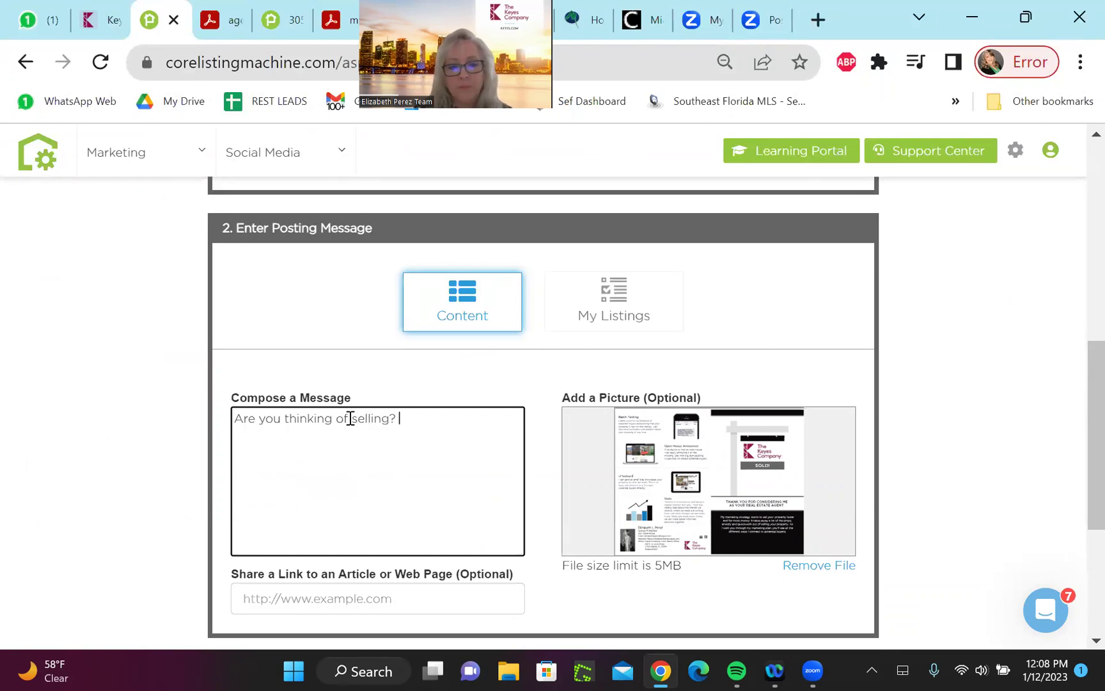
text(This is how I can Hel)
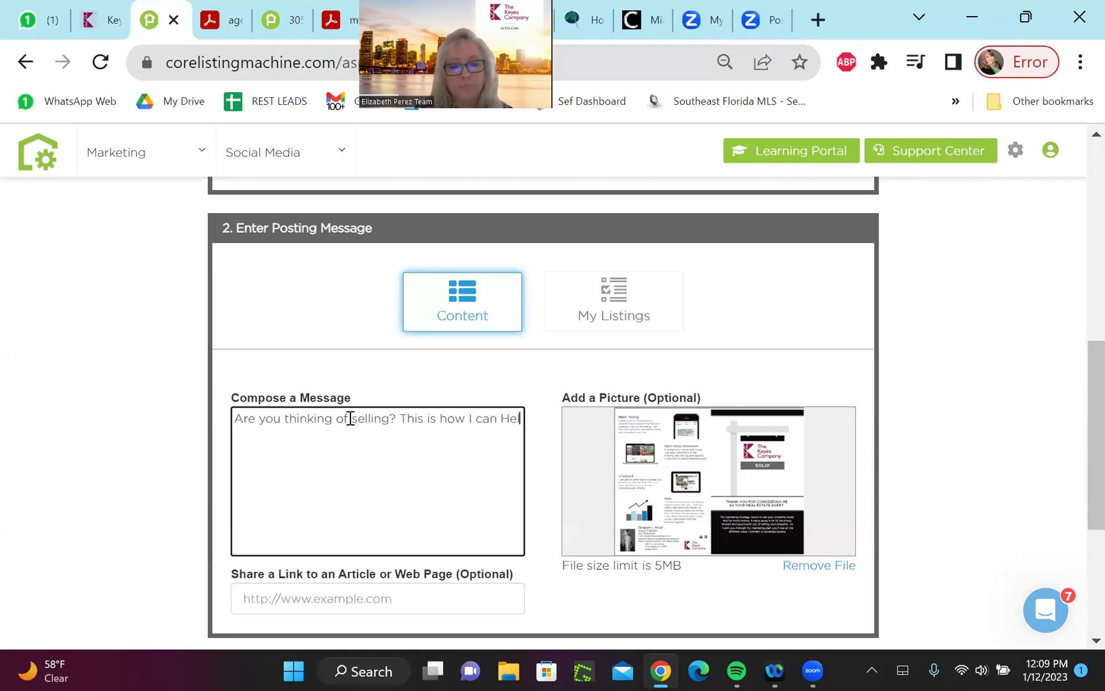
text(o)
key(BackSpace)
key(BackSpace)
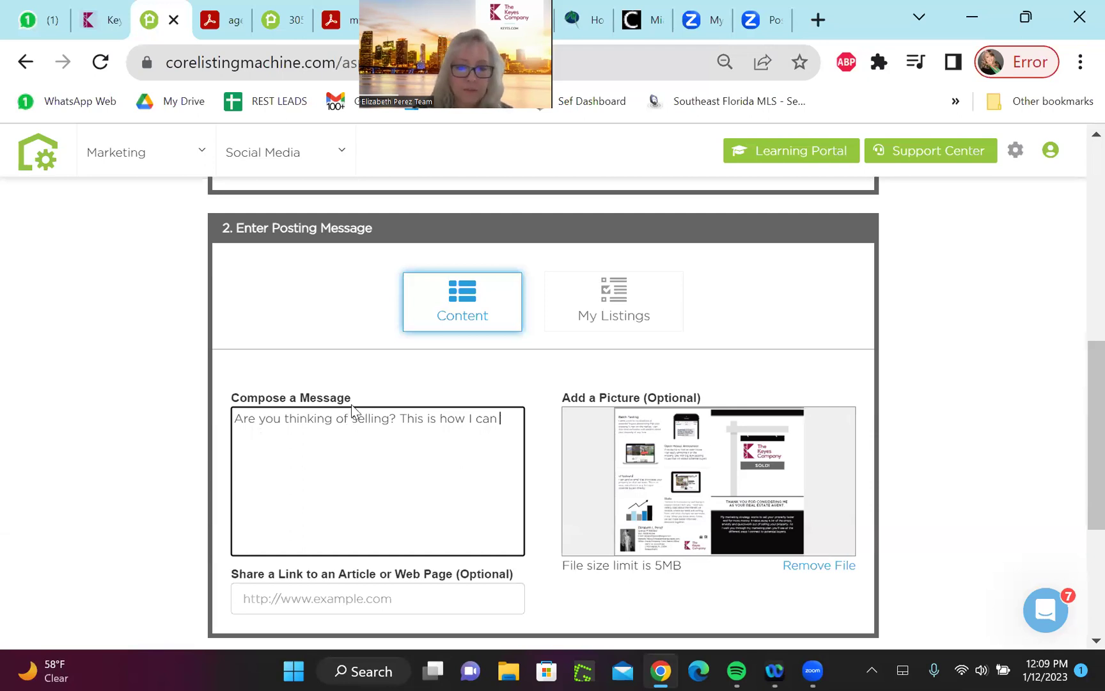
text(assist)
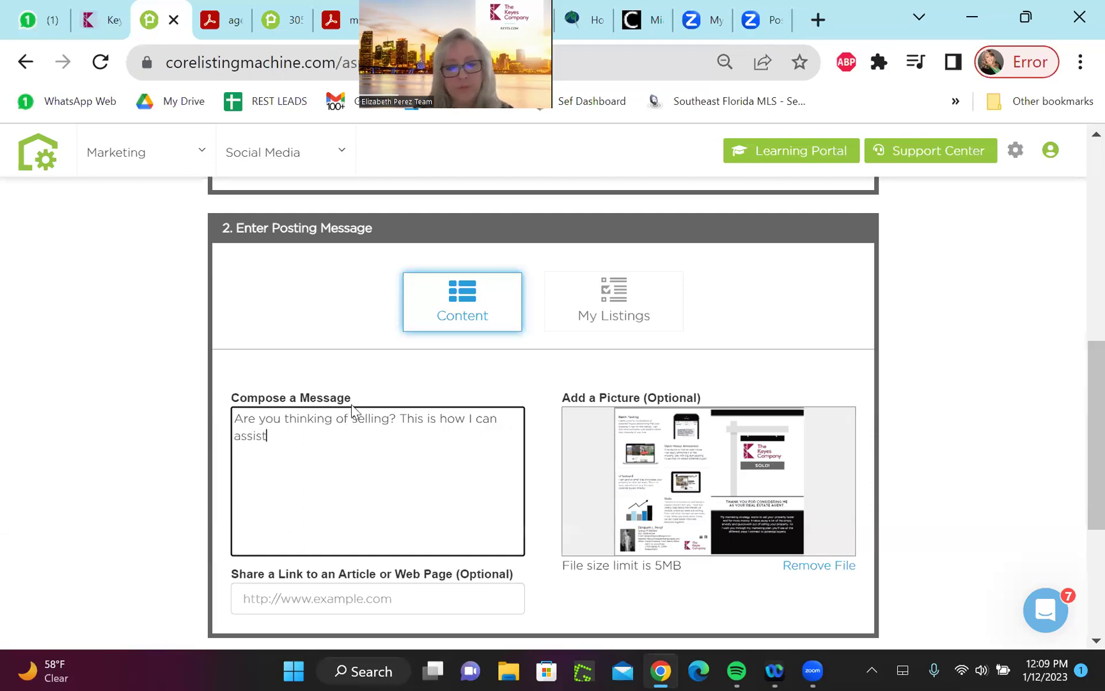
text(. Let)
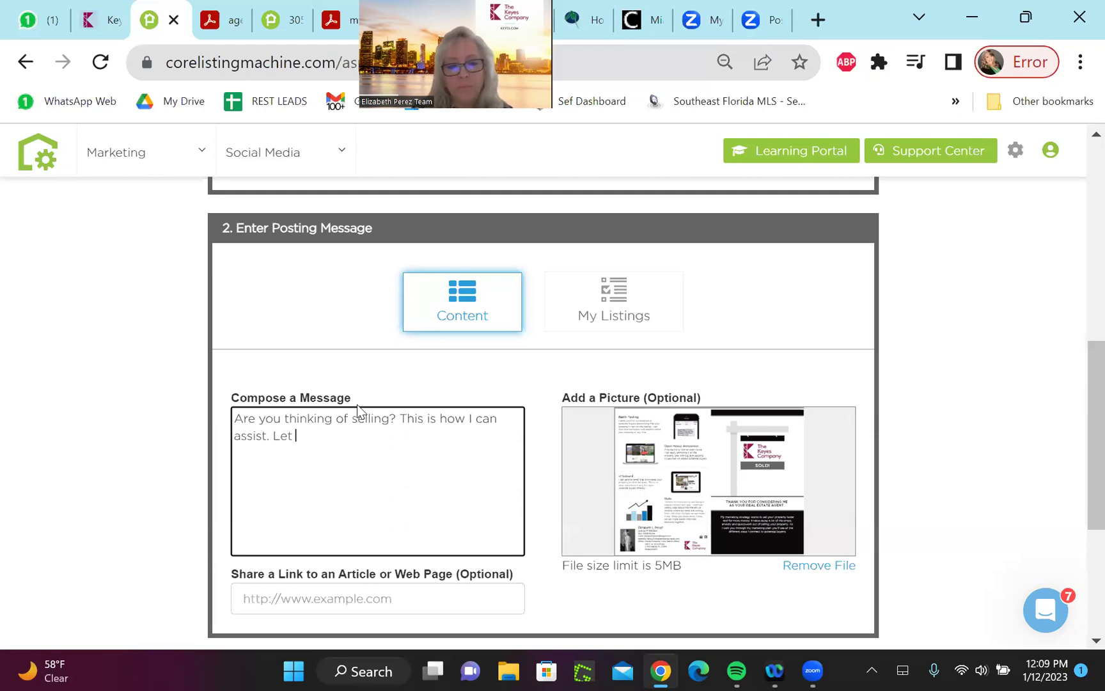
key(BackSpace)
key(BackSpace)
key(BackSpace)
key(BackSpace)
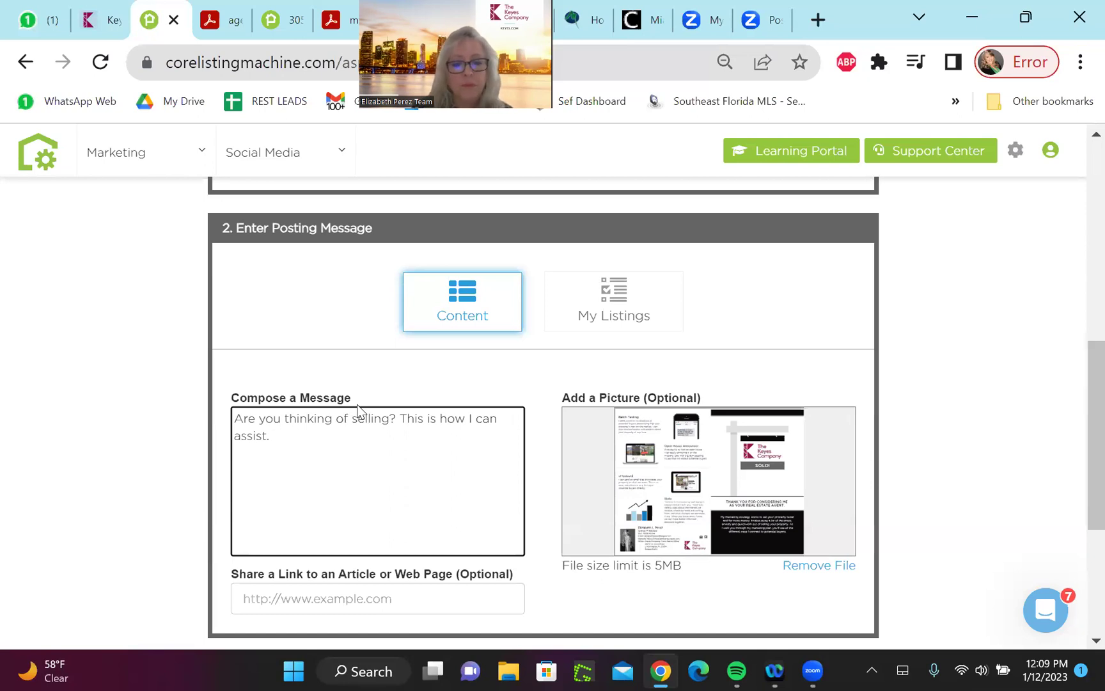
text(Texx)
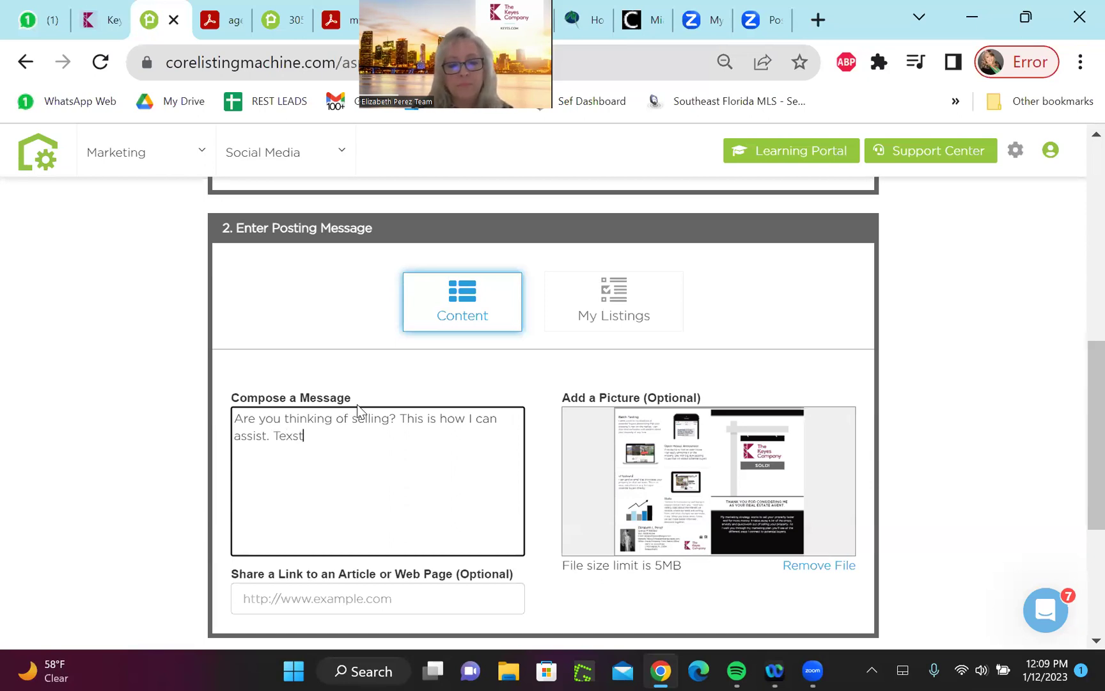
key(BackSpace)
Add the agent's name and 'Keyes Company' as separate signature lines
key(Return)
text(Elizabeth Perez)
key(Return)
text(Keyes Company)
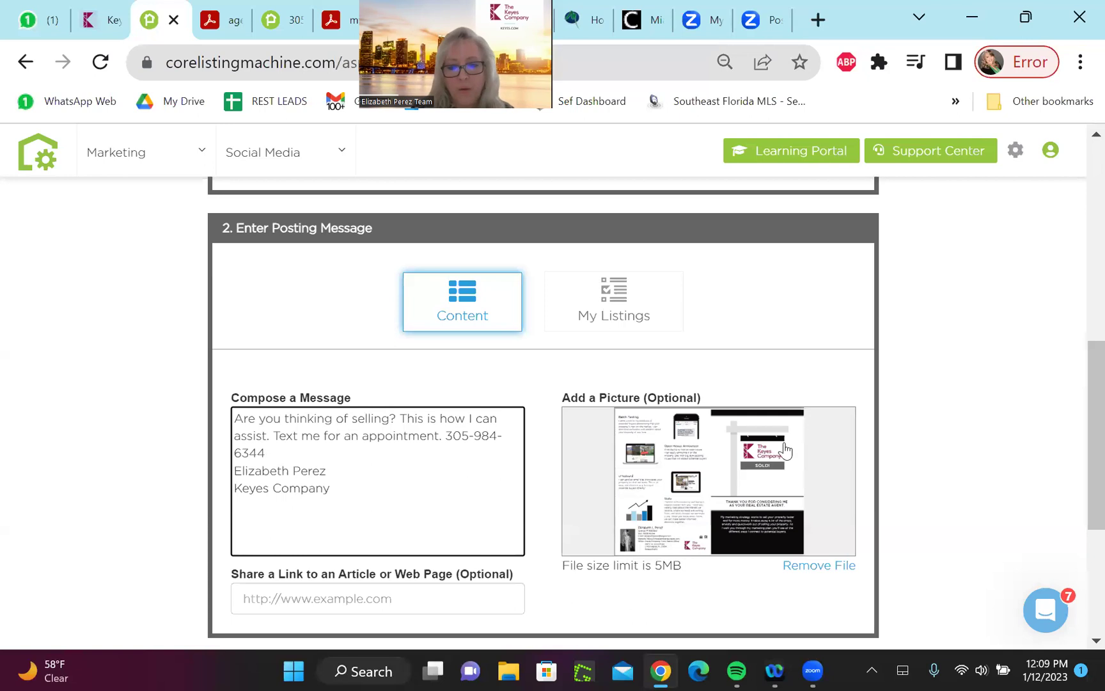
Tick the Your Florida Real Estate Consultant and Broker Associate, CIPS Facebook pages for posting
scroll(1078, 446, down, 2)
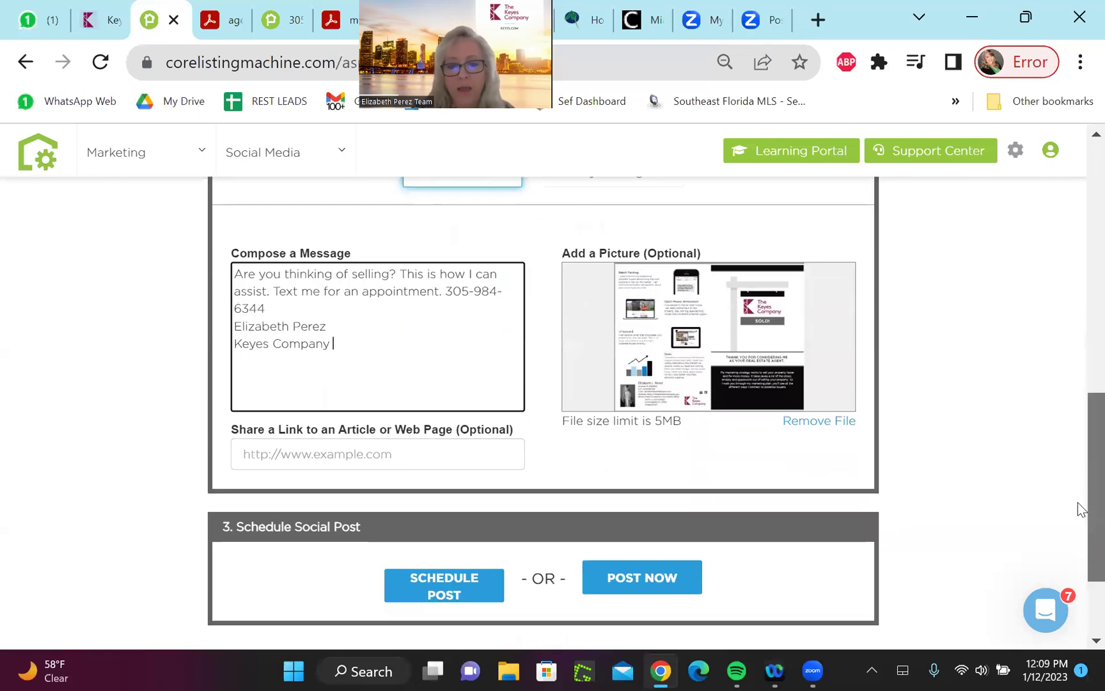
scroll(1078, 501, up, 7)
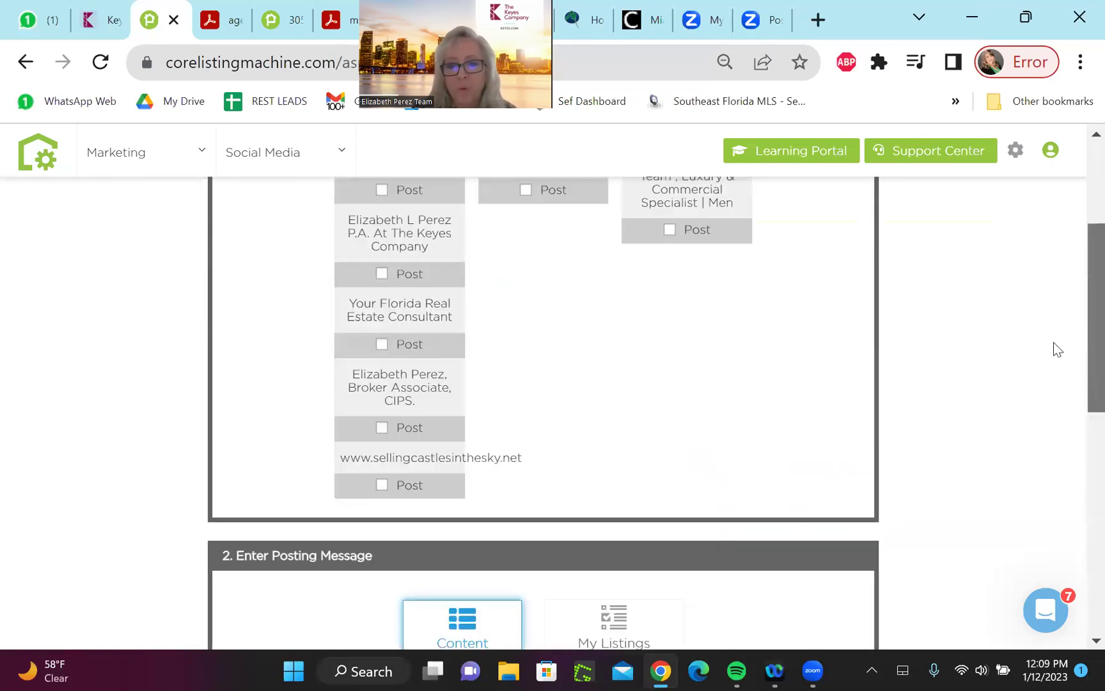
scroll(1049, 326, up, 3)
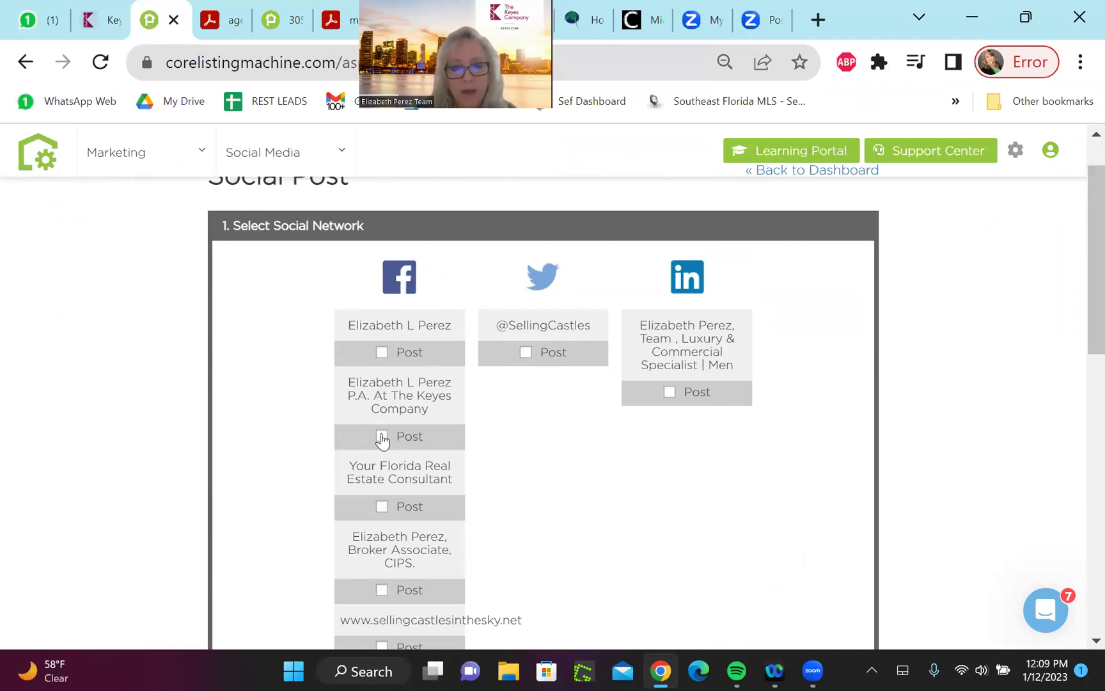
click(382, 508)
click(382, 591)
Also tick the Twitter and LinkedIn accounts as post destinations
click(525, 353)
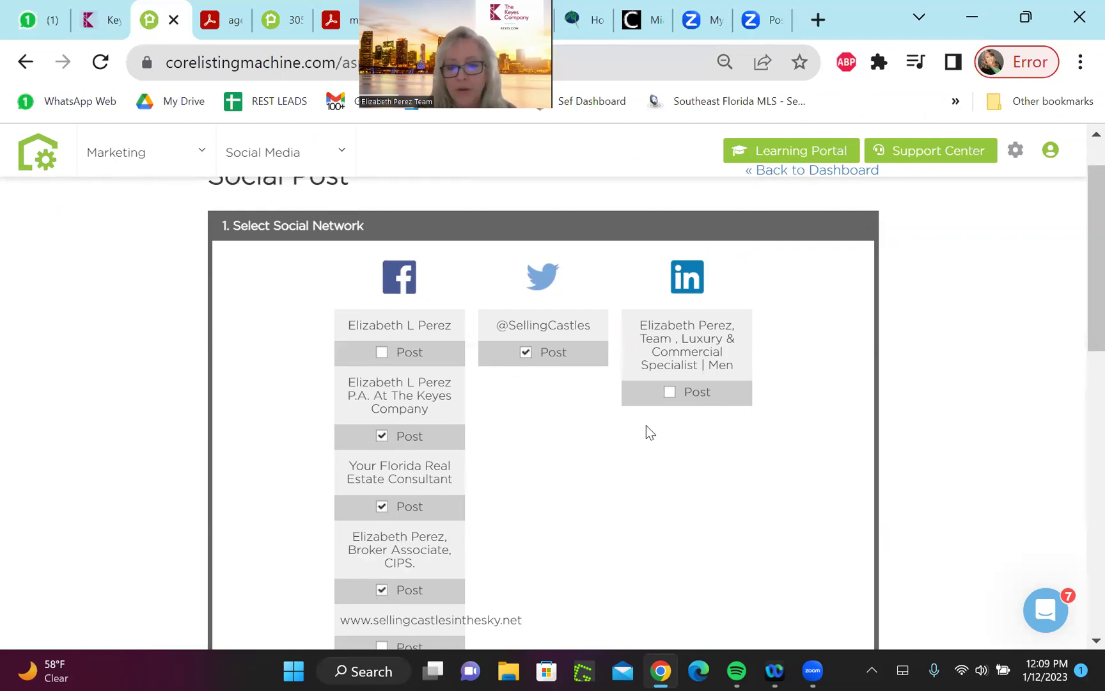
click(668, 394)
click(666, 398)
click(669, 392)
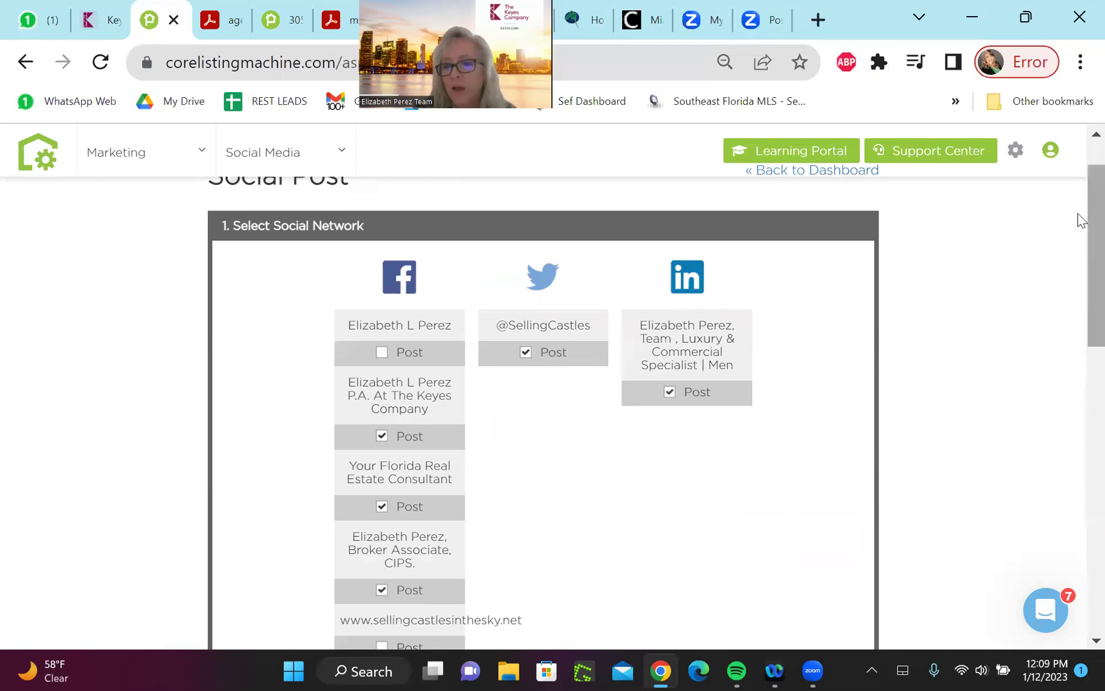
scroll(1081, 215, down, 3)
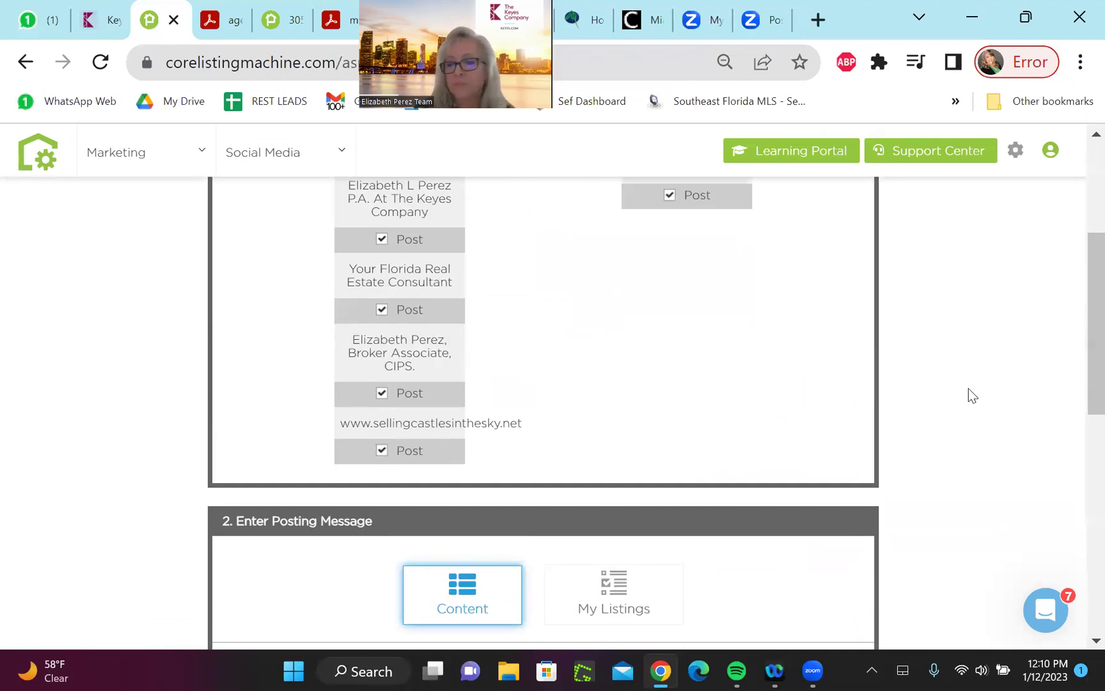
drag(1077, 352, 1078, 486)
drag(1078, 431, 1077, 488)
Change the scheduled time on 01/12/2023 from 12:08 to 4:00 PM and confirm it
click(463, 561)
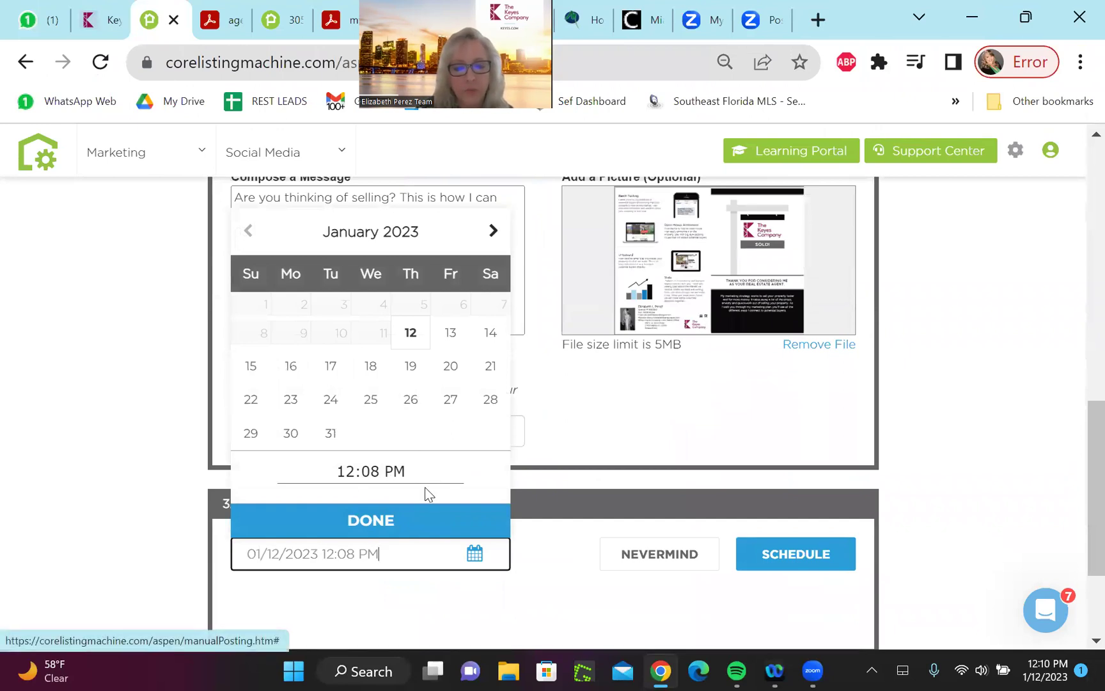
click(382, 472)
key(BackSpace)
key(BackSpace)
key(BackSpace)
key(BackSpace)
key(BackSpace)
text(4:00)
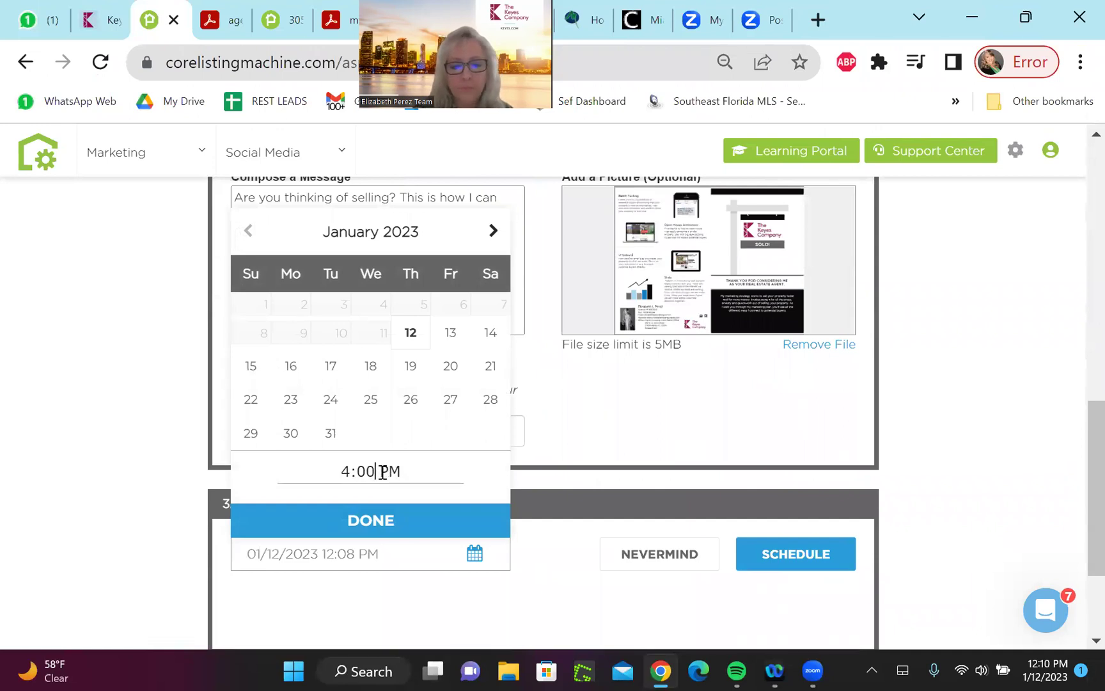
click(385, 520)
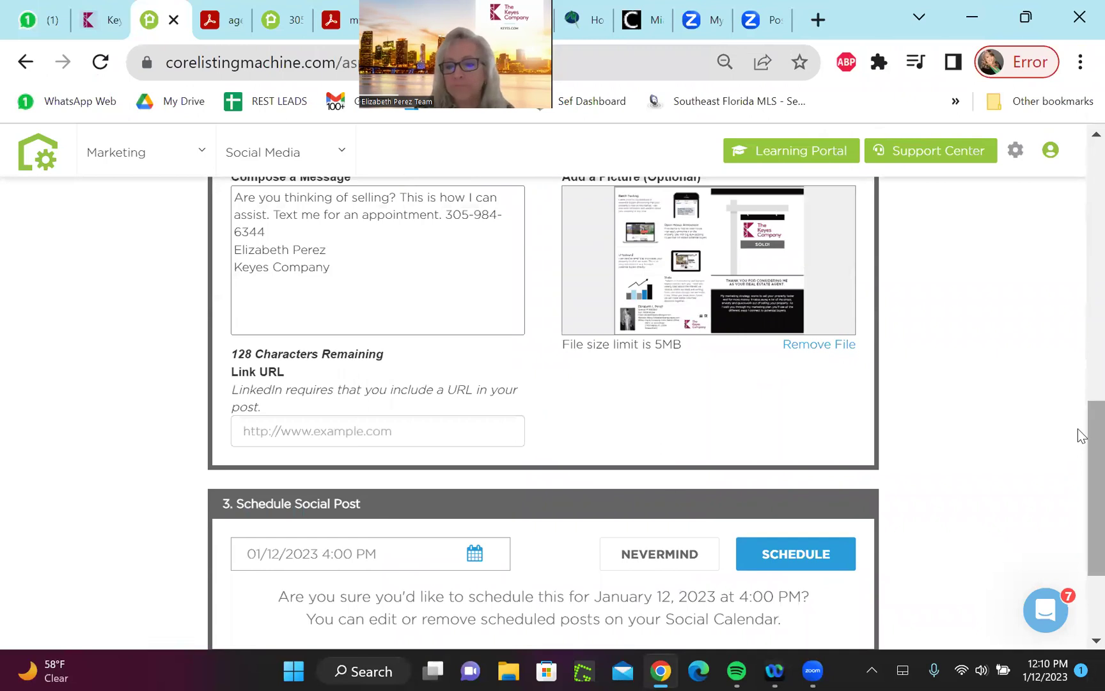
drag(1079, 430, 1079, 526)
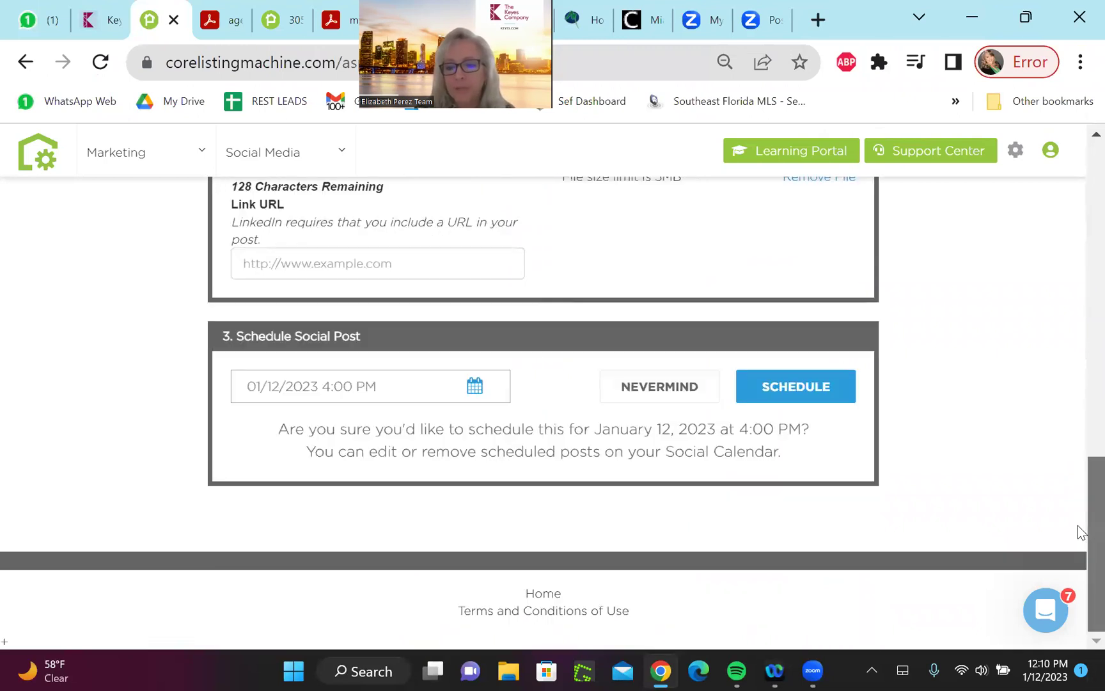
Enter the team website as the required link URL and retry scheduling
click(840, 391)
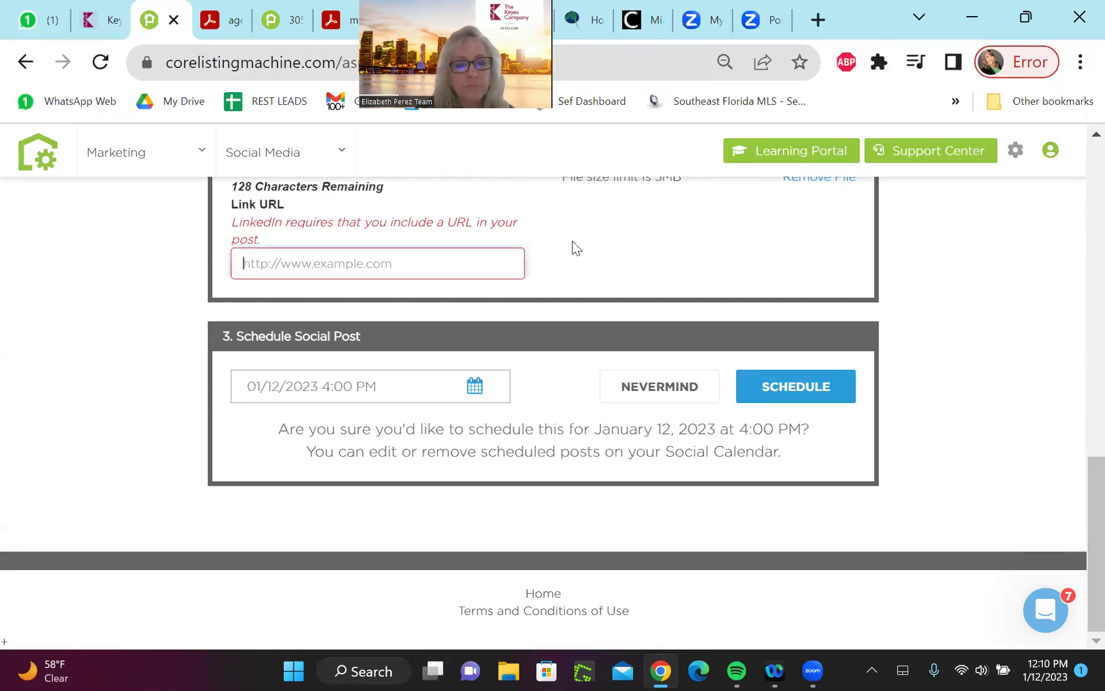
click(382, 264)
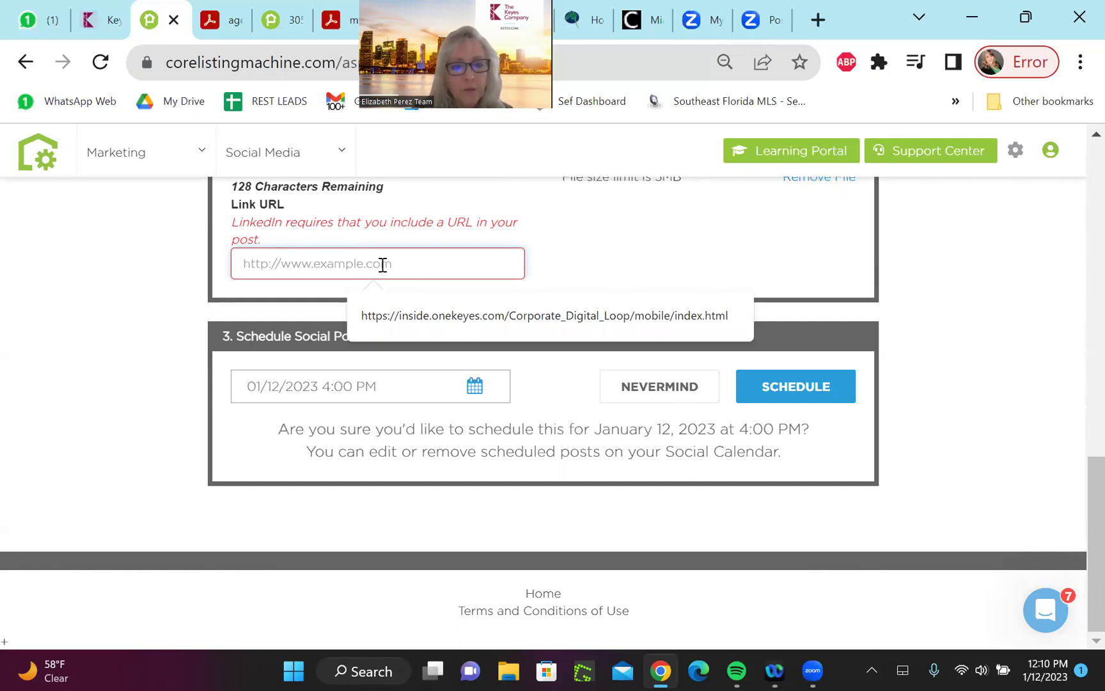
text(www.ElizabethPerezT)
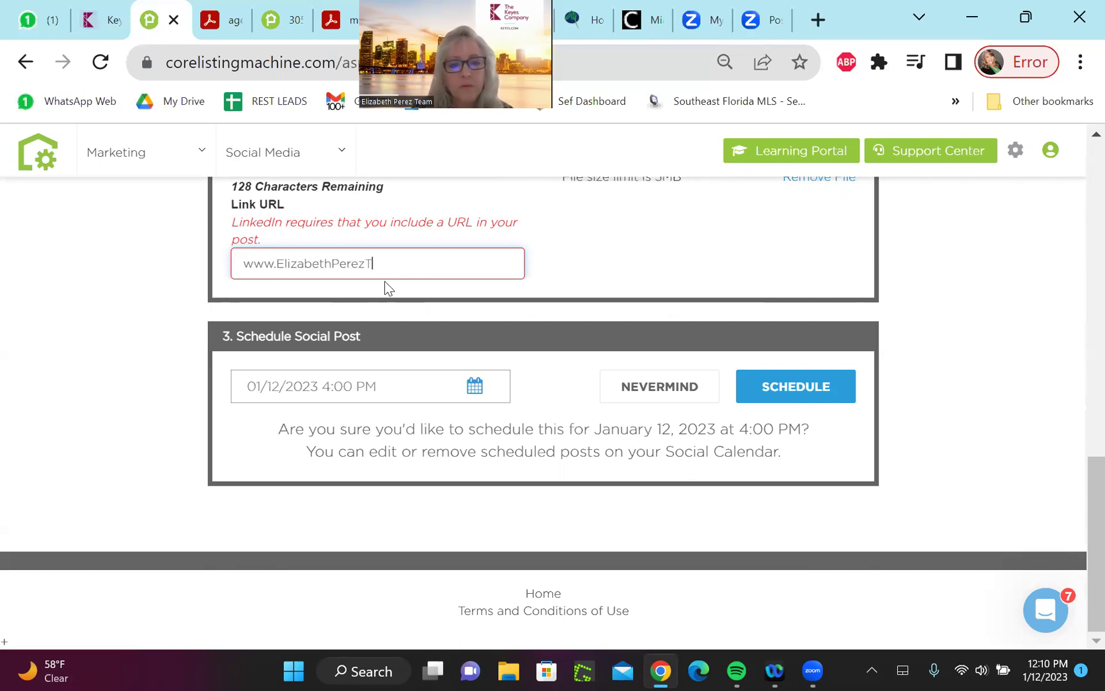
text(eam.com)
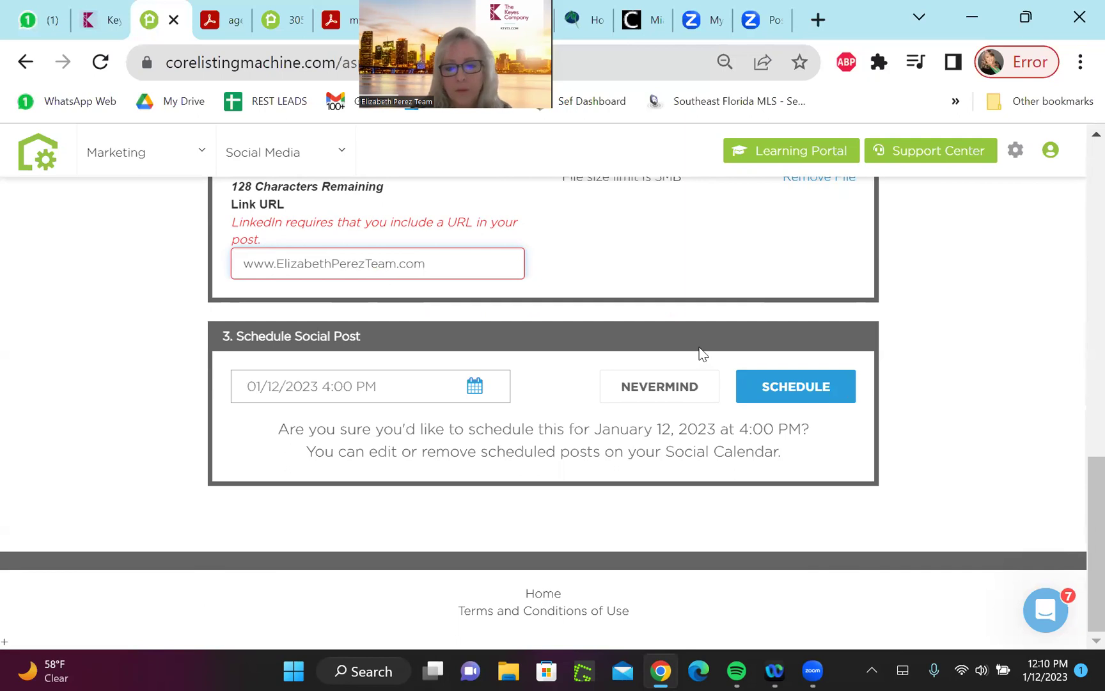
click(848, 384)
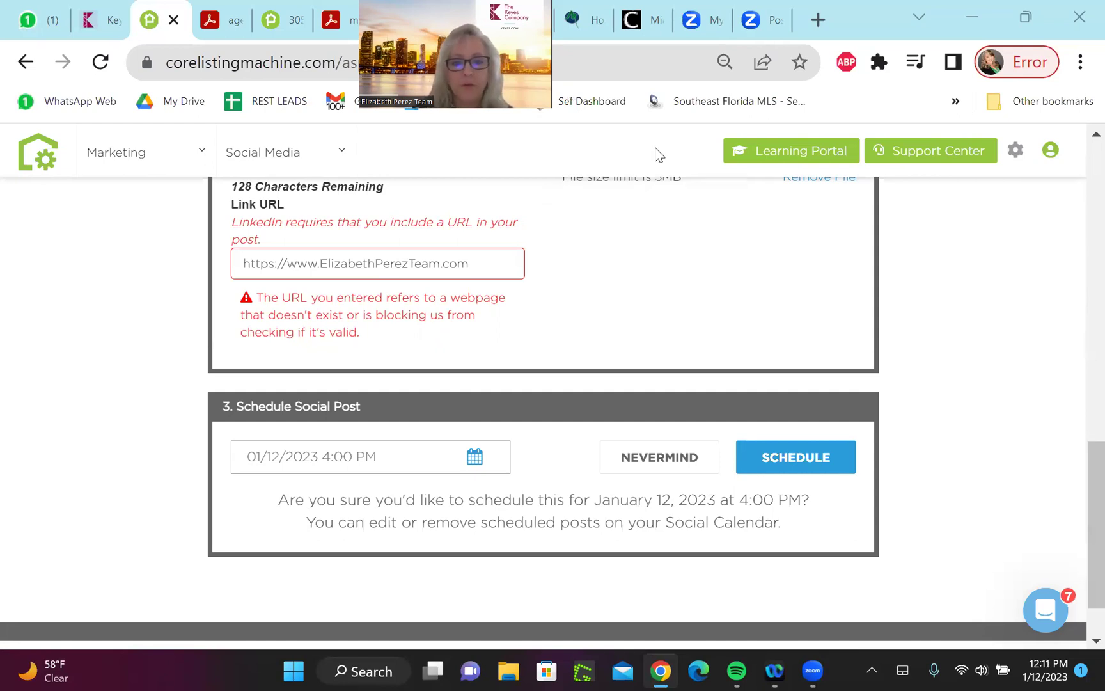
Clear the rejected website address from the Link URL field
scroll(1081, 464, up, 2)
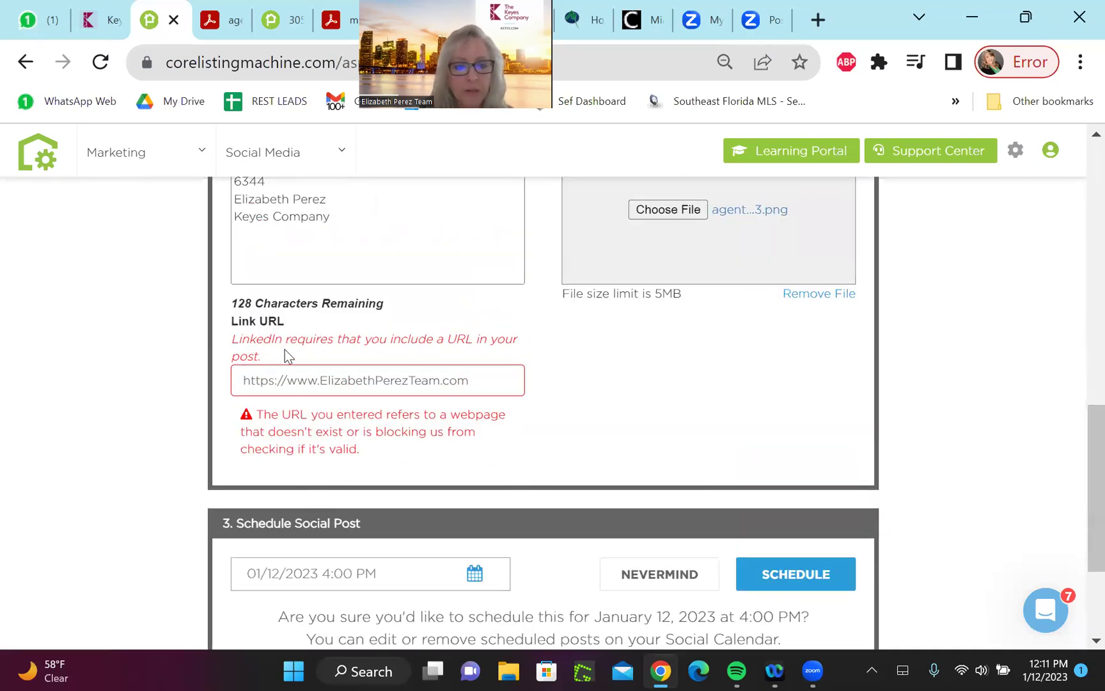
drag(239, 380, 548, 383)
key(BackSpace)
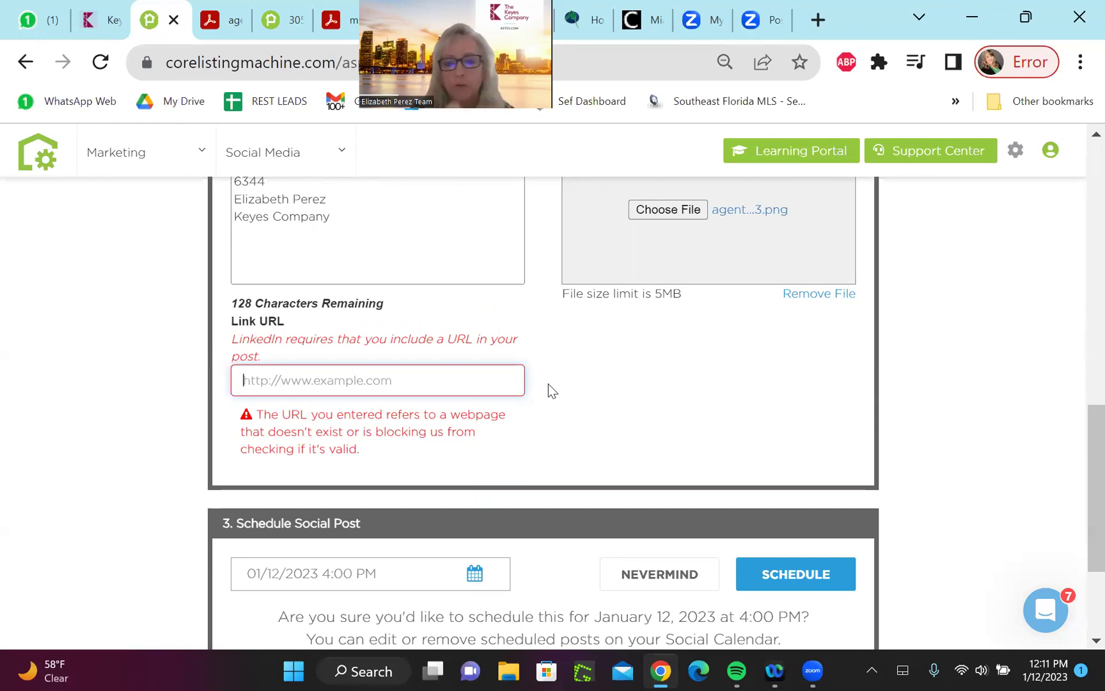
drag(1081, 427, 1081, 222)
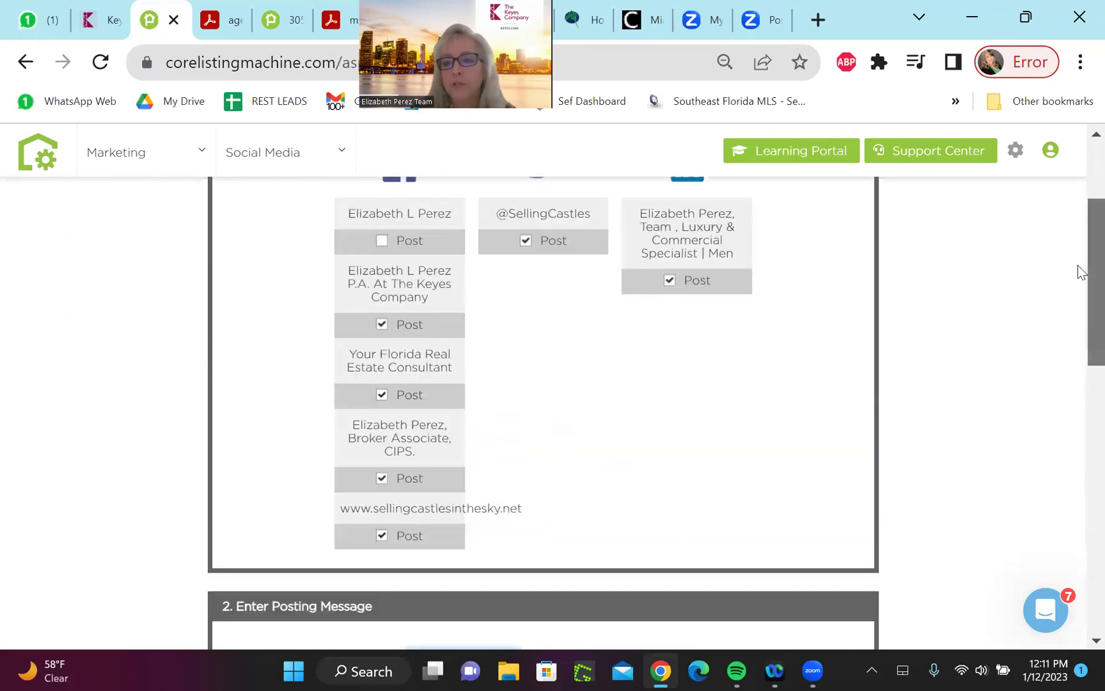
drag(1078, 267, 1073, 183)
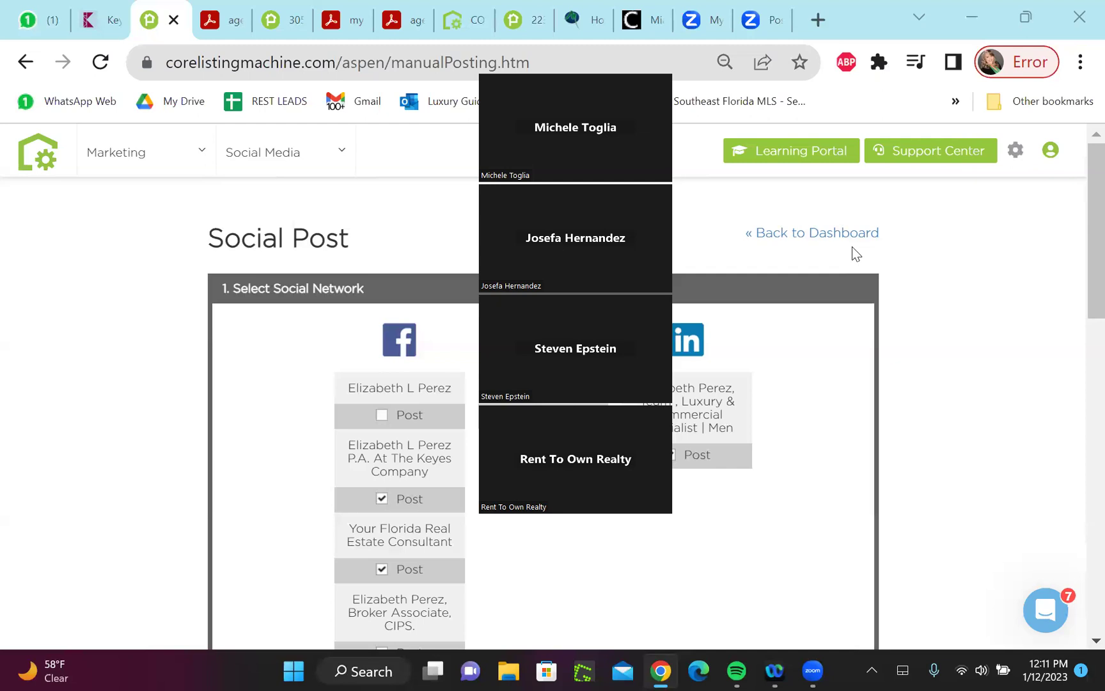
scroll(1078, 224, down, 2)
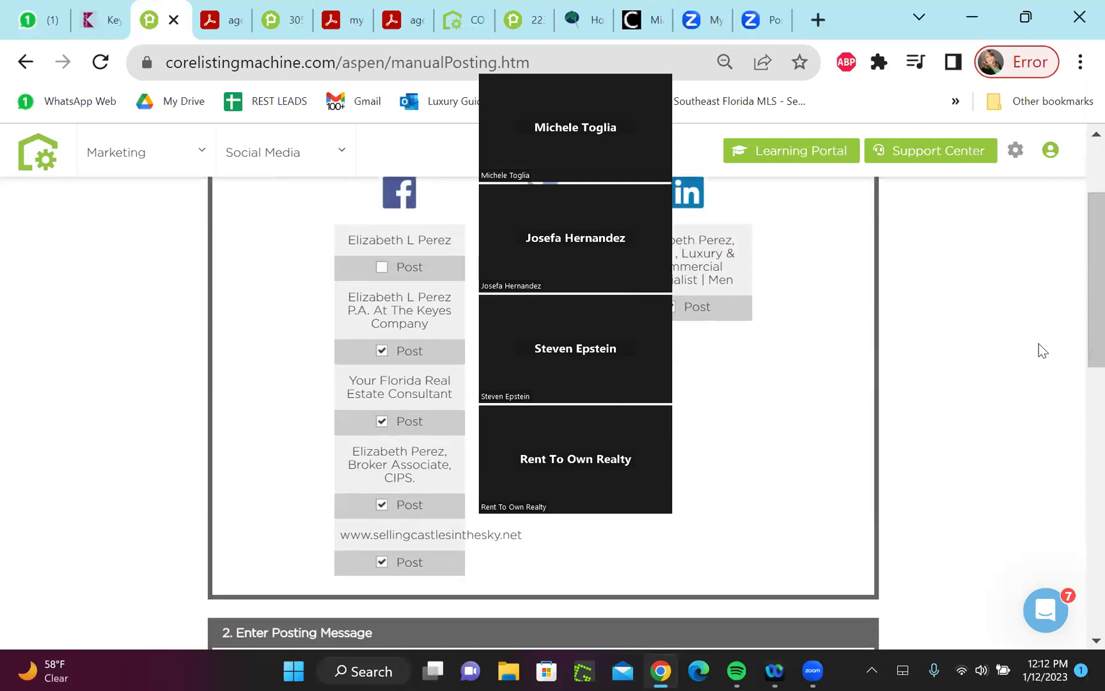
drag(1078, 331, 1078, 238)
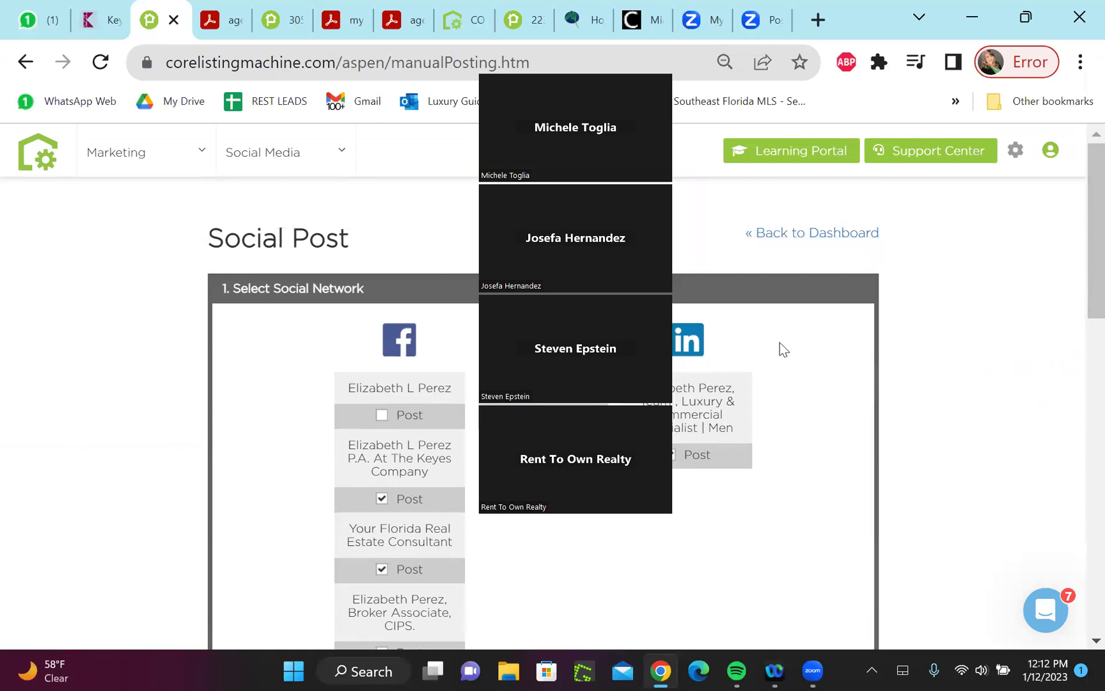
click(346, 148)
mouse_move(348, 154)
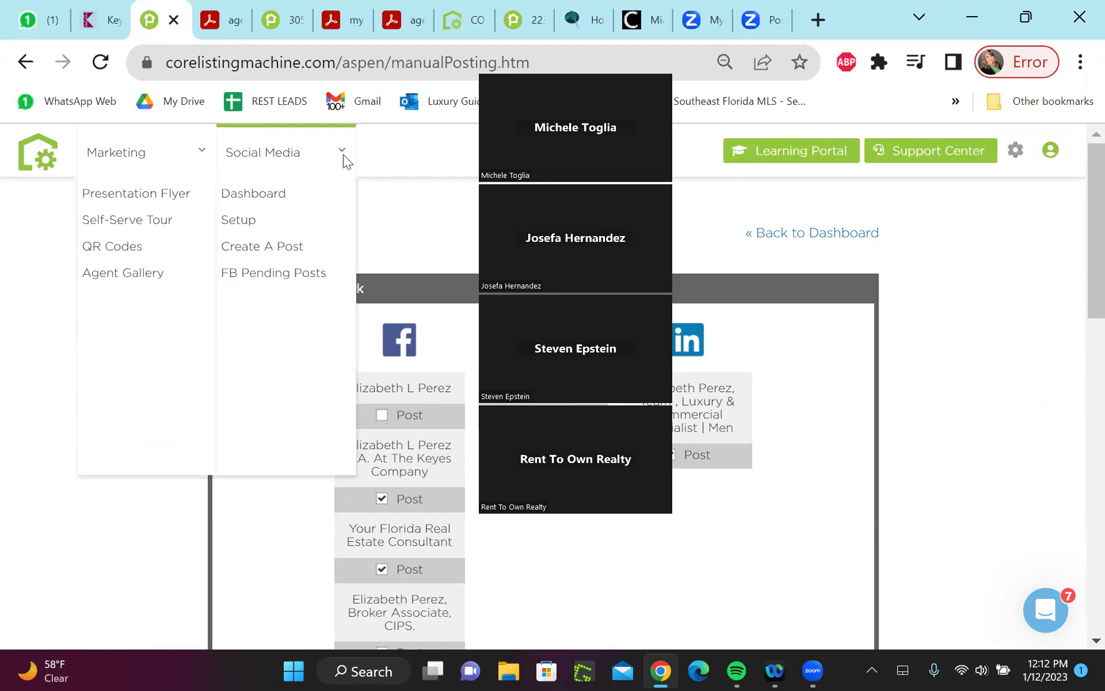